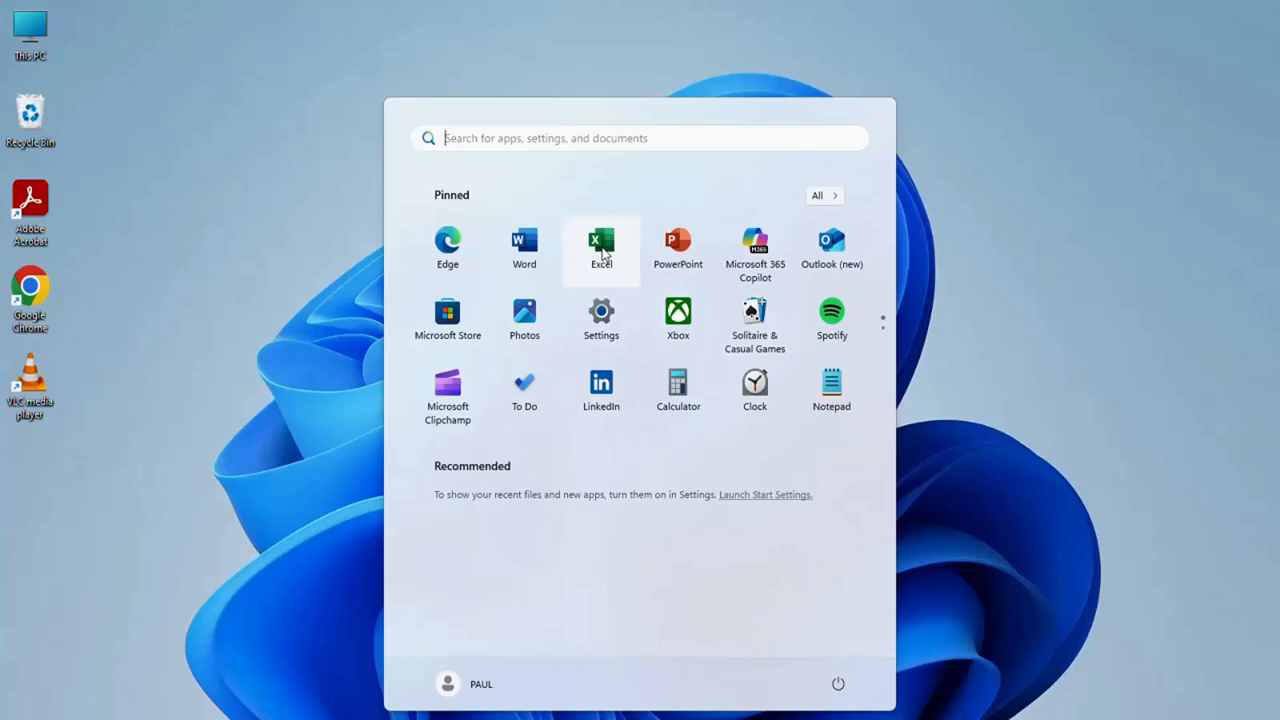
Create a blank workbook in Excel and save it to the Desktop as First Excel Document
{"action": "left_click", "coordinate": [602, 247]}
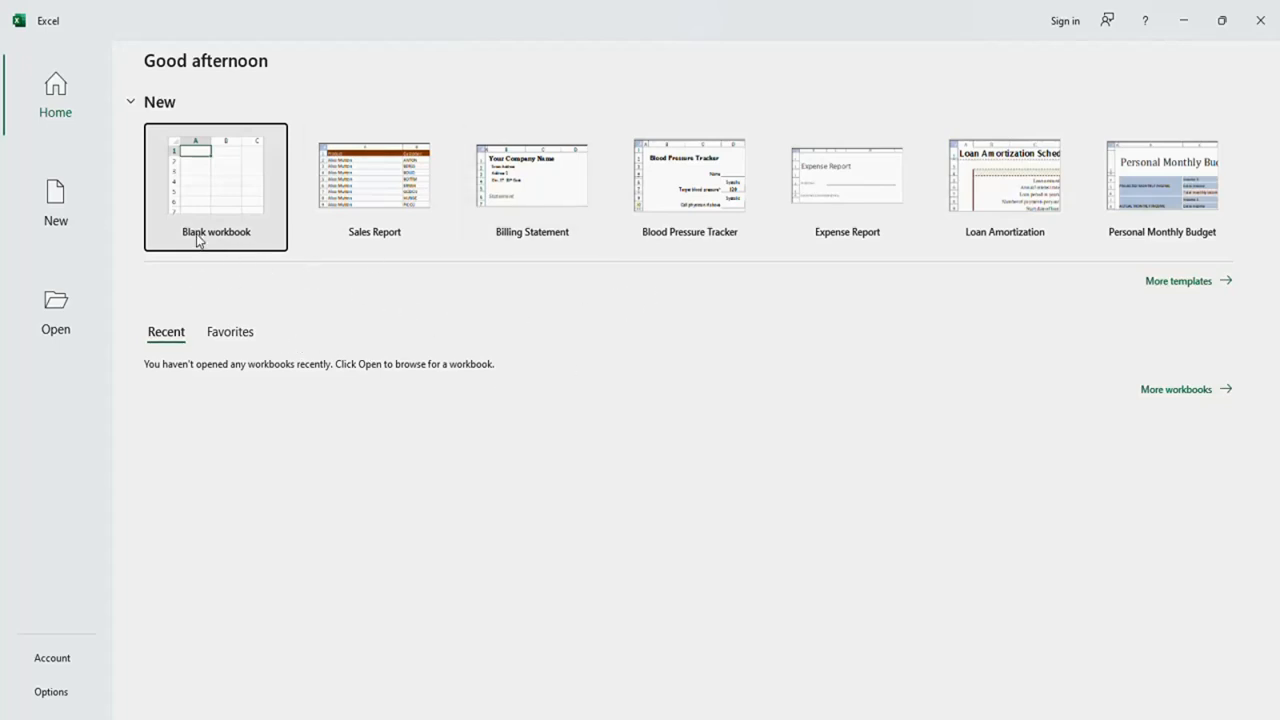
{"action": "left_click", "coordinate": [223, 207]}
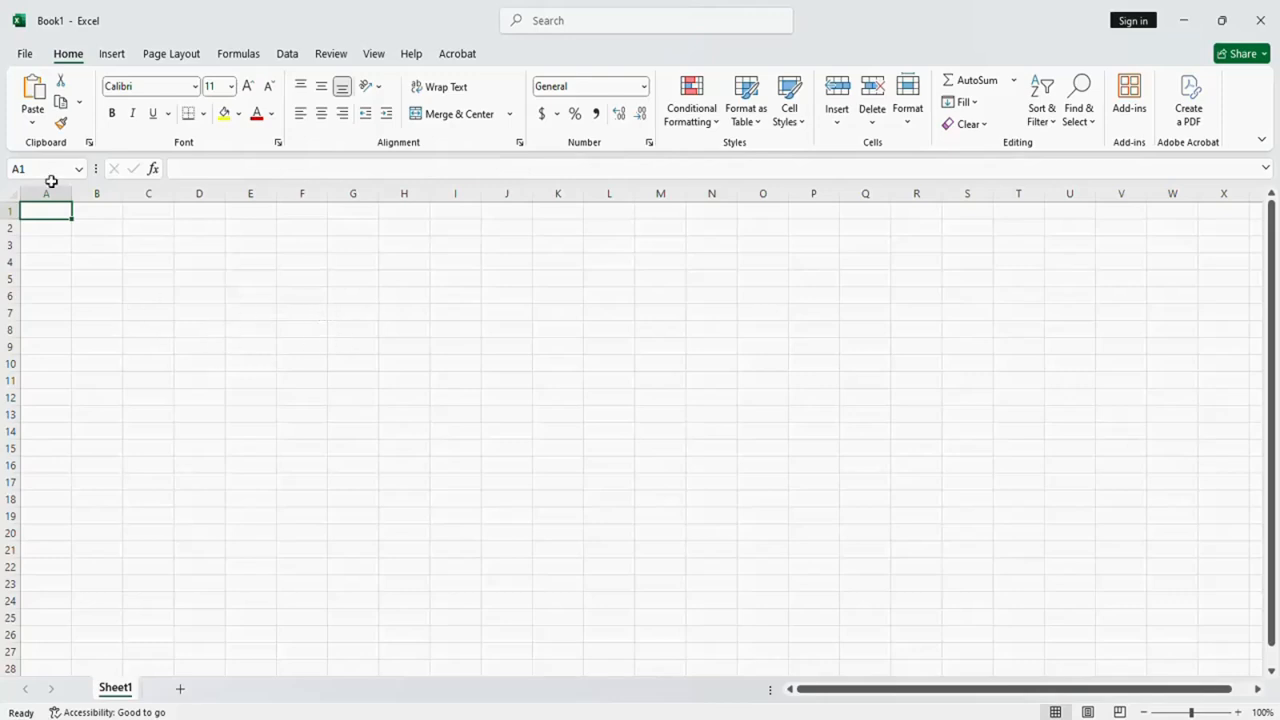
{"action": "left_click", "coordinate": [26, 56]}
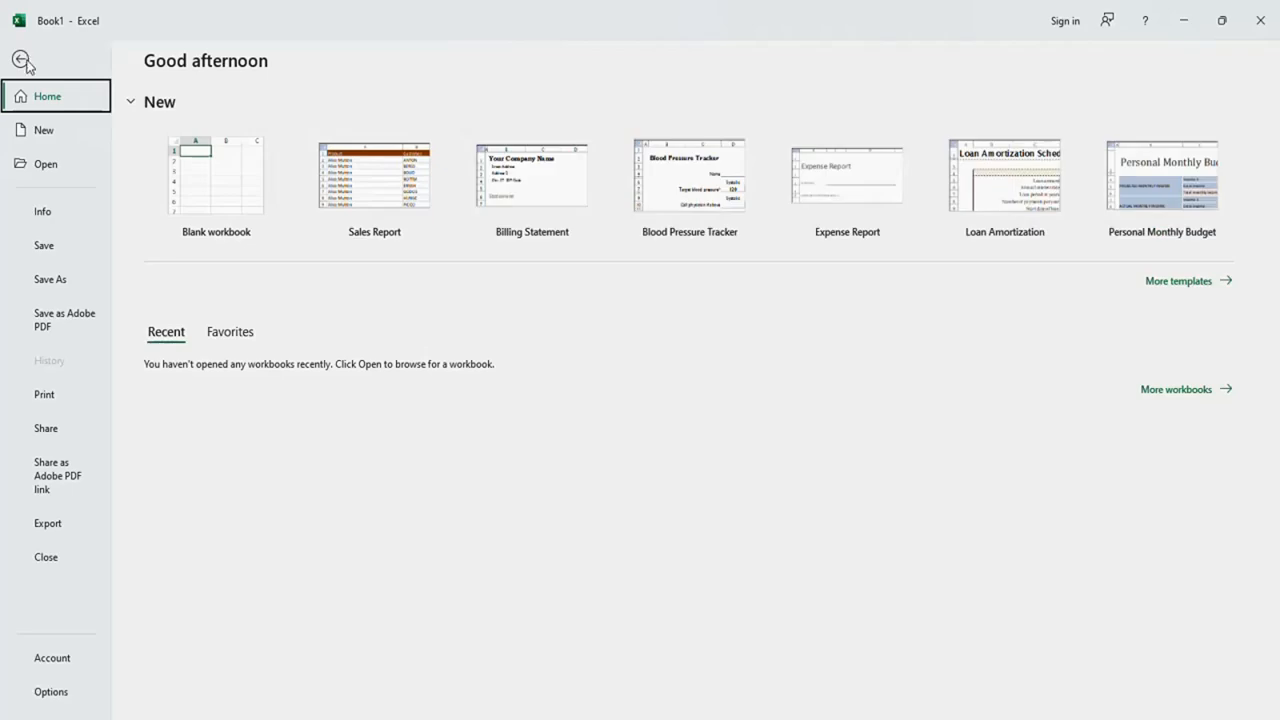
{"action": "left_click", "coordinate": [53, 282]}
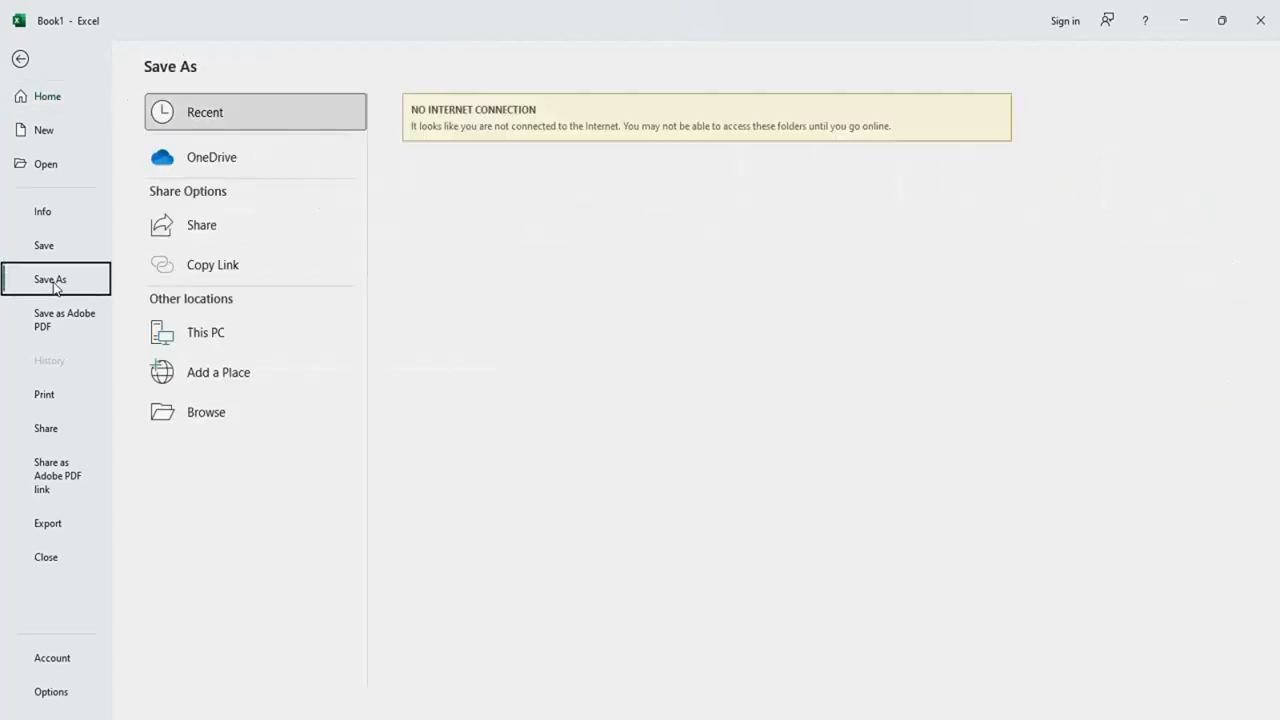
{"action": "left_click", "coordinate": [205, 416]}
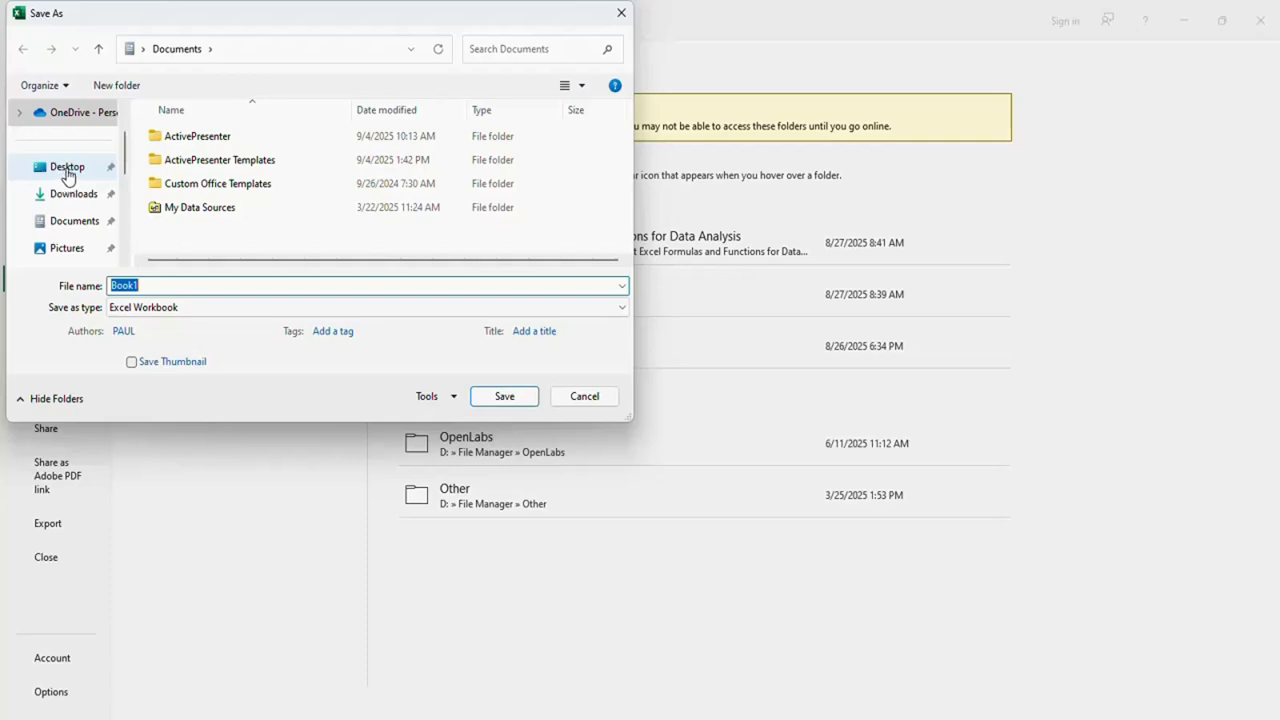
{"action": "left_click", "coordinate": [68, 175]}
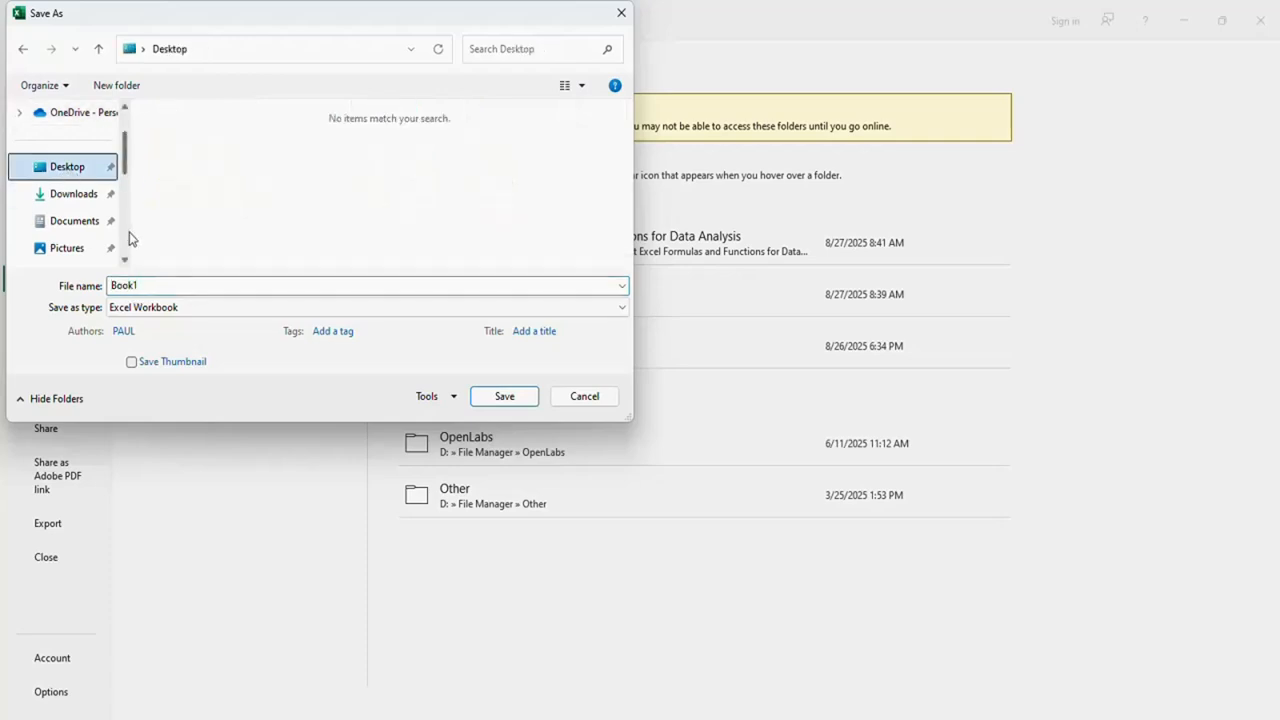
{"action": "left_click", "coordinate": [143, 285]}
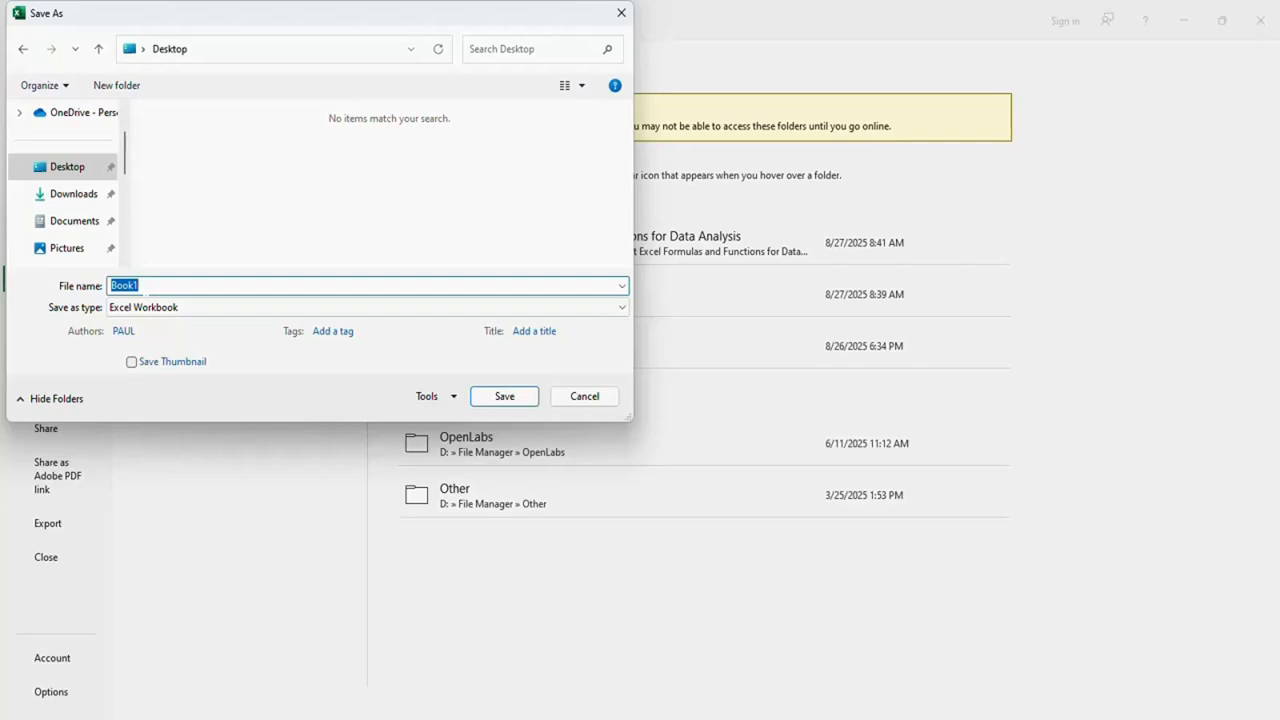
{"action": "type", "text": "First Excel Document"}
{"action": "left_click", "coordinate": [497, 399]}
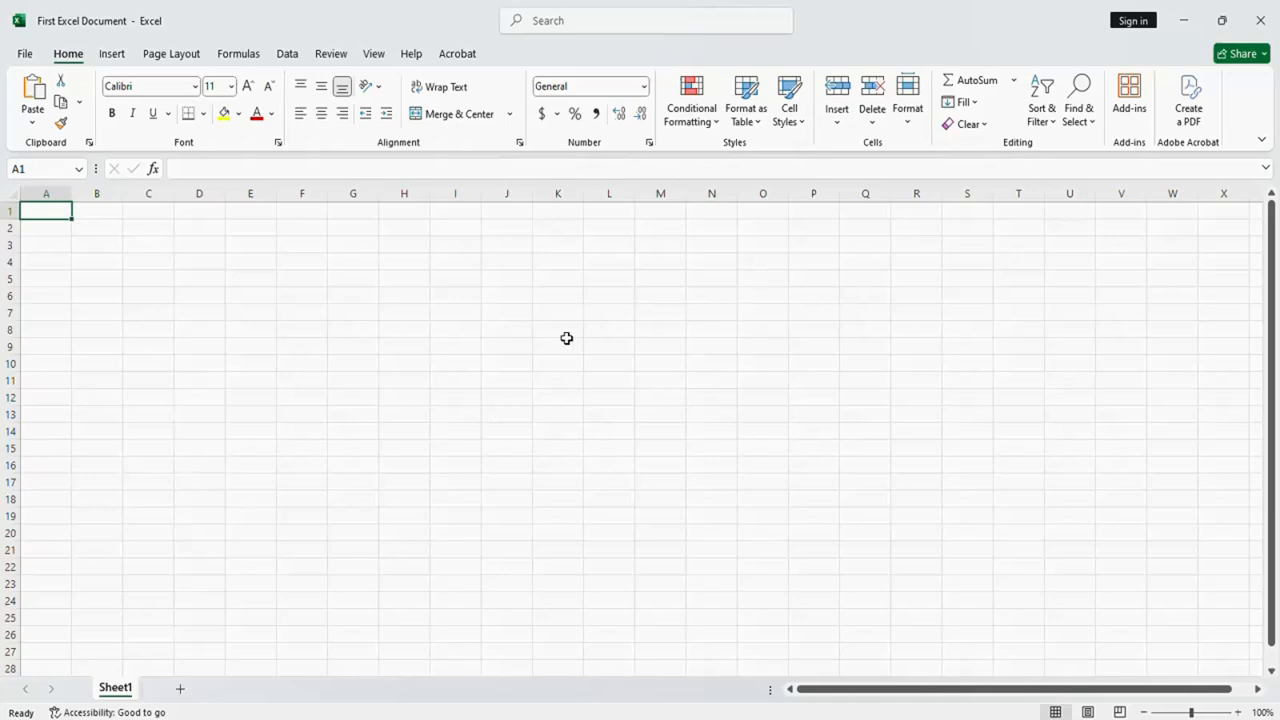
Close First Excel Document and reopen it from the desktop
{"action": "left_click", "coordinate": [1260, 22]}
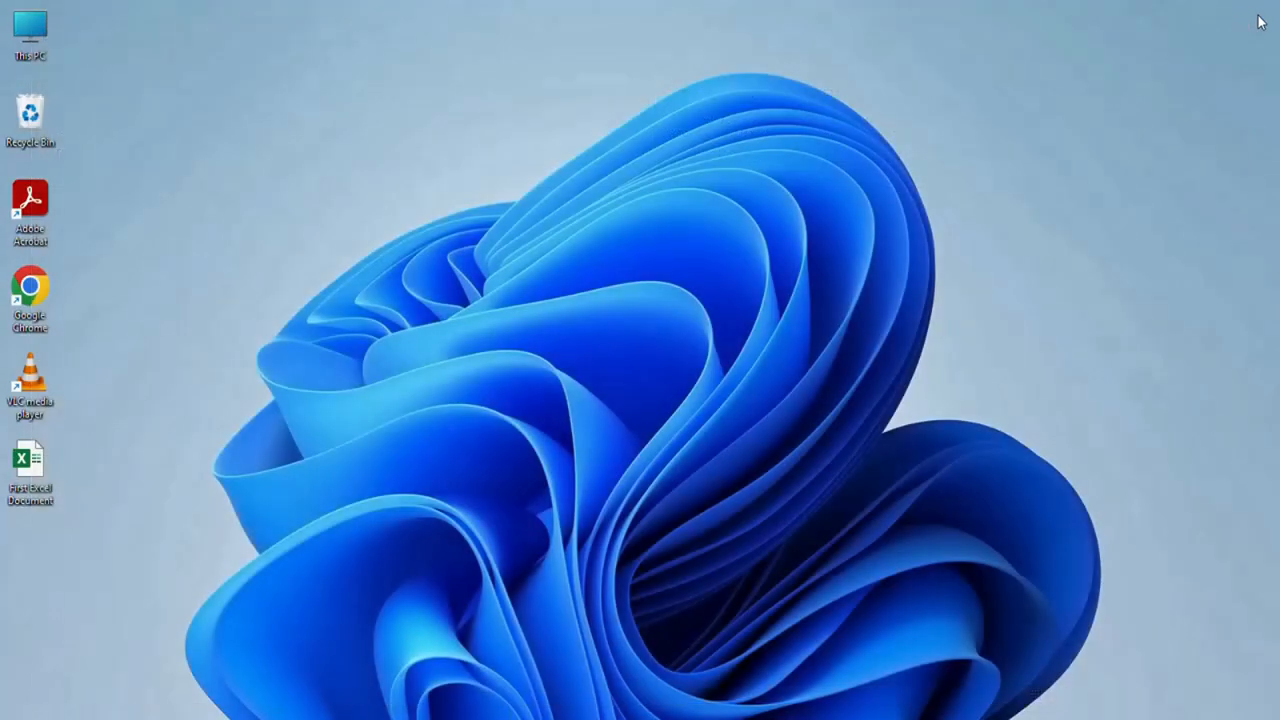
{"action": "right_click", "coordinate": [35, 486]}
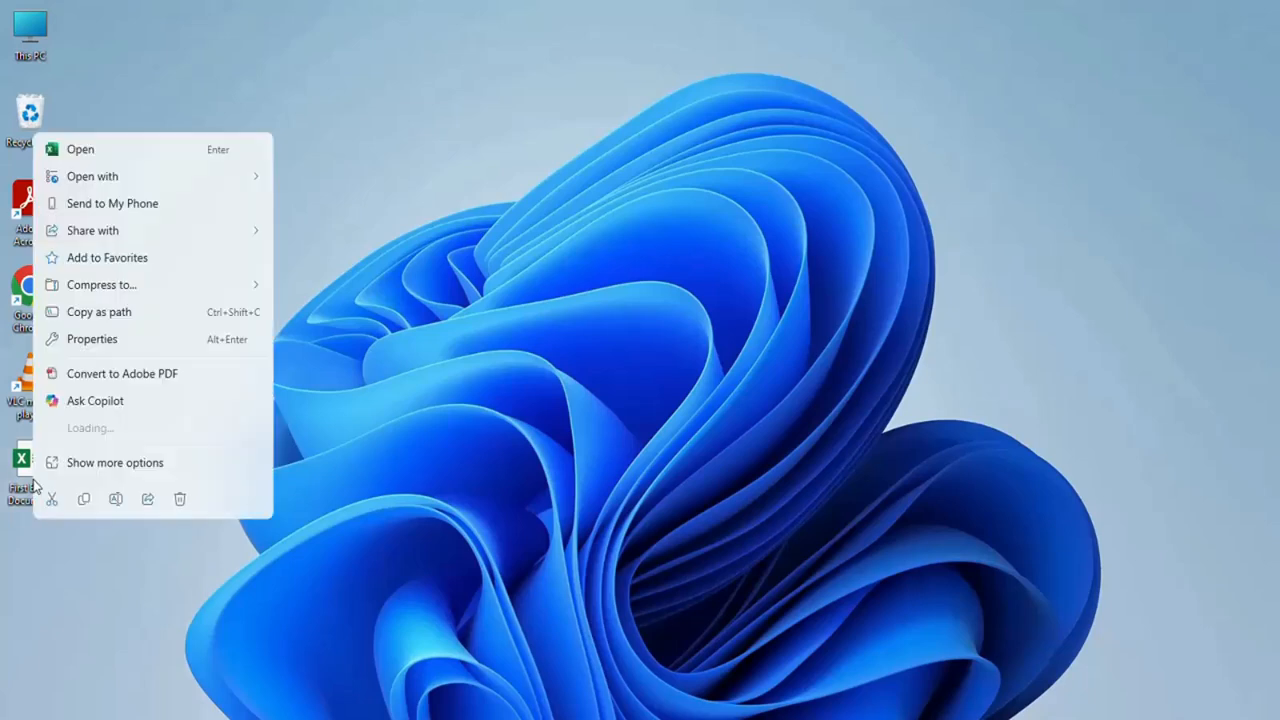
{"action": "left_click", "coordinate": [81, 152]}
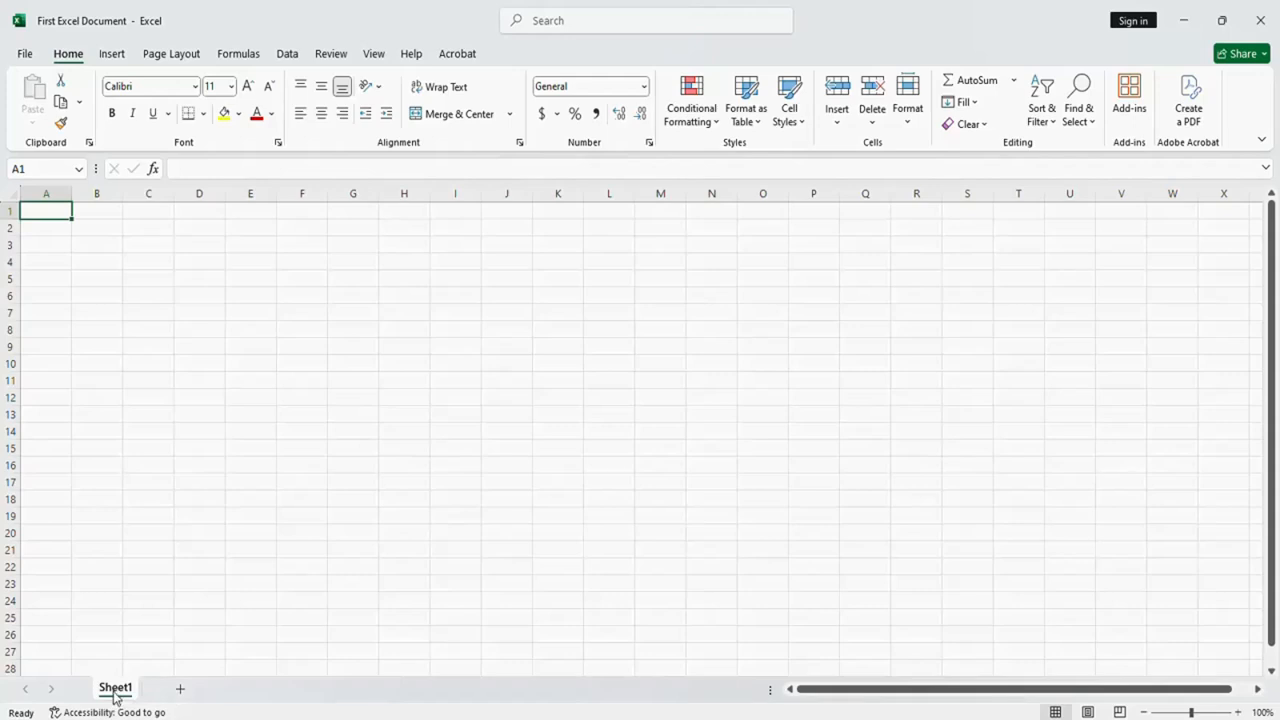
Add four new worksheets after Sheet1 and save the workbook
{"action": "left_click", "coordinate": [181, 692]}
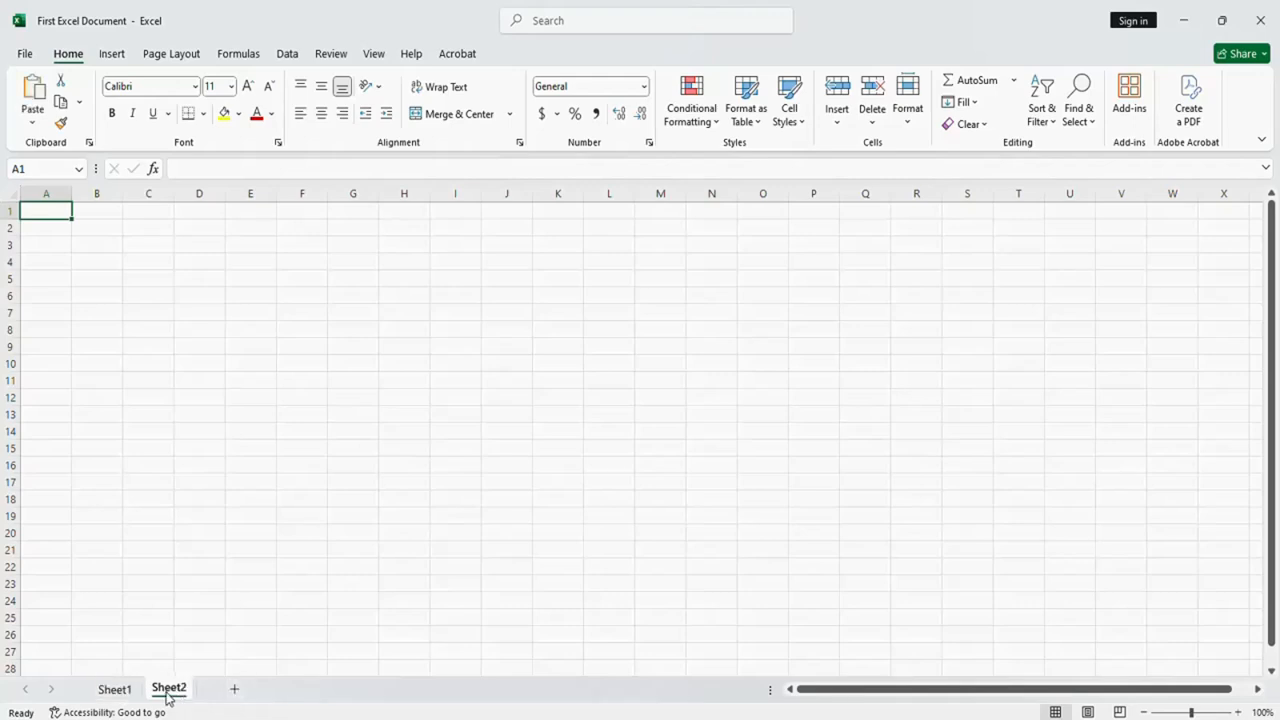
{"action": "left_click", "coordinate": [236, 692]}
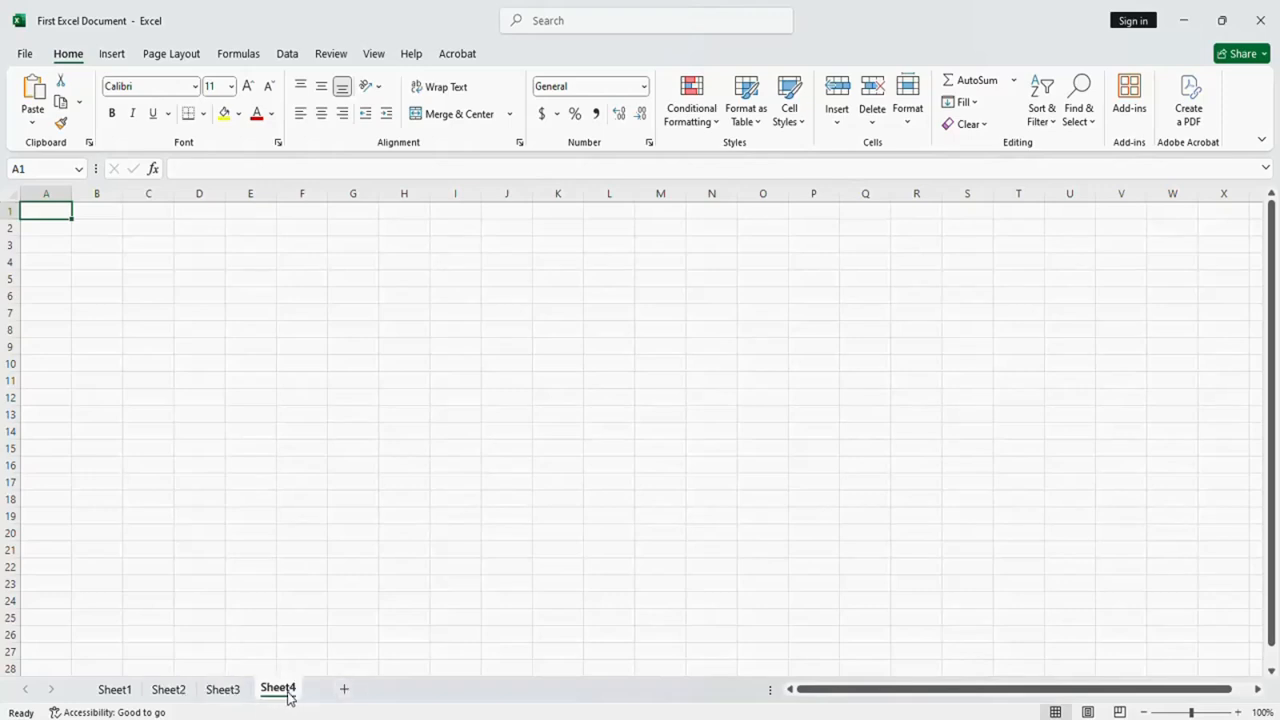
{"action": "left_click", "coordinate": [345, 692]}
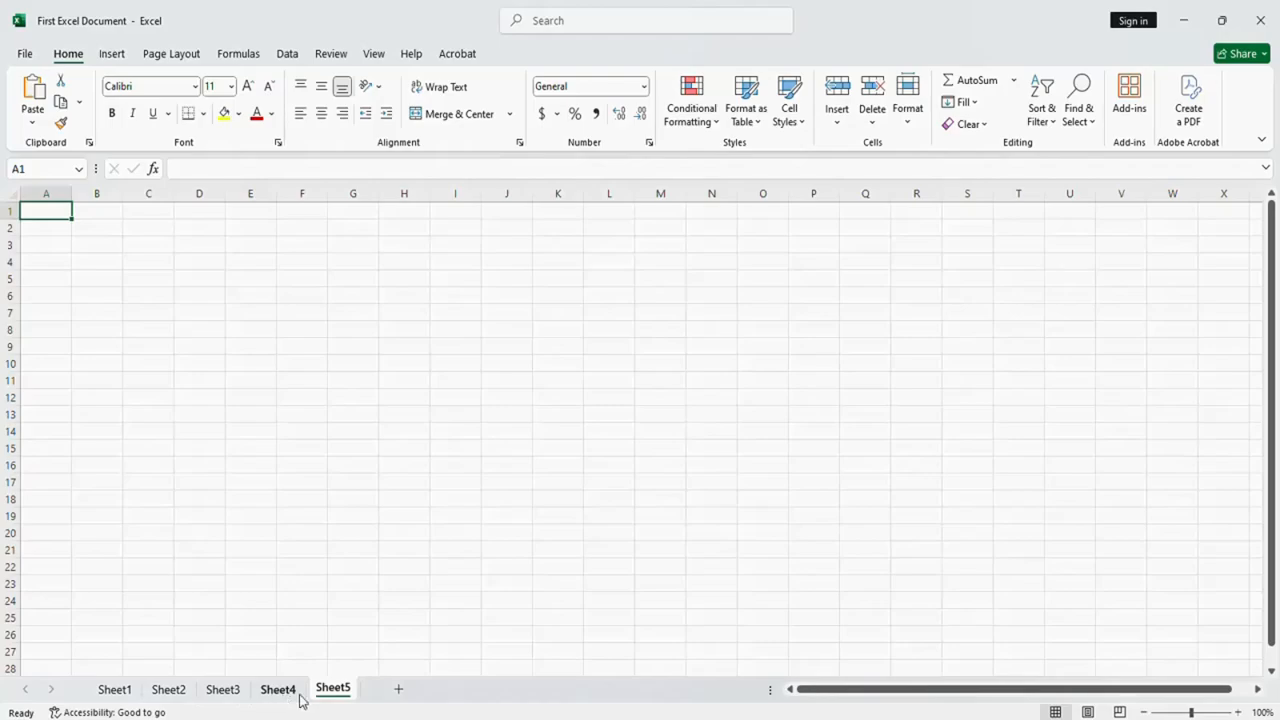
{"action": "left_click", "coordinate": [30, 55]}
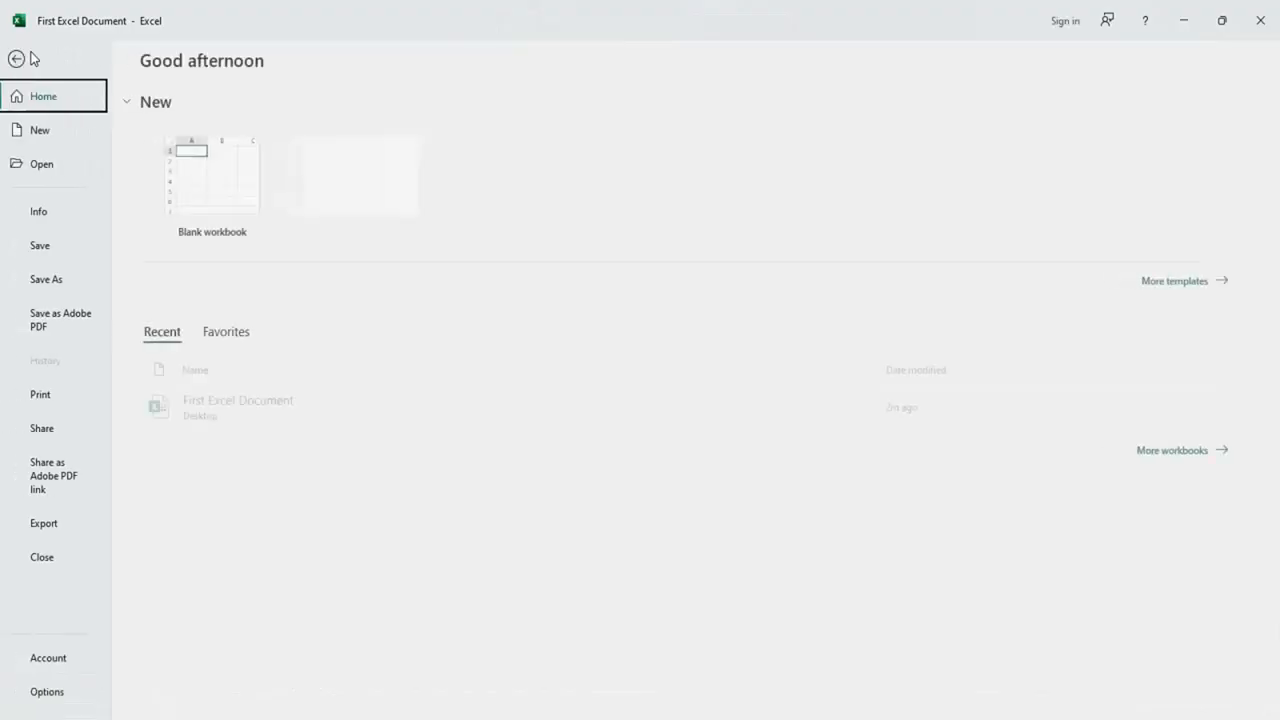
{"action": "left_click", "coordinate": [44, 247]}
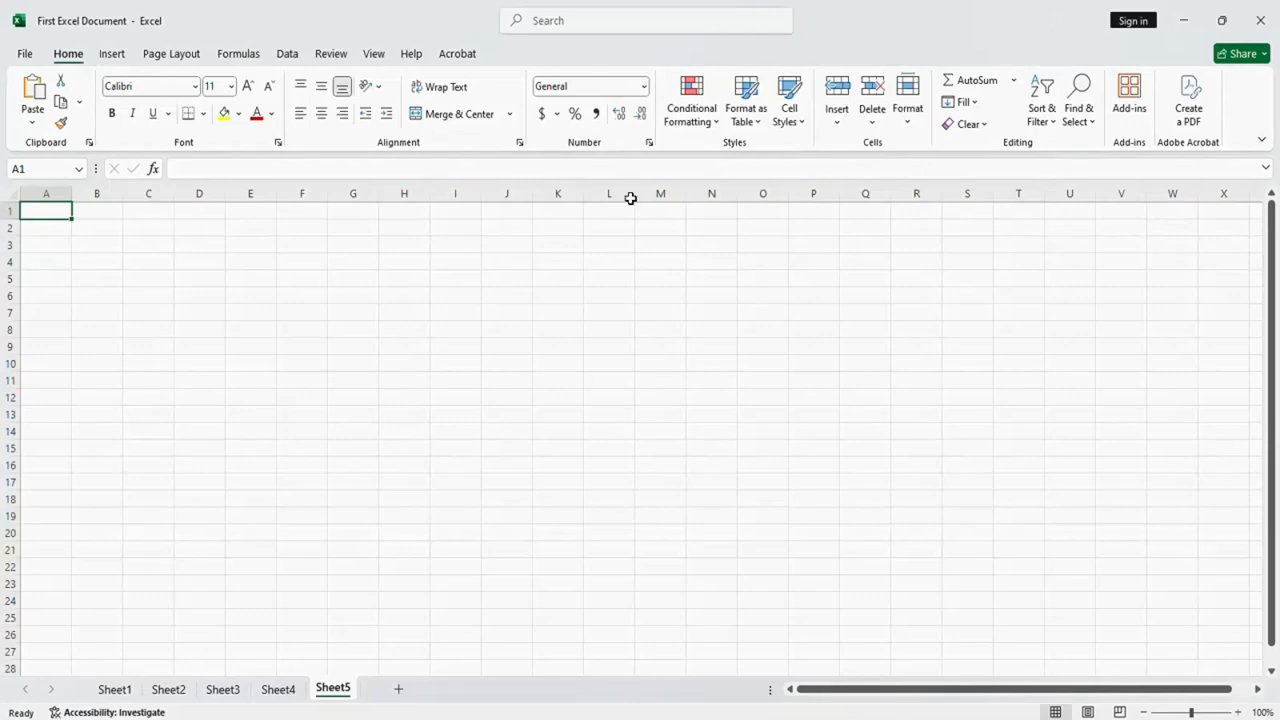
Close the saved workbook and open First Excel Document again from the desktop
{"action": "left_click", "coordinate": [1262, 20]}
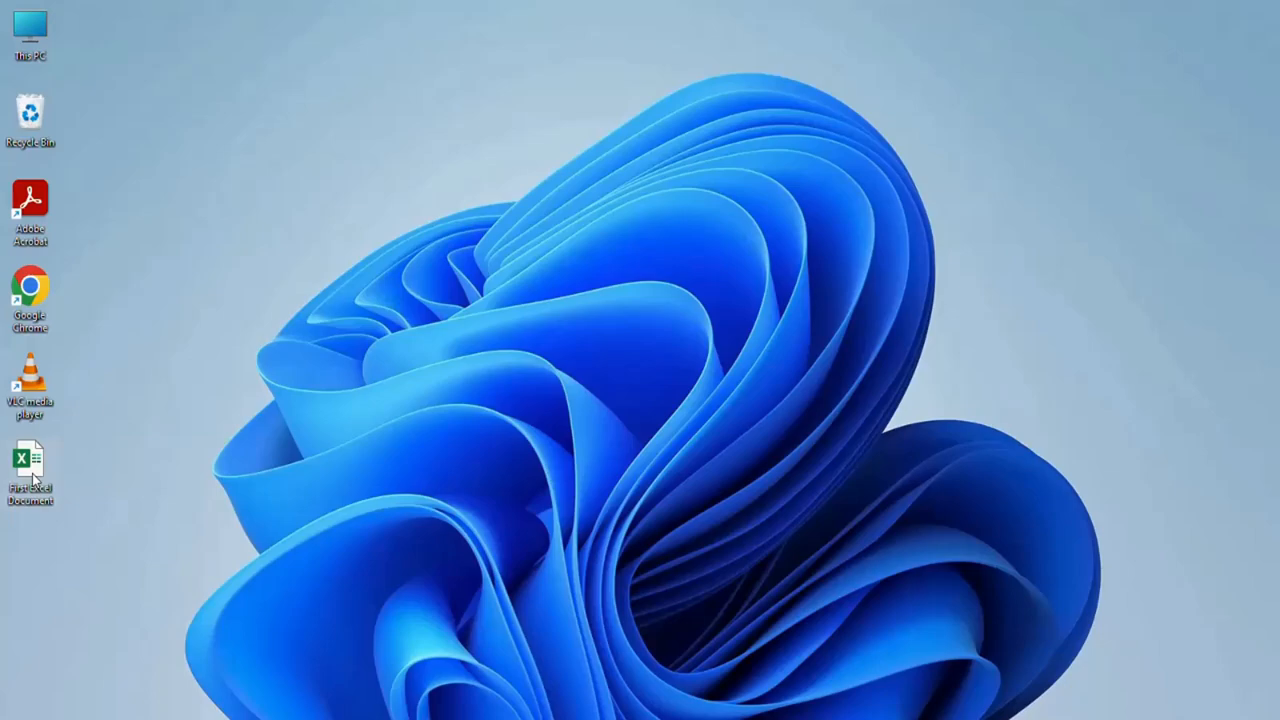
{"action": "double_click", "coordinate": [33, 478]}
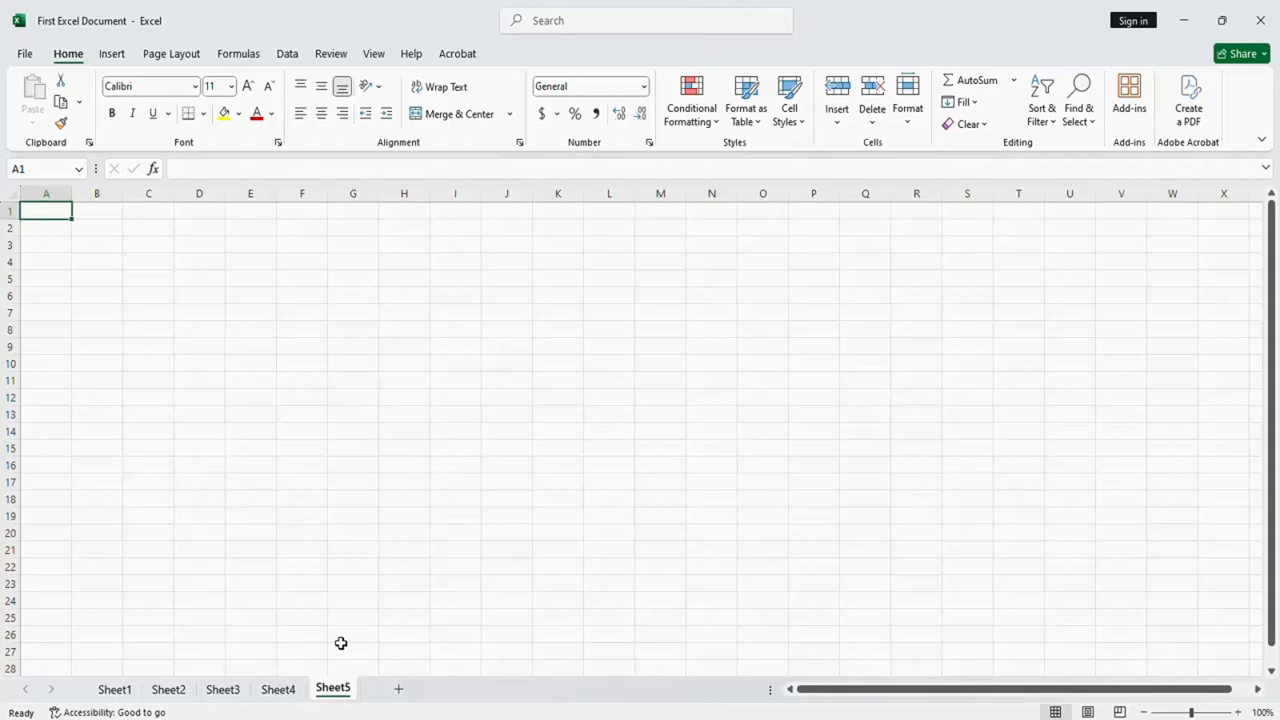
Delete Sheet5, Sheet4, Sheet3 and Sheet2 so that only Sheet1 remains in the workbook
{"action": "right_click", "coordinate": [334, 690]}
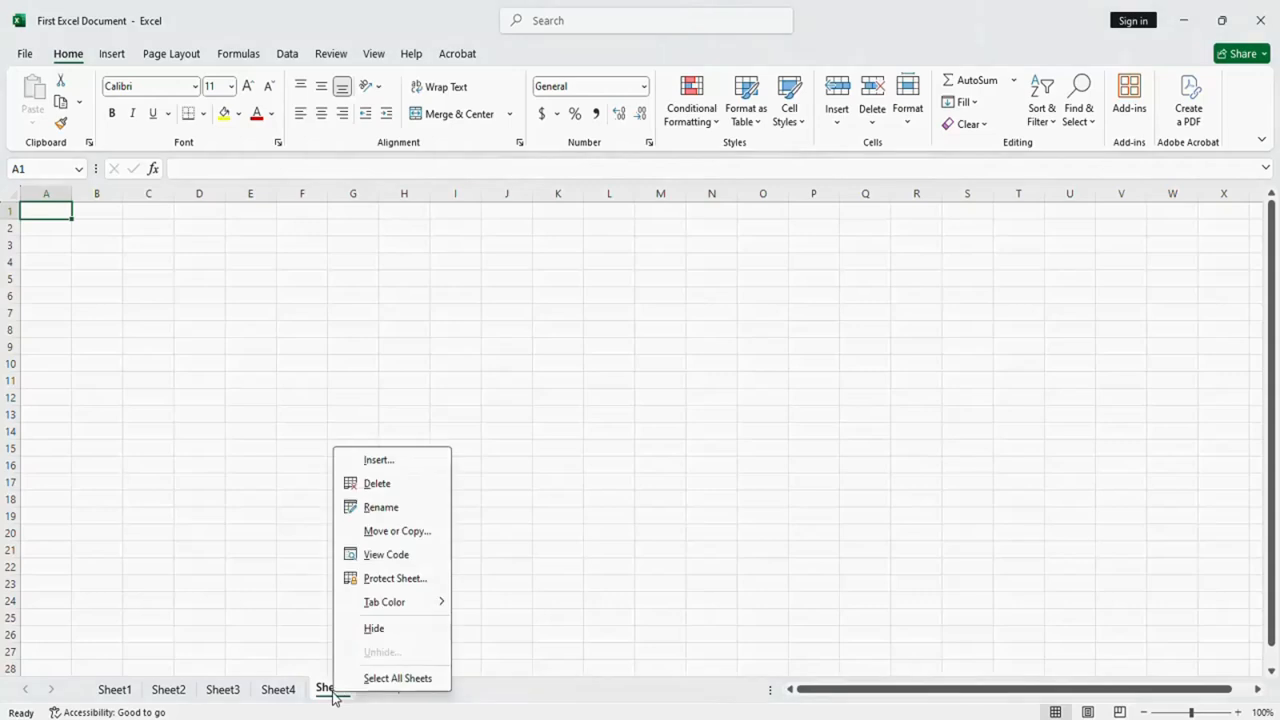
{"action": "left_click", "coordinate": [379, 487]}
{"action": "right_click", "coordinate": [290, 690]}
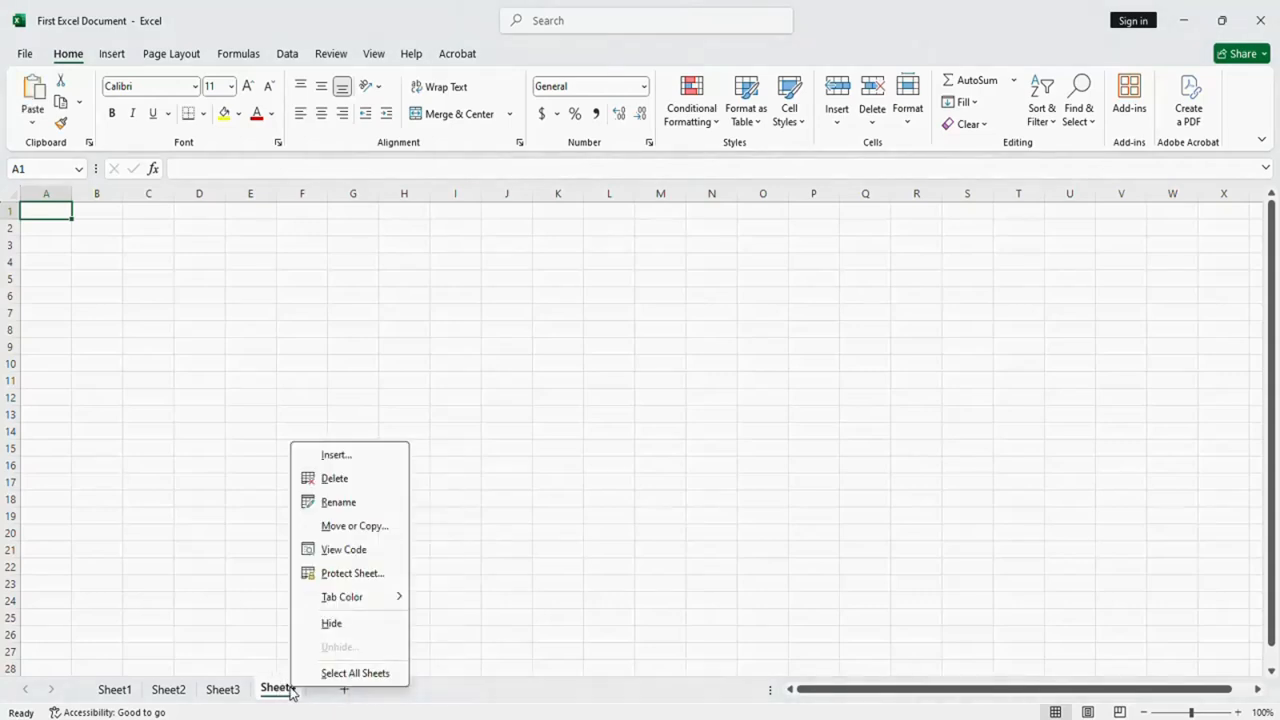
{"action": "left_click", "coordinate": [335, 479]}
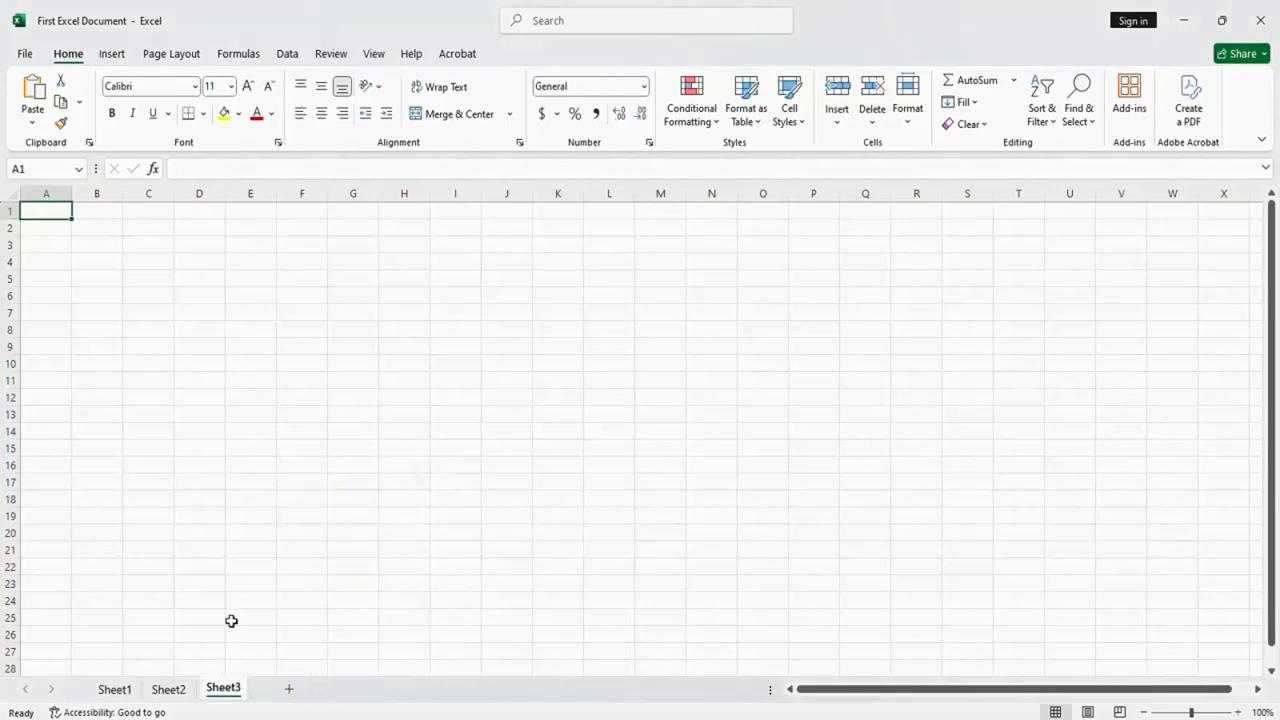
{"action": "right_click", "coordinate": [215, 690]}
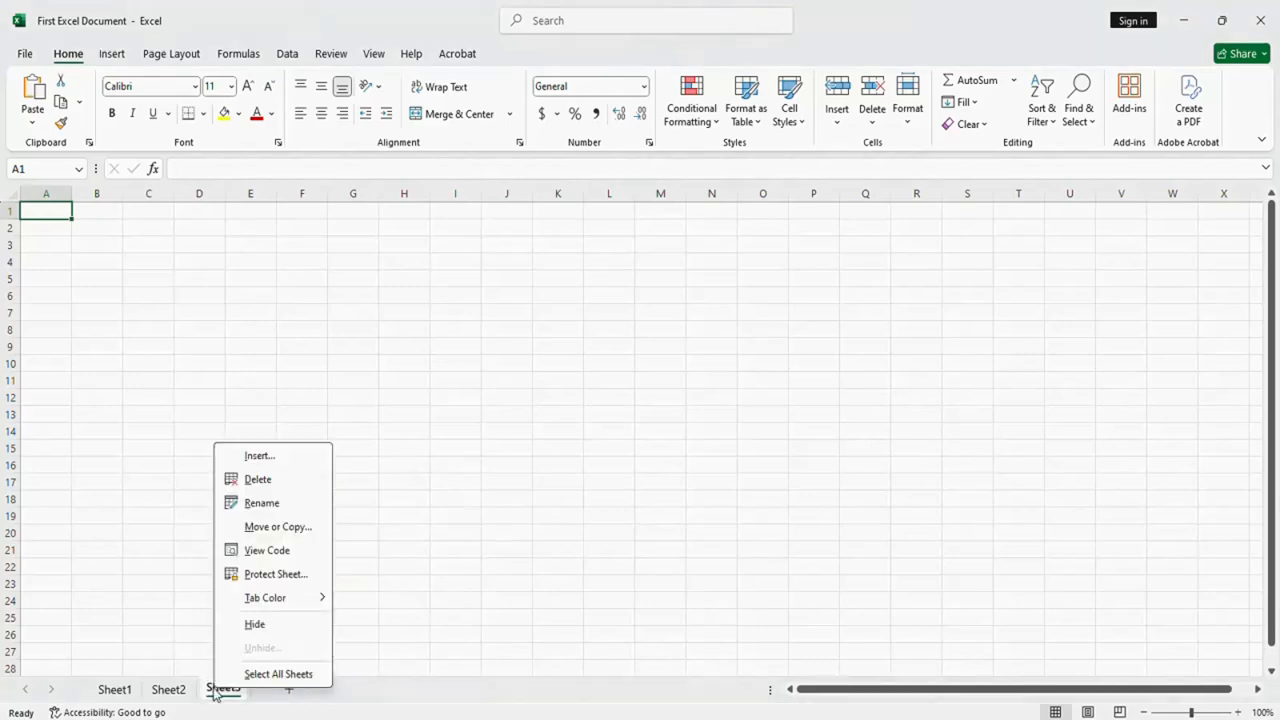
{"action": "left_click", "coordinate": [256, 482]}
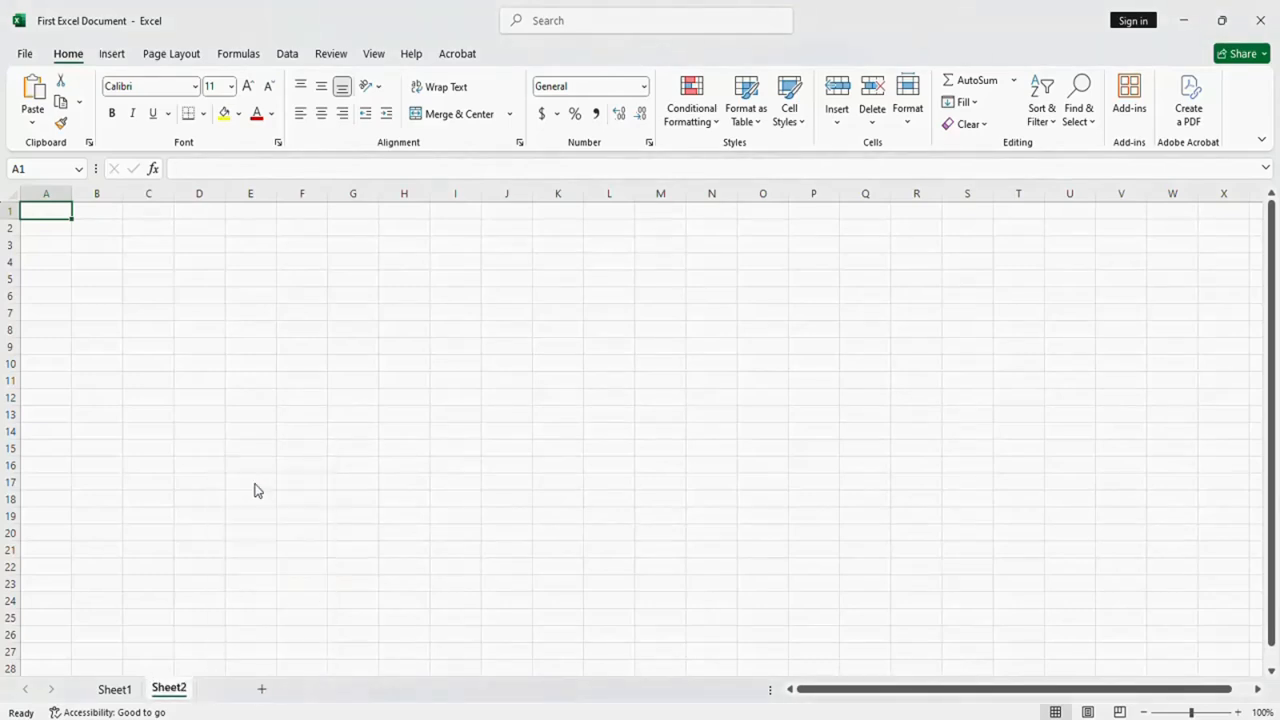
{"action": "right_click", "coordinate": [174, 691]}
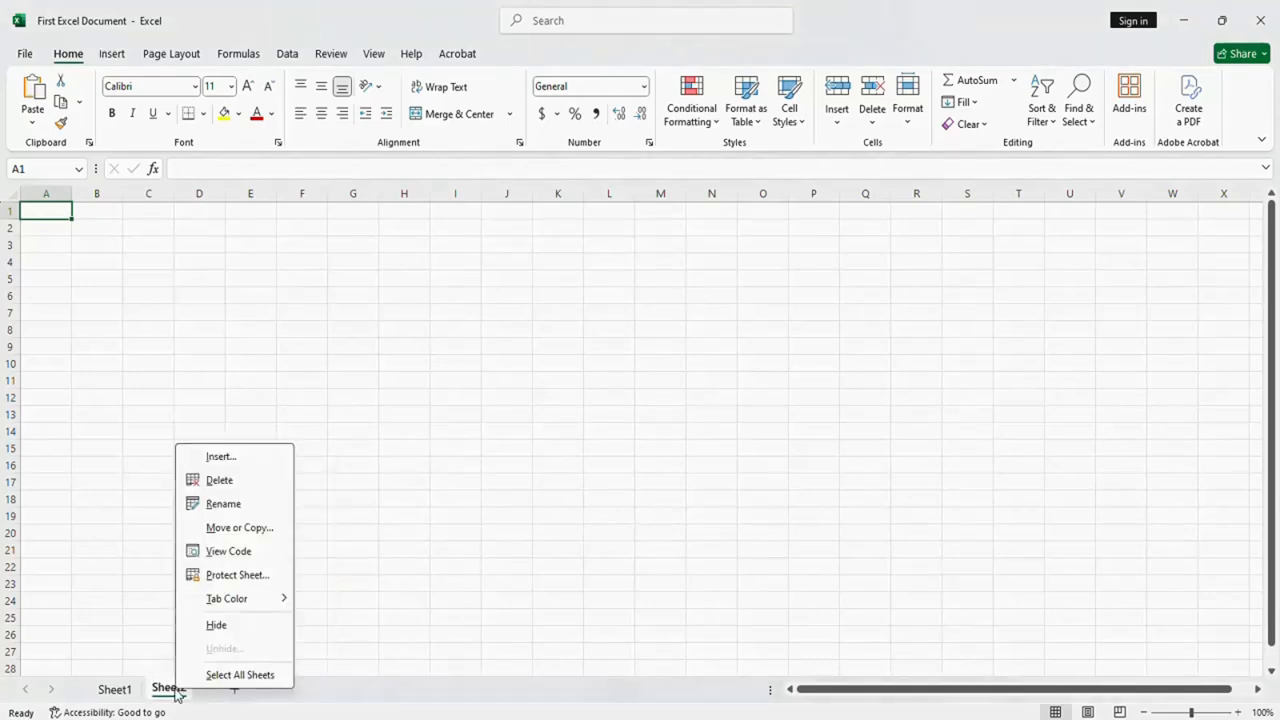
{"action": "left_click", "coordinate": [215, 481]}
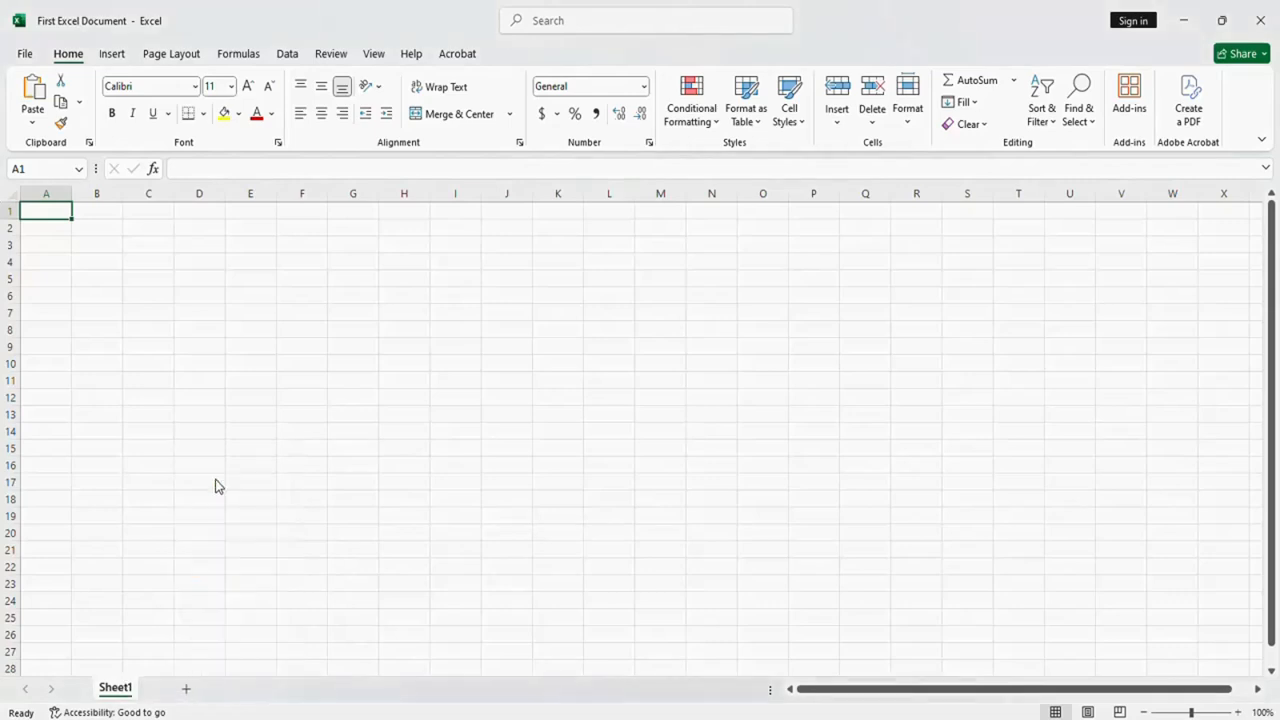
{"action": "right_click", "coordinate": [124, 697]}
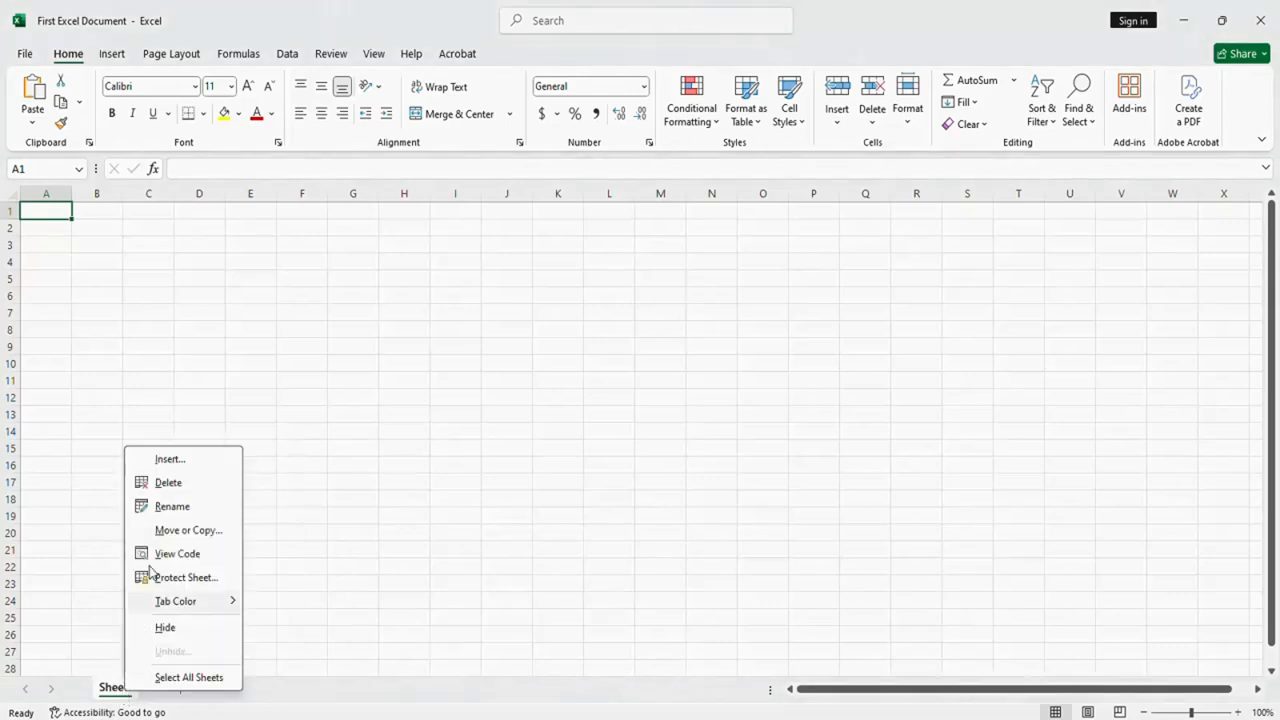
{"action": "left_click", "coordinate": [172, 504]}
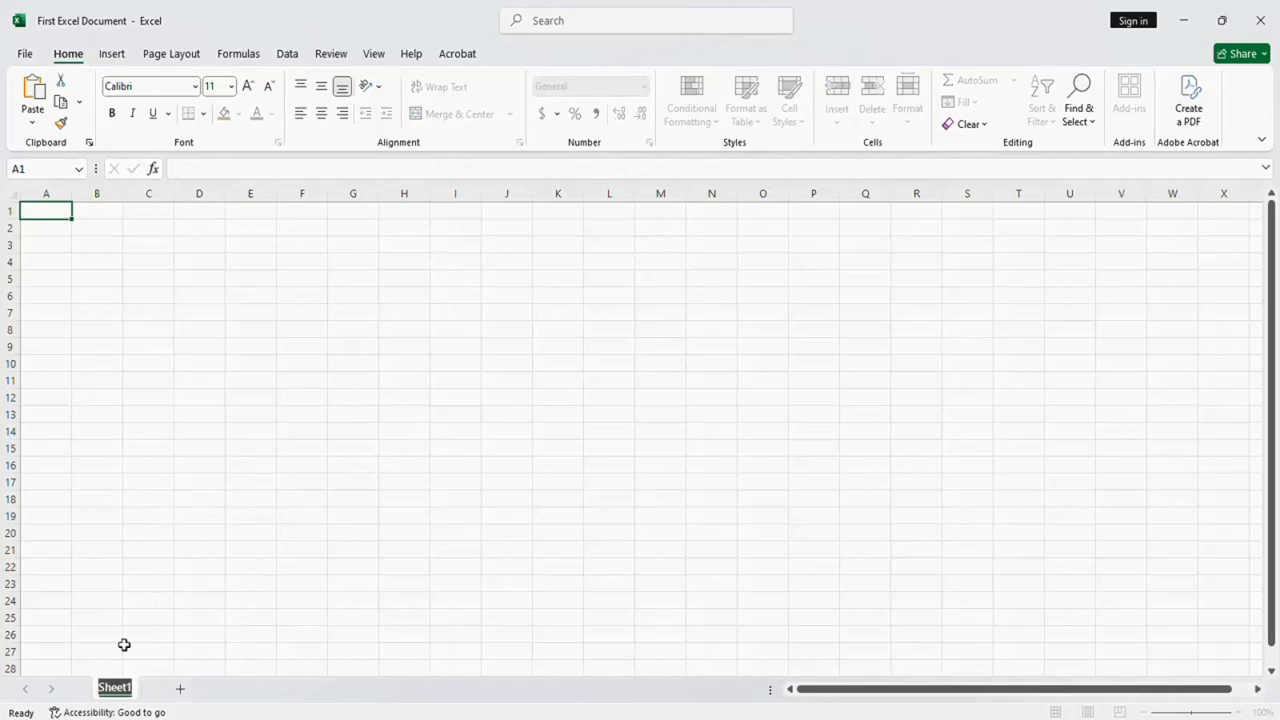
{"action": "key", "text": "Return"}
Add a second worksheet after Sheet1 and delete it again
{"action": "left_click", "coordinate": [180, 688]}
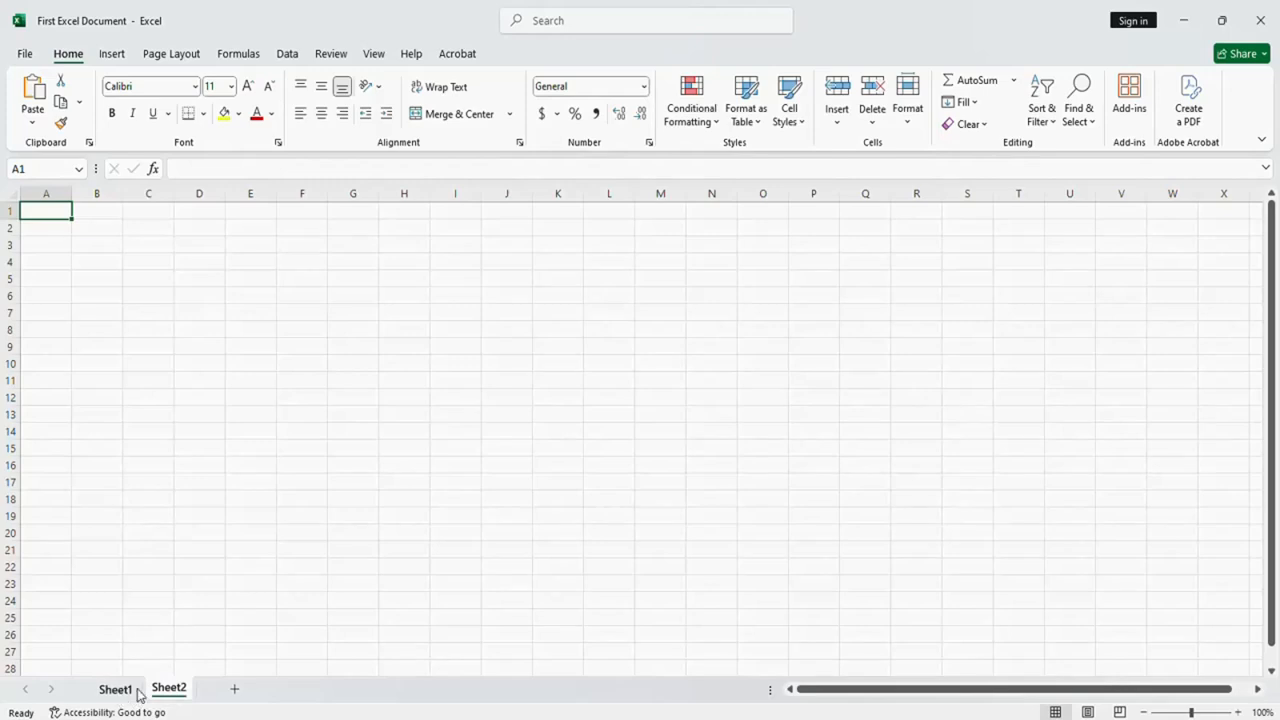
{"action": "right_click", "coordinate": [184, 690]}
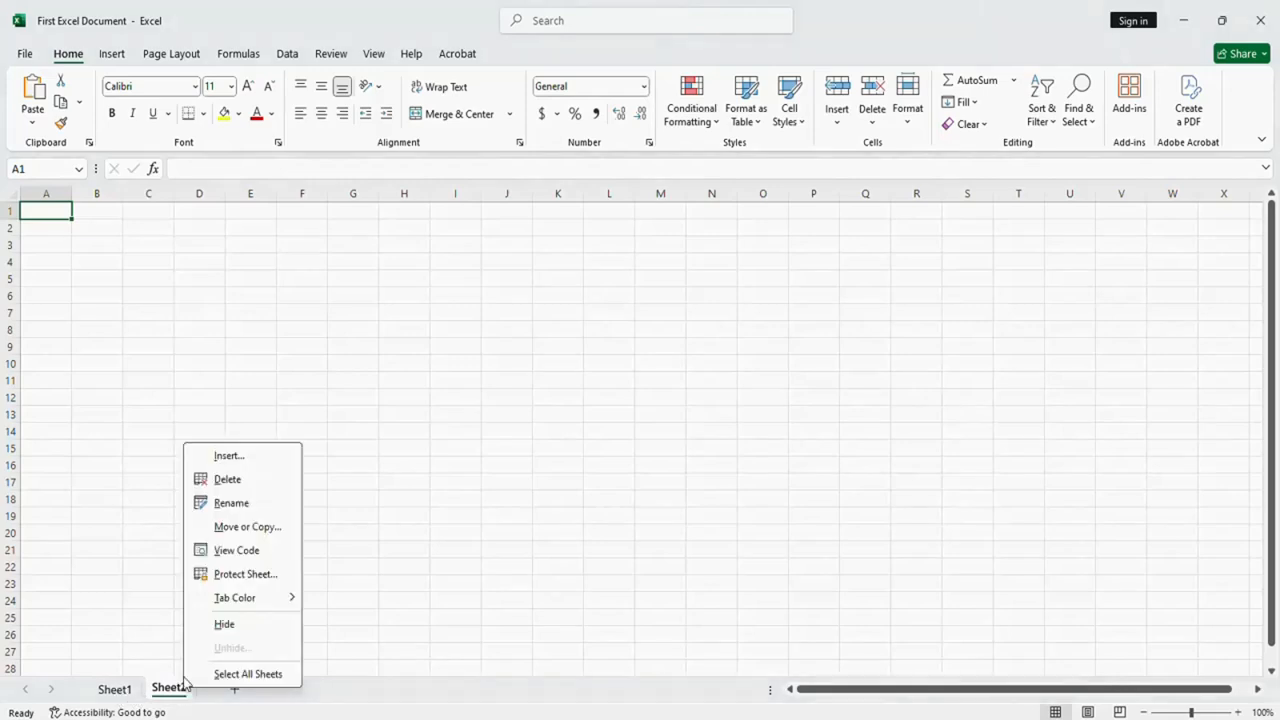
{"action": "left_click", "coordinate": [227, 480]}
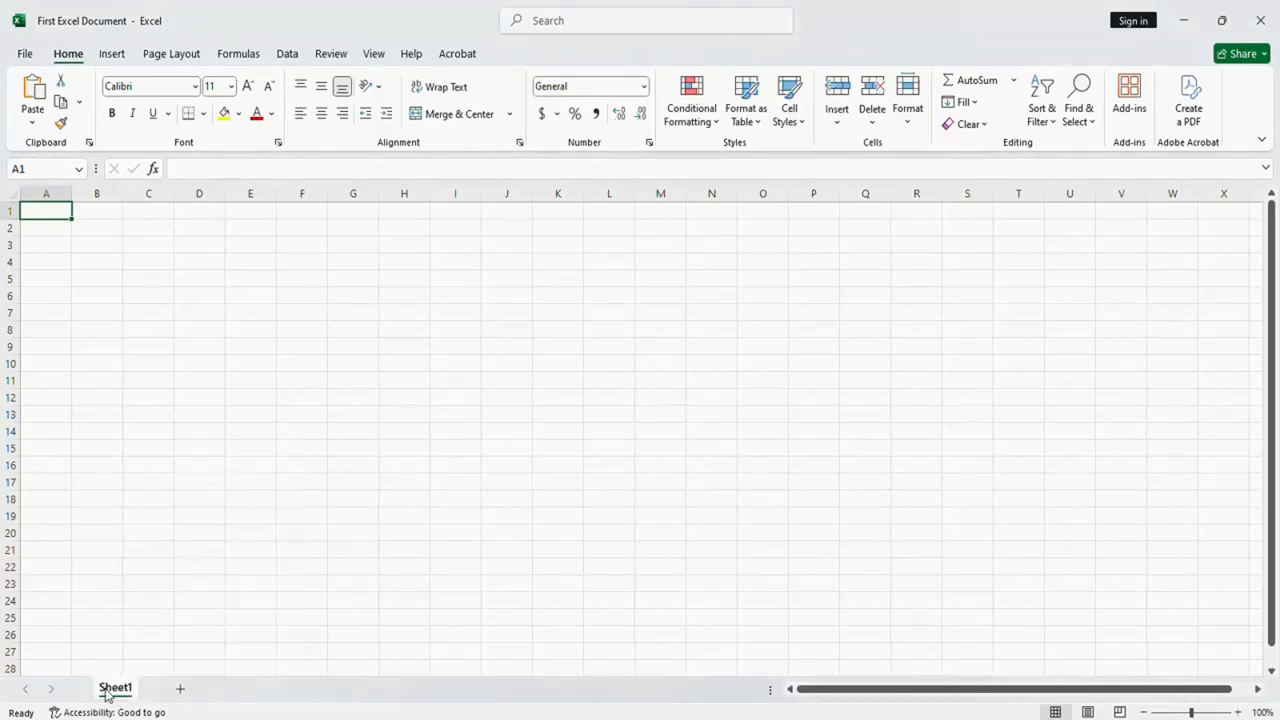
Rename Sheet1 with the person's first name
{"action": "right_click", "coordinate": [110, 692]}
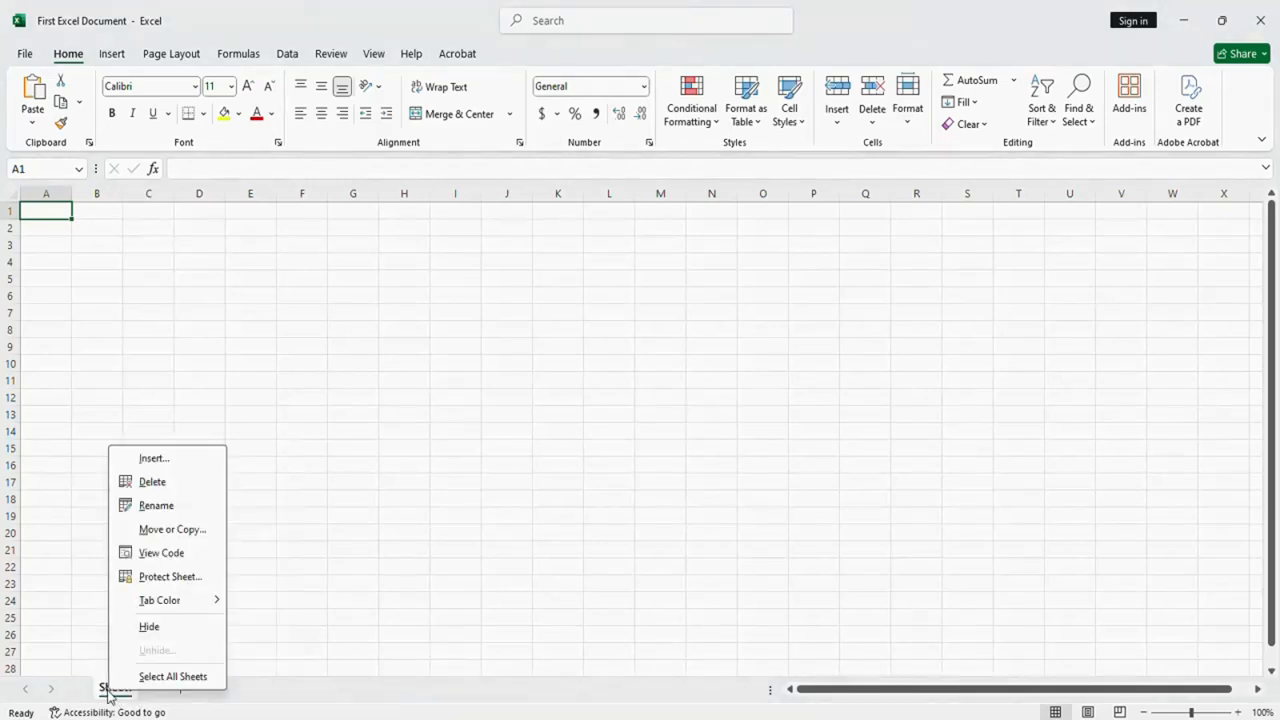
{"action": "left_click", "coordinate": [156, 507]}
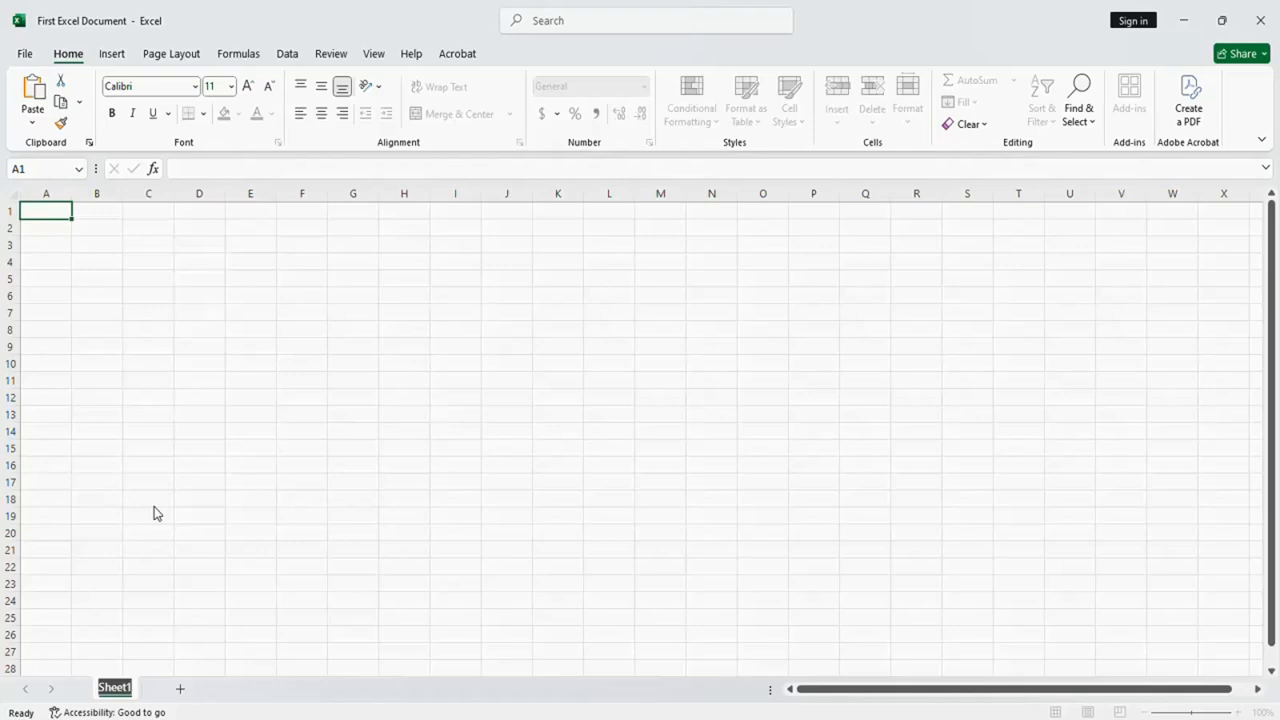
{"action": "type", "text": "Paul"}
{"action": "key", "text": "Return"}
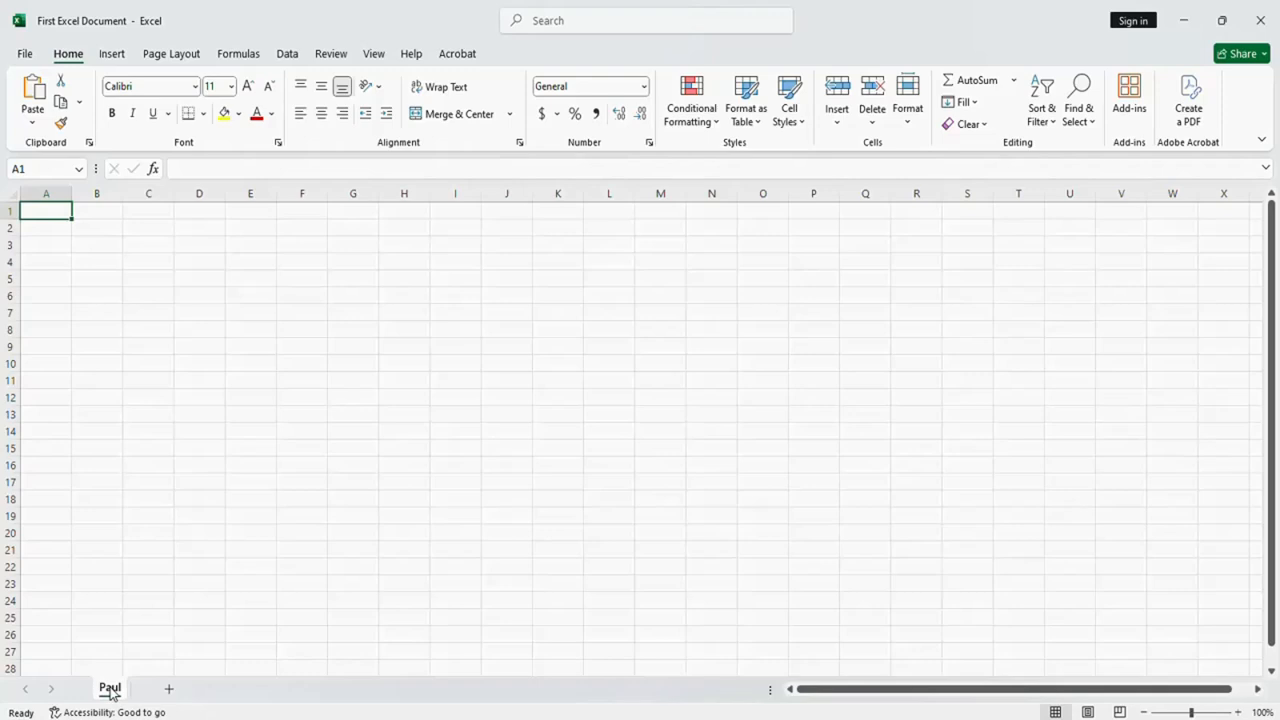
Add a worksheet after the renamed sheet and delete it again, doing this twice
{"action": "left_click", "coordinate": [169, 692]}
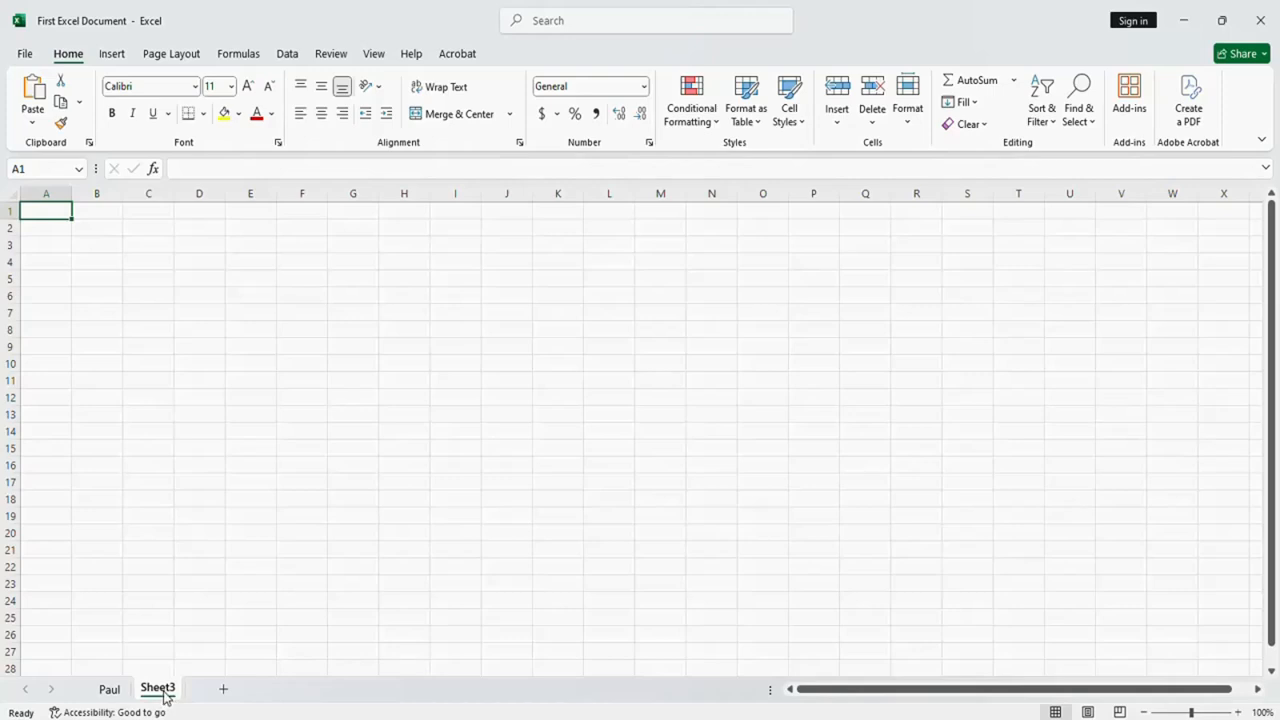
{"action": "right_click", "coordinate": [165, 694]}
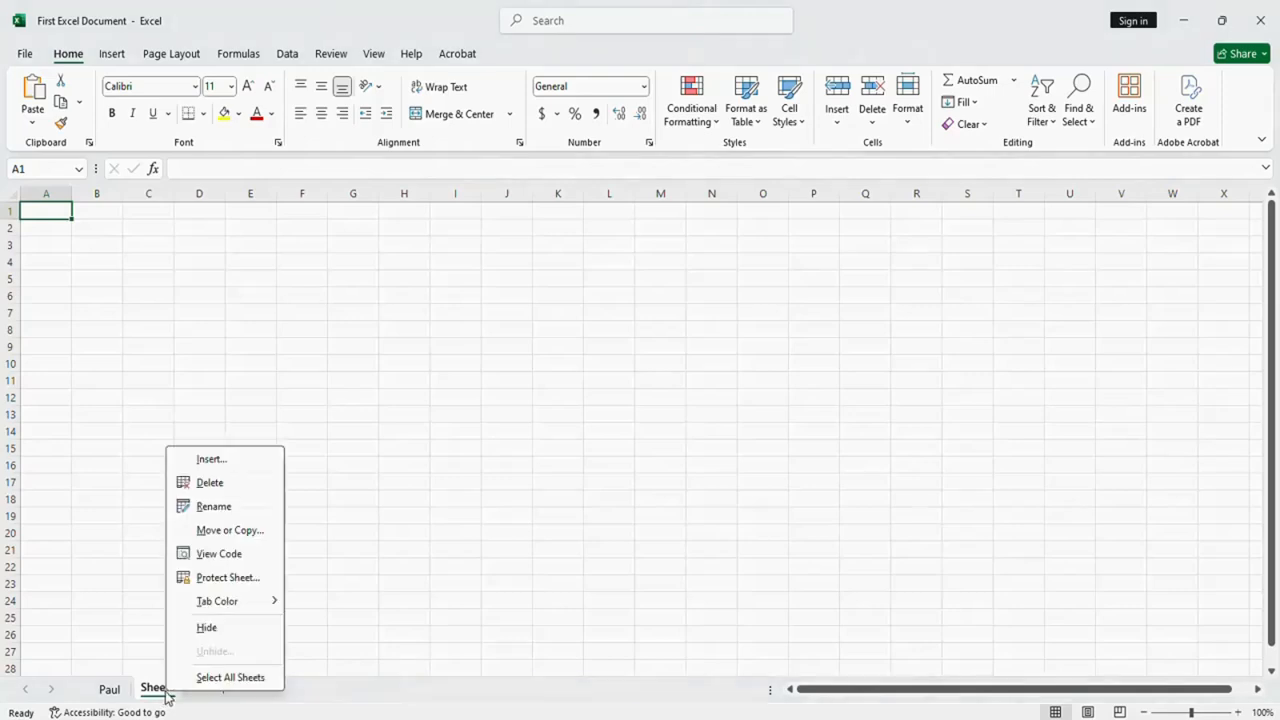
{"action": "left_click", "coordinate": [208, 482]}
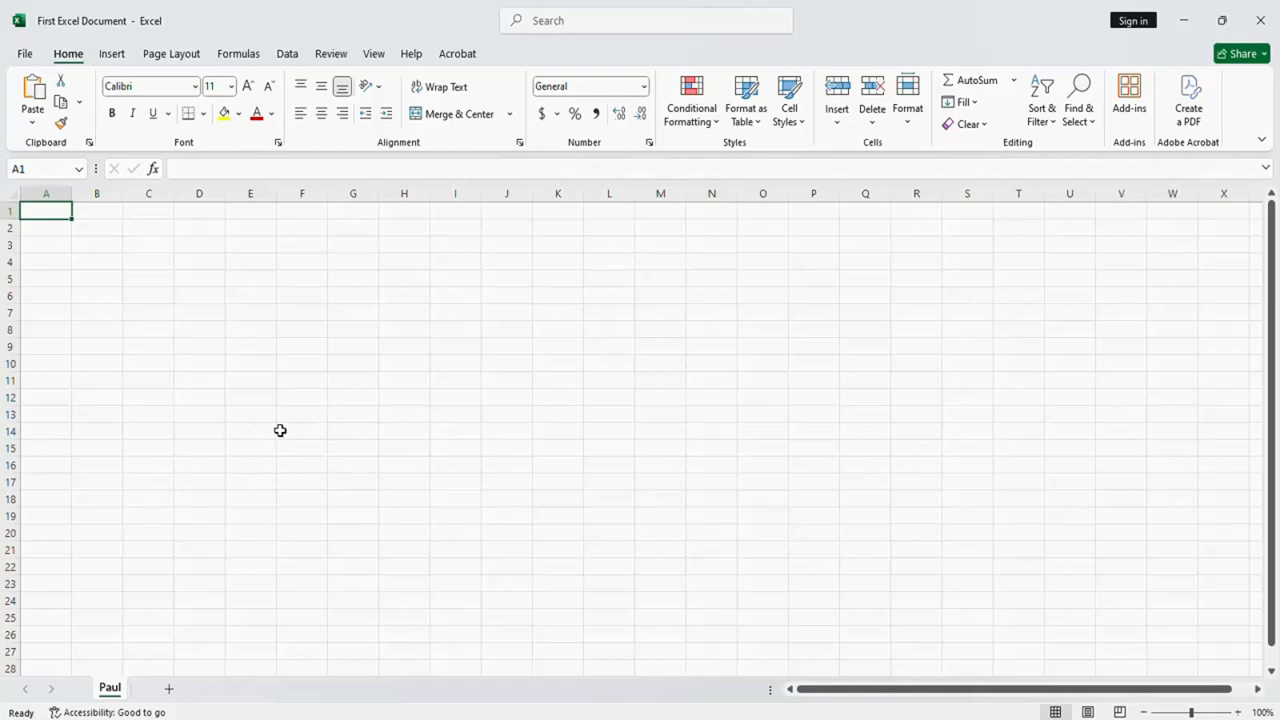
{"action": "left_click", "coordinate": [170, 694]}
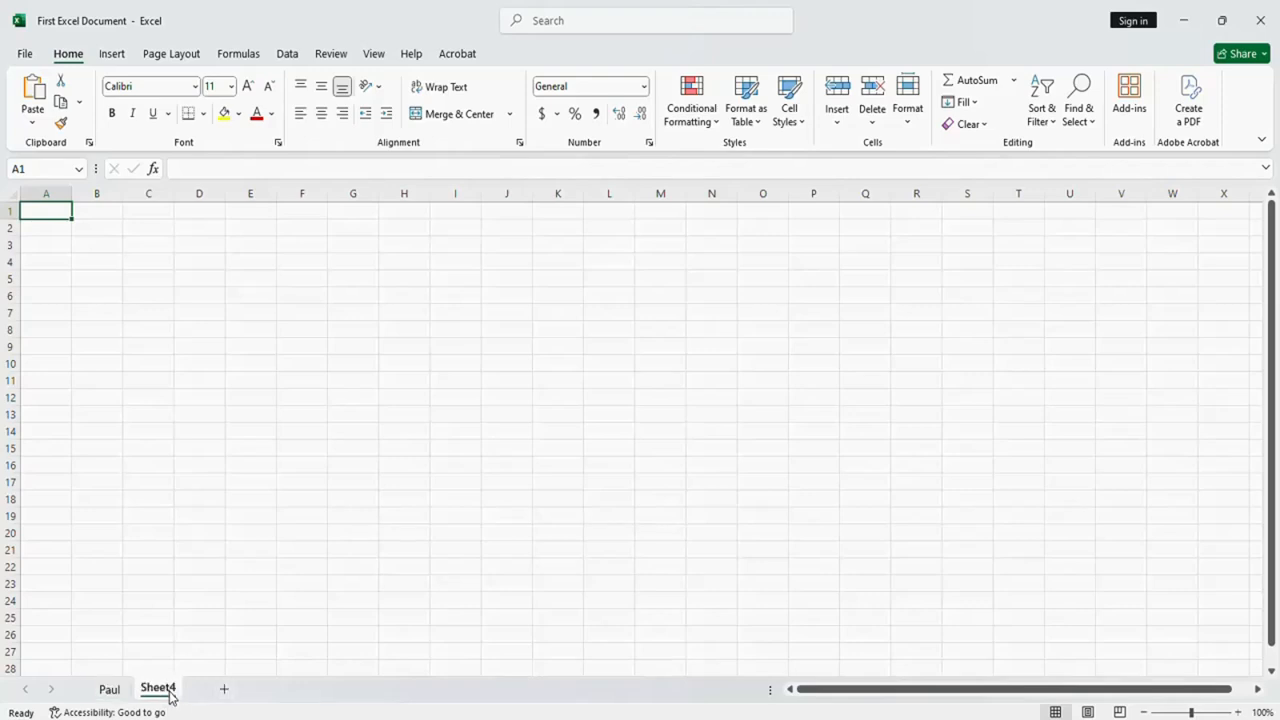
{"action": "right_click", "coordinate": [170, 694]}
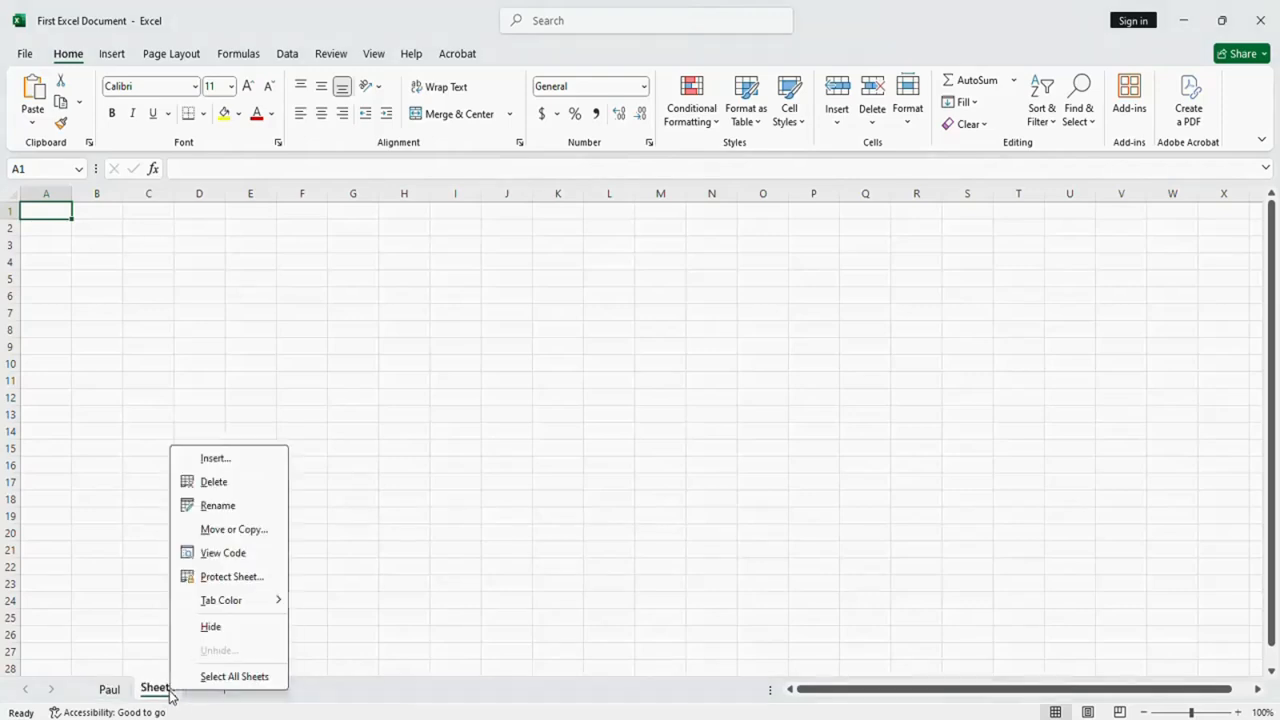
{"action": "left_click", "coordinate": [218, 483]}
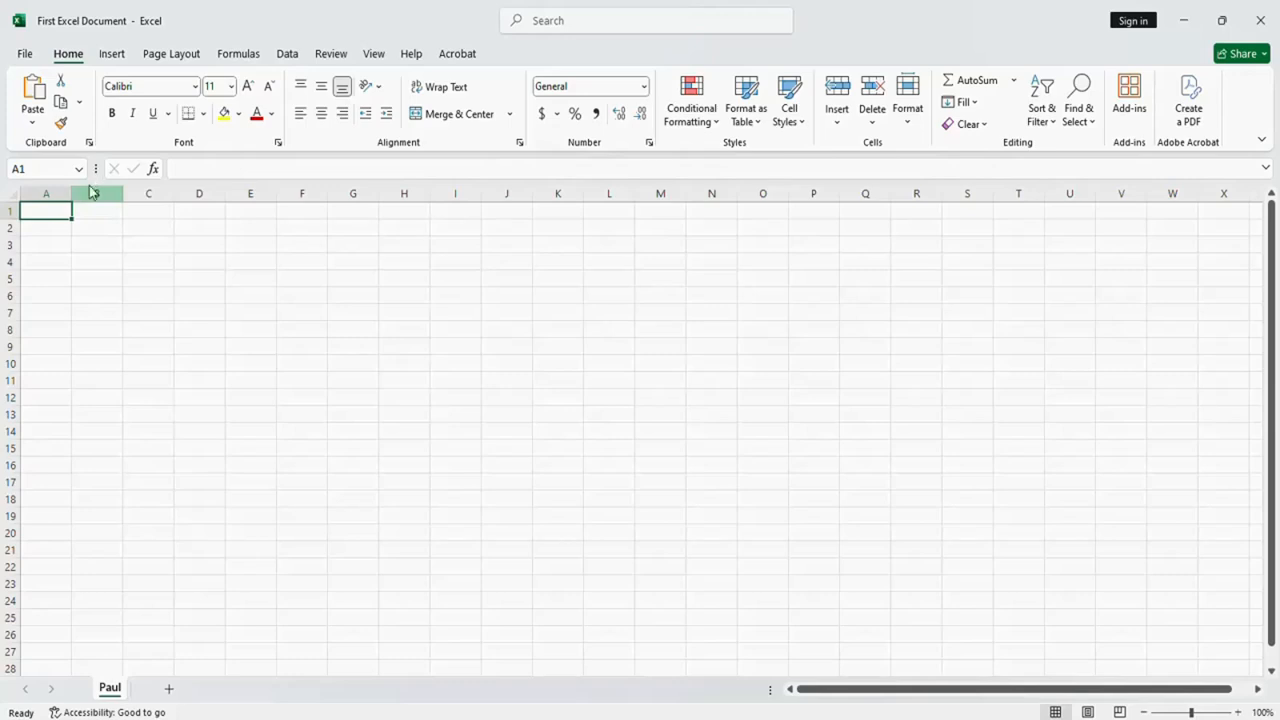
{"action": "left_click", "coordinate": [161, 60]}
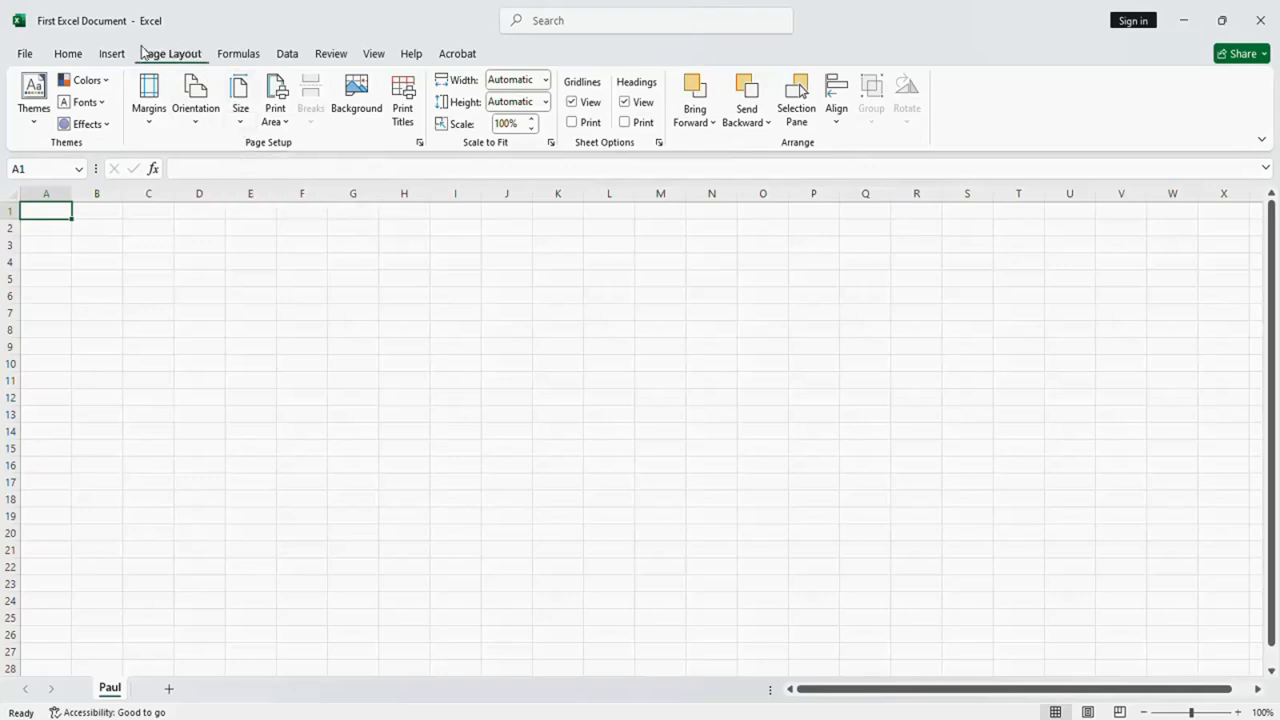
{"action": "left_click", "coordinate": [69, 56]}
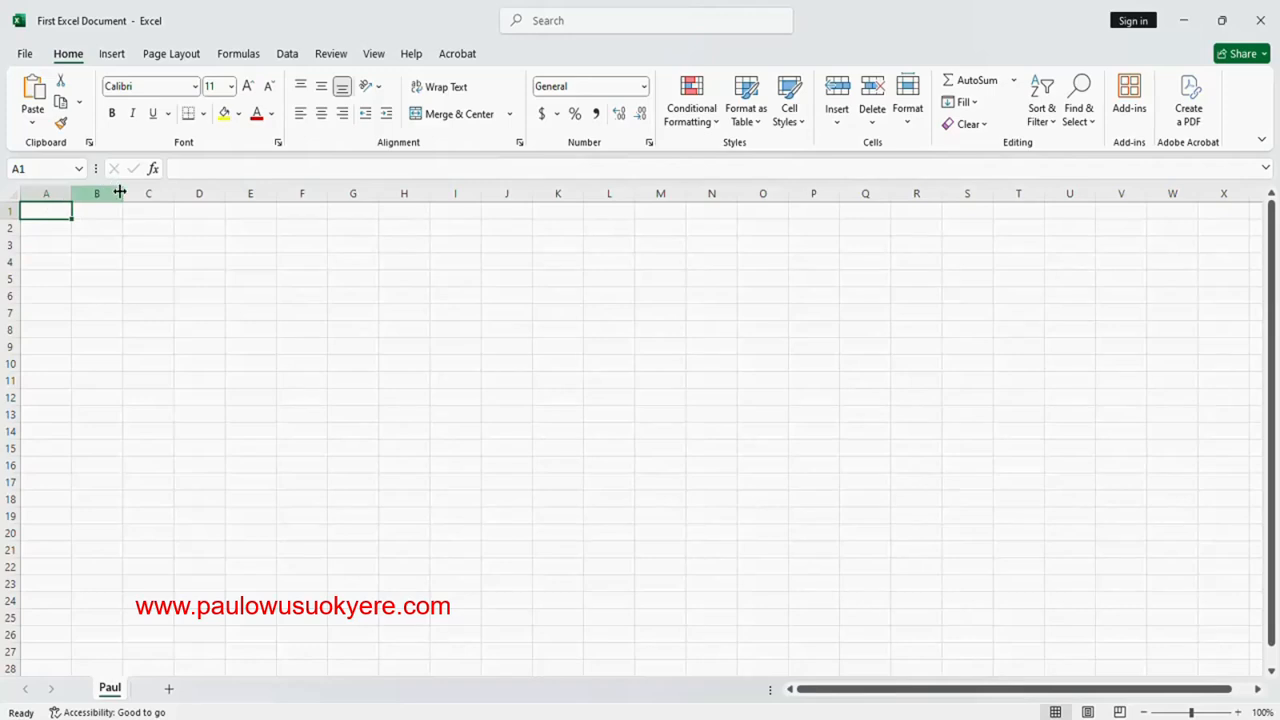
Select columns A, B and C one at a time, followed by rows 1, 2 and 3 individually
{"action": "left_click", "coordinate": [44, 194]}
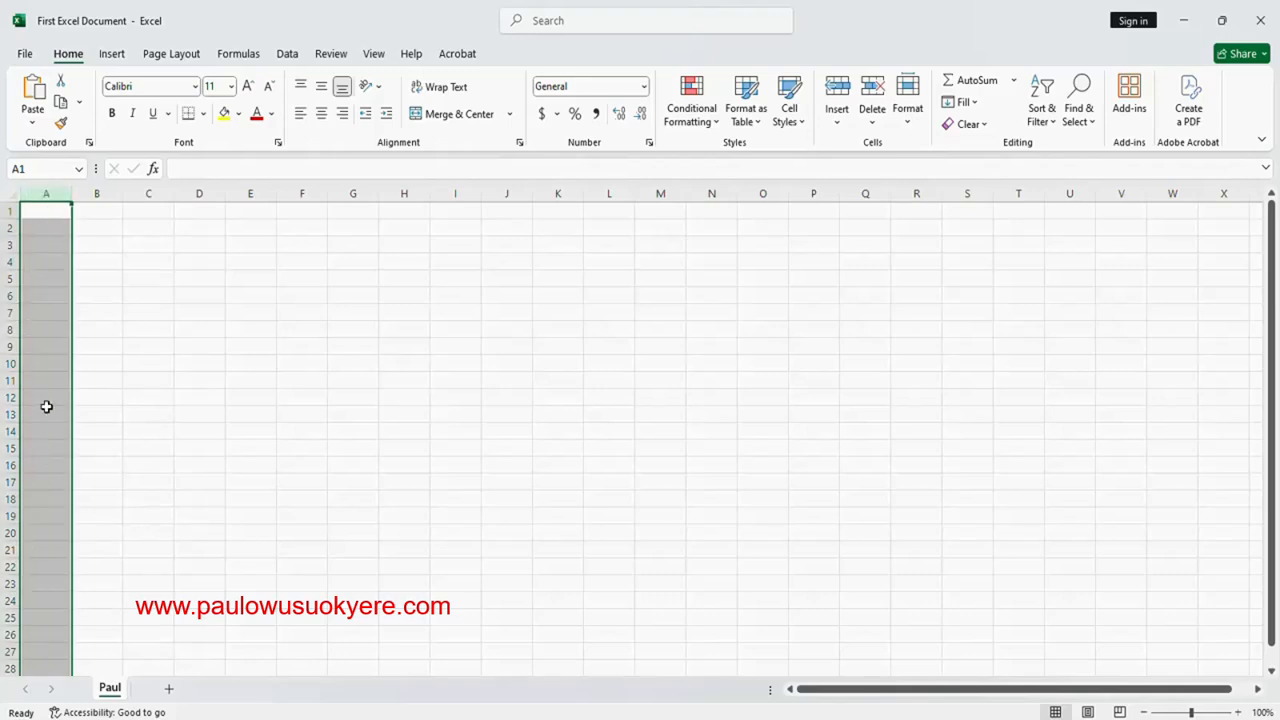
{"action": "left_click", "coordinate": [97, 194]}
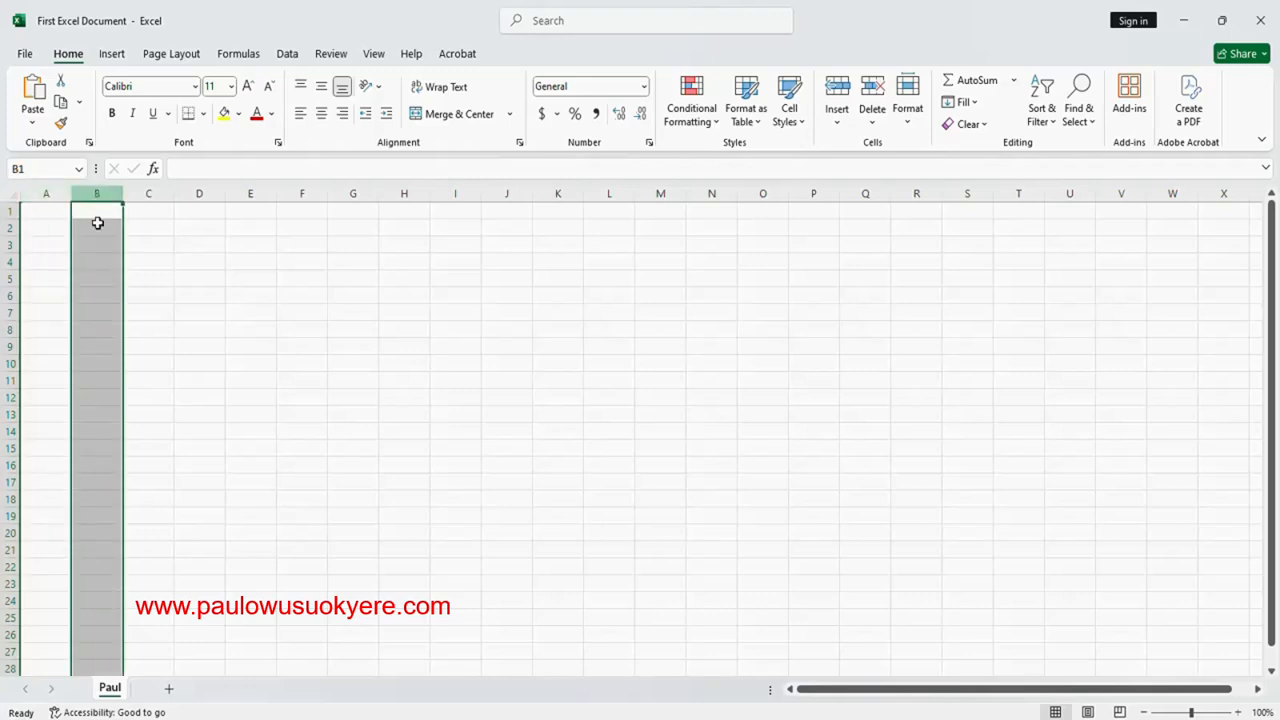
{"action": "left_click", "coordinate": [145, 195]}
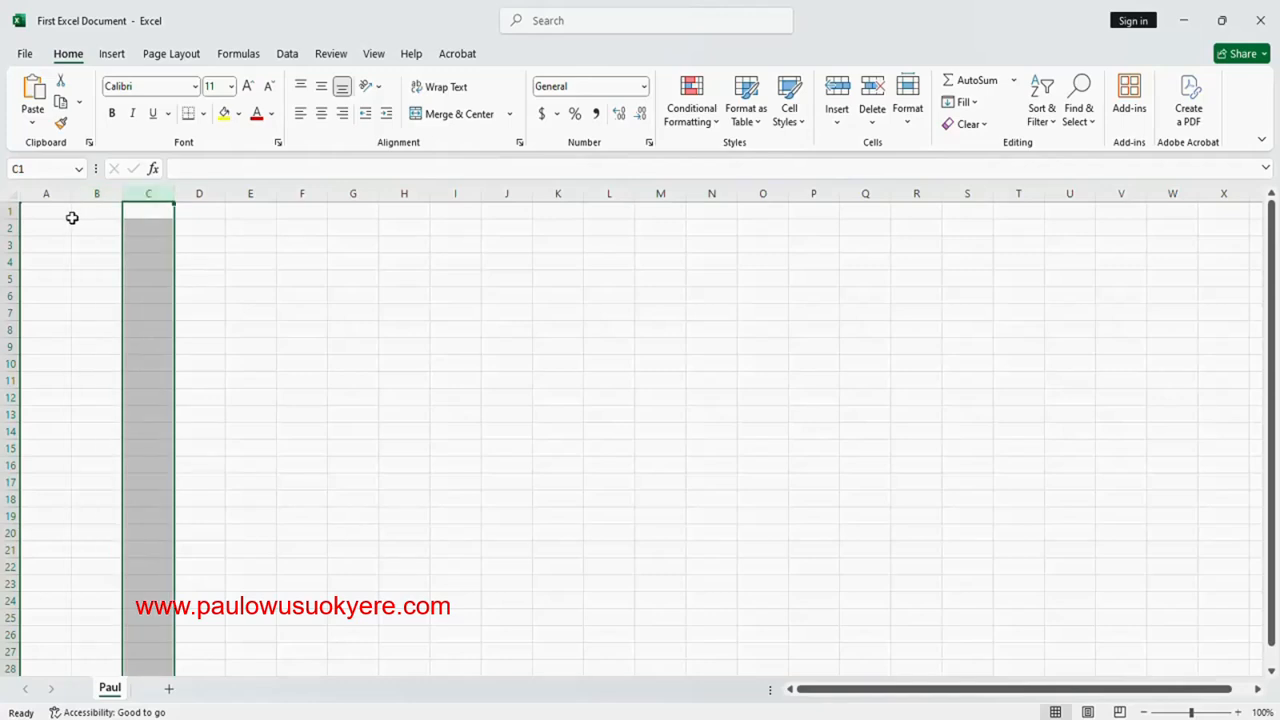
{"action": "left_click", "coordinate": [7, 210]}
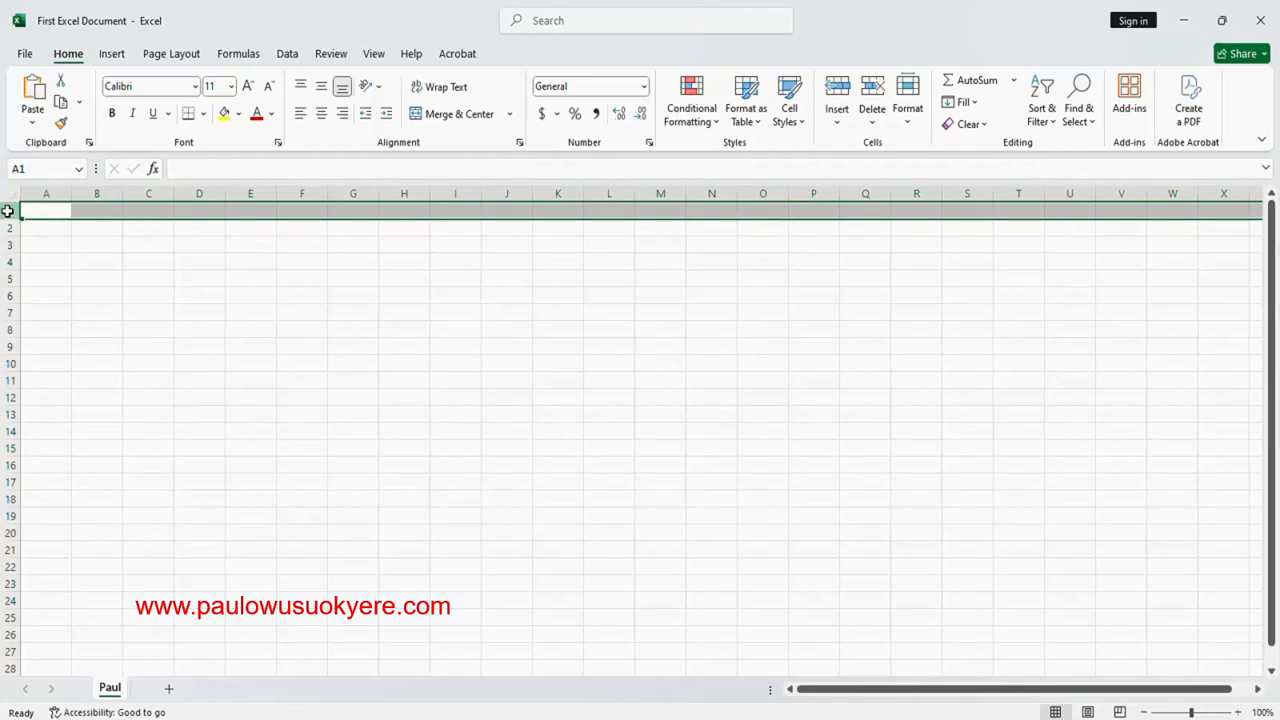
{"action": "left_click", "coordinate": [10, 230]}
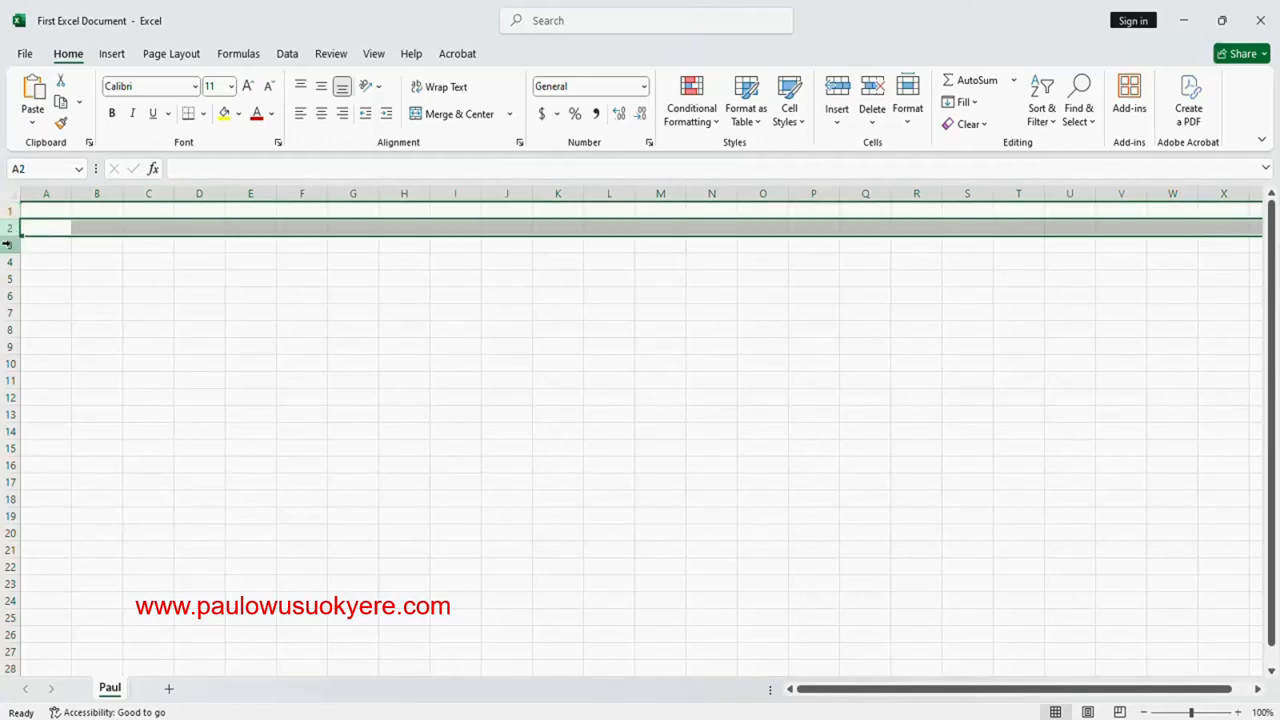
{"action": "left_click", "coordinate": [9, 244]}
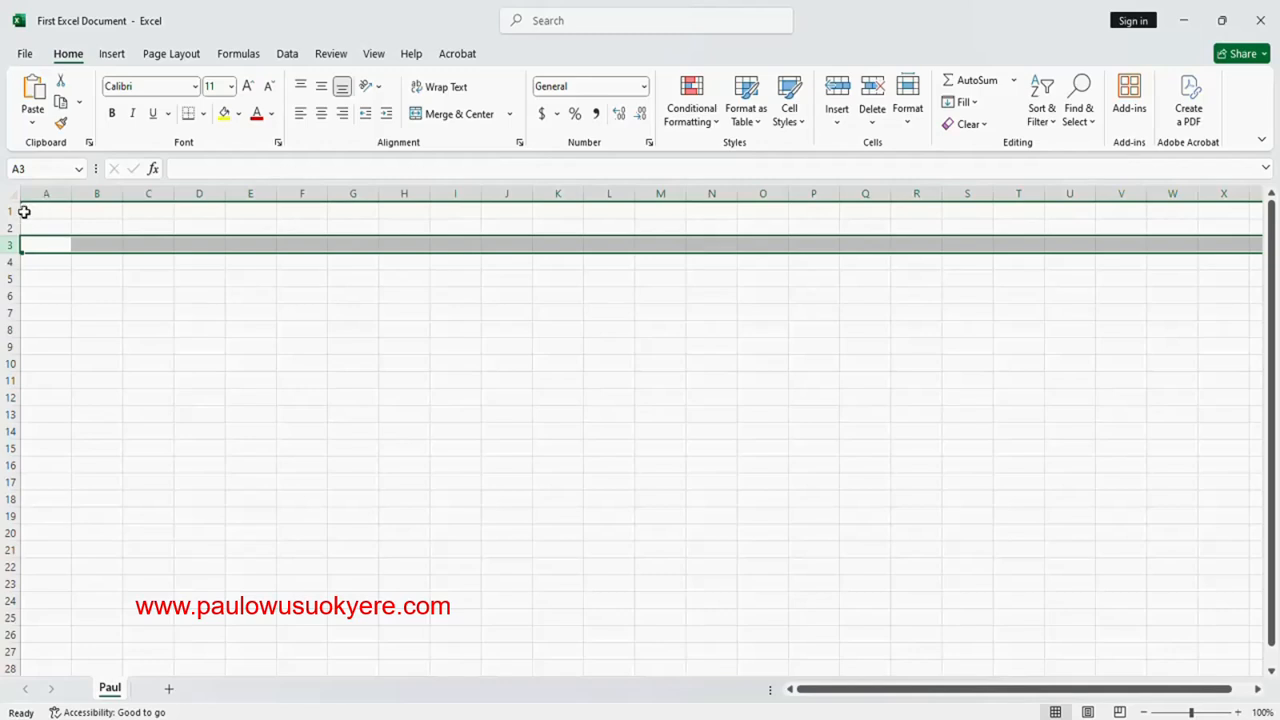
Select cell A1, followed by cell D2, and place the cursor in the formula bar
{"action": "left_click", "coordinate": [43, 210]}
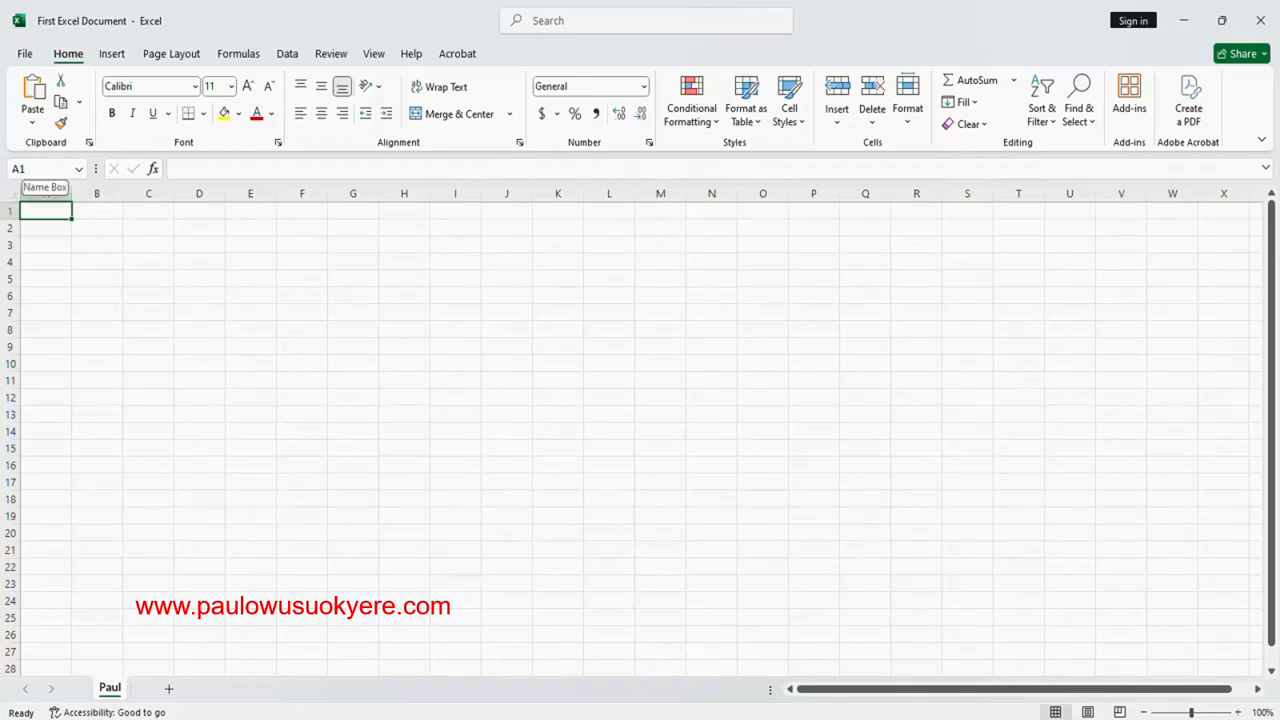
{"action": "left_click", "coordinate": [195, 228]}
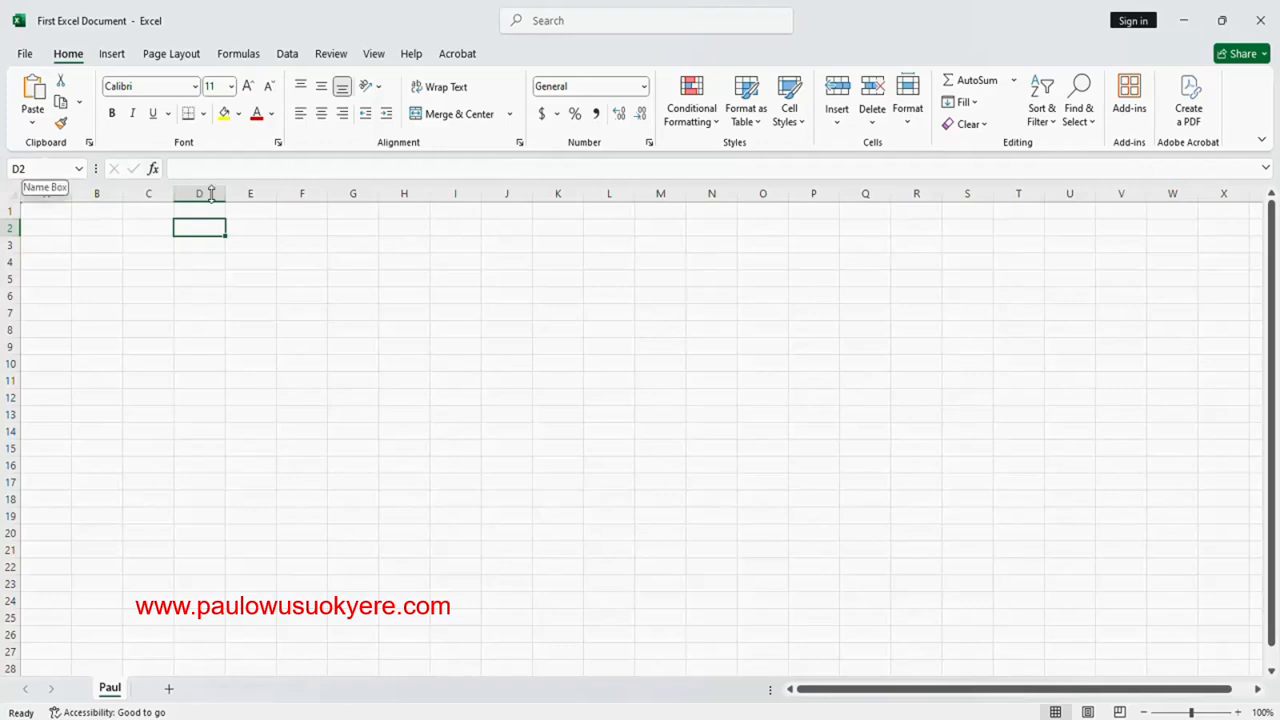
{"action": "left_click", "coordinate": [176, 168]}
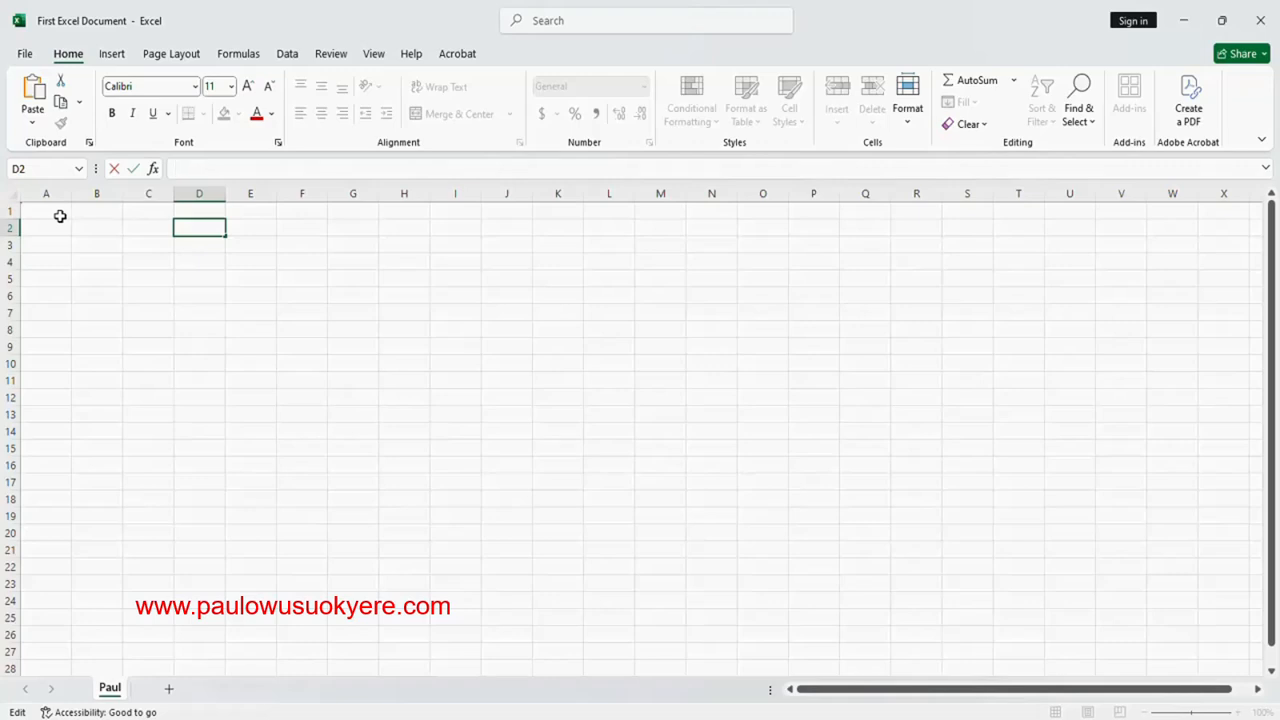
Enter the heading Class 1 in cell A1, replacing the first draft text Number
{"action": "left_click", "coordinate": [47, 214]}
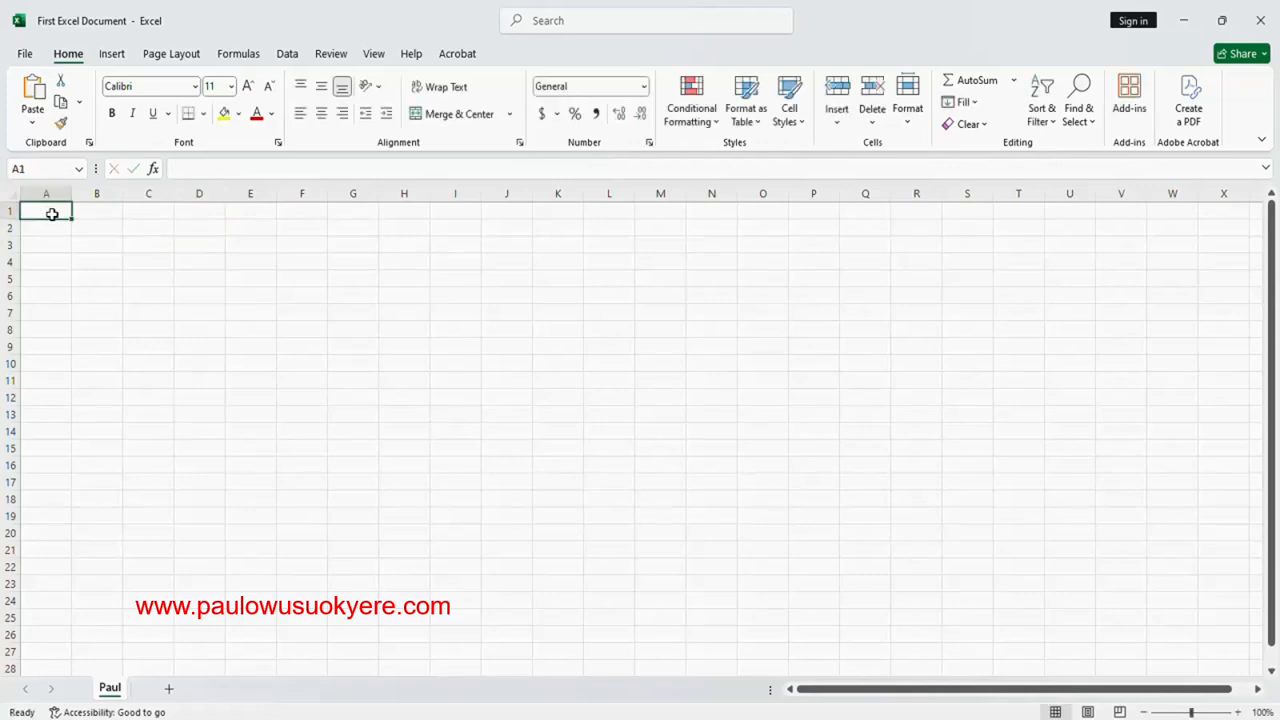
{"action": "type", "text": "Number"}
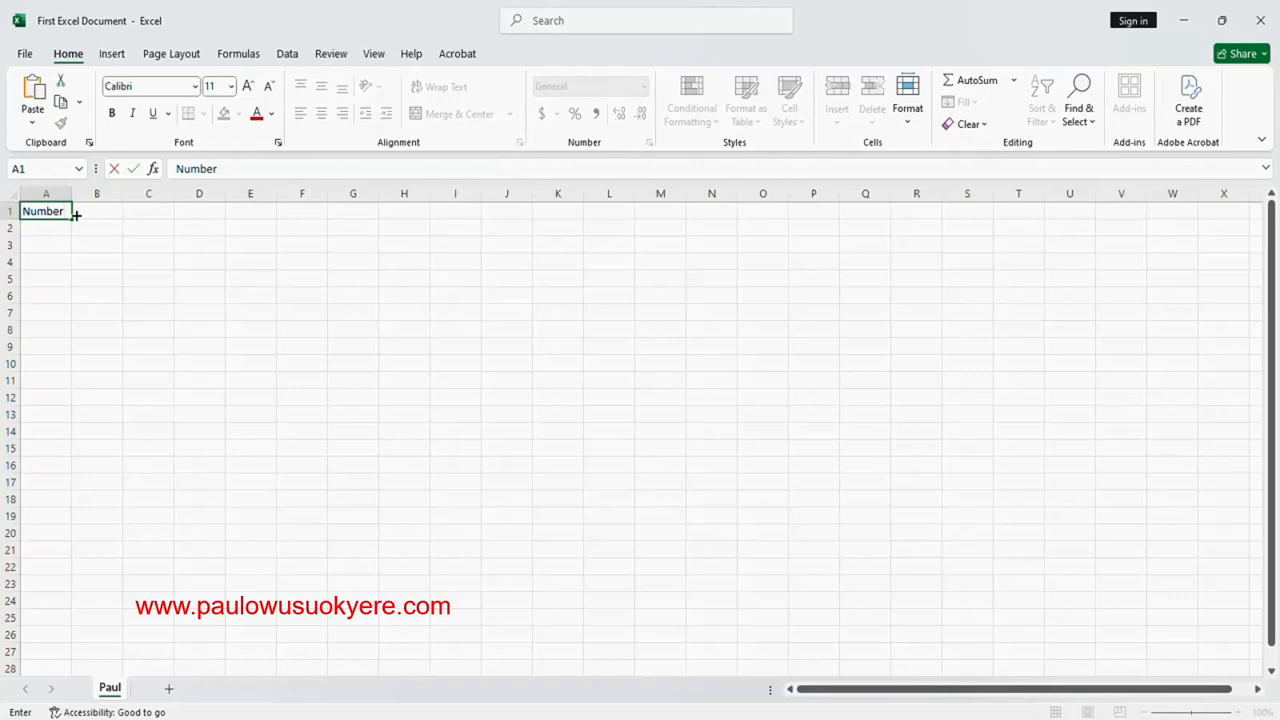
{"action": "key", "text": "BackSpace"}
{"action": "key", "text": "BackSpace"}
{"action": "key", "text": "BackSpace"}
{"action": "key", "text": "BackSpace"}
{"action": "key", "text": "BackSpace"}
{"action": "key", "text": "BackSpace"}
{"action": "type", "text": "Cla"}
{"action": "key", "text": "Tab"}
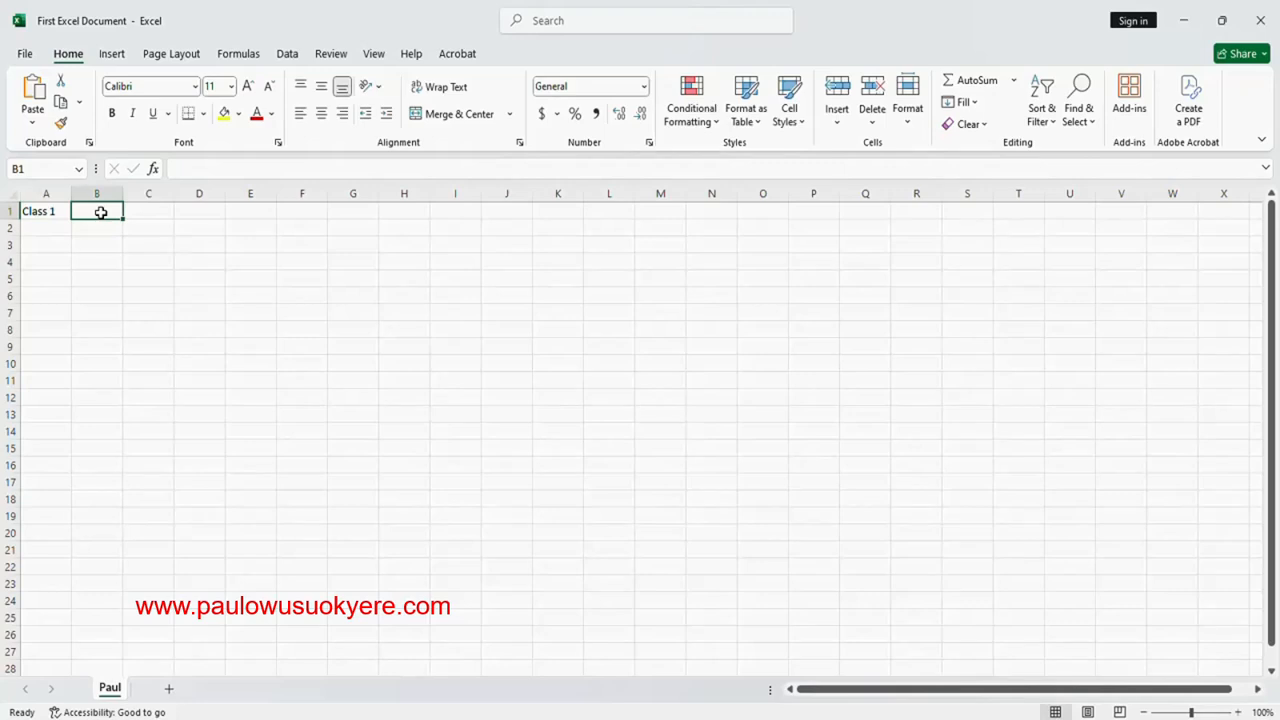
Enter the heading Class 2 in cell B1
{"action": "type", "text": "Class"}
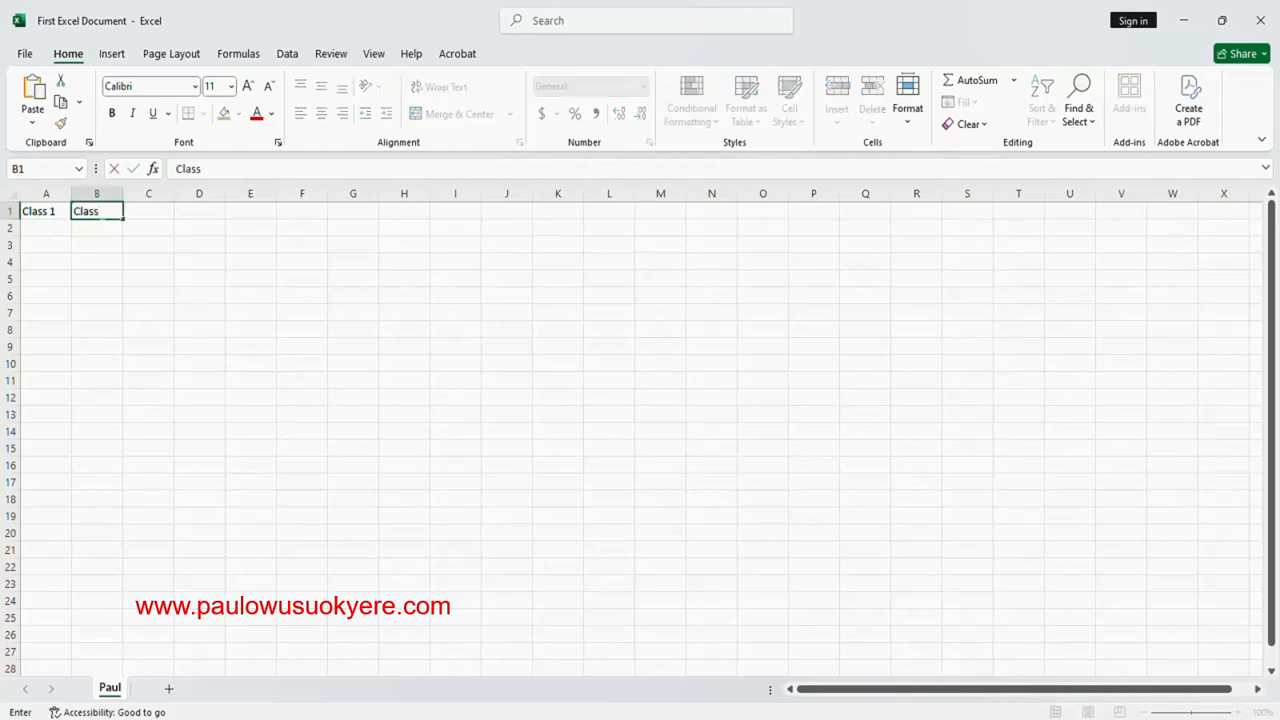
{"action": "type", "text": " 2"}
{"action": "left_click", "coordinate": [146, 212]}
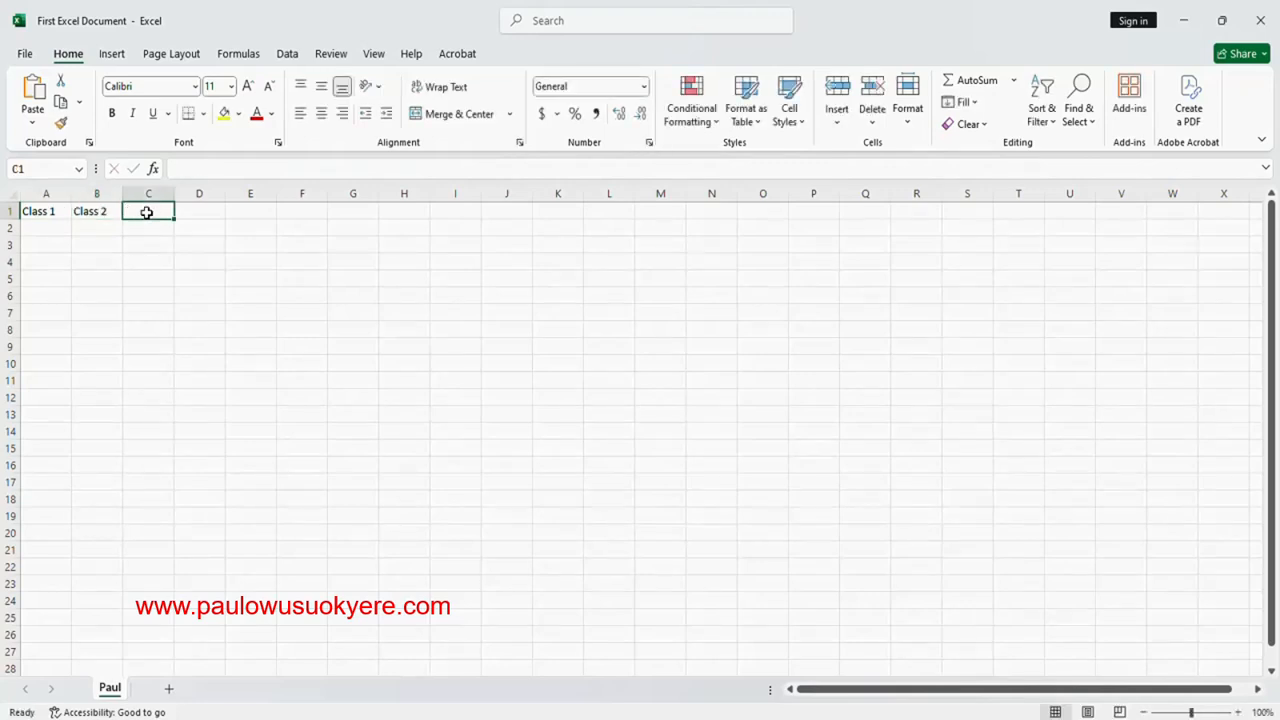
Fill cells A2 to A6 under Class 1 with the values 5, 4, 7, 8 and 3
{"action": "left_click", "coordinate": [47, 226]}
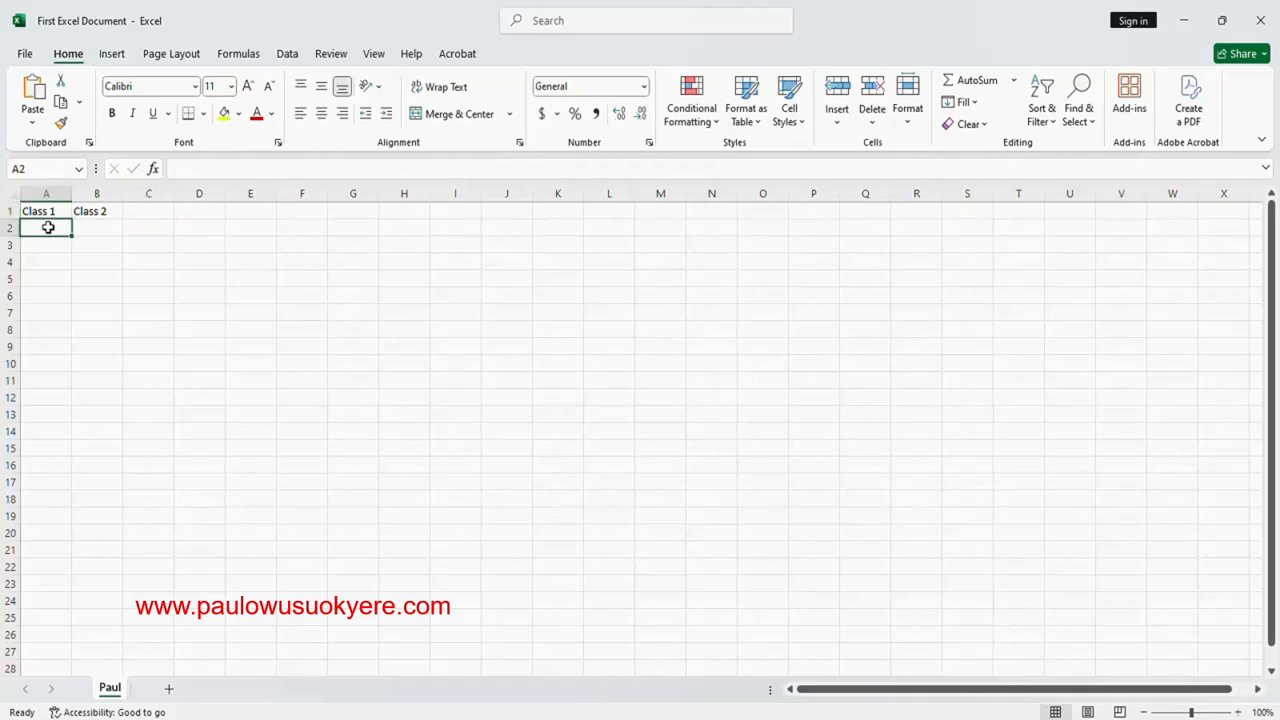
{"action": "type", "text": "5"}
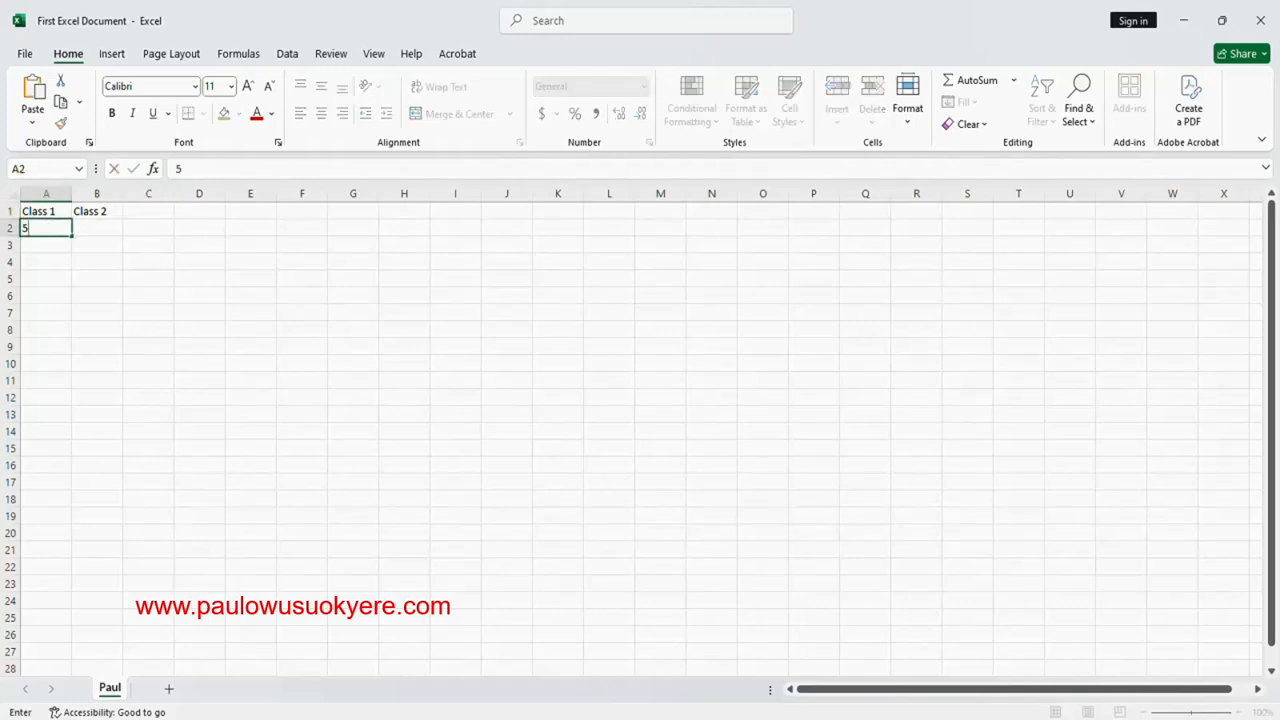
{"action": "key", "text": "Return"}
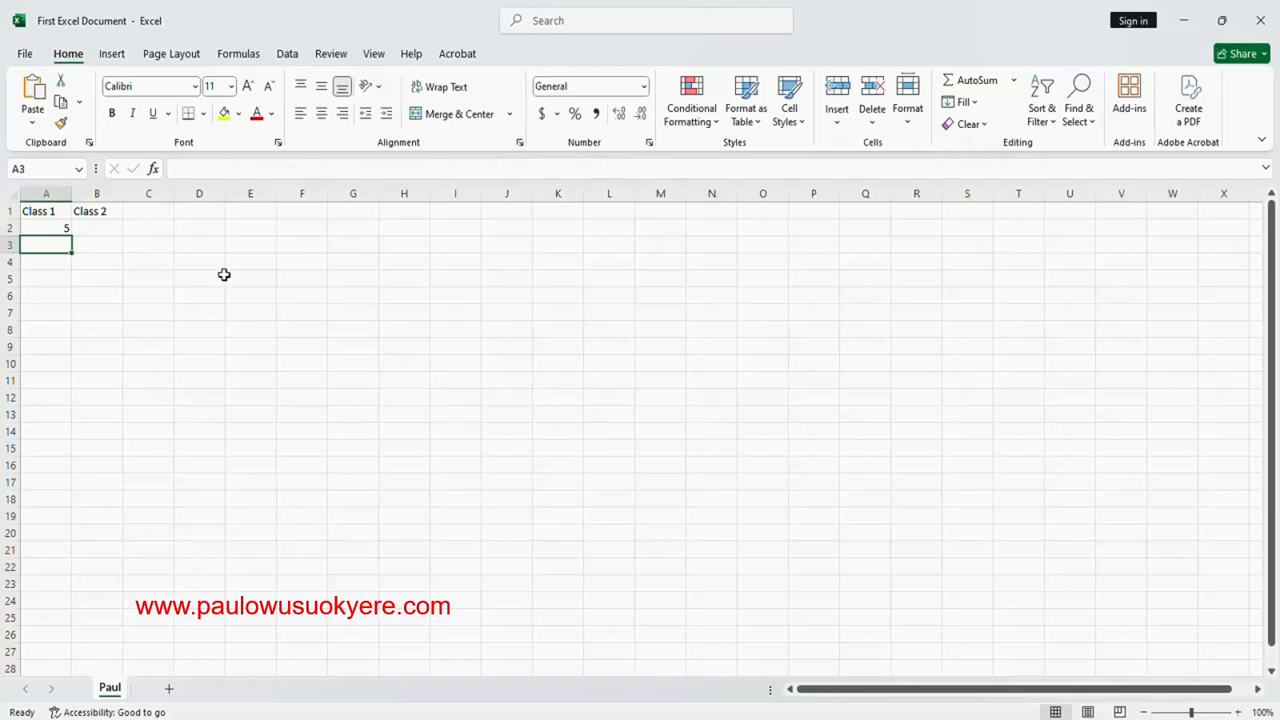
{"action": "type", "text": "4"}
{"action": "key", "text": "Return"}
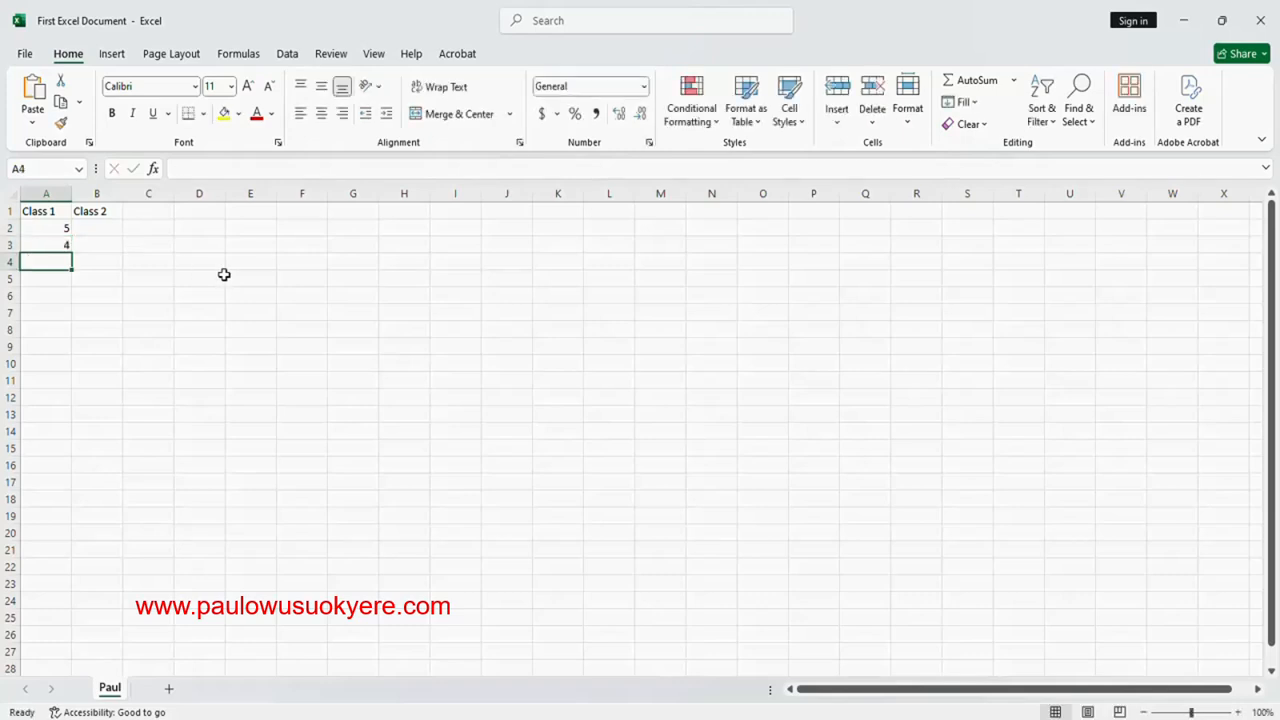
{"action": "type", "text": "7"}
{"action": "key", "text": "Return"}
{"action": "type", "text": "8"}
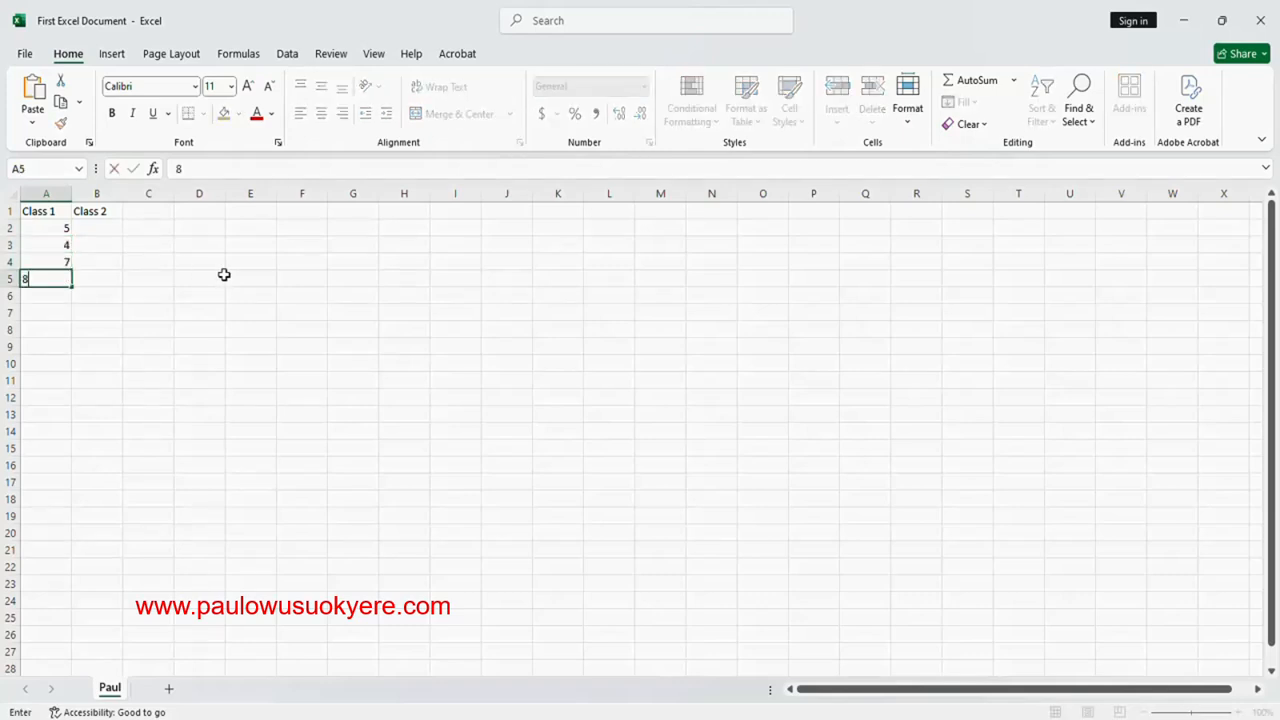
{"action": "key", "text": "Return"}
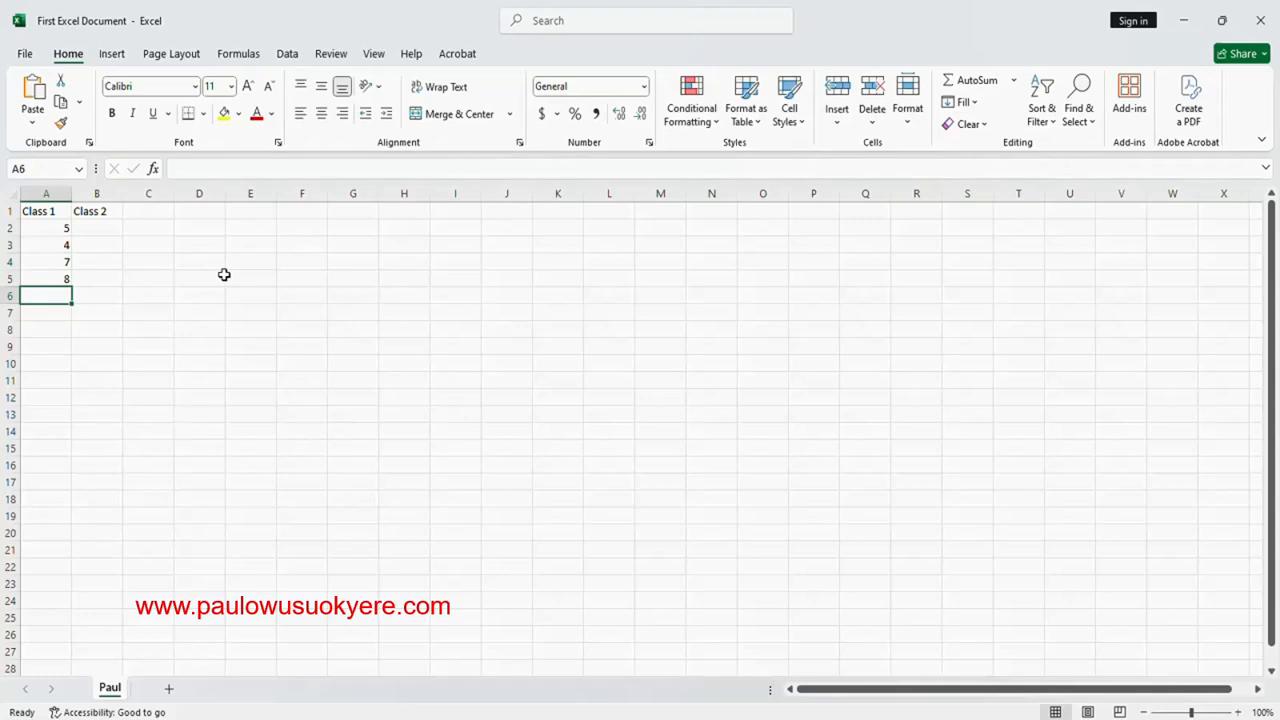
{"action": "type", "text": "3"}
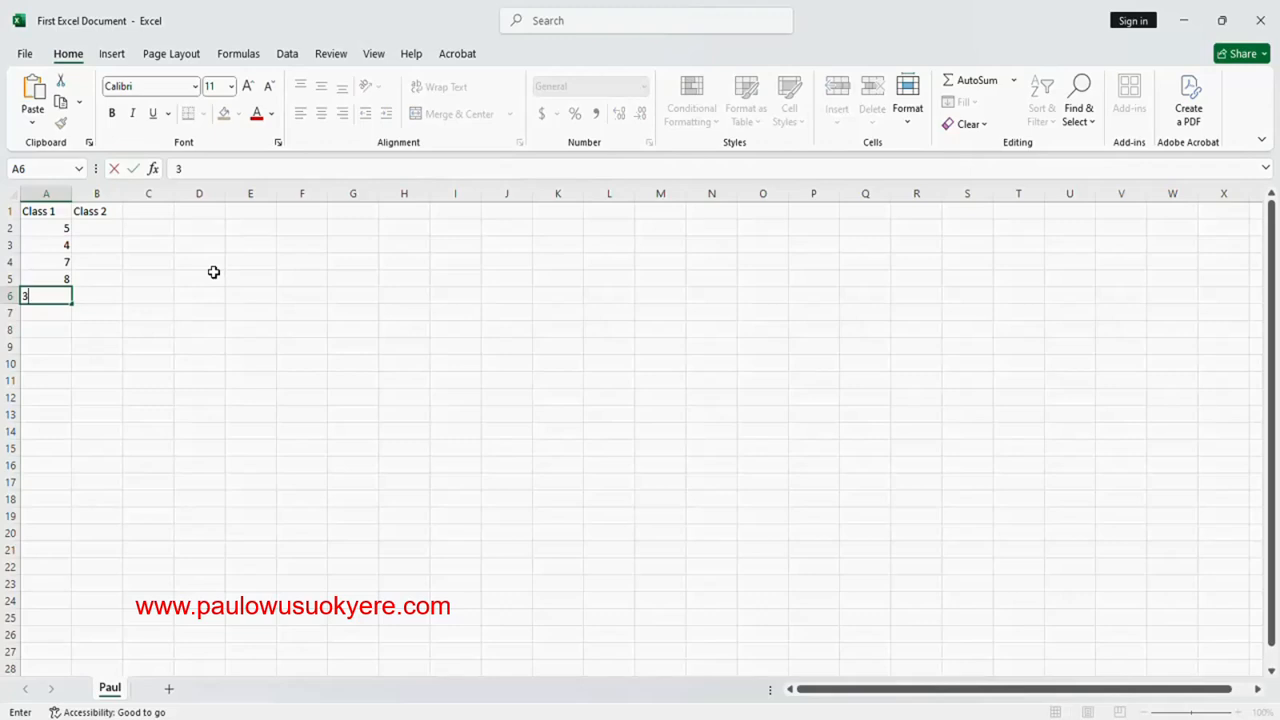
{"action": "key", "text": "Return"}
Fill cells B2 to B6 under Class 2 with the values 3, 2, 2, 3 and 2
{"action": "left_click", "coordinate": [99, 232]}
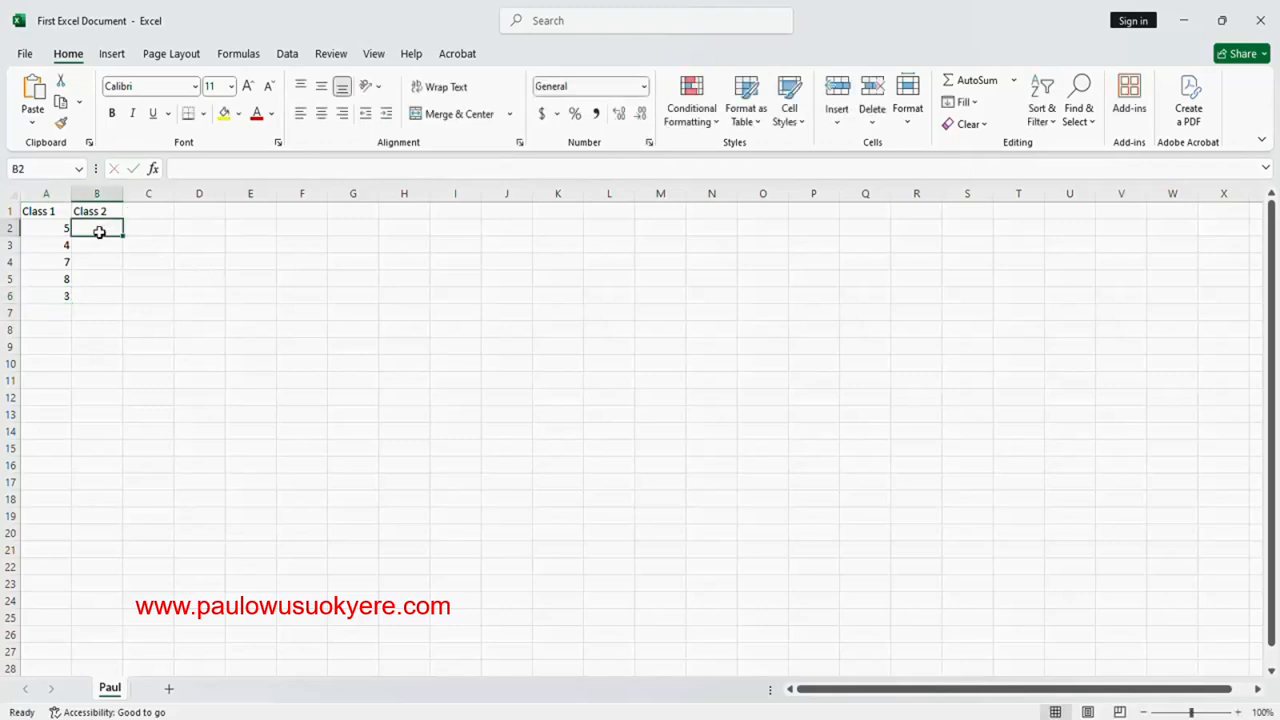
{"action": "type", "text": "3"}
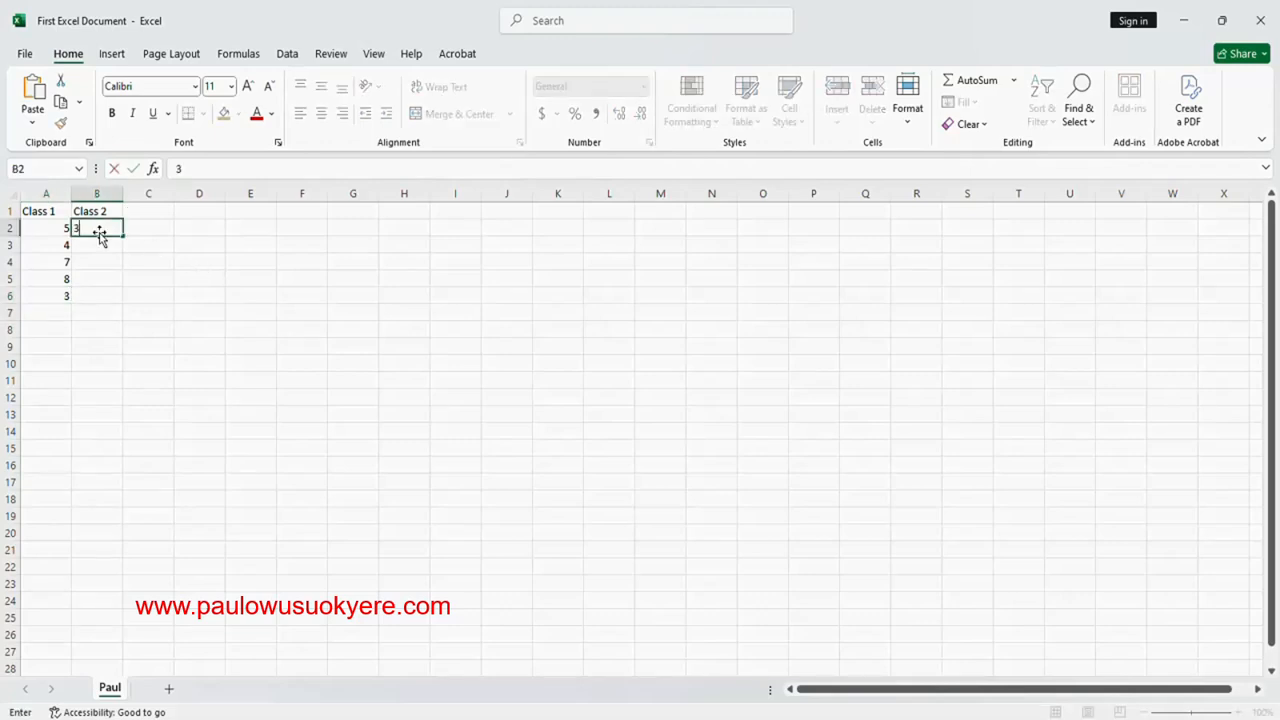
{"action": "key", "text": "Return"}
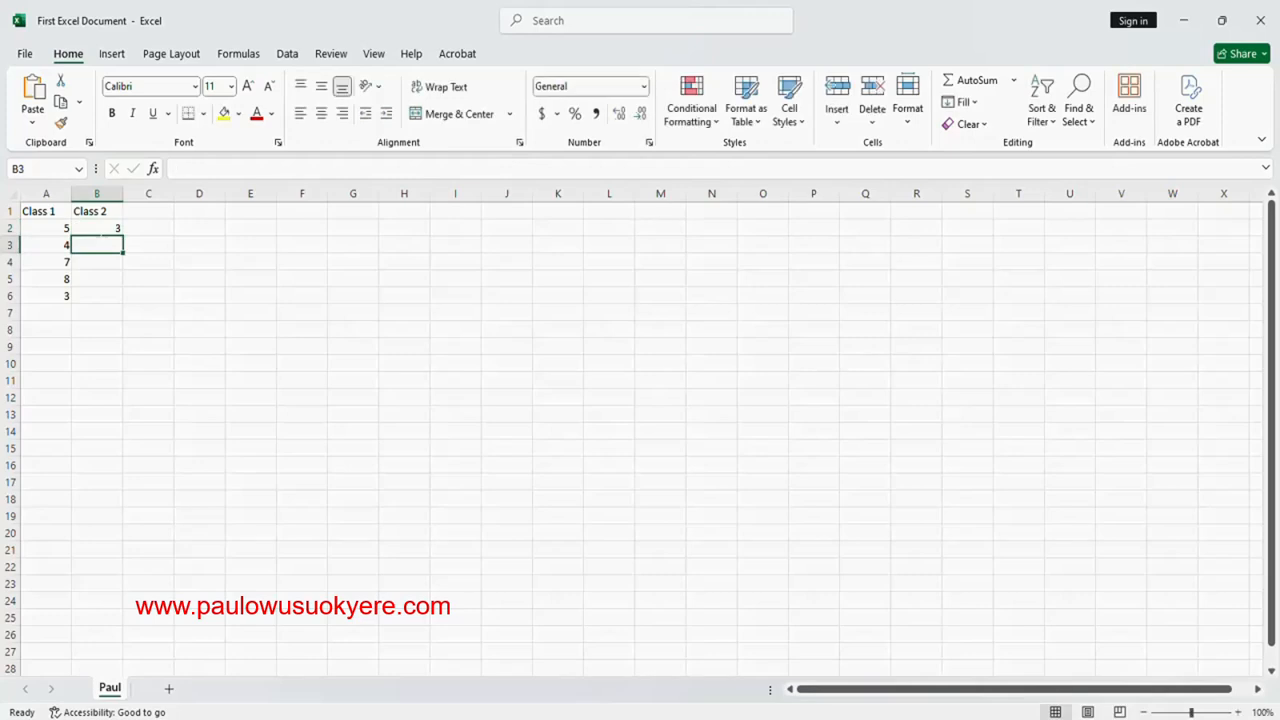
{"action": "type", "text": "2"}
{"action": "key", "text": "Return"}
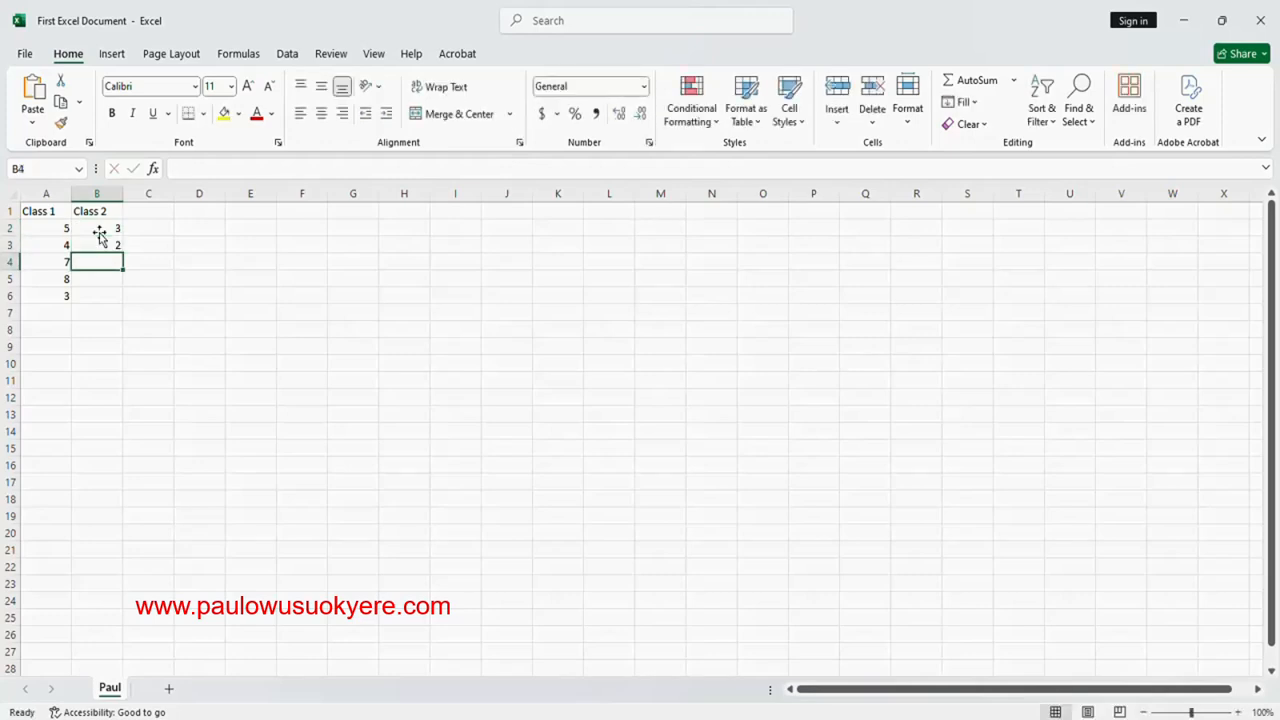
{"action": "type", "text": "2"}
{"action": "key", "text": "Return"}
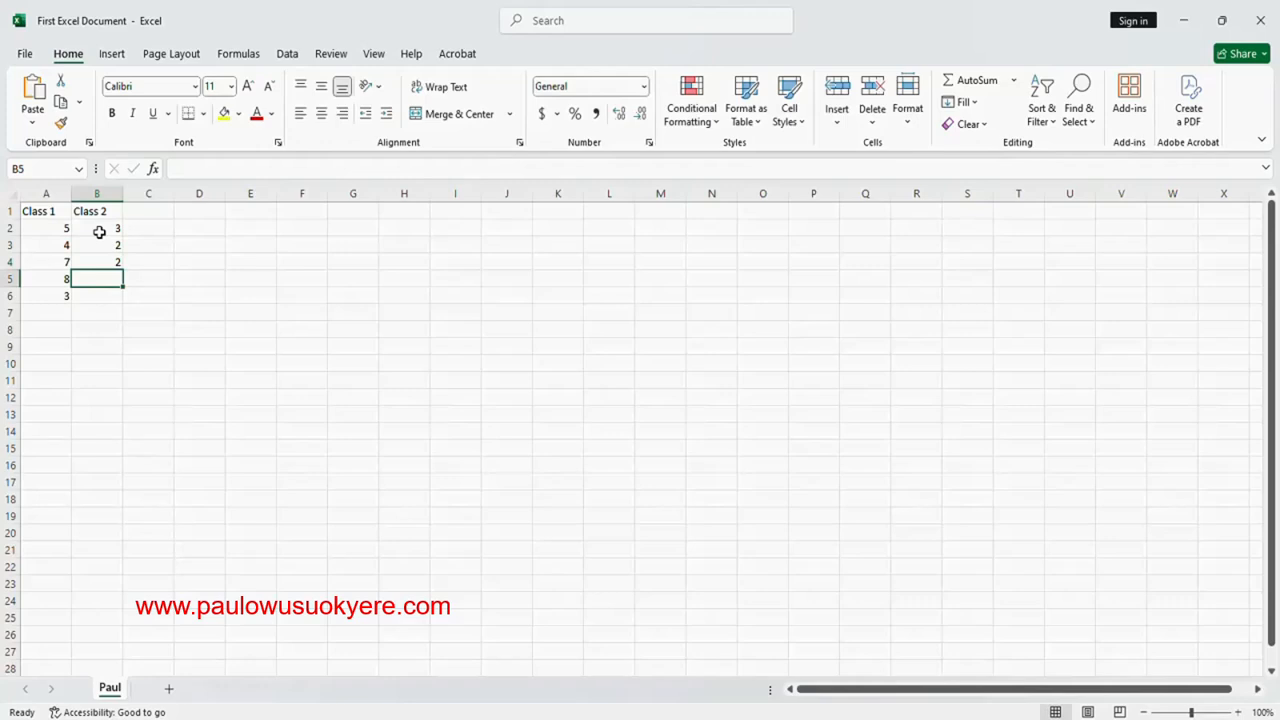
{"action": "type", "text": "3"}
{"action": "key", "text": "Return"}
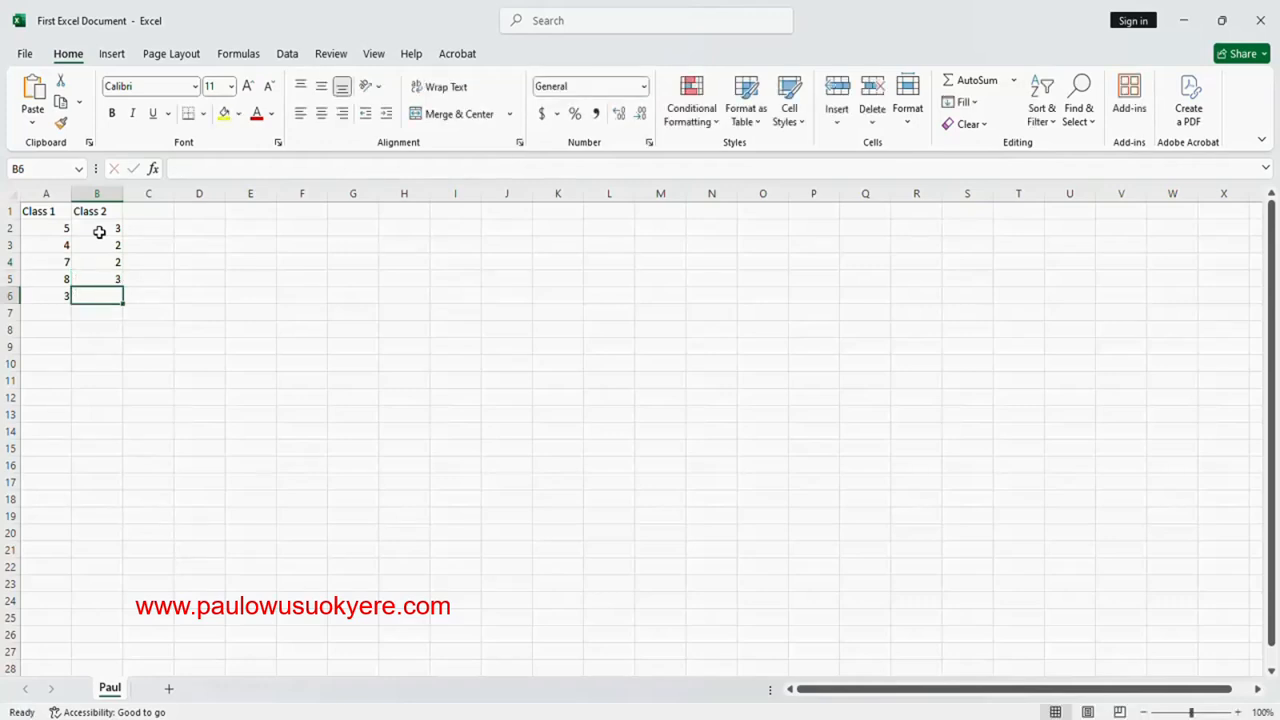
{"action": "type", "text": "2"}
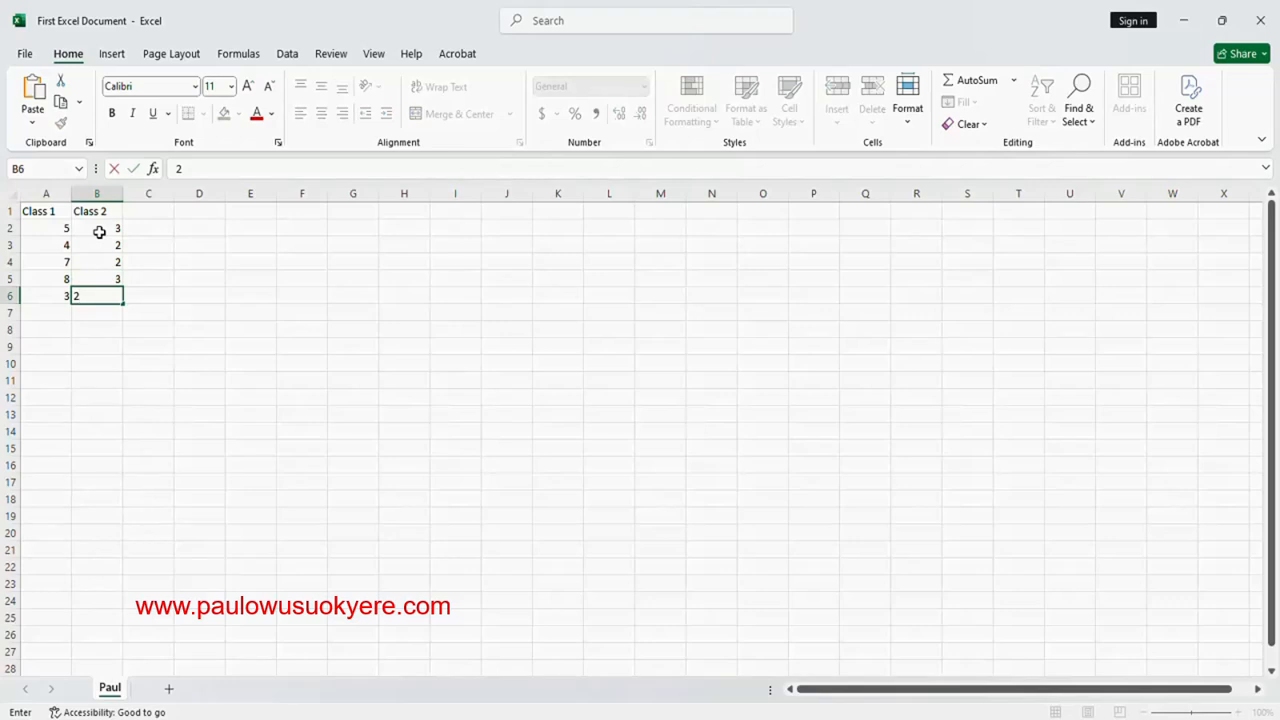
{"action": "left_click", "coordinate": [99, 232]}
Select cells A1, B3, A1 and B1 in turn to compare their contents with the formula bar
{"action": "left_click", "coordinate": [50, 212]}
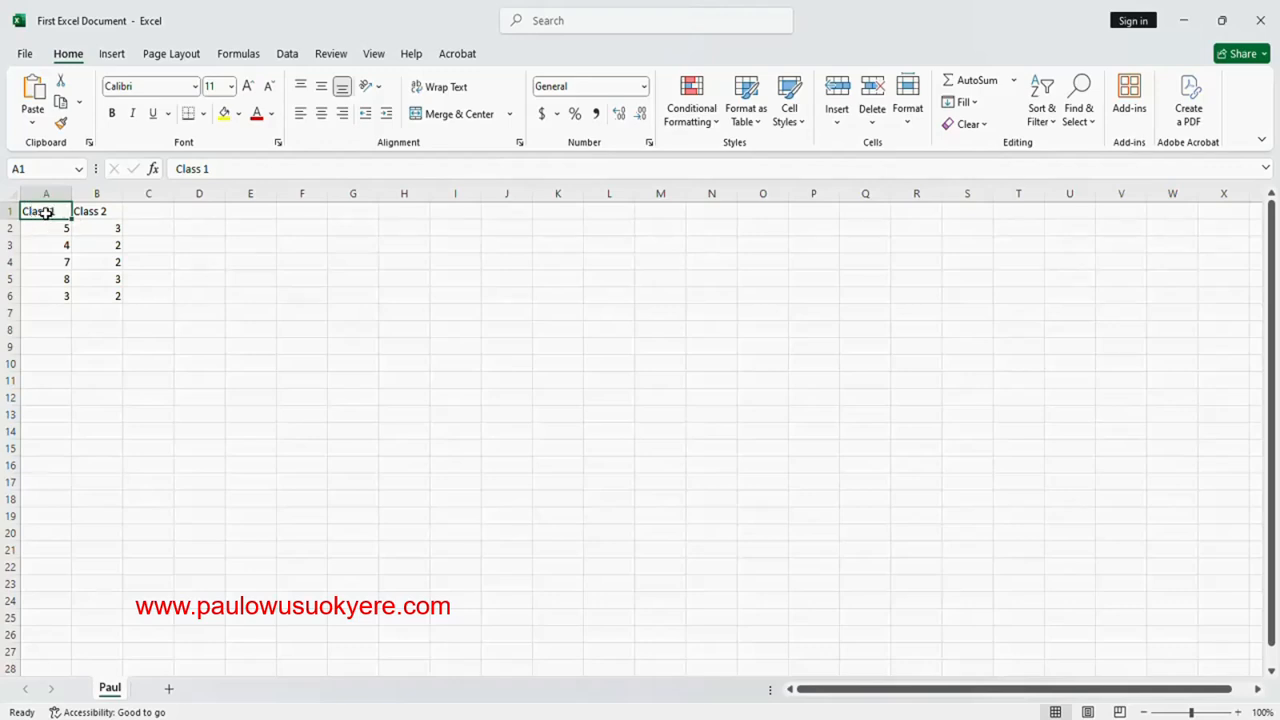
{"action": "left_click", "coordinate": [116, 249]}
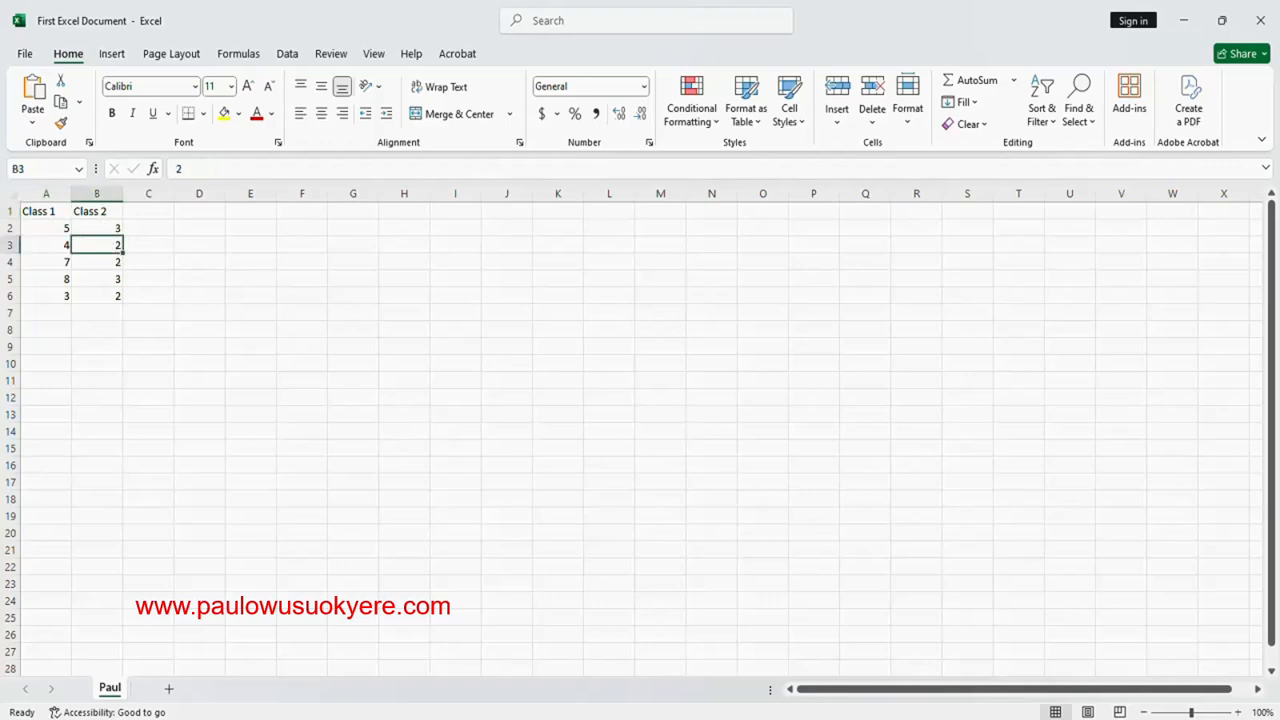
{"action": "left_click", "coordinate": [39, 211]}
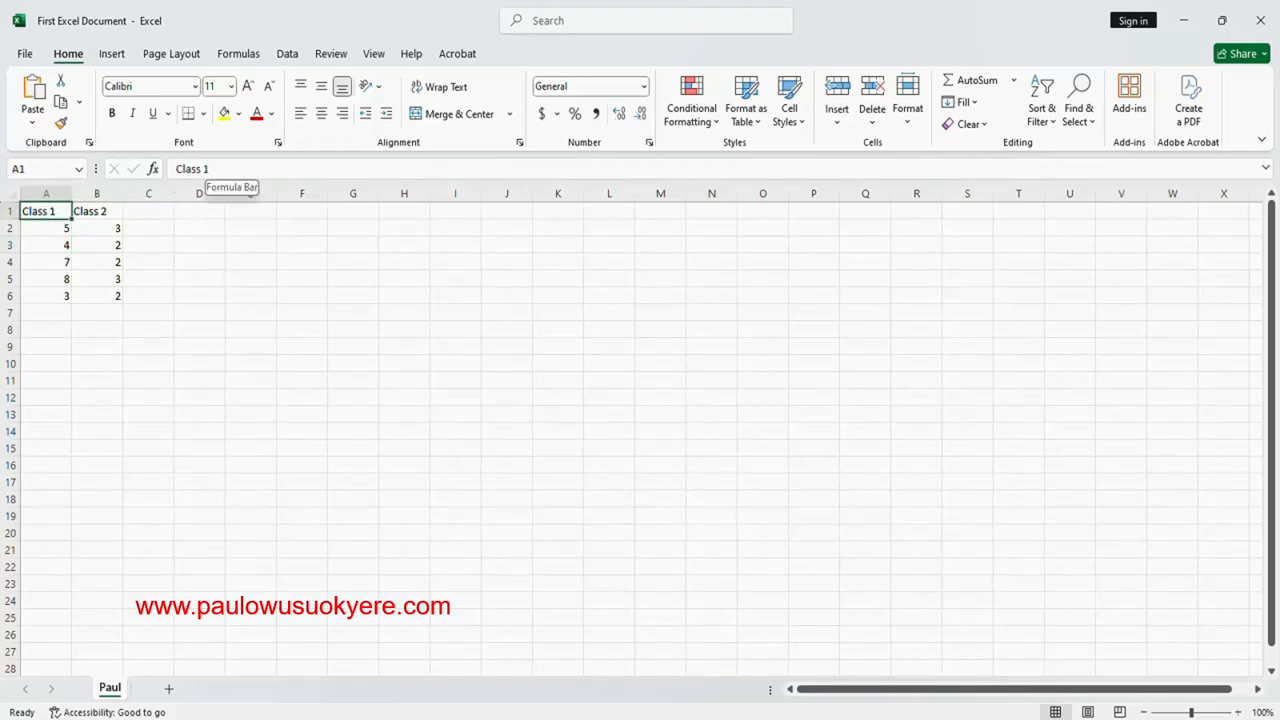
{"action": "left_click", "coordinate": [96, 213]}
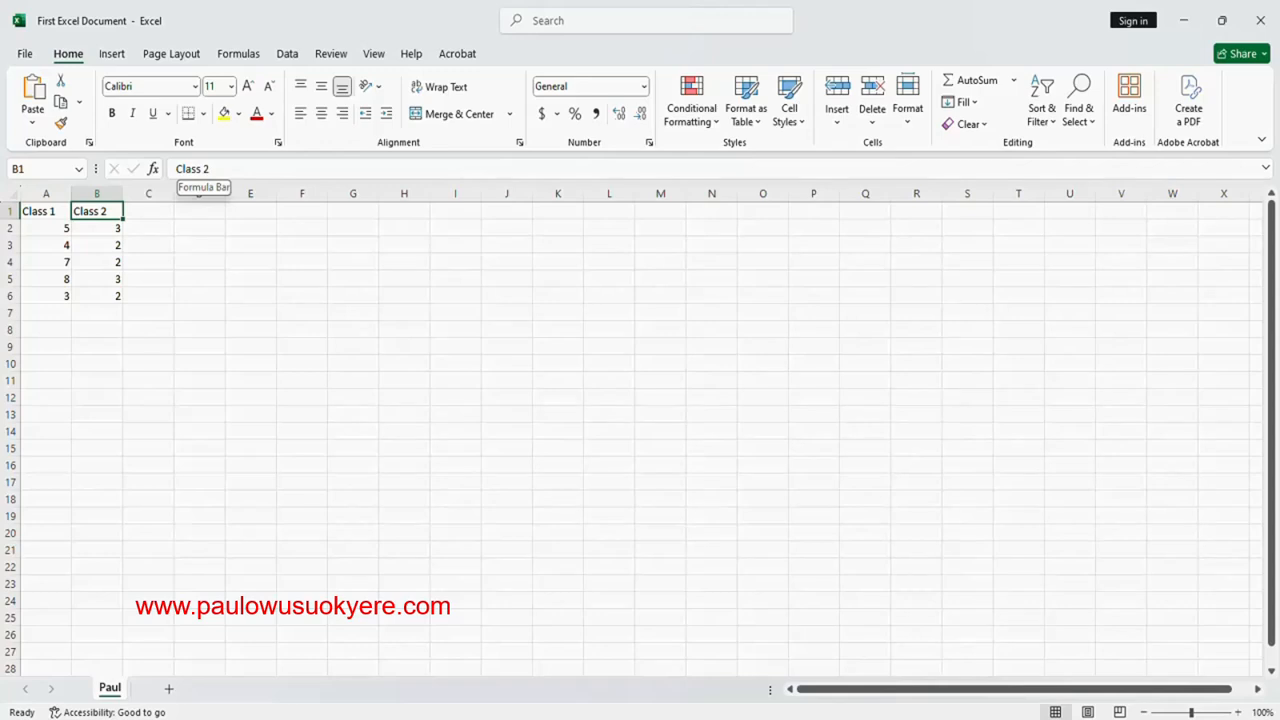
Try changing the number in the B1 heading to 5 through the formula bar, and restore it to Class 2
{"action": "left_click", "coordinate": [205, 169]}
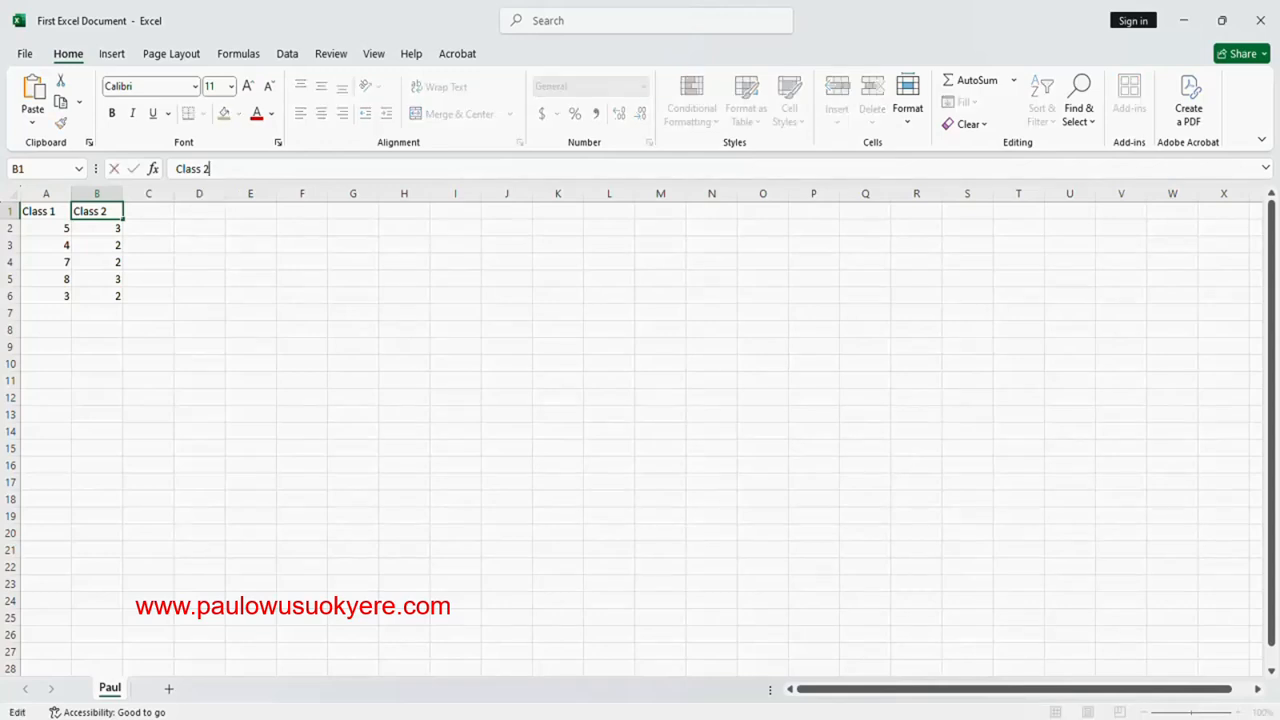
{"action": "key", "text": "BackSpace"}
{"action": "type", "text": "5"}
{"action": "key", "text": "BackSpace"}
{"action": "type", "text": "2"}
{"action": "left_click", "coordinate": [152, 212]}
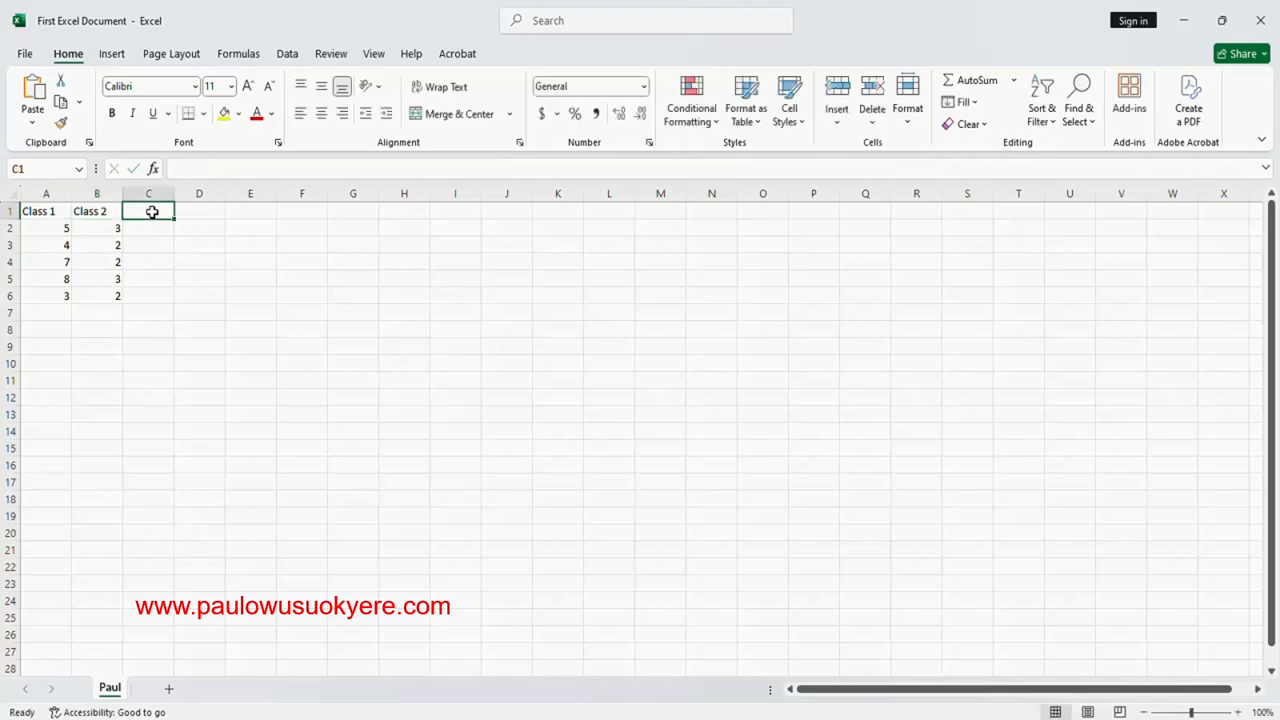
Make the headings in cells A1 and B1 bold and set their font size to 12
{"action": "left_click", "coordinate": [44, 214]}
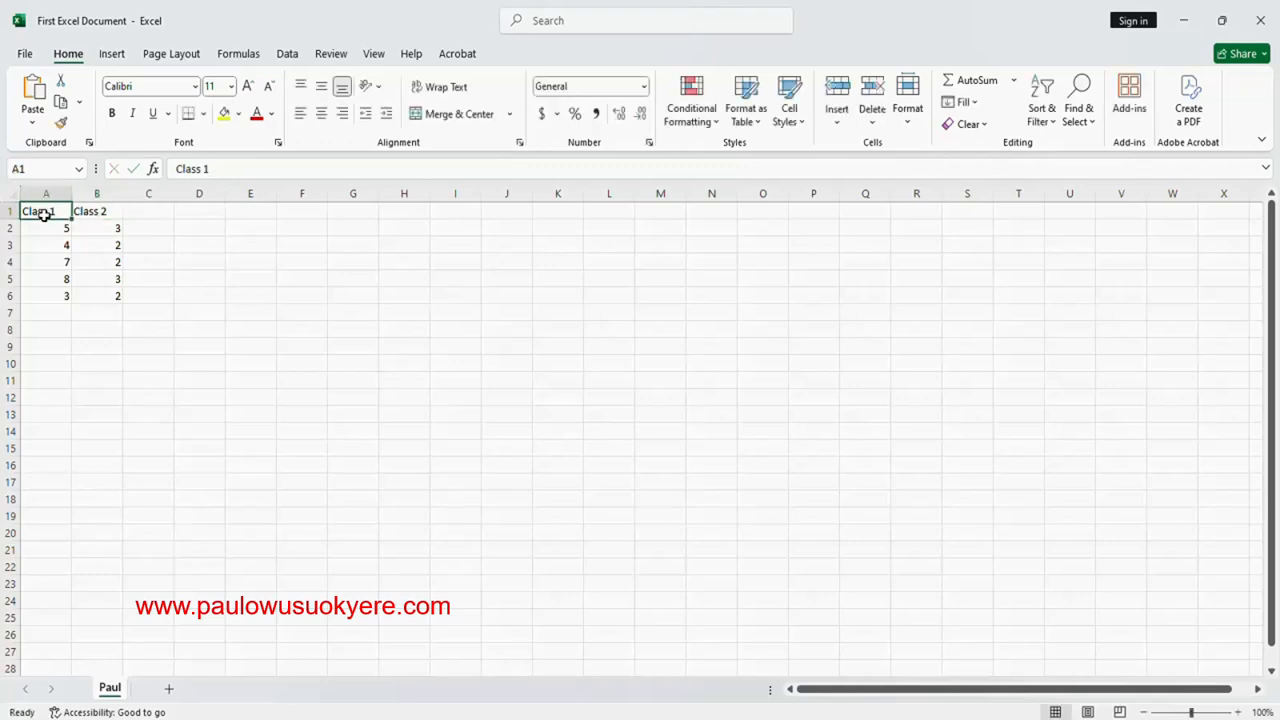
{"action": "left_click", "coordinate": [112, 116]}
{"action": "left_click", "coordinate": [99, 213]}
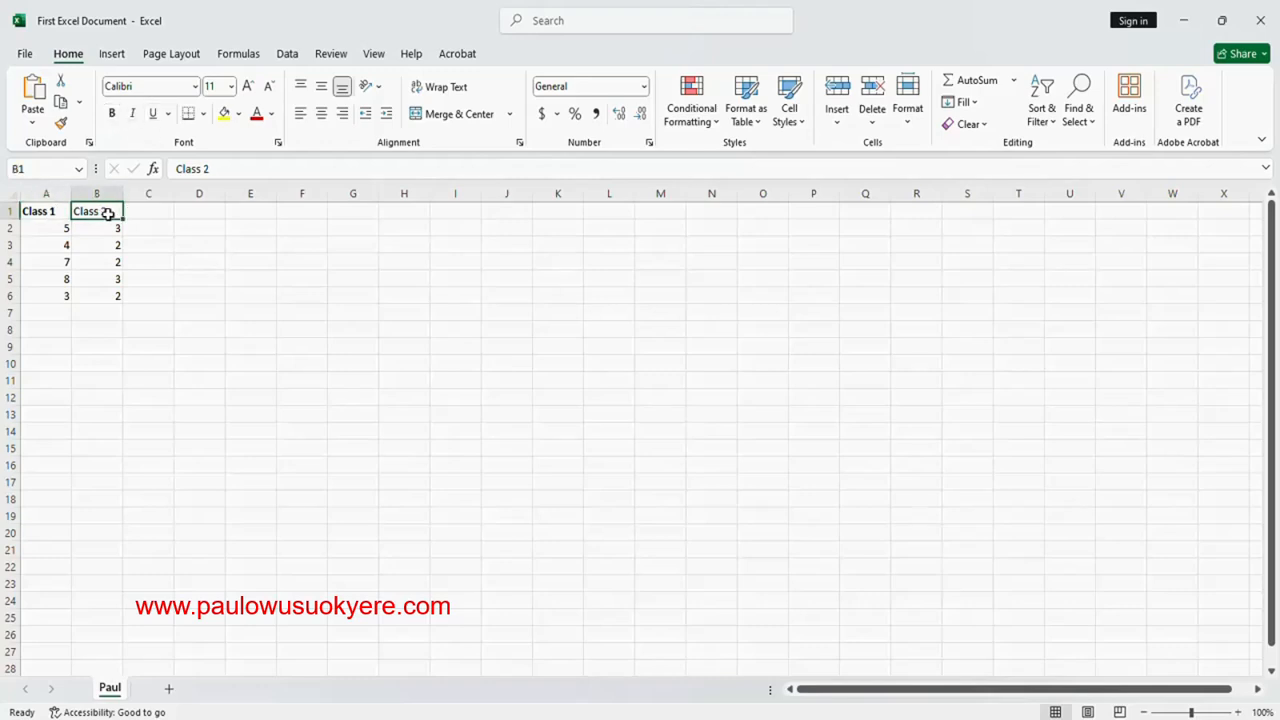
{"action": "left_click", "coordinate": [112, 113]}
{"action": "left_click_drag", "start_coordinate": [27, 212], "coordinate": [94, 215]}
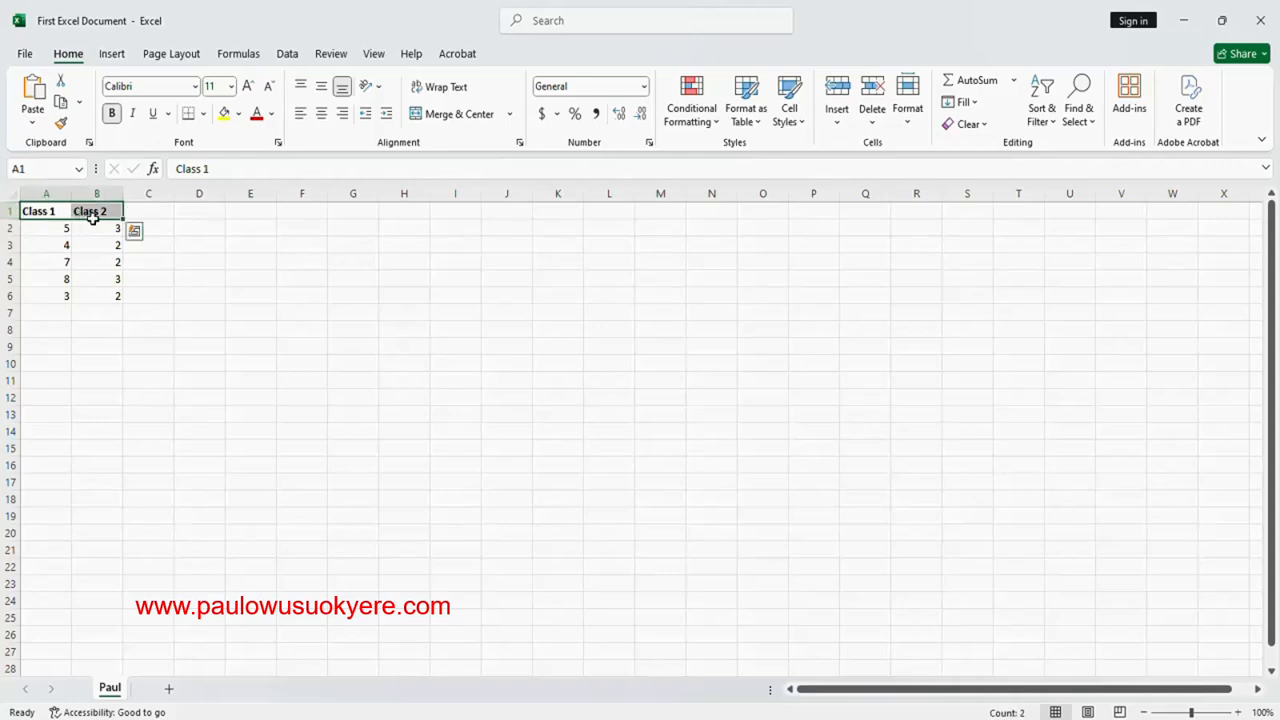
{"action": "left_click", "coordinate": [231, 88]}
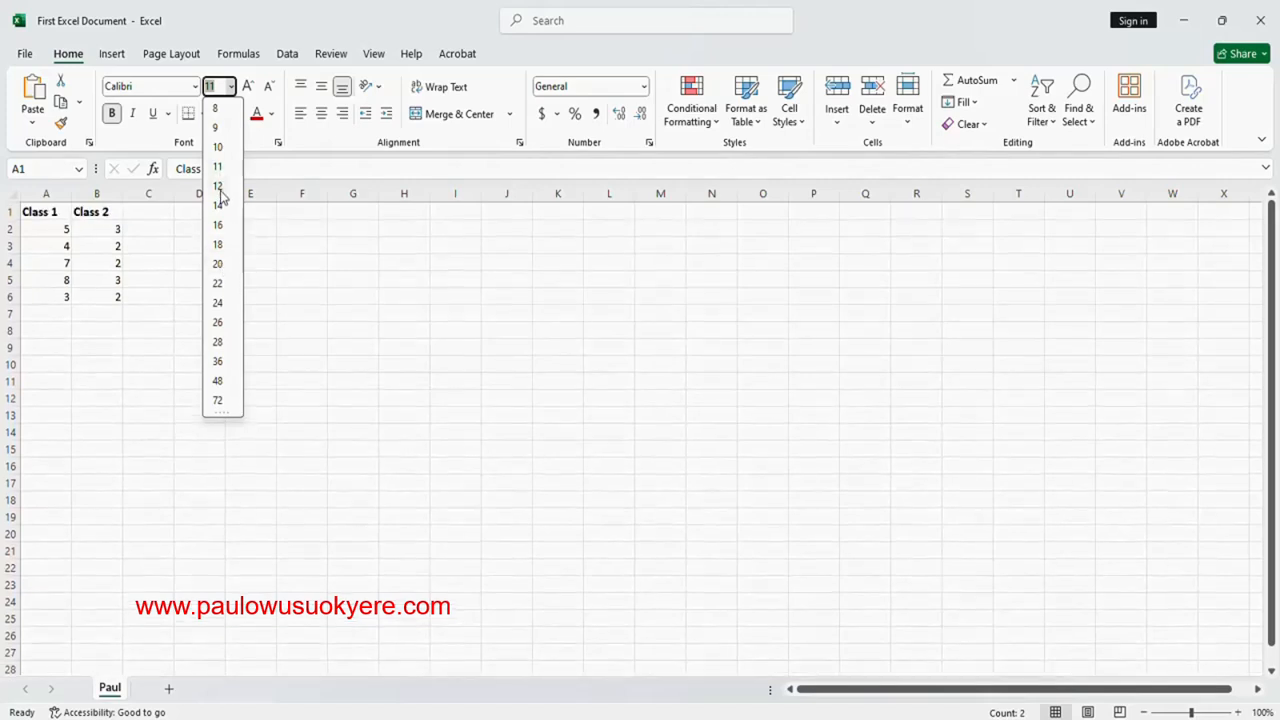
{"action": "left_click", "coordinate": [219, 189]}
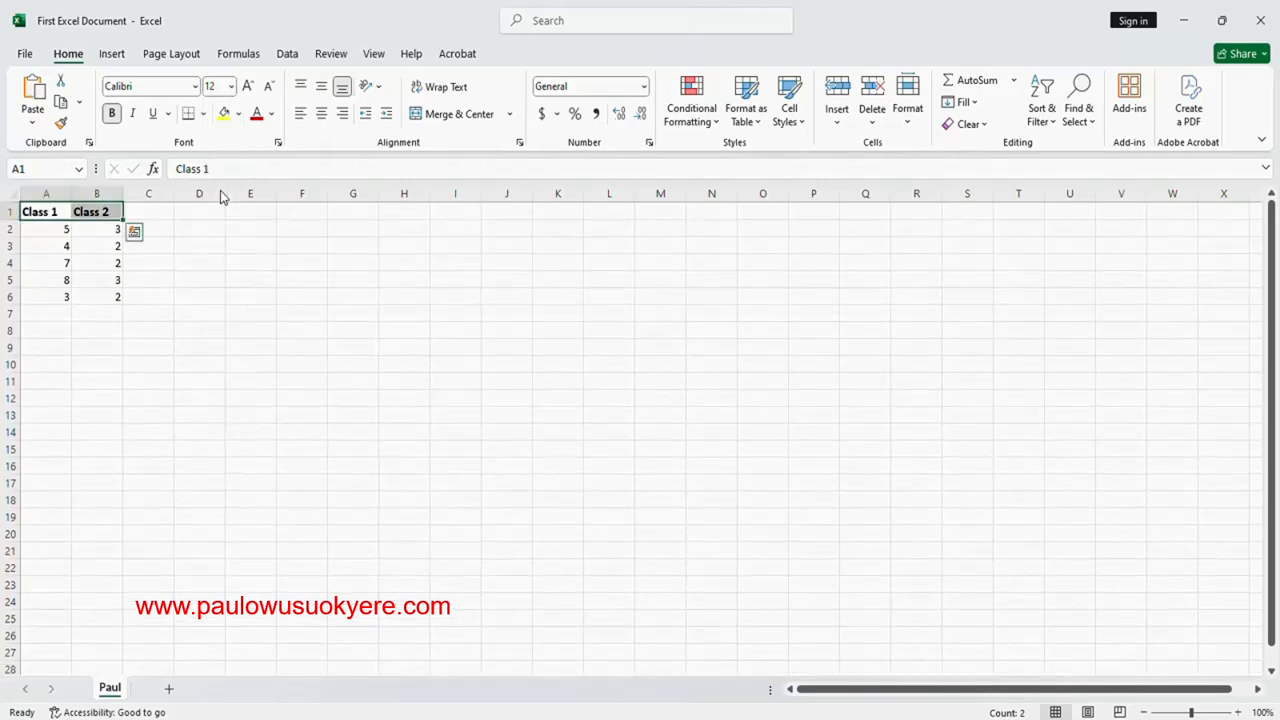
Colour the headings in A1 and B1 dark red and left-align them after trying centre alignment
{"action": "left_click", "coordinate": [272, 114]}
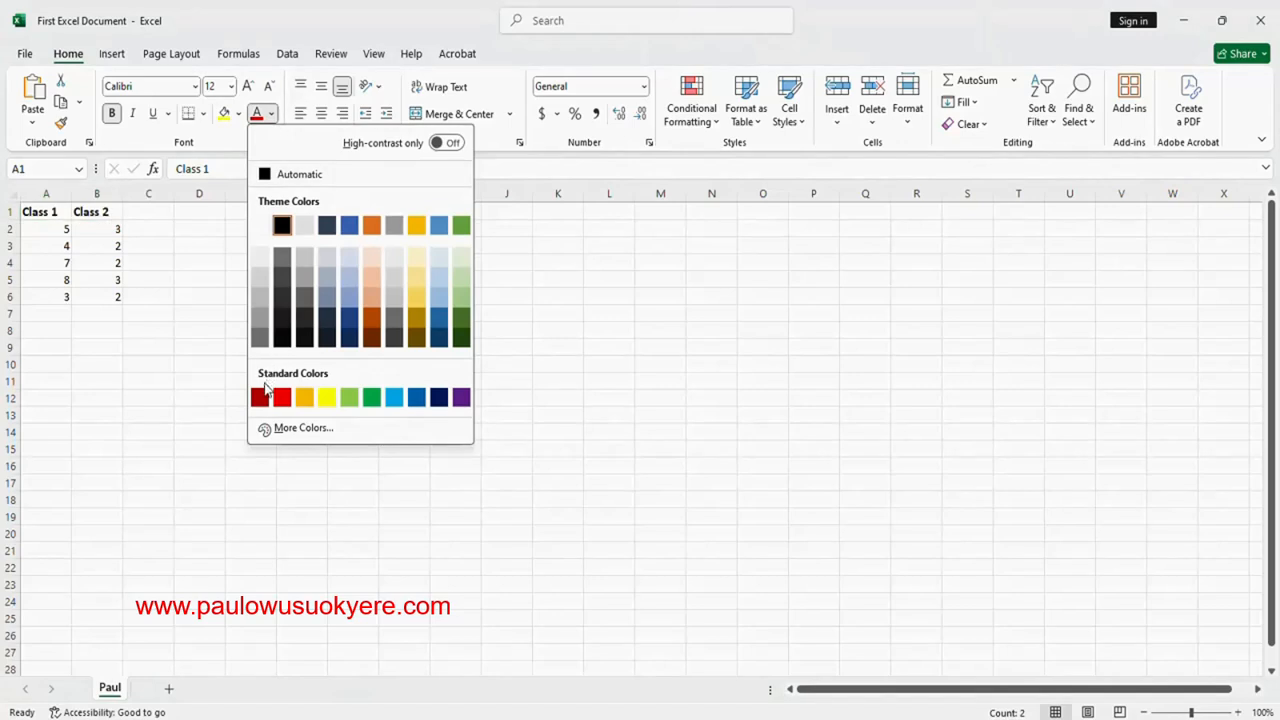
{"action": "left_click", "coordinate": [261, 398]}
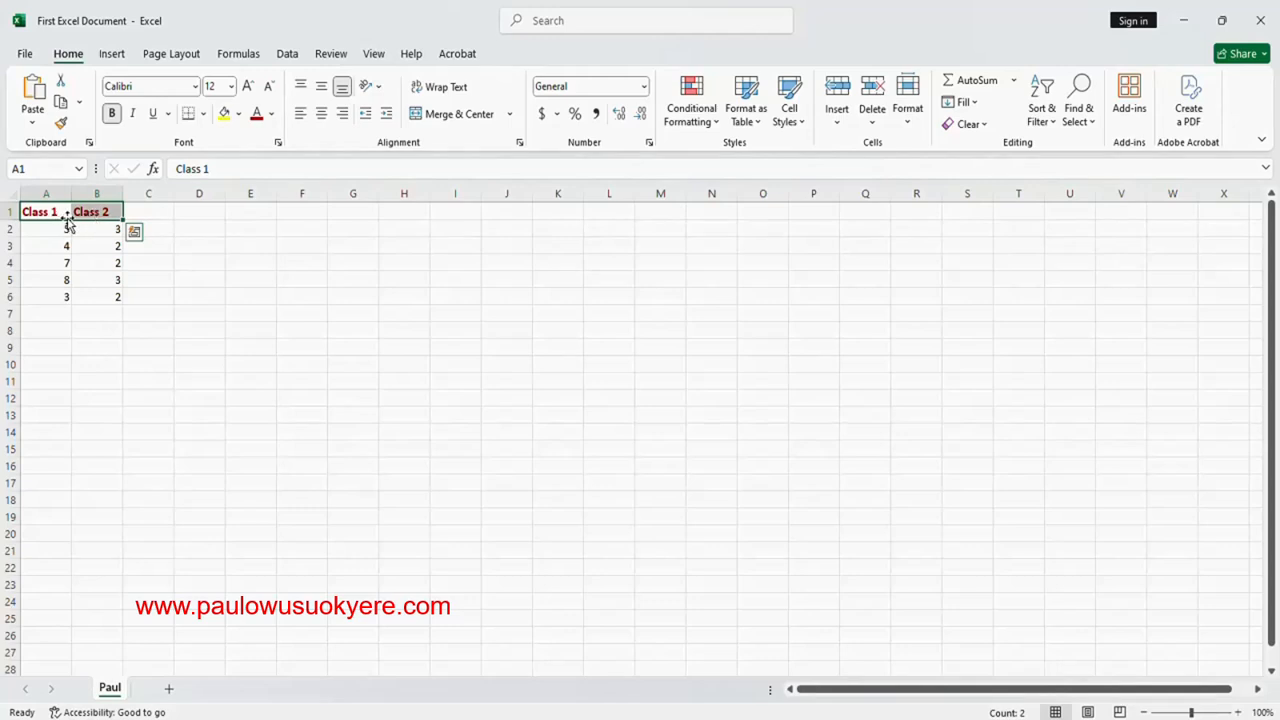
{"action": "left_click", "coordinate": [322, 115]}
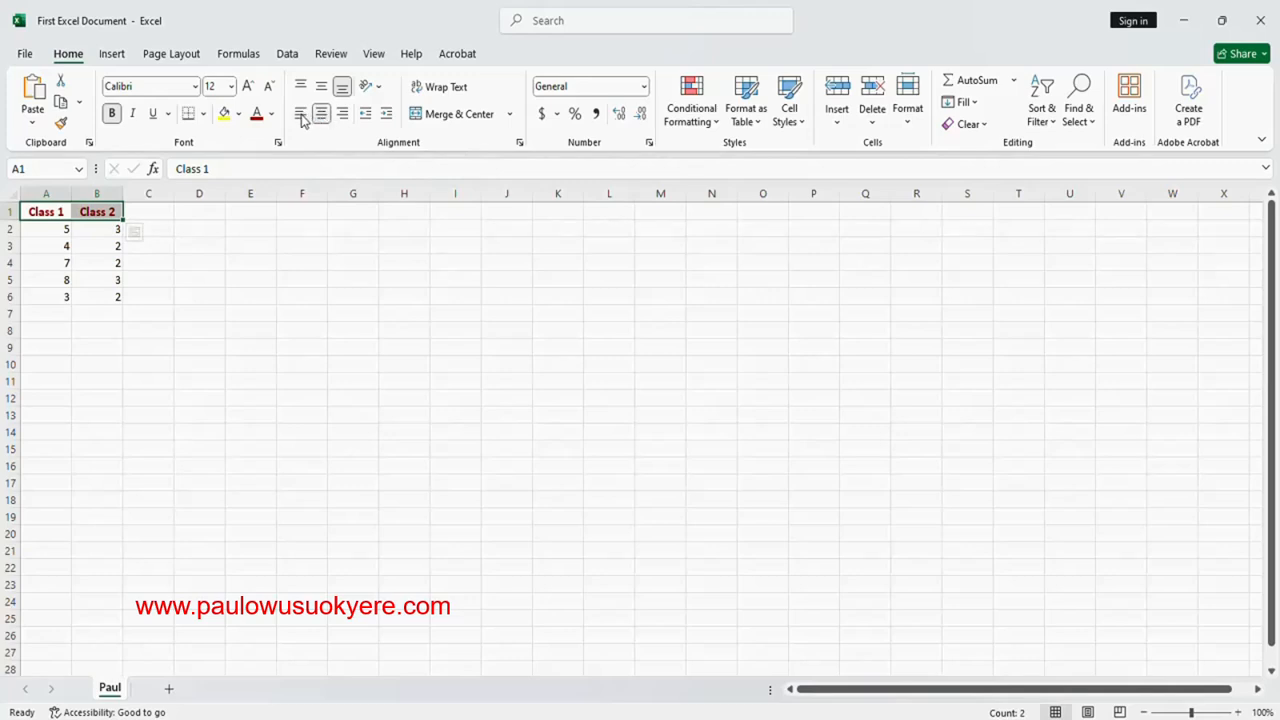
{"action": "left_click", "coordinate": [300, 114]}
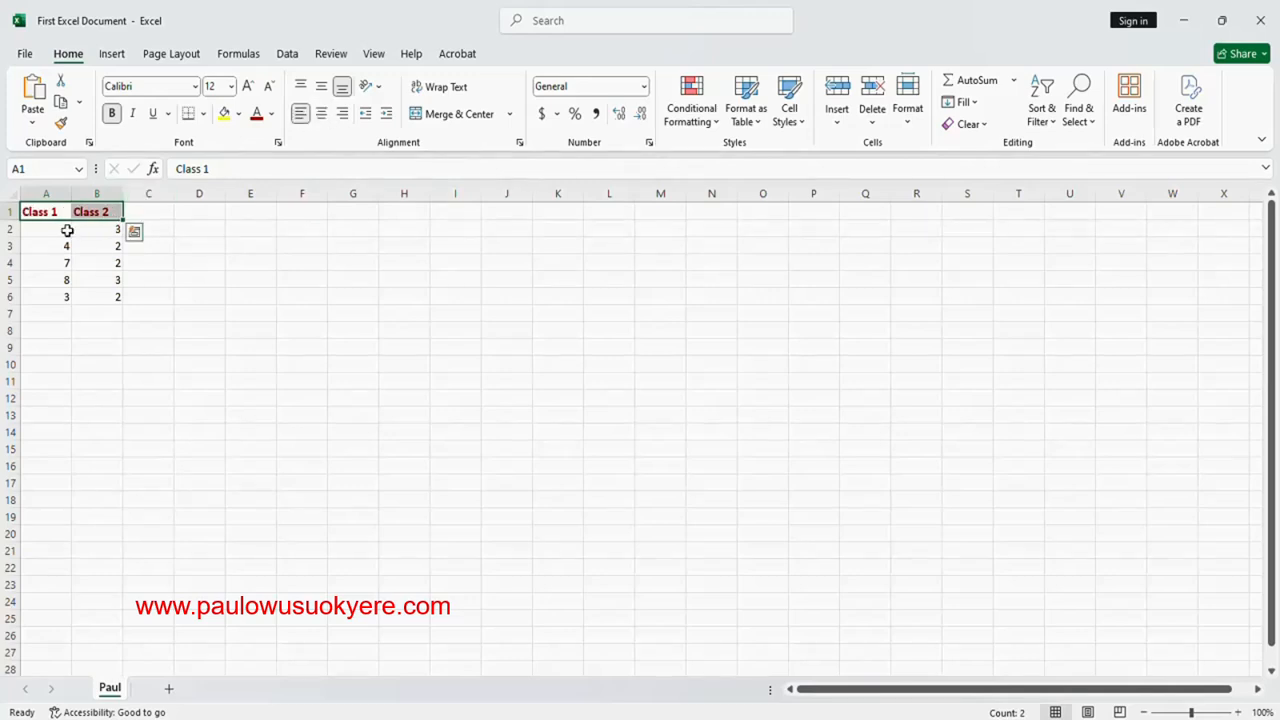
Select cells A2, A3, A4 and B2 in turn to review the numbers under both headings
{"action": "left_click", "coordinate": [66, 230]}
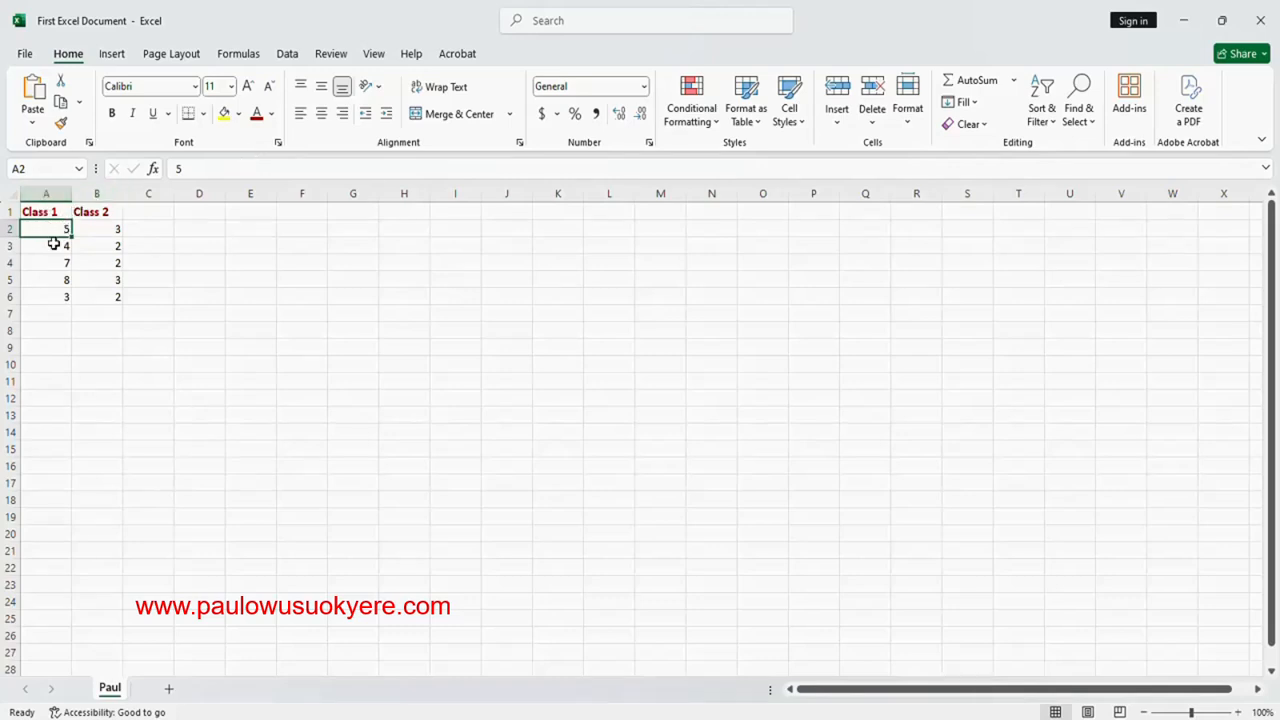
{"action": "left_click", "coordinate": [53, 249]}
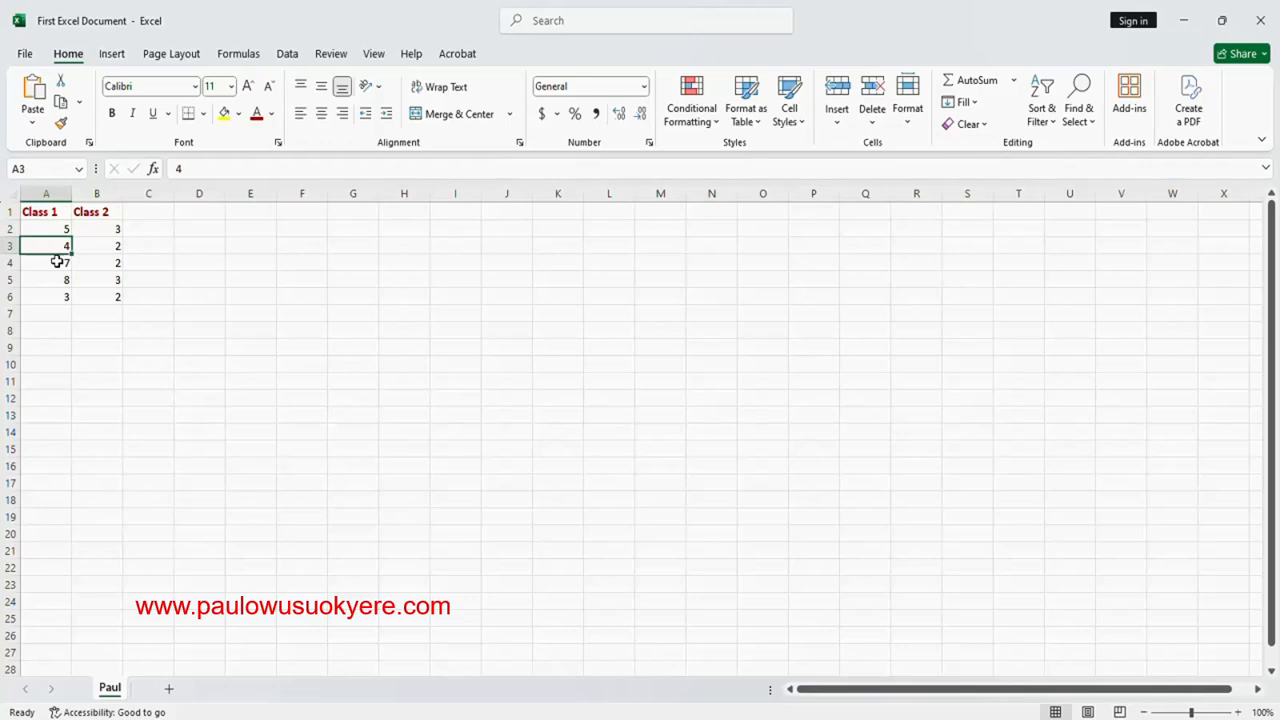
{"action": "left_click", "coordinate": [57, 261]}
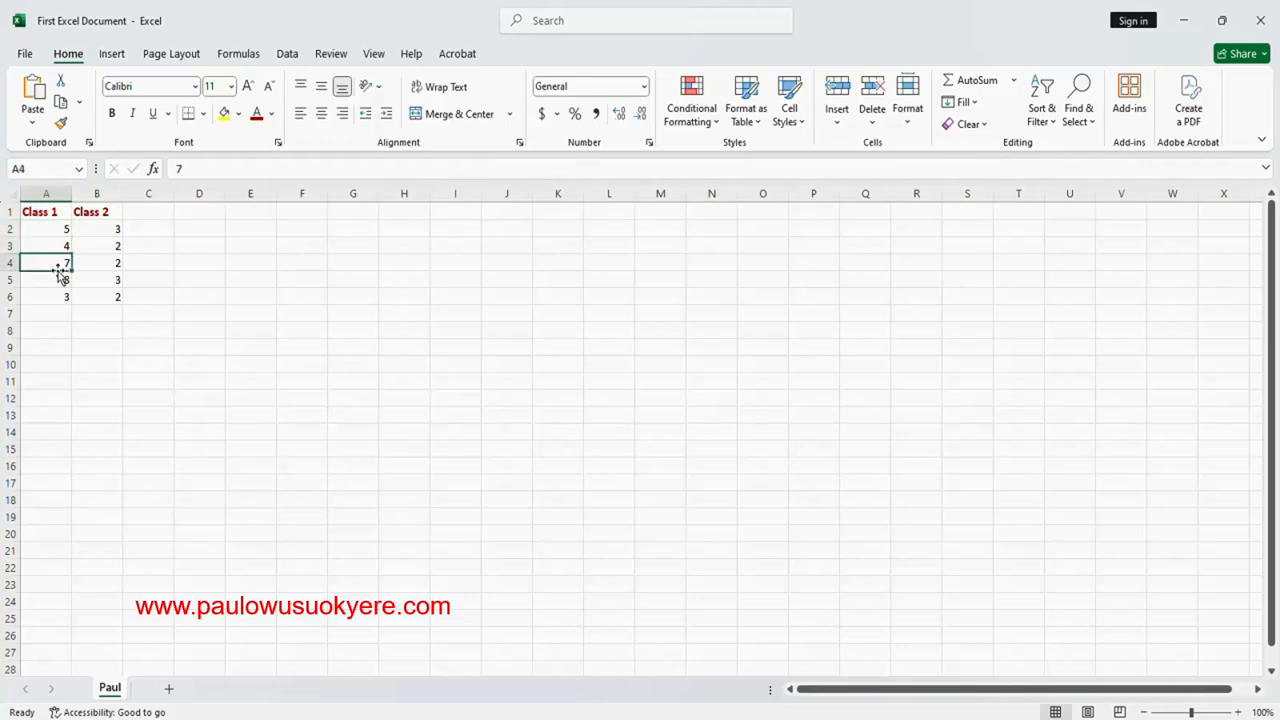
{"action": "left_click", "coordinate": [102, 229]}
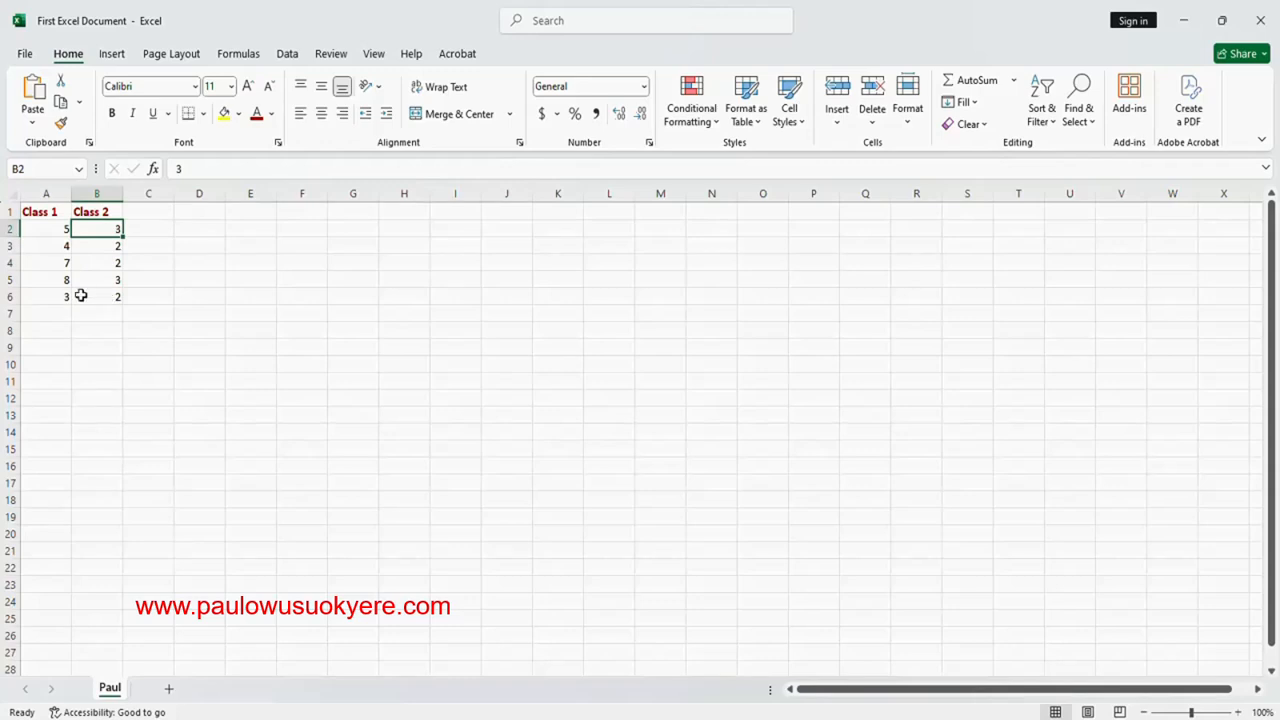
Enter the heading Total in cell C1 and make its text bold
{"action": "left_click", "coordinate": [152, 210]}
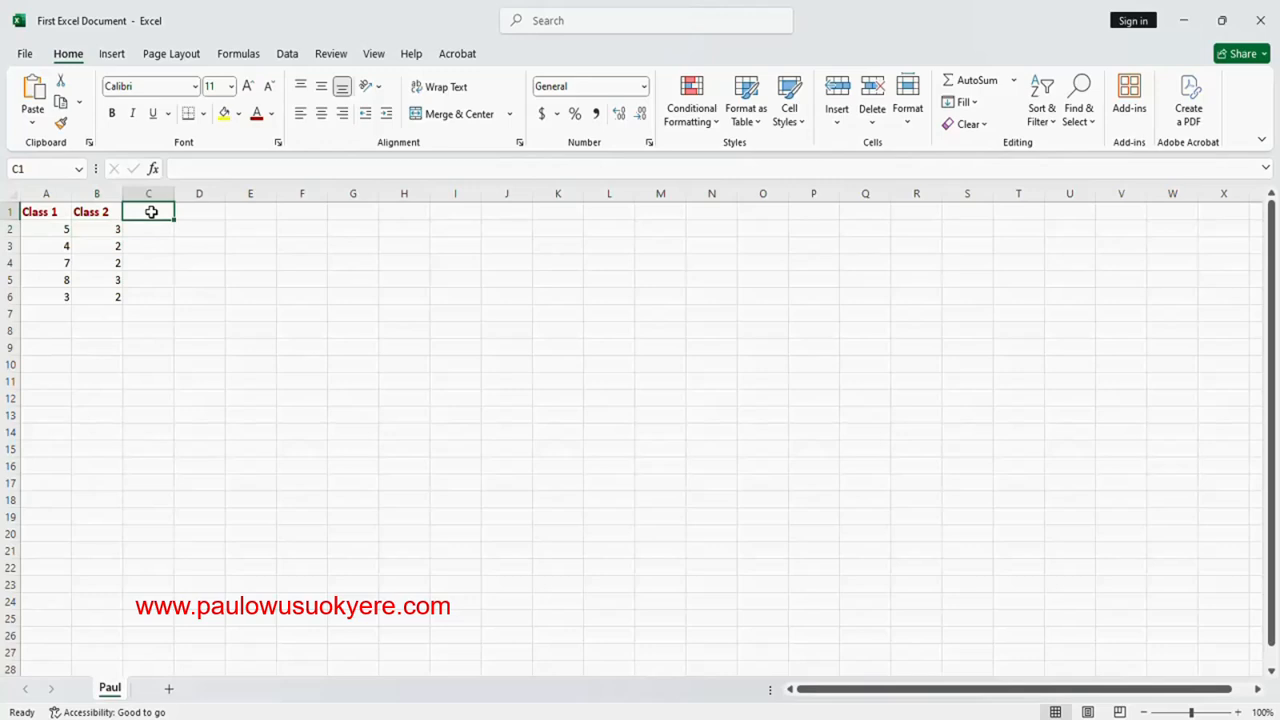
{"action": "type", "text": "Total"}
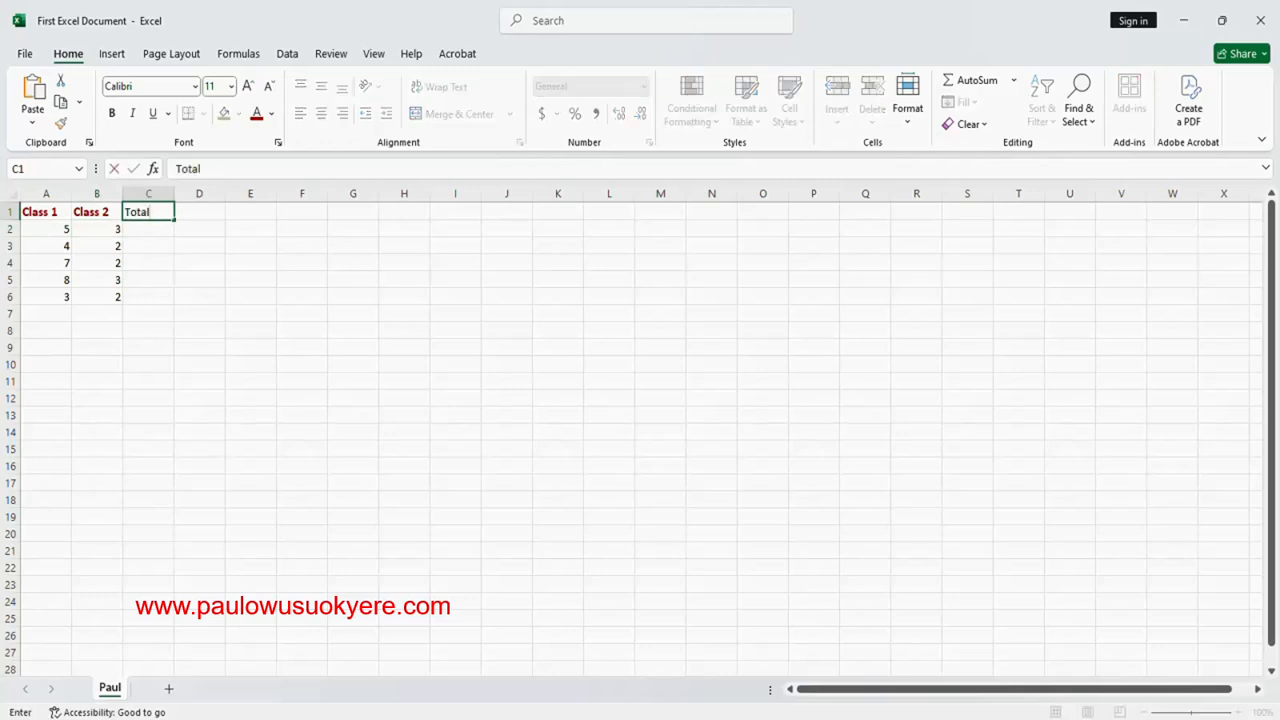
{"action": "left_click", "coordinate": [112, 116]}
{"action": "left_click_drag", "start_coordinate": [150, 212], "coordinate": [124, 212]}
{"action": "left_click", "coordinate": [112, 114]}
Colour the Total heading in C1 dark red and set its font size to 12
{"action": "left_click", "coordinate": [272, 115]}
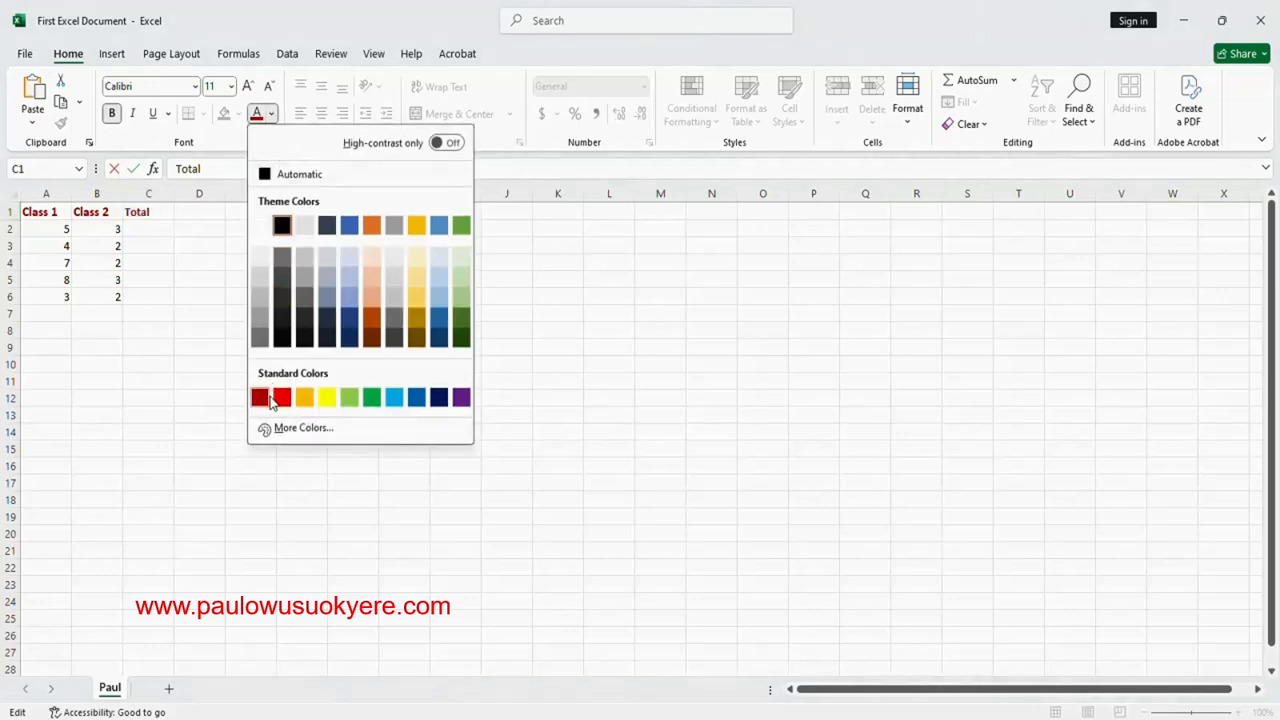
{"action": "left_click", "coordinate": [263, 398]}
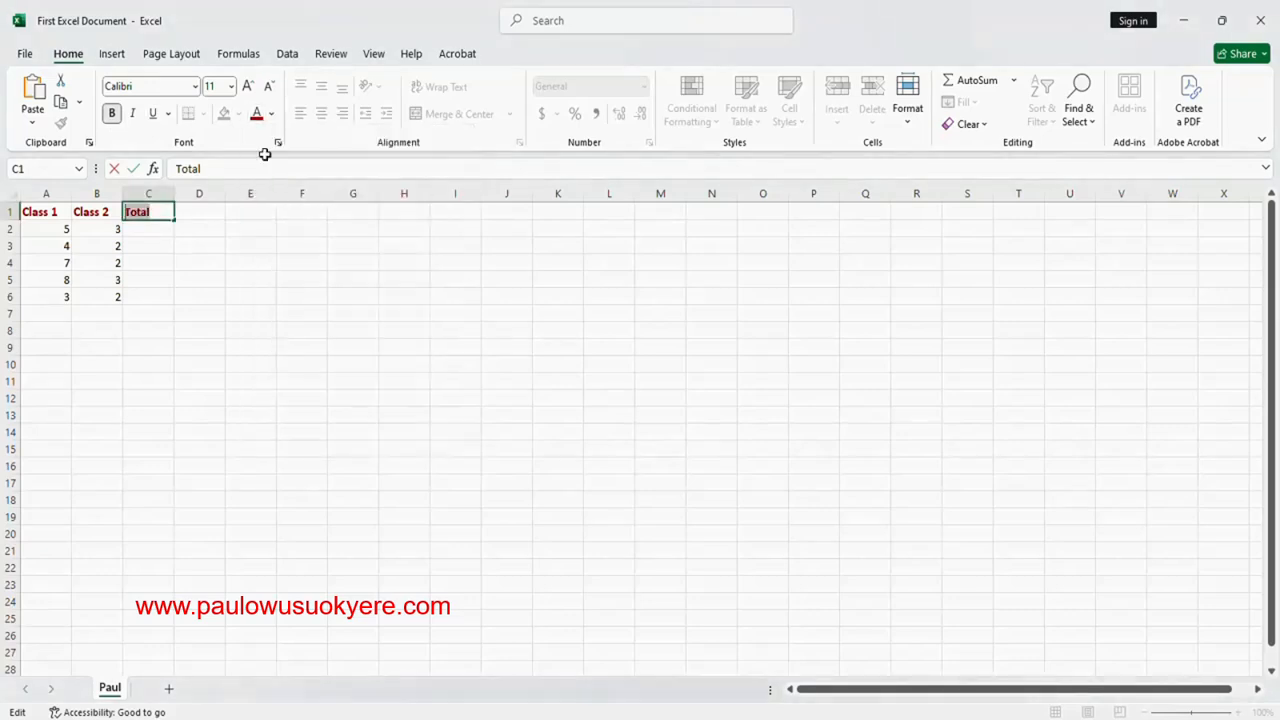
{"action": "left_click", "coordinate": [231, 88]}
{"action": "left_click", "coordinate": [221, 187]}
{"action": "left_click", "coordinate": [204, 214]}
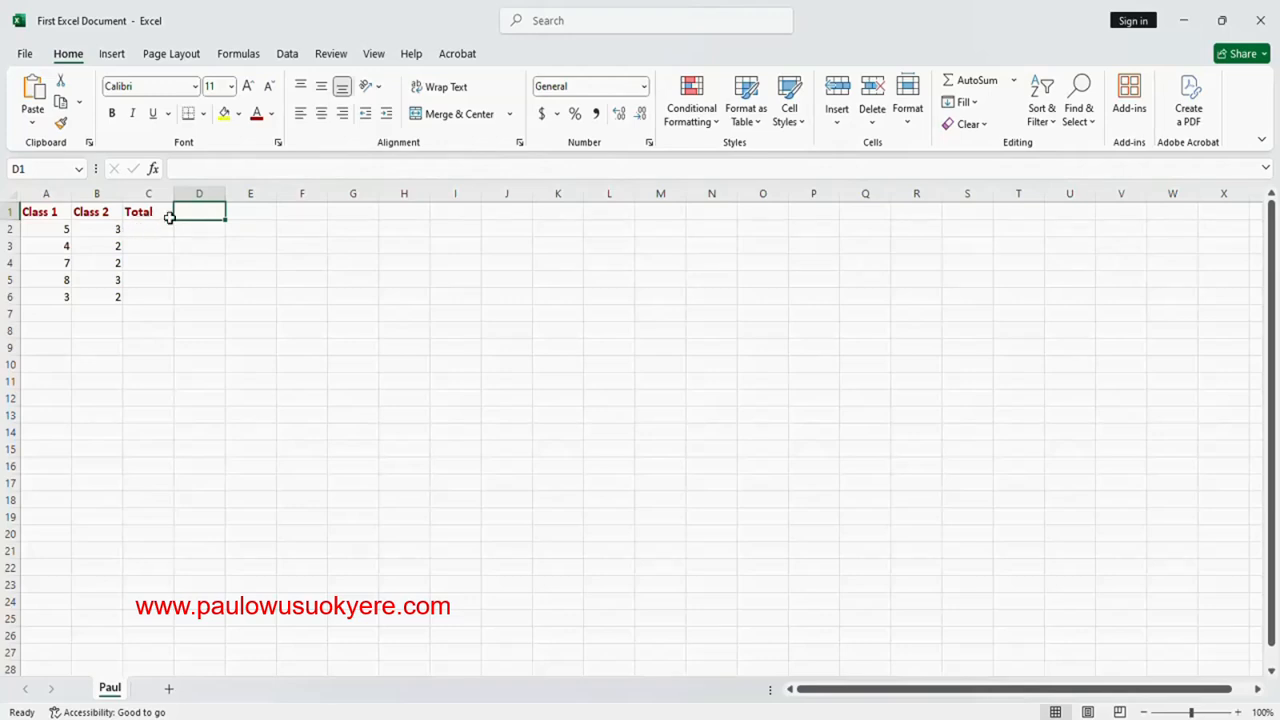
Enter the formula =A2+B2 in cell C2 to add the first row's Class 1 and Class 2 numbers
{"action": "left_click", "coordinate": [140, 231]}
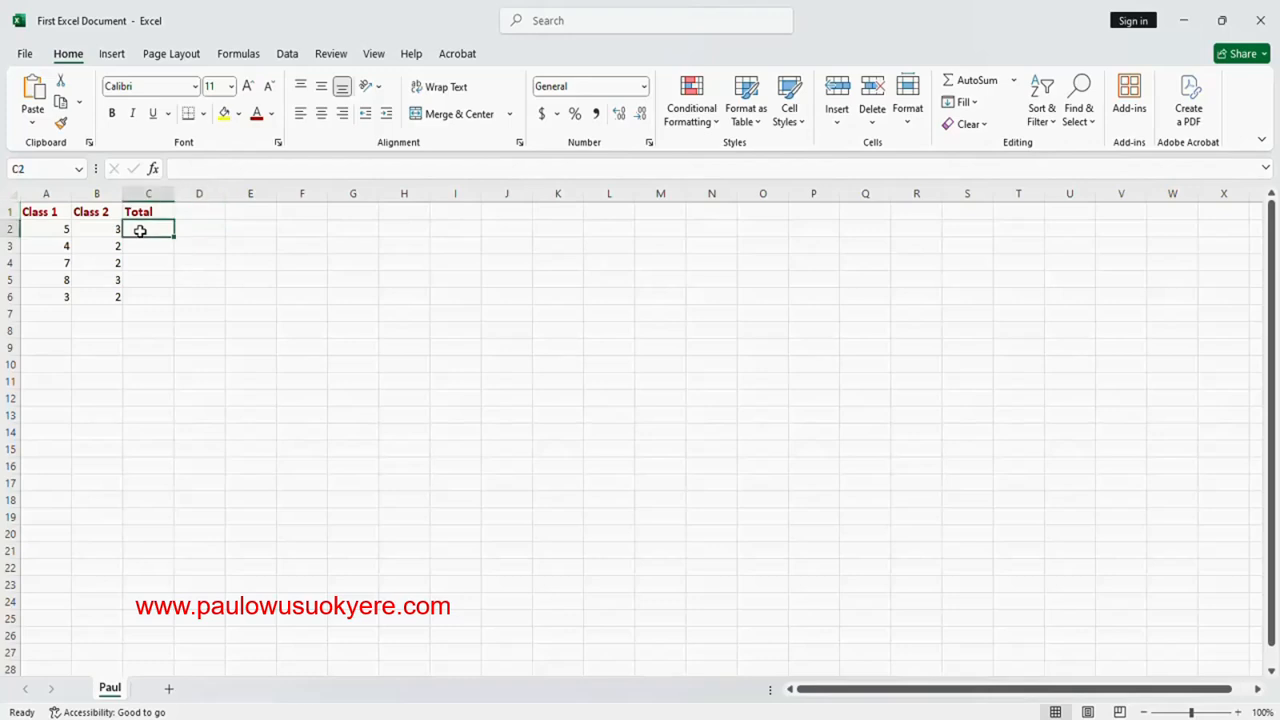
{"action": "left_click", "coordinate": [54, 229]}
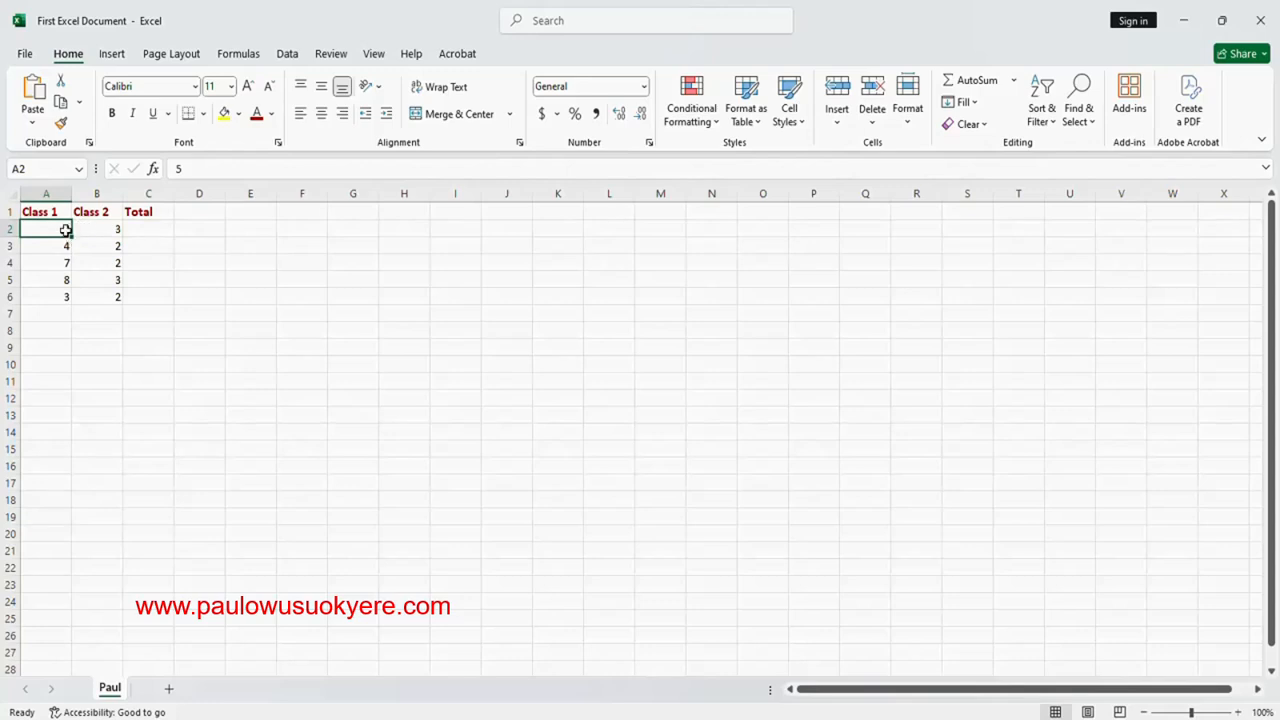
{"action": "left_click", "coordinate": [141, 232]}
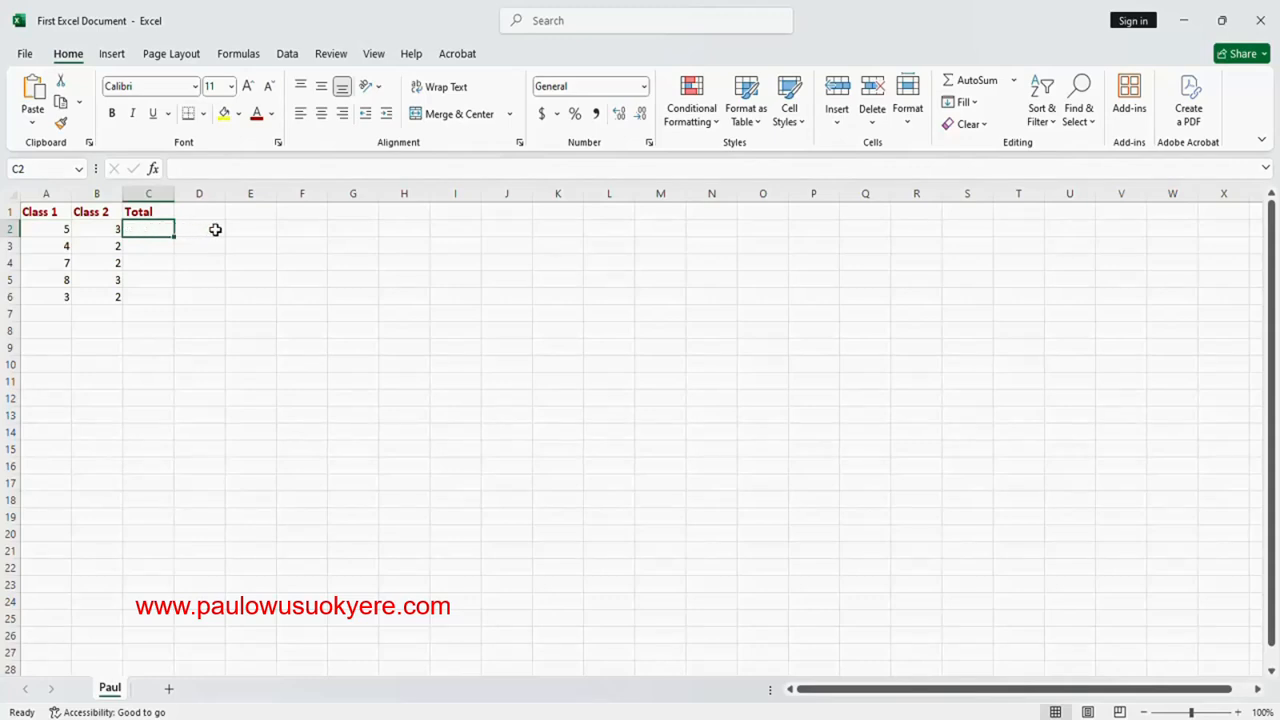
{"action": "type", "text": "="}
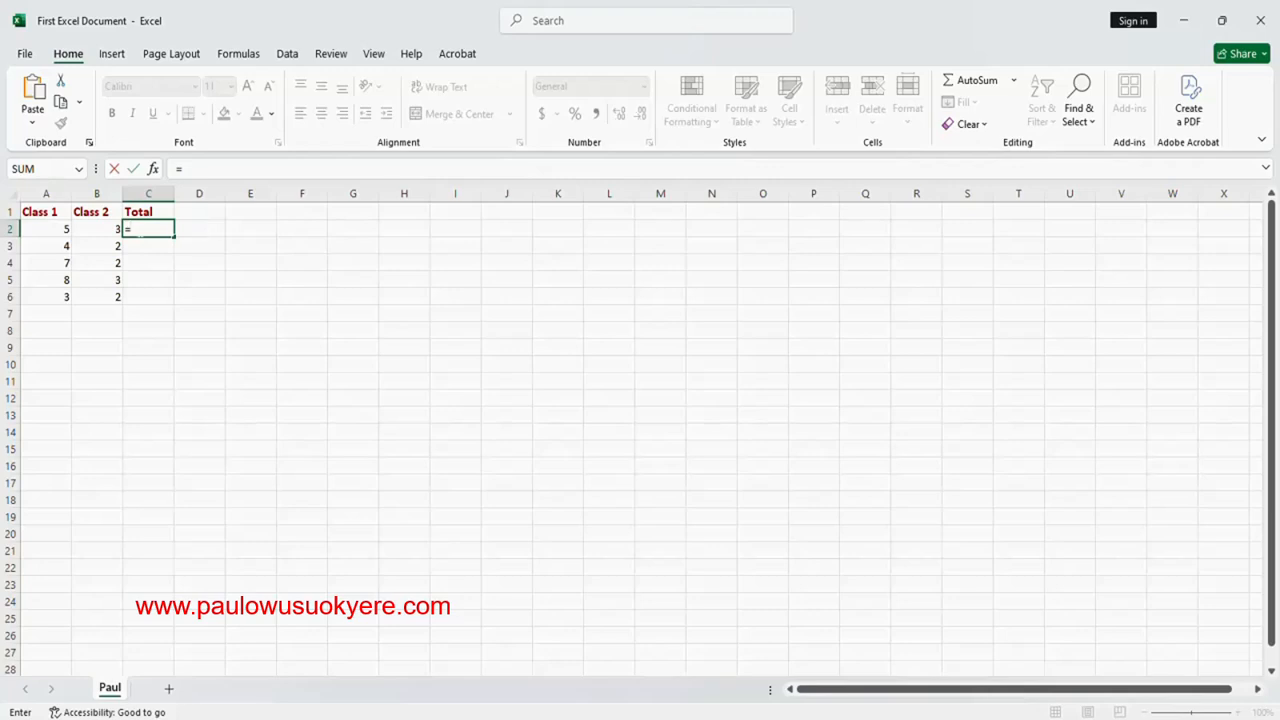
{"action": "left_click", "coordinate": [64, 230]}
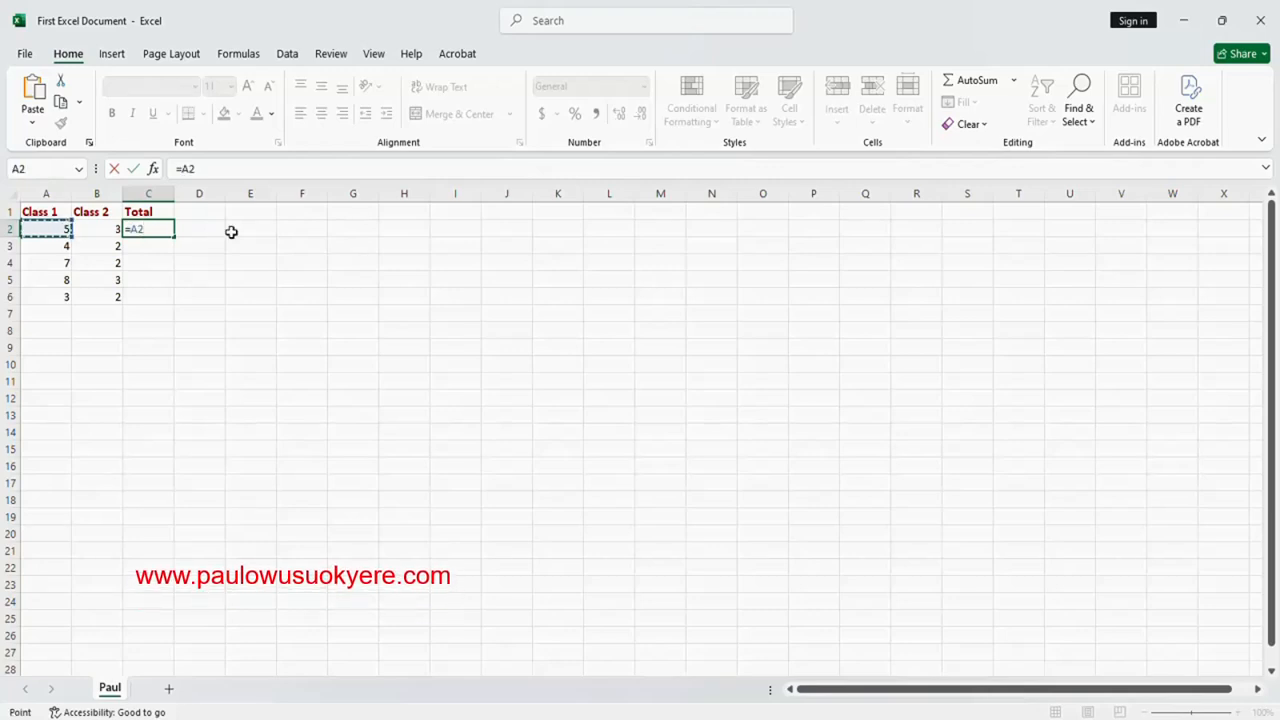
{"action": "type", "text": "+"}
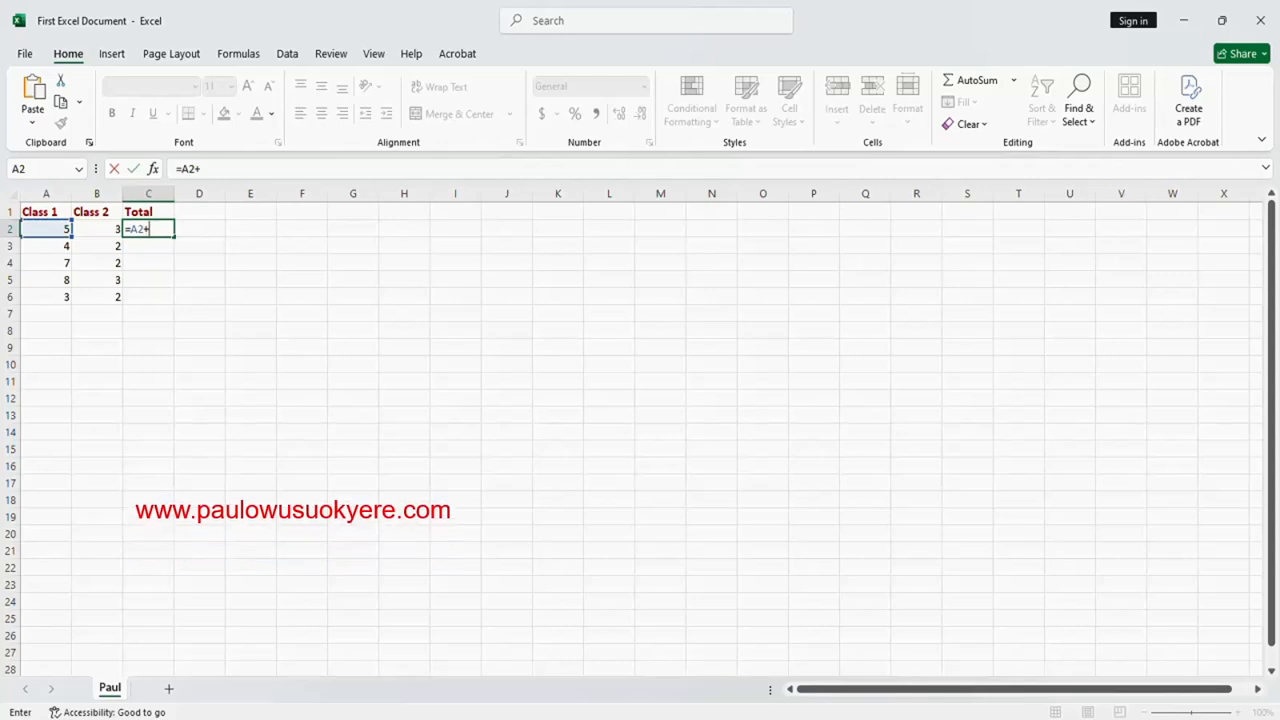
{"action": "left_click", "coordinate": [110, 229]}
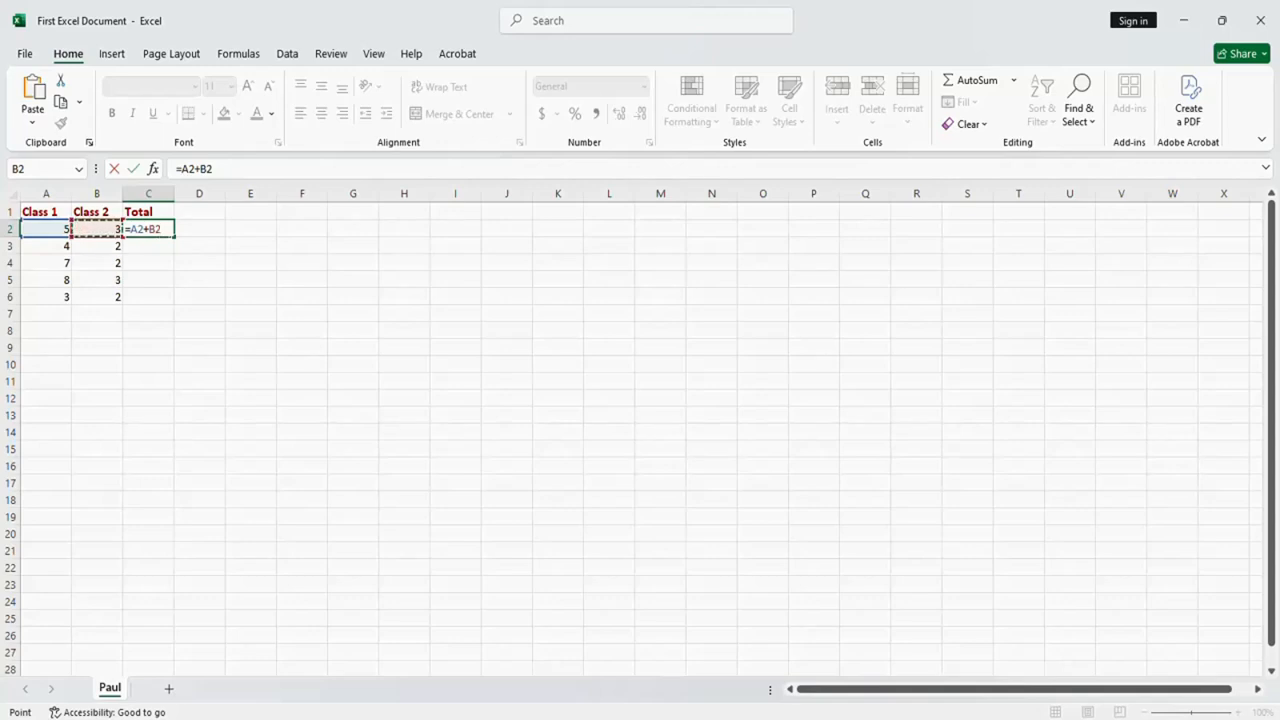
{"action": "key", "text": "Return"}
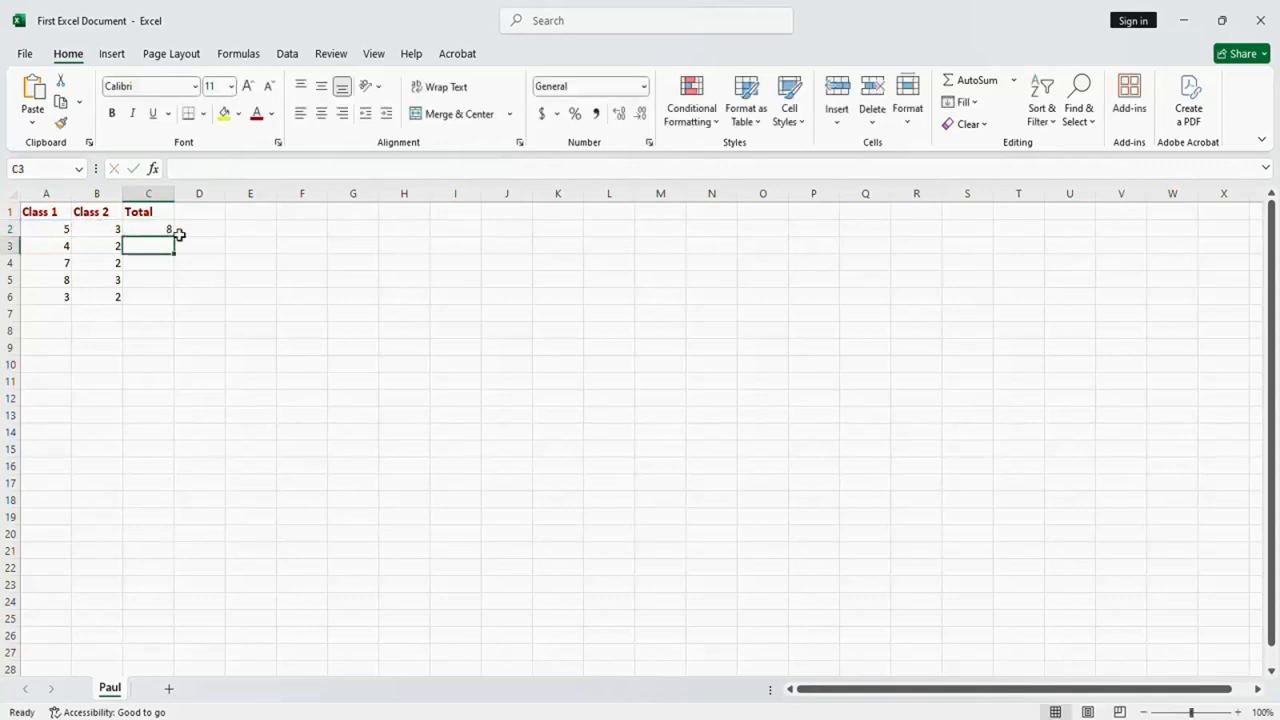
Copy the addition formula from C2 down through C6 and check the copied formula in C3
{"action": "left_click", "coordinate": [159, 229]}
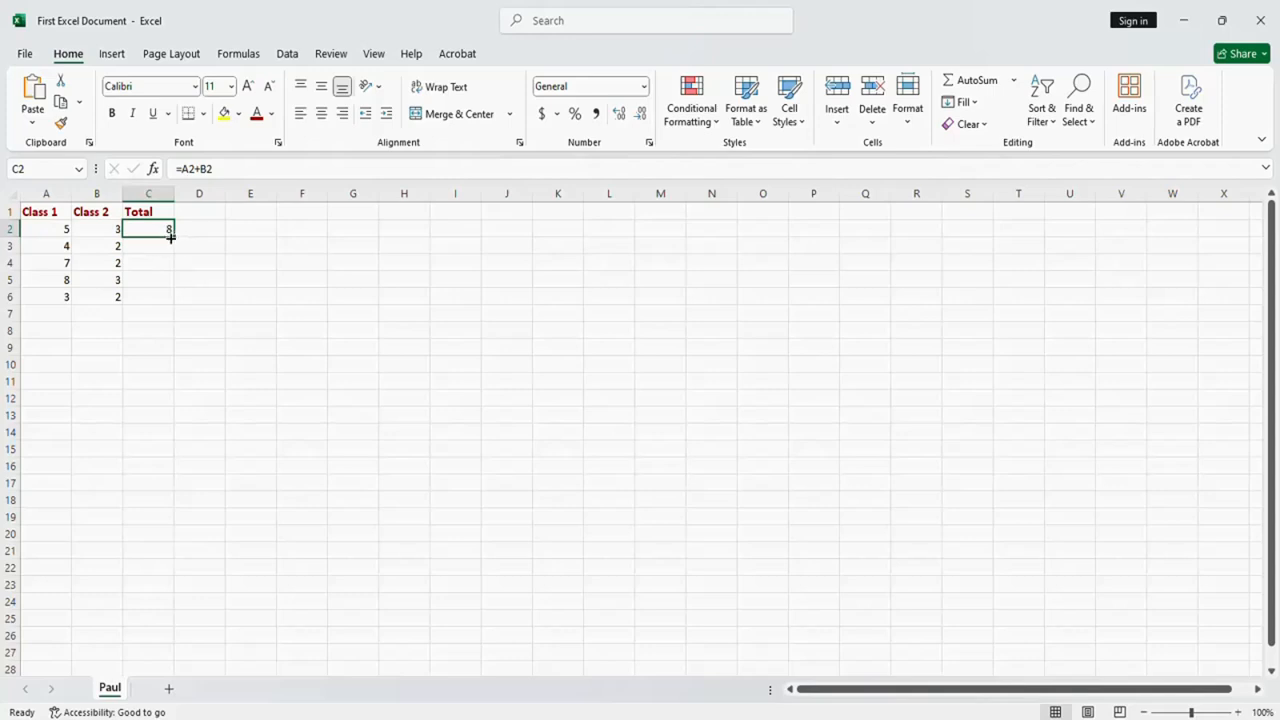
{"action": "left_click_drag", "start_coordinate": [172, 236], "coordinate": [166, 298]}
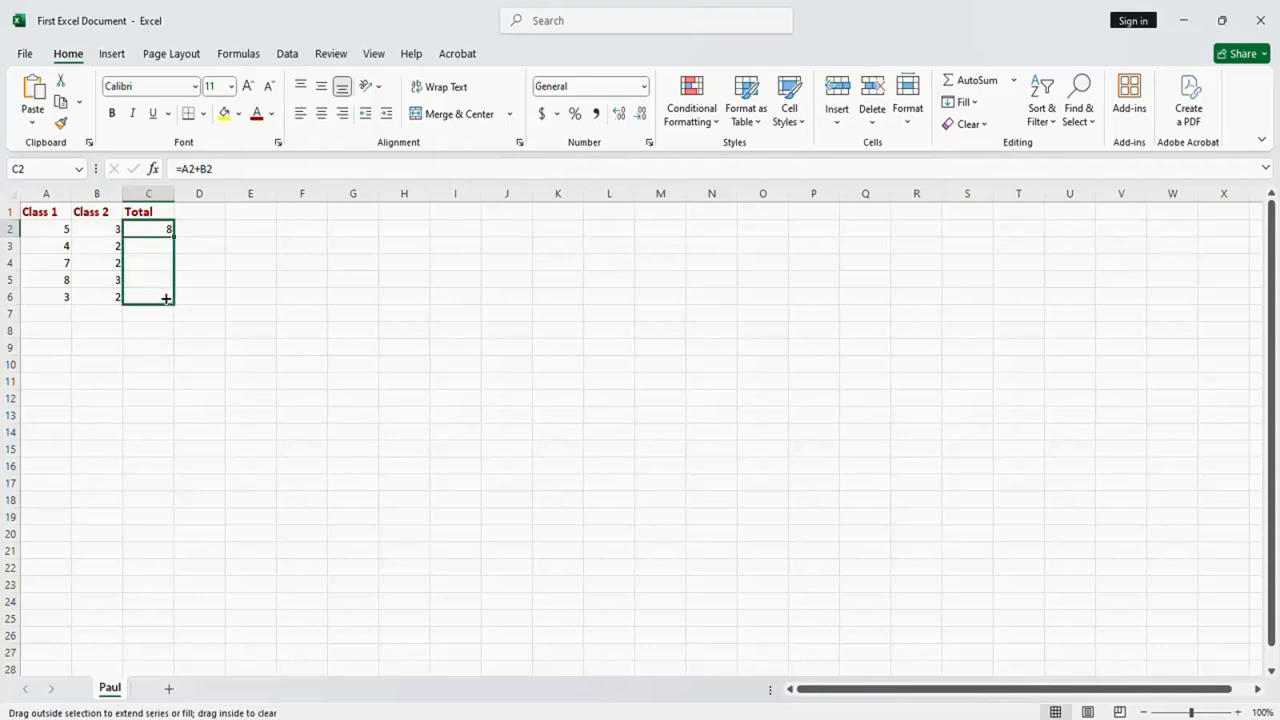
{"action": "left_click_drag", "start_coordinate": [166, 298], "coordinate": [166, 296]}
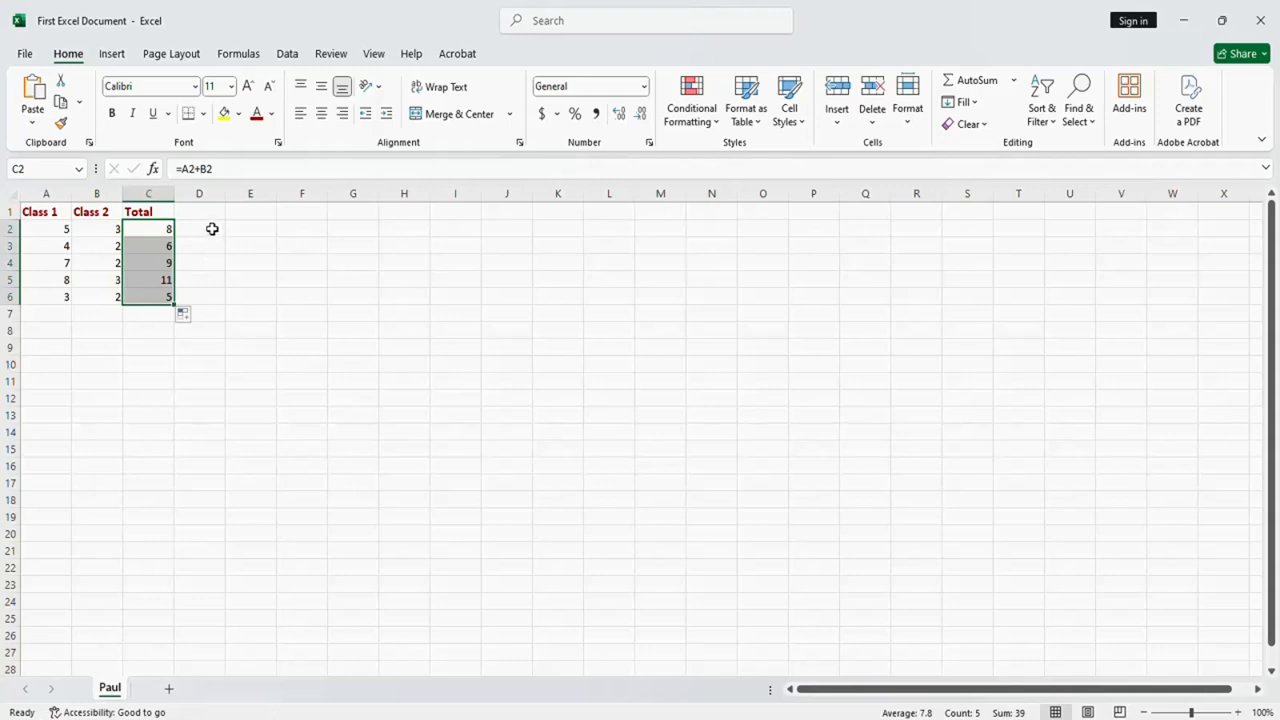
{"action": "left_click", "coordinate": [212, 229]}
{"action": "left_click", "coordinate": [158, 248]}
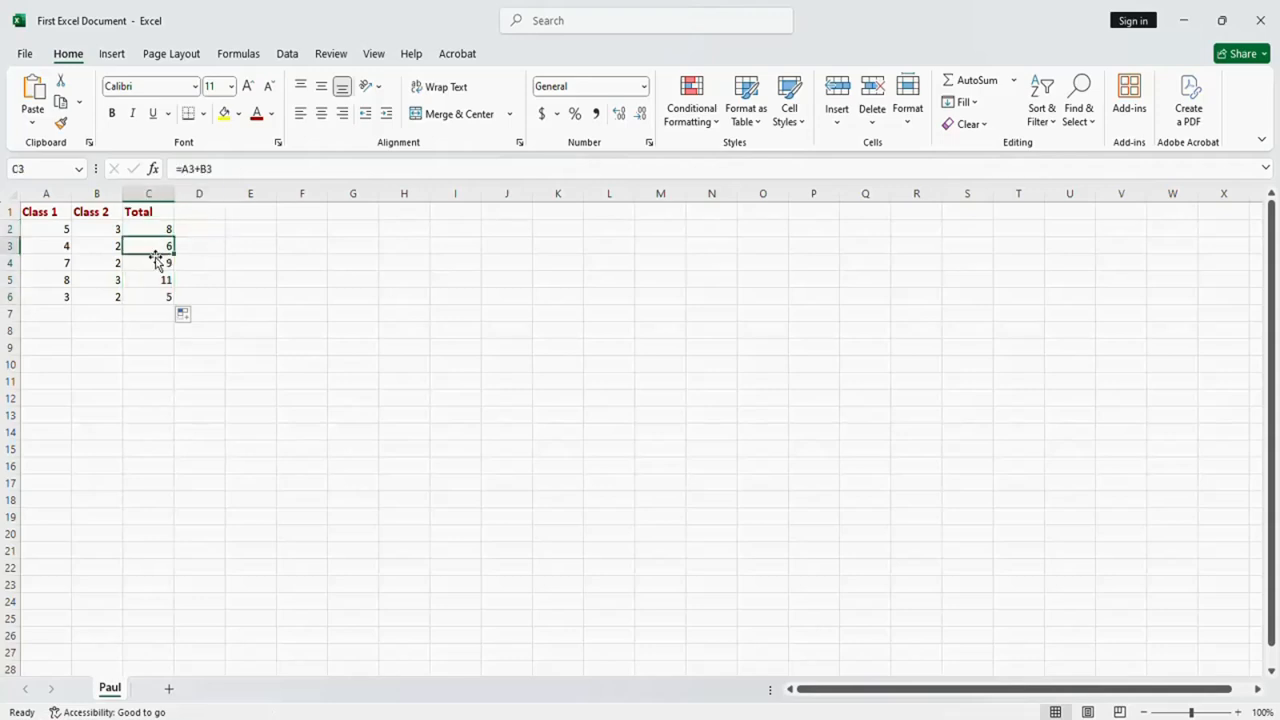
Fill the Class 1 numbers in A2:A6 with the standard yellow colour
{"action": "left_click", "coordinate": [60, 227]}
{"action": "left_click_drag", "start_coordinate": [60, 227], "coordinate": [52, 296]}
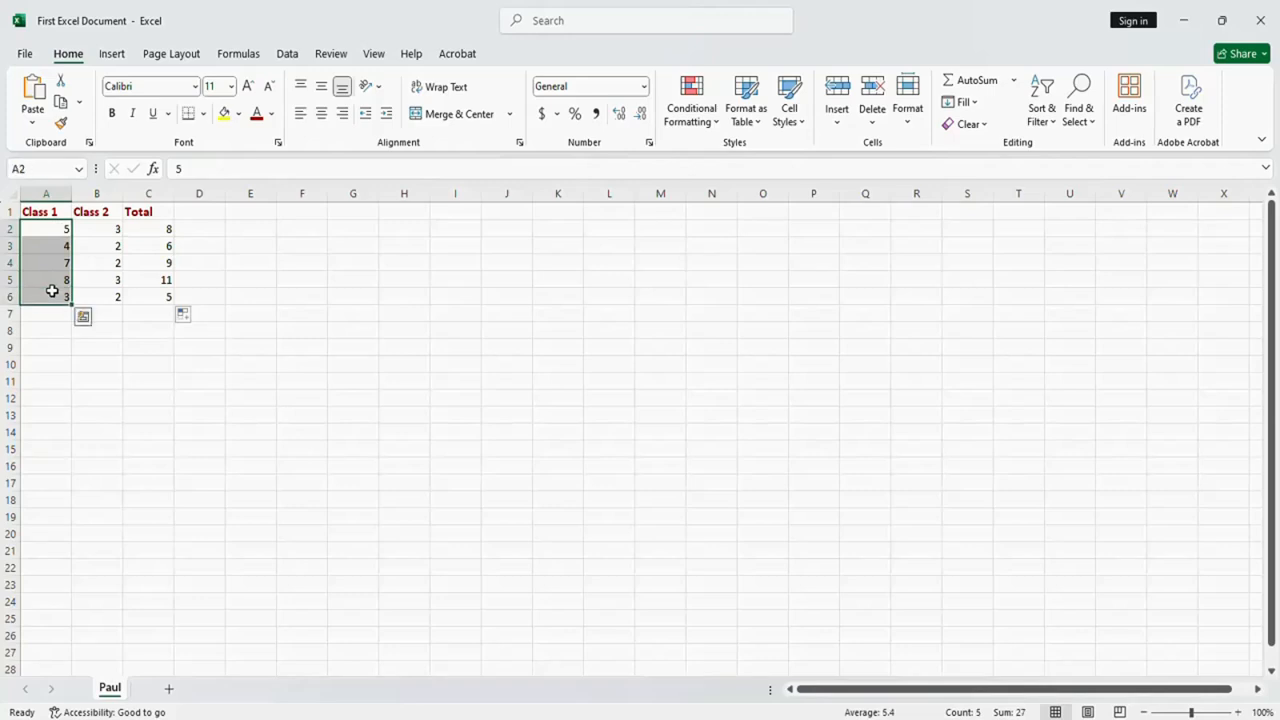
{"action": "left_click", "coordinate": [239, 120]}
{"action": "left_click", "coordinate": [239, 120]}
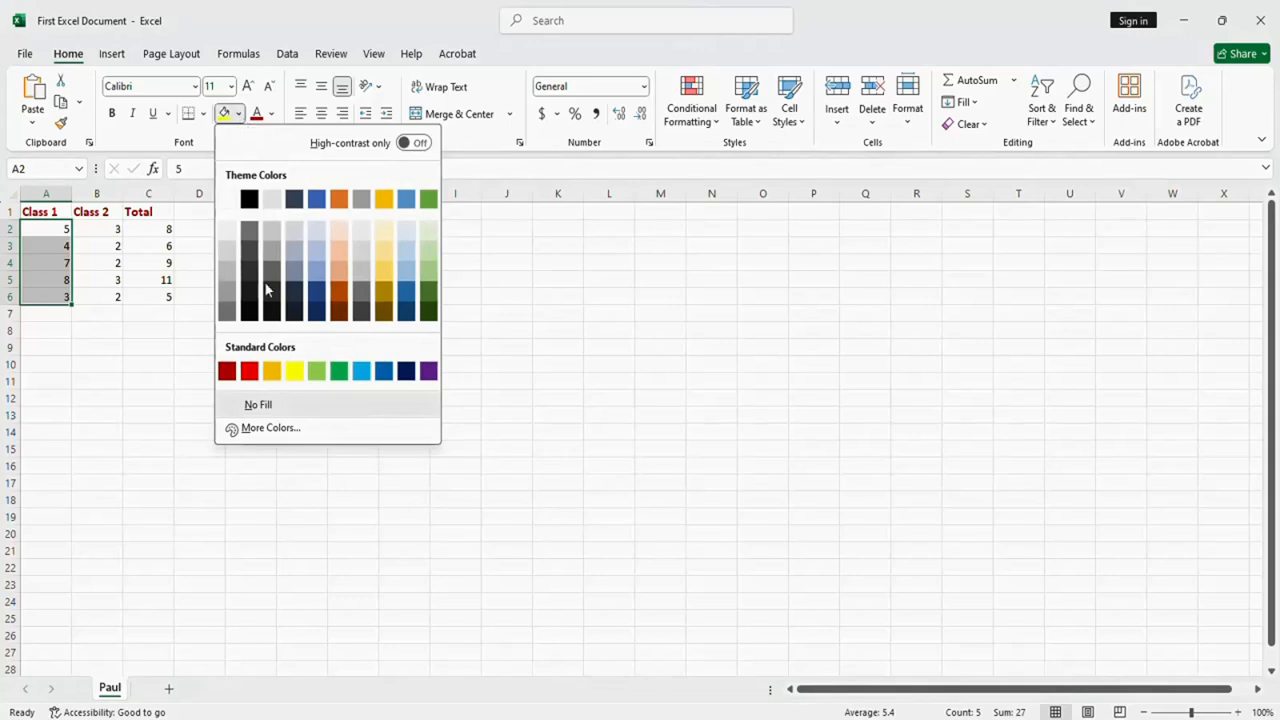
{"action": "left_click", "coordinate": [288, 371]}
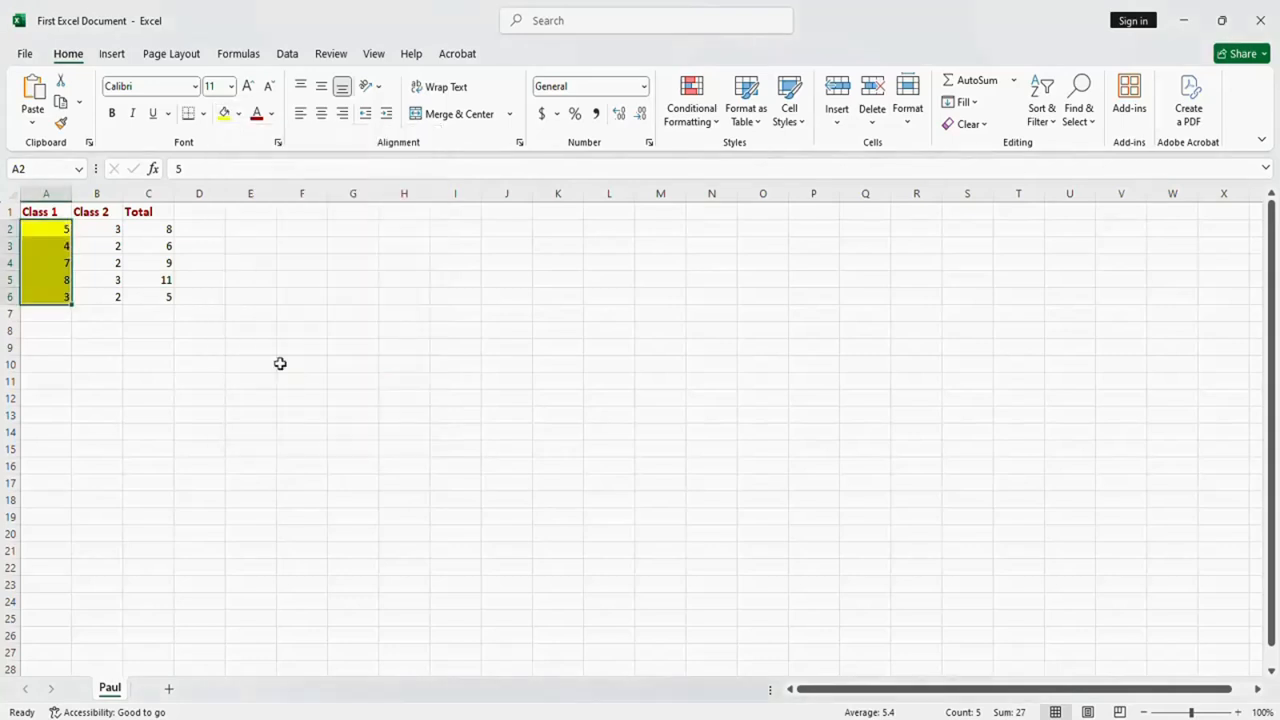
Fill the Class 2 numbers in B2:B6 with a light blue theme colour
{"action": "left_click_drag", "start_coordinate": [98, 229], "coordinate": [100, 293]}
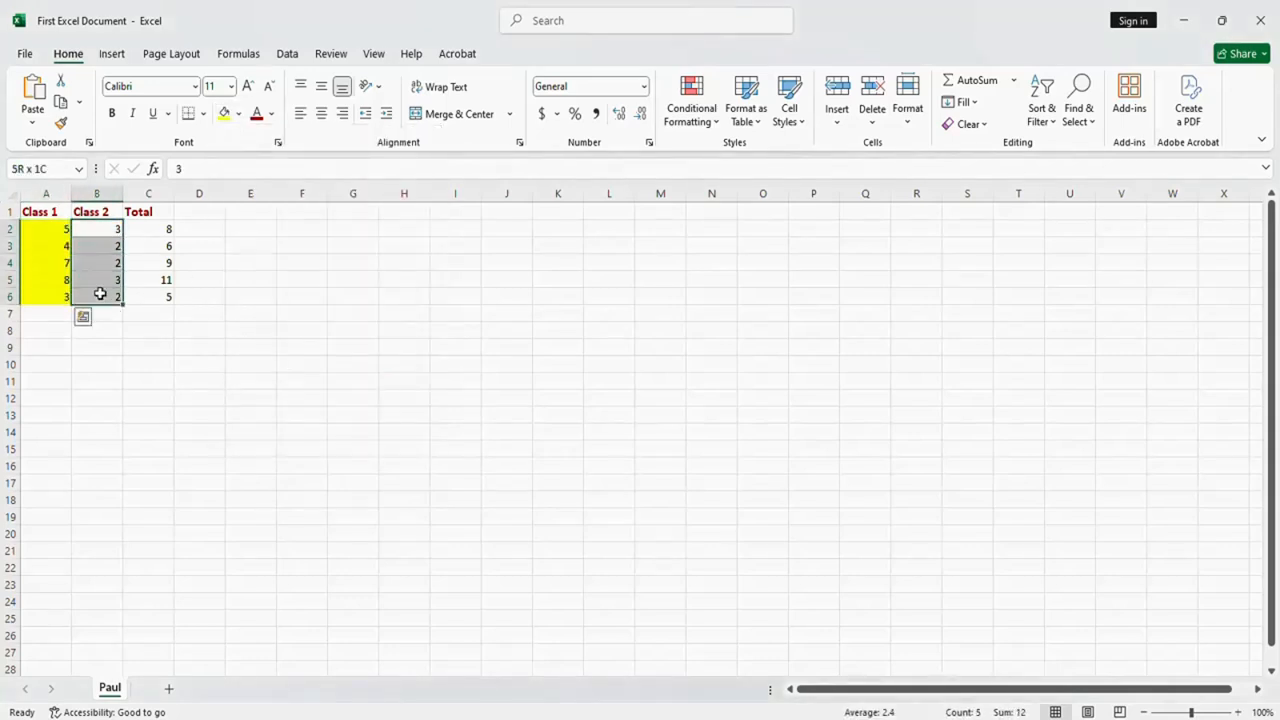
{"action": "left_click", "coordinate": [239, 118]}
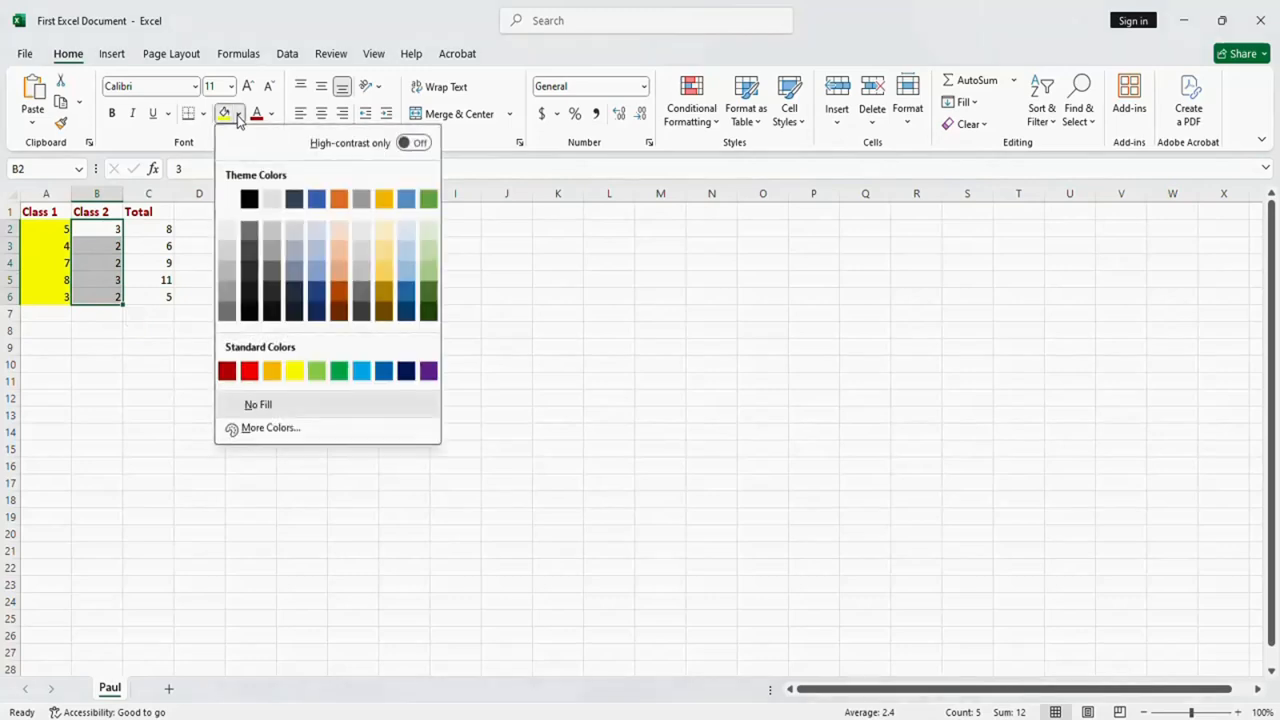
{"action": "left_click", "coordinate": [407, 258]}
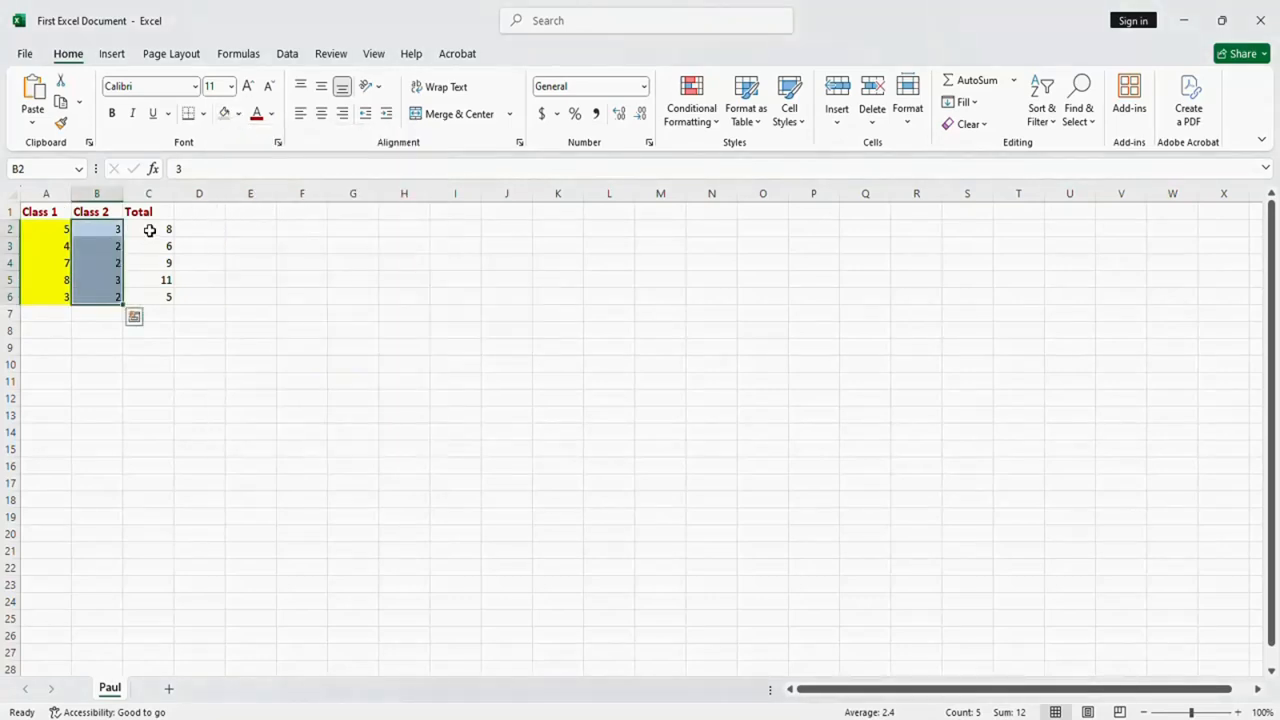
Fill the totals in C2:C6 with the standard yellow colour and deselect the range
{"action": "left_click_drag", "start_coordinate": [149, 230], "coordinate": [149, 292]}
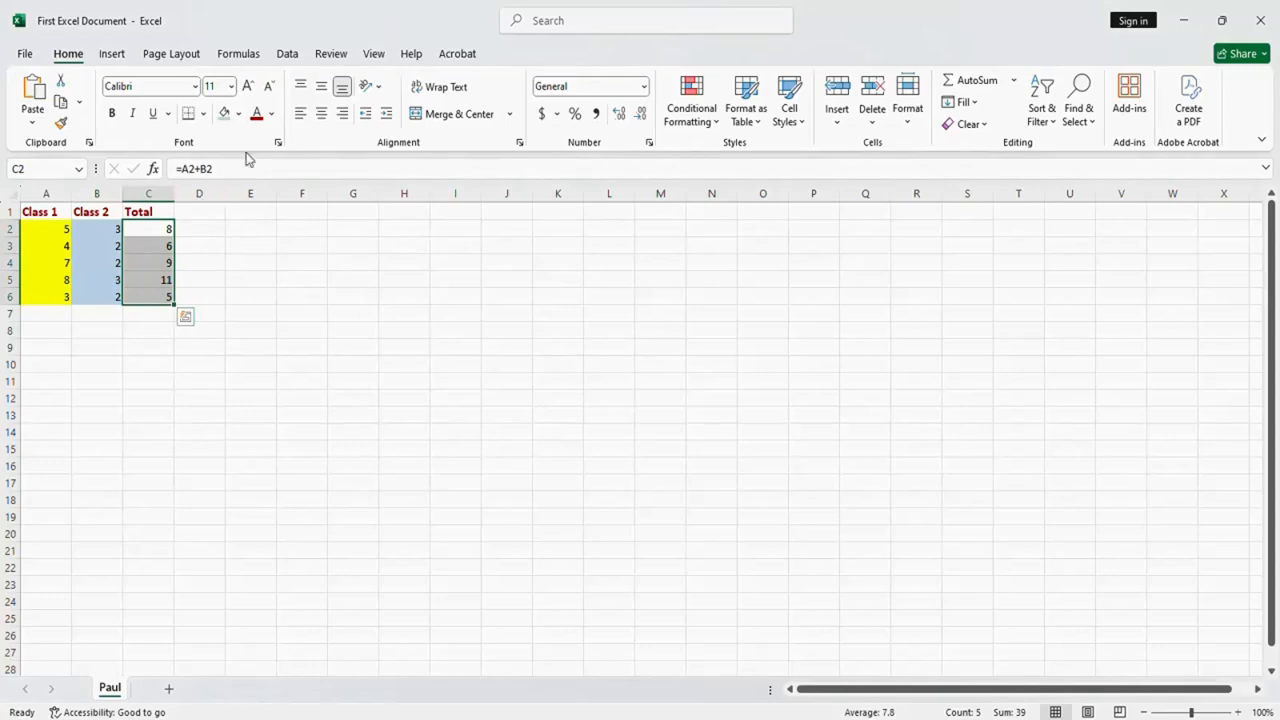
{"action": "left_click", "coordinate": [238, 113]}
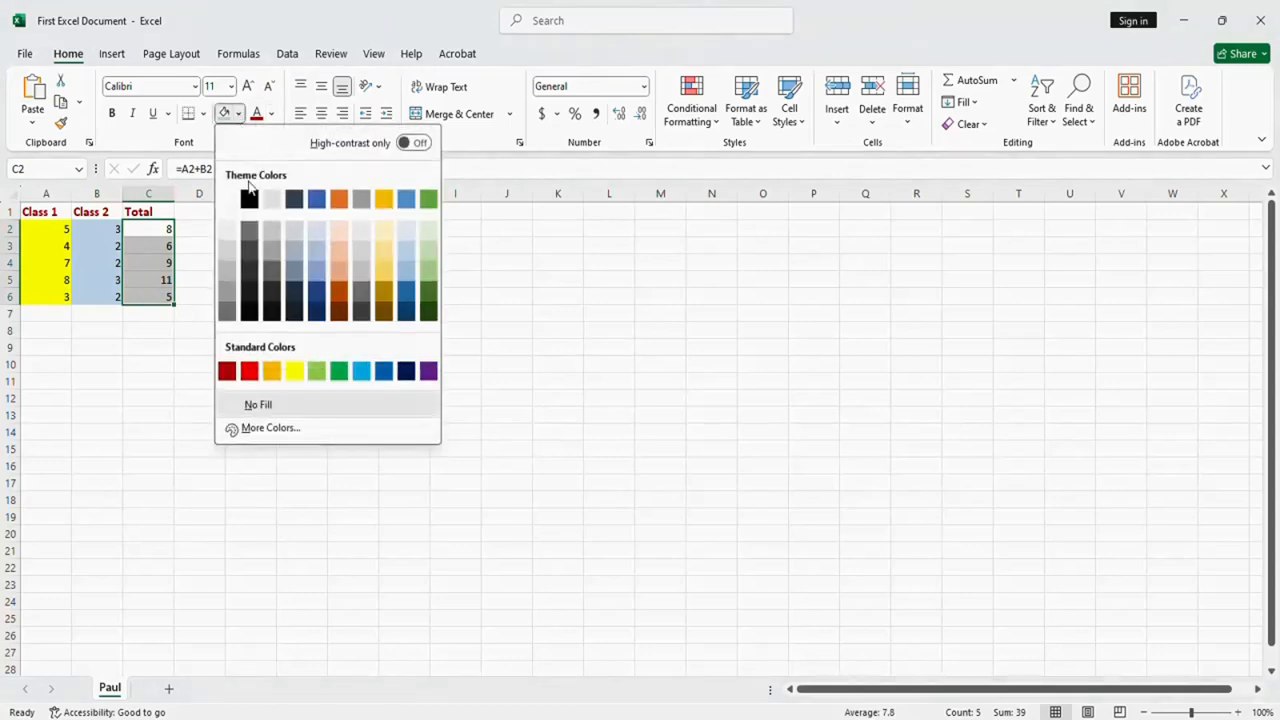
{"action": "left_click", "coordinate": [293, 374]}
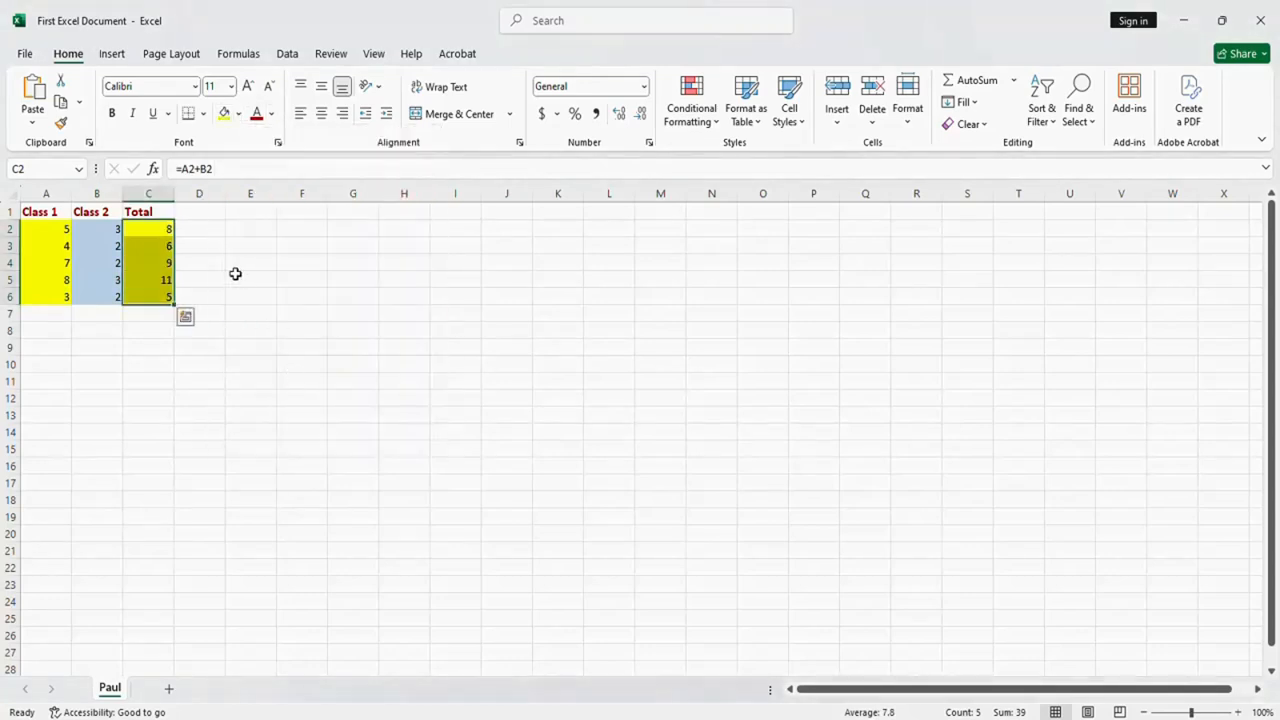
{"action": "left_click", "coordinate": [235, 274]}
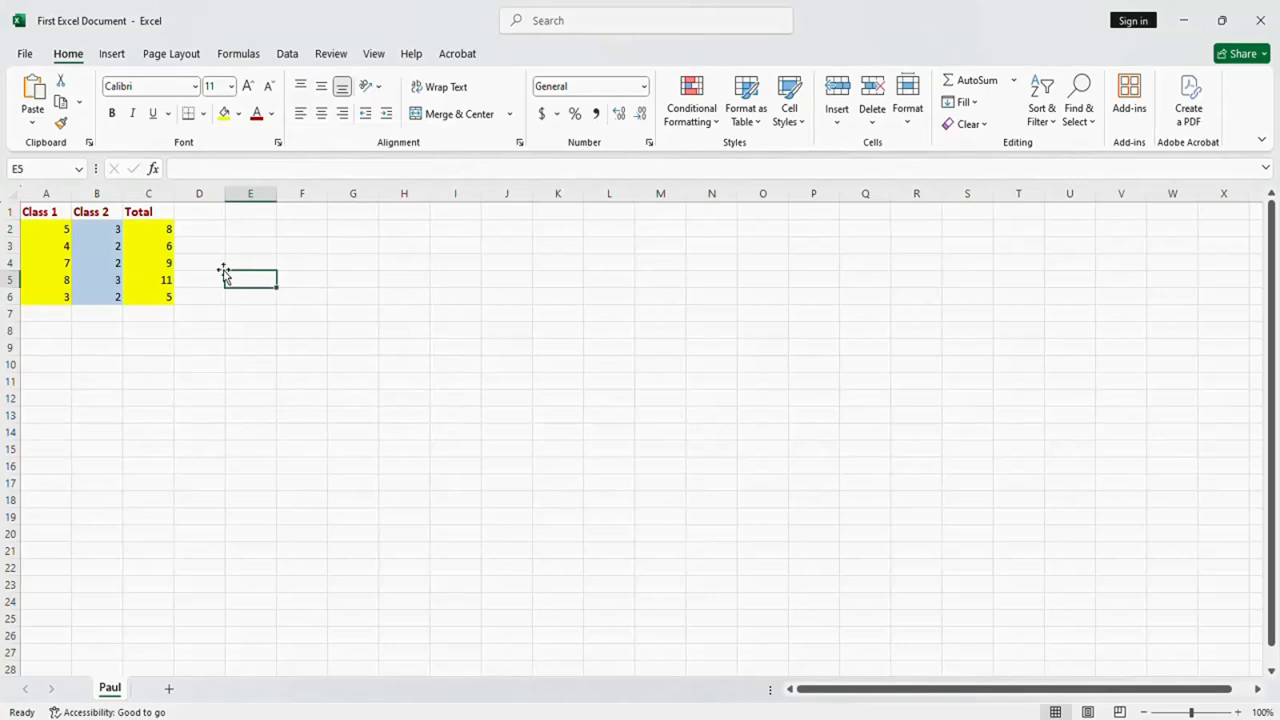
Enter 10 in cell G2 and 5 in cell H2 as numbers for a subtraction example
{"action": "left_click", "coordinate": [140, 230]}
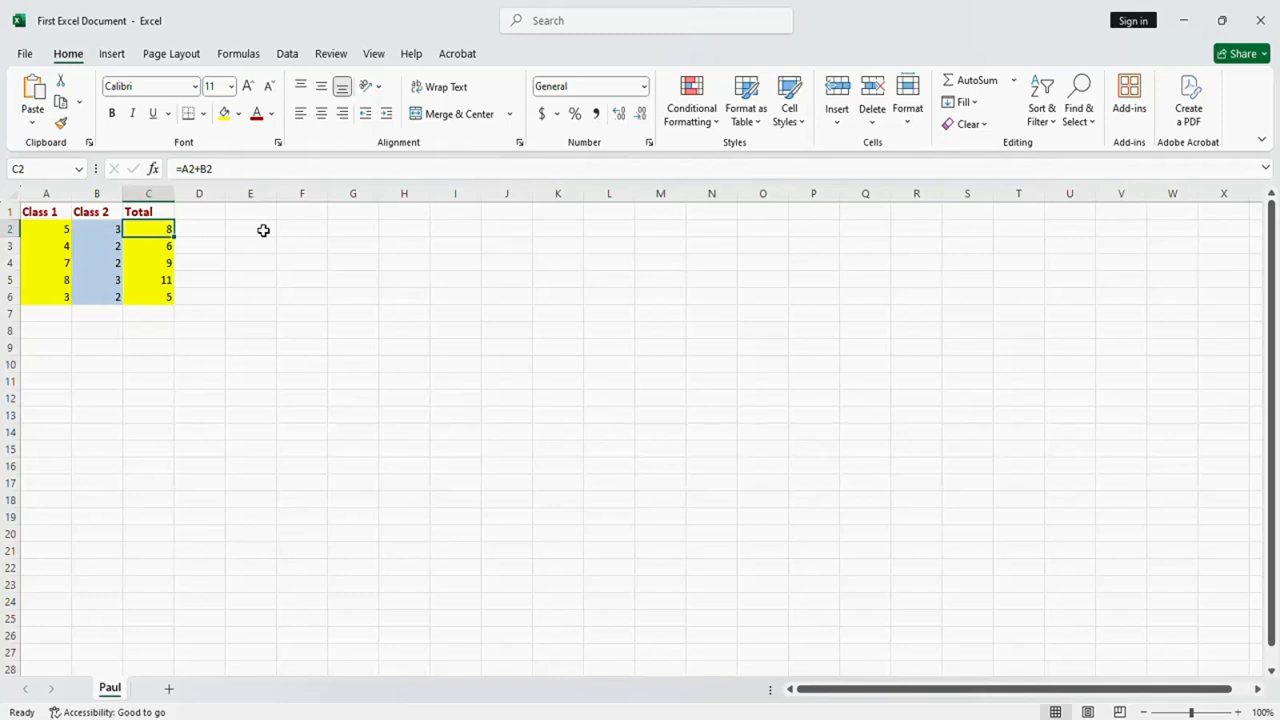
{"action": "left_click", "coordinate": [348, 234]}
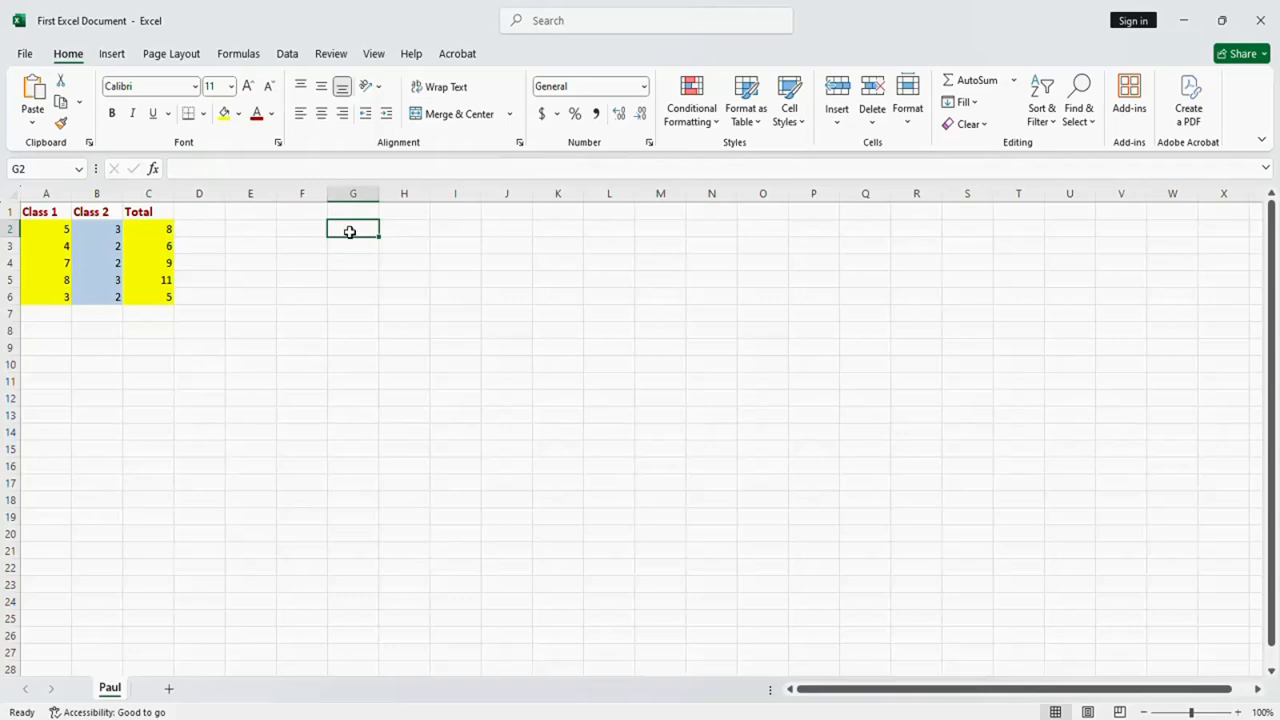
{"action": "type", "text": "5"}
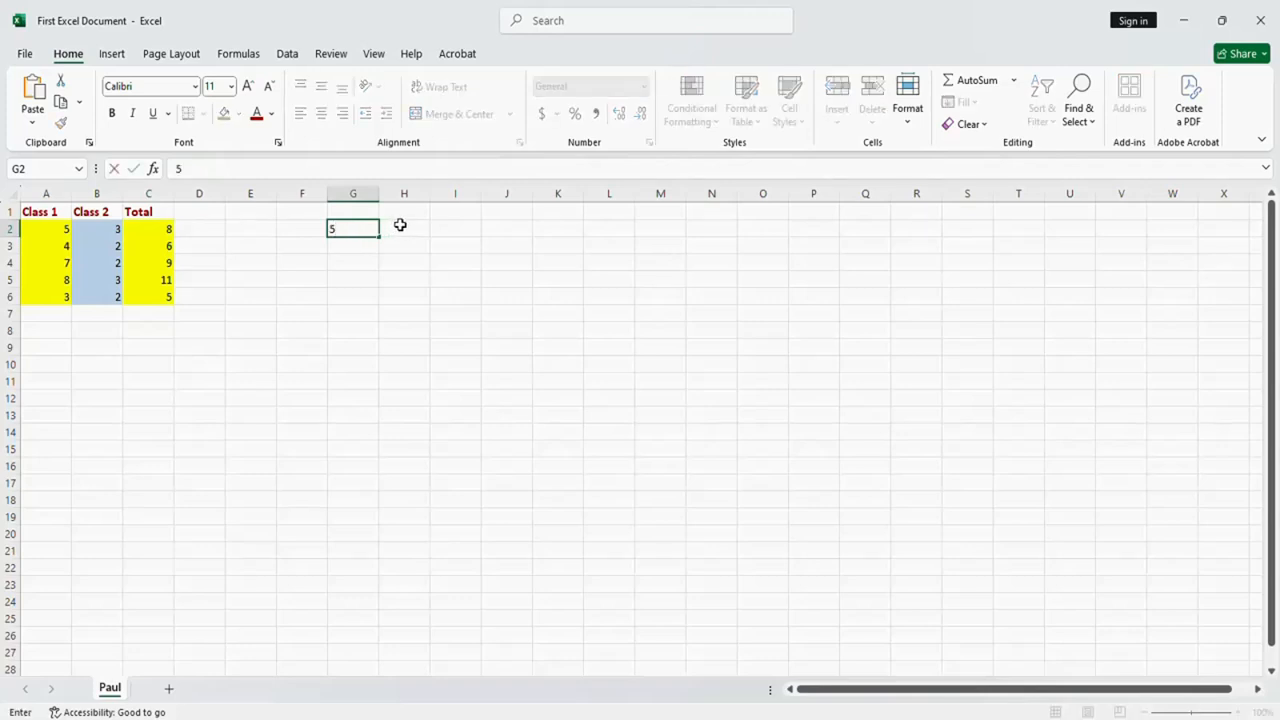
{"action": "left_click", "coordinate": [401, 227]}
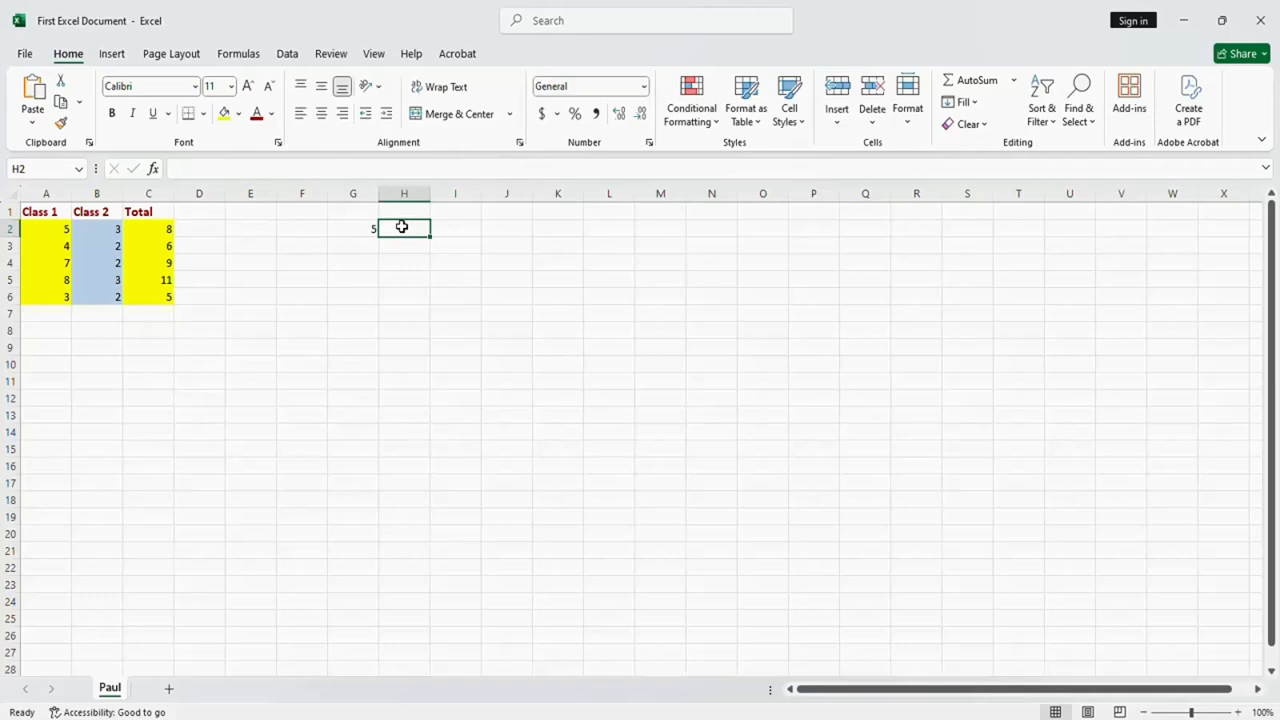
{"action": "left_click", "coordinate": [362, 228]}
{"action": "type", "text": "10"}
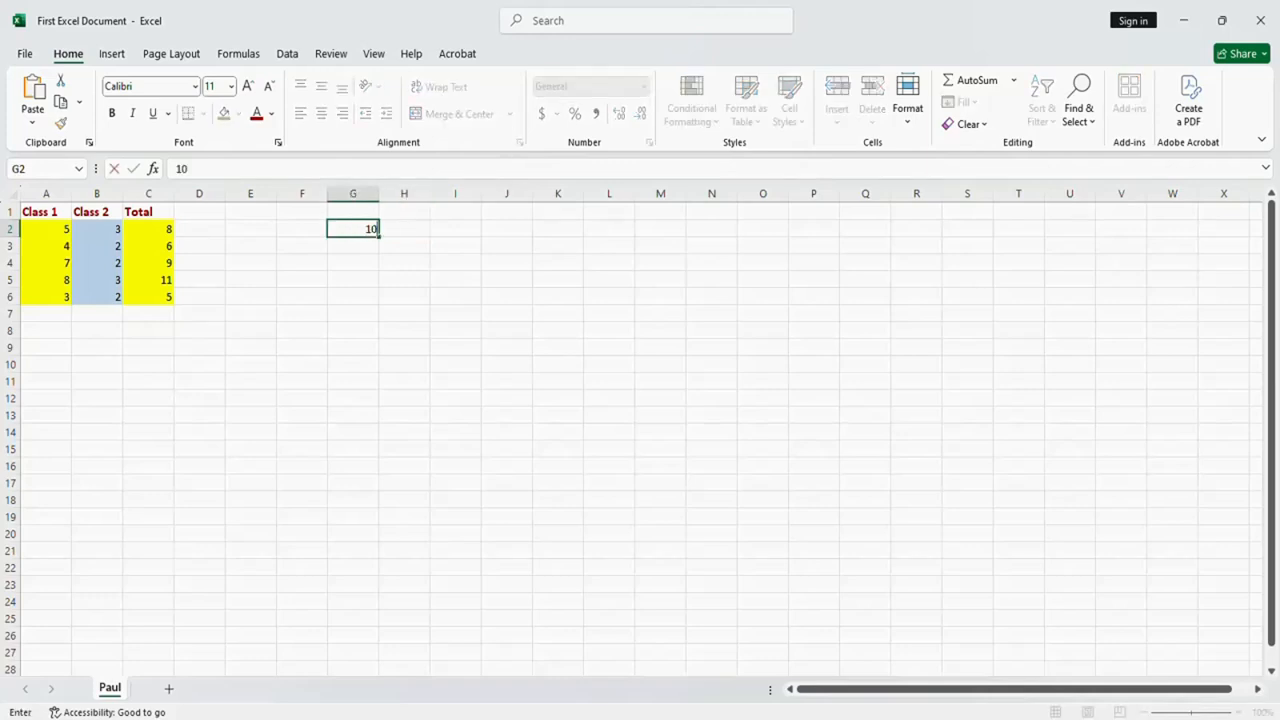
{"action": "left_click", "coordinate": [409, 229]}
{"action": "type", "text": "5"}
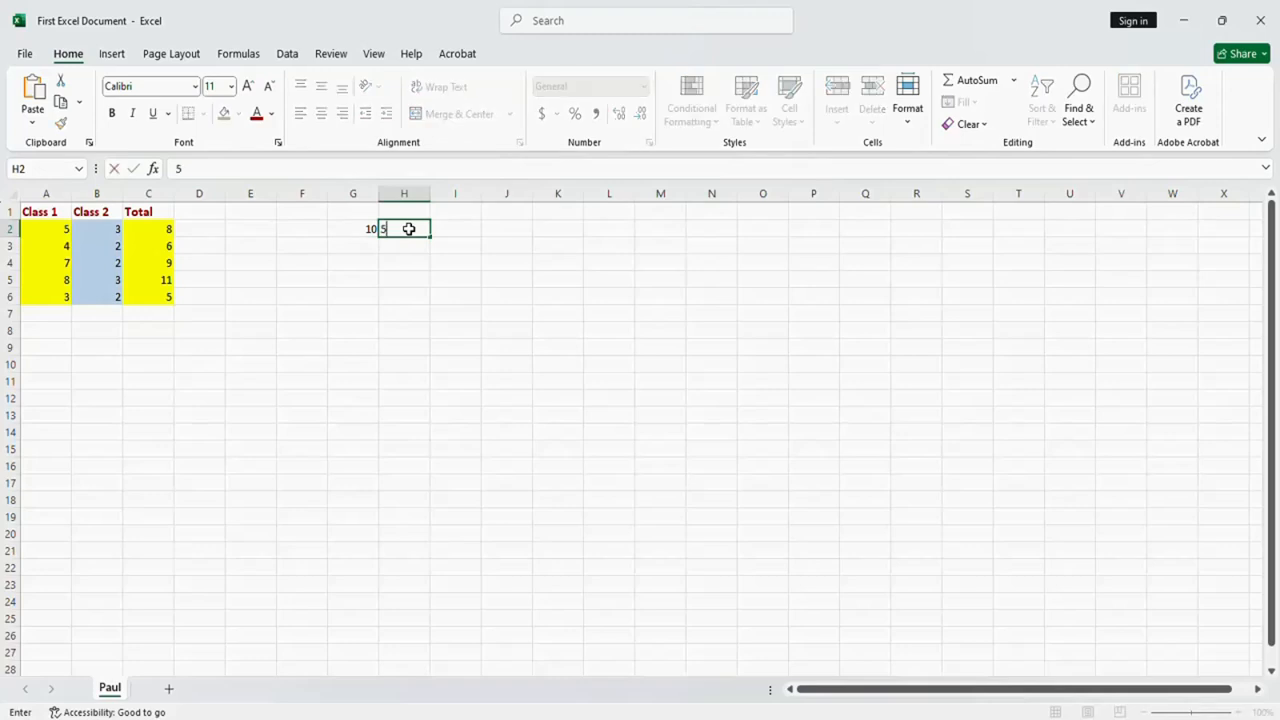
Enter the formula =G2-H2 in cell I2 to subtract the second number from the first
{"action": "left_click", "coordinate": [447, 230]}
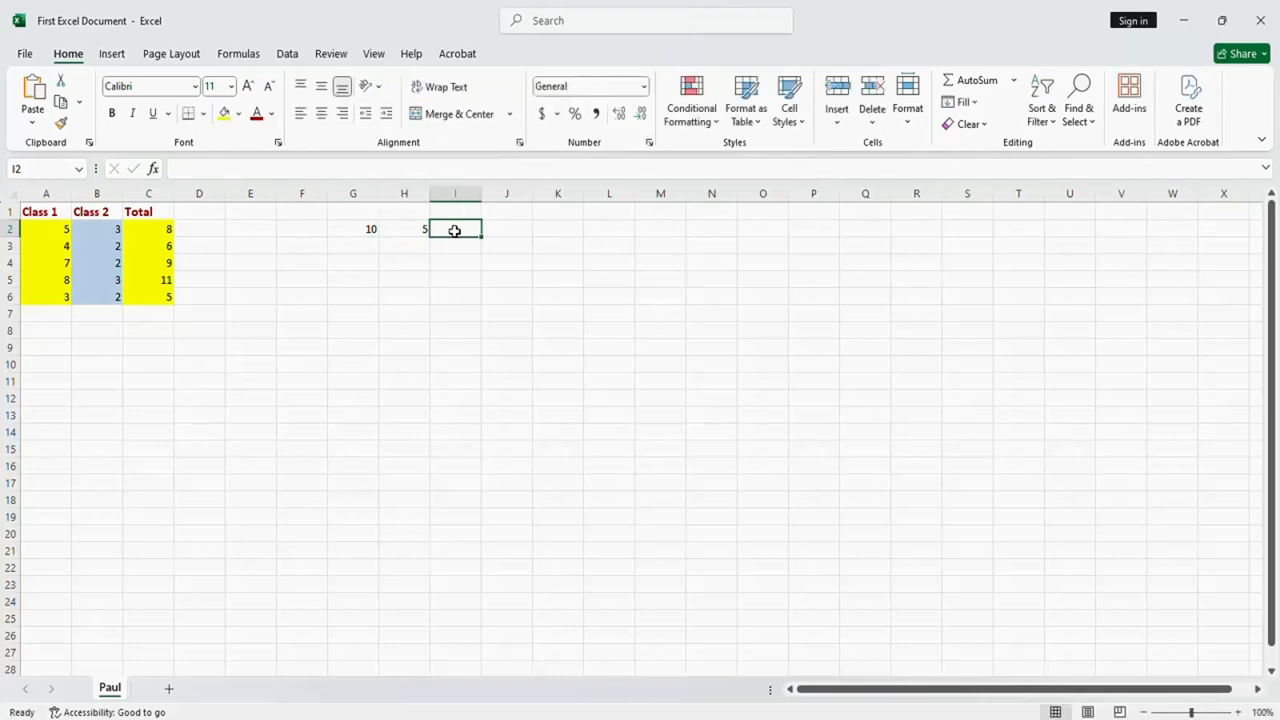
{"action": "type", "text": "="}
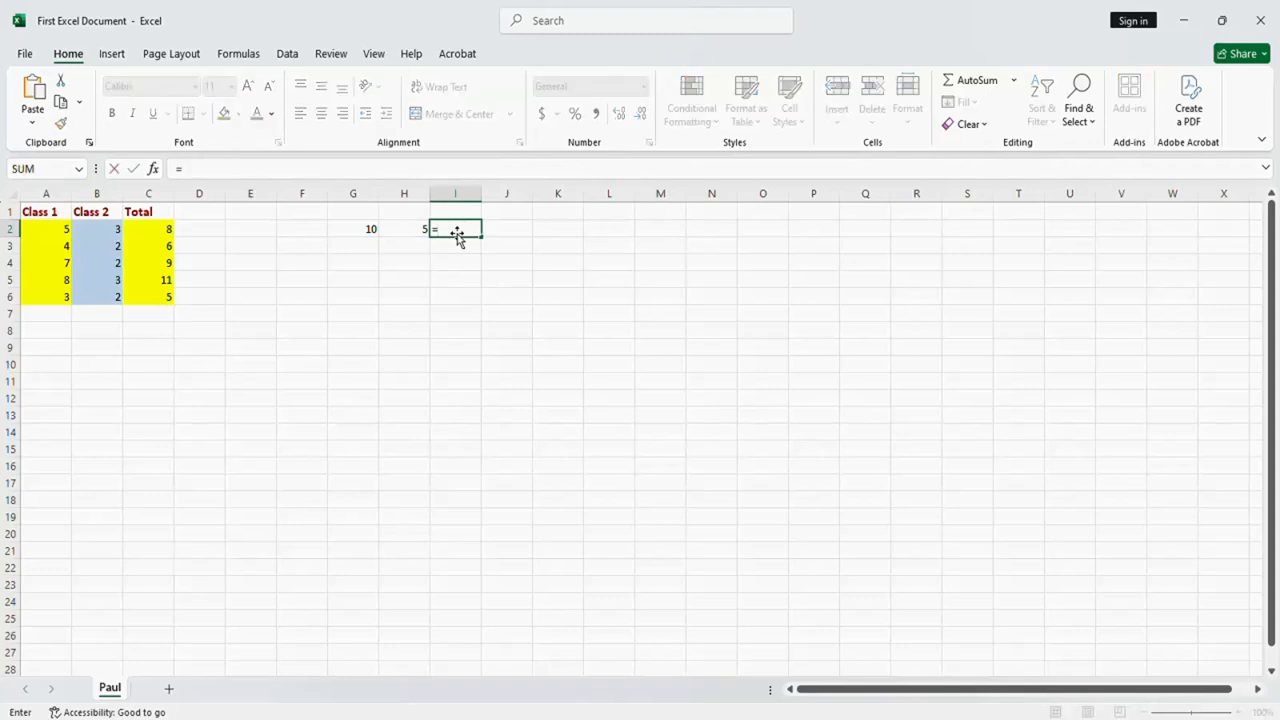
{"action": "left_click", "coordinate": [369, 231]}
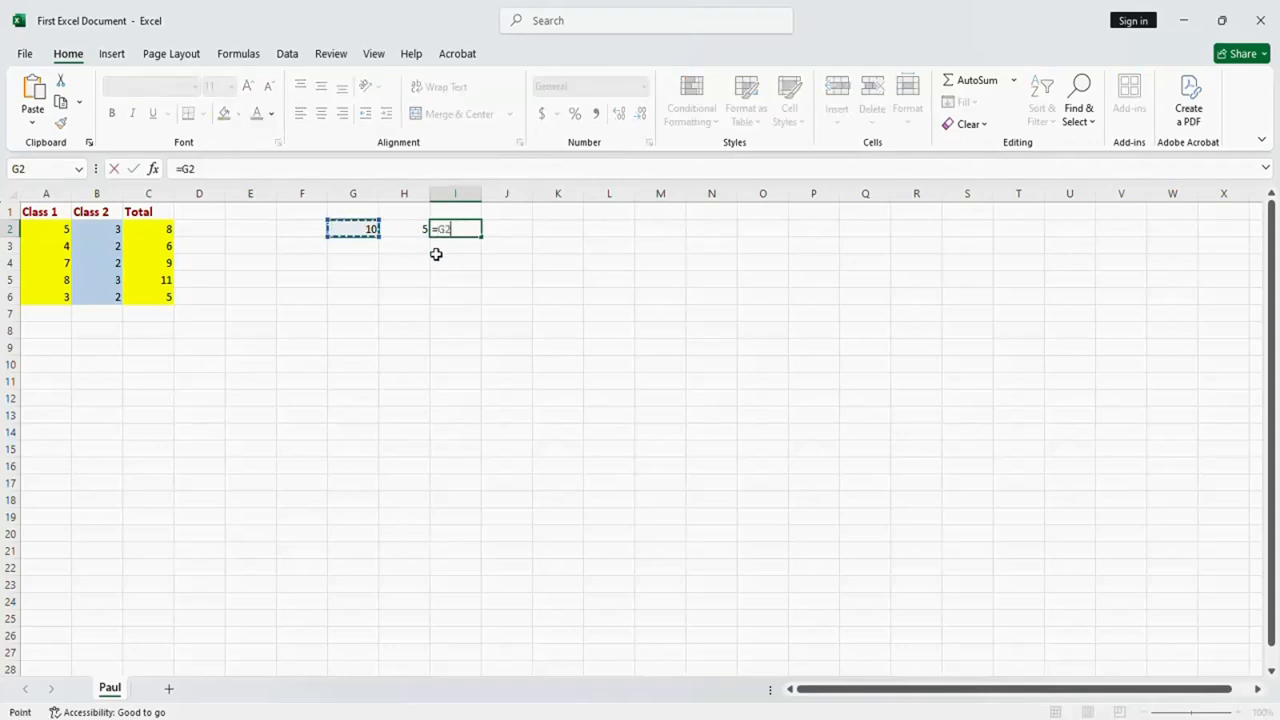
{"action": "type", "text": "-"}
{"action": "left_click", "coordinate": [418, 233]}
{"action": "key", "text": "Return"}
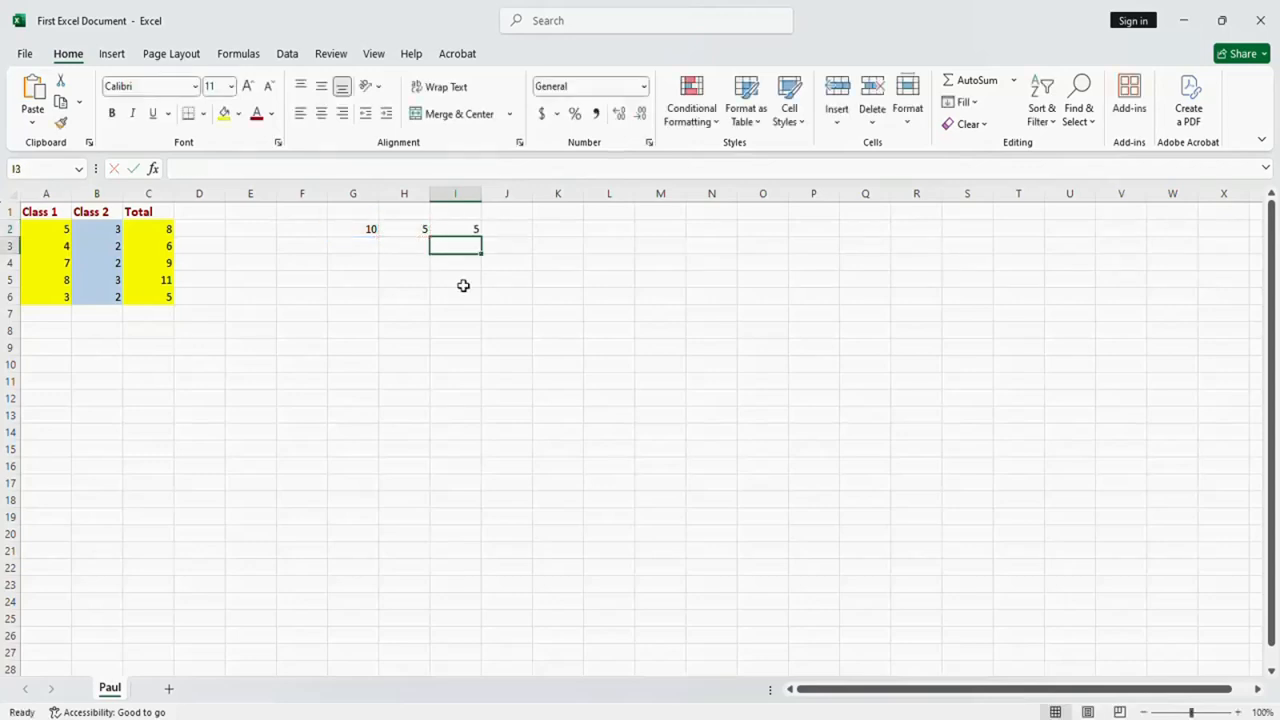
Change the formula in cell I2 to =G2*H2 to multiply the two numbers
{"action": "left_click", "coordinate": [458, 229]}
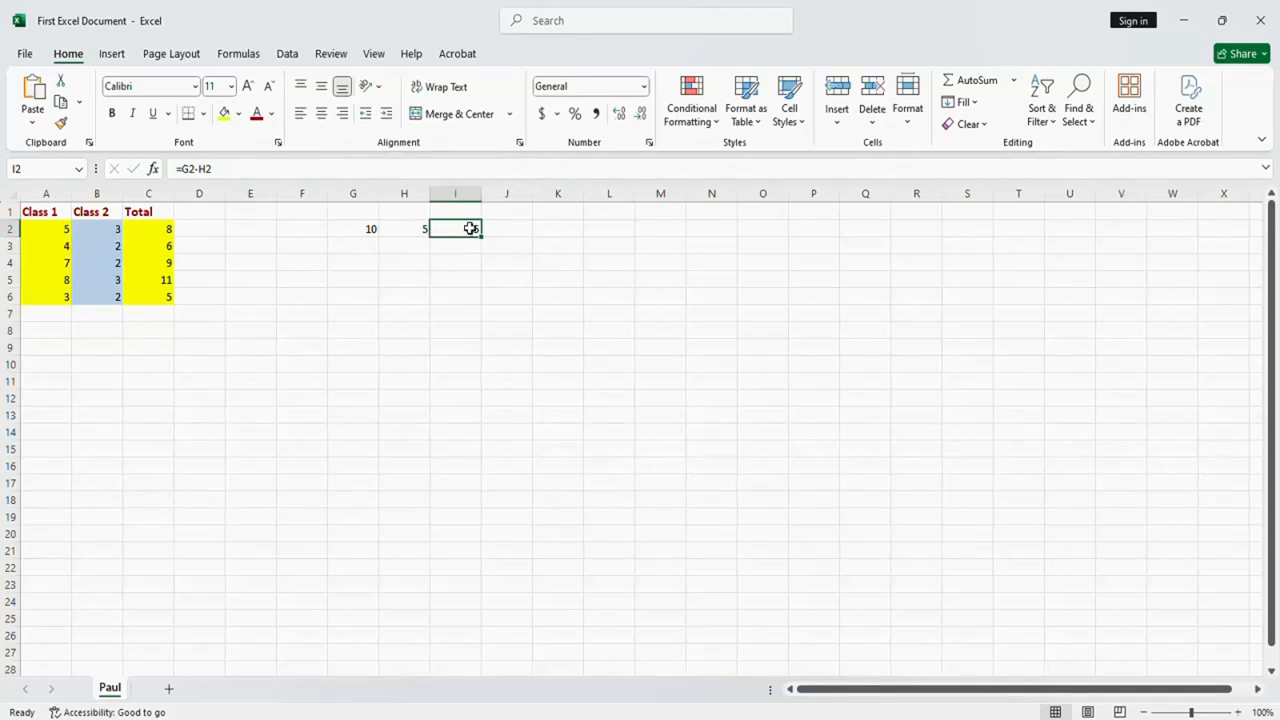
{"action": "left_click", "coordinate": [200, 168]}
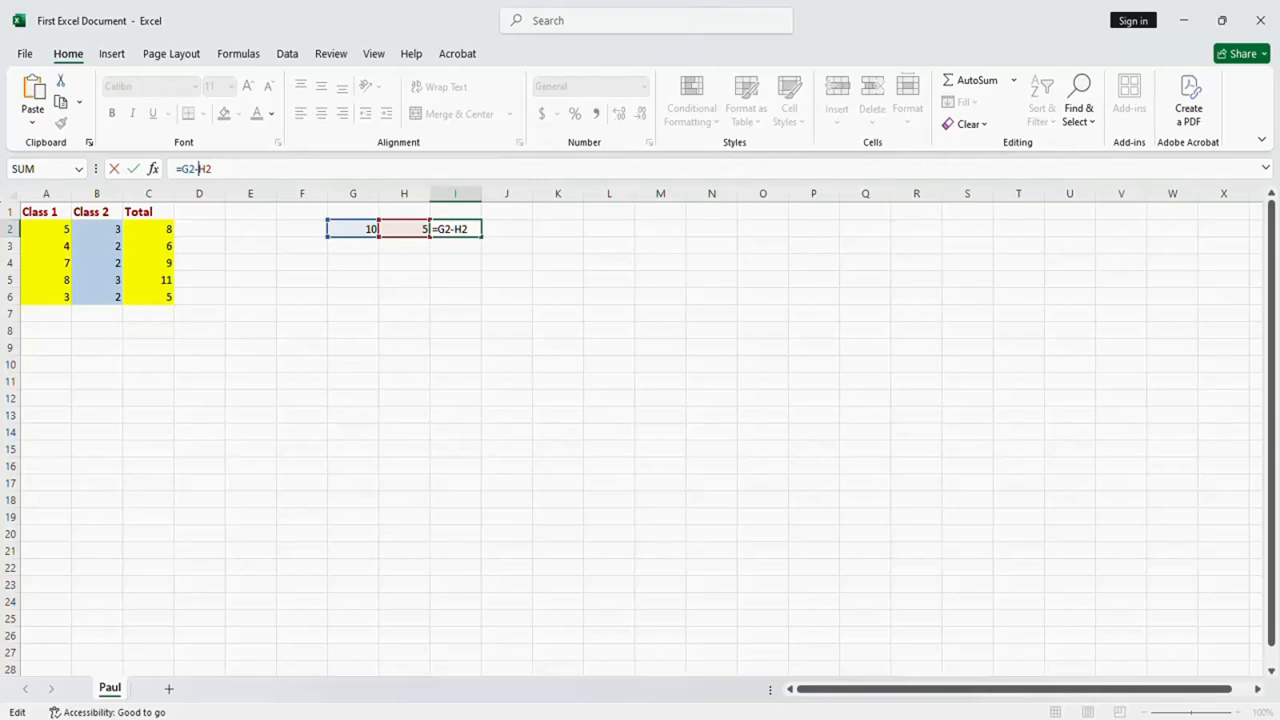
{"action": "key", "text": "BackSpace"}
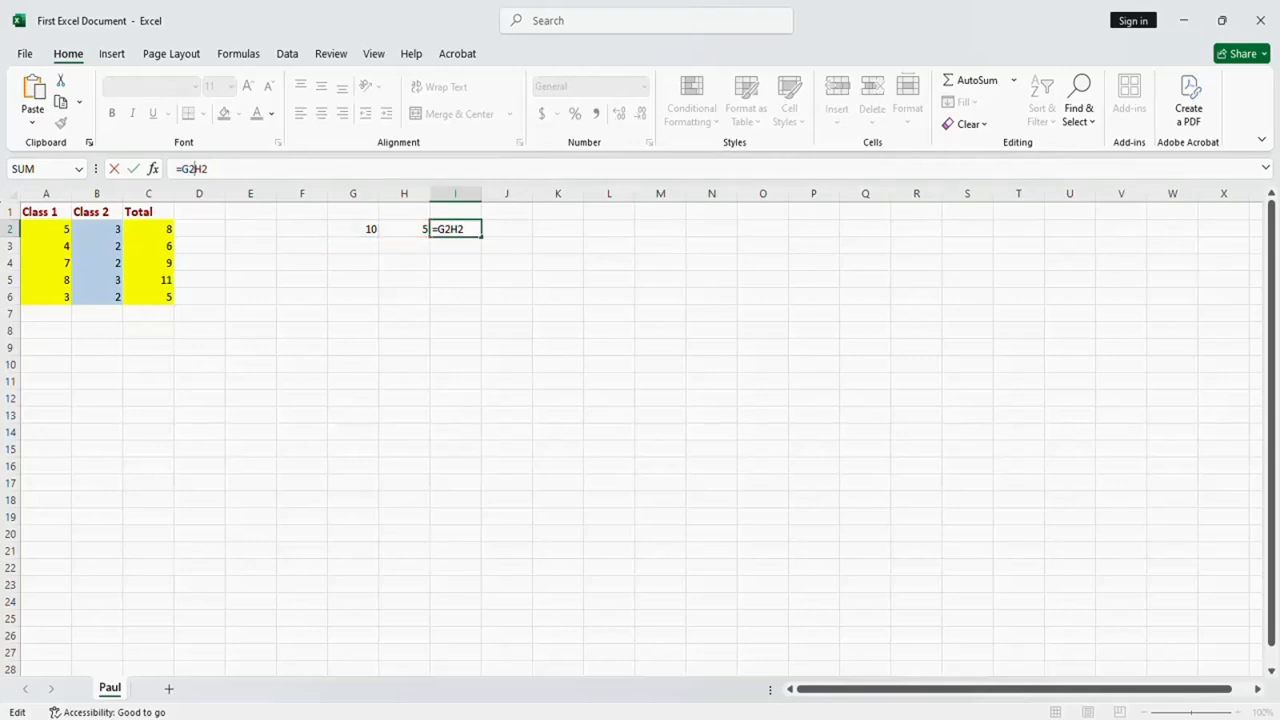
{"action": "type", "text": "*"}
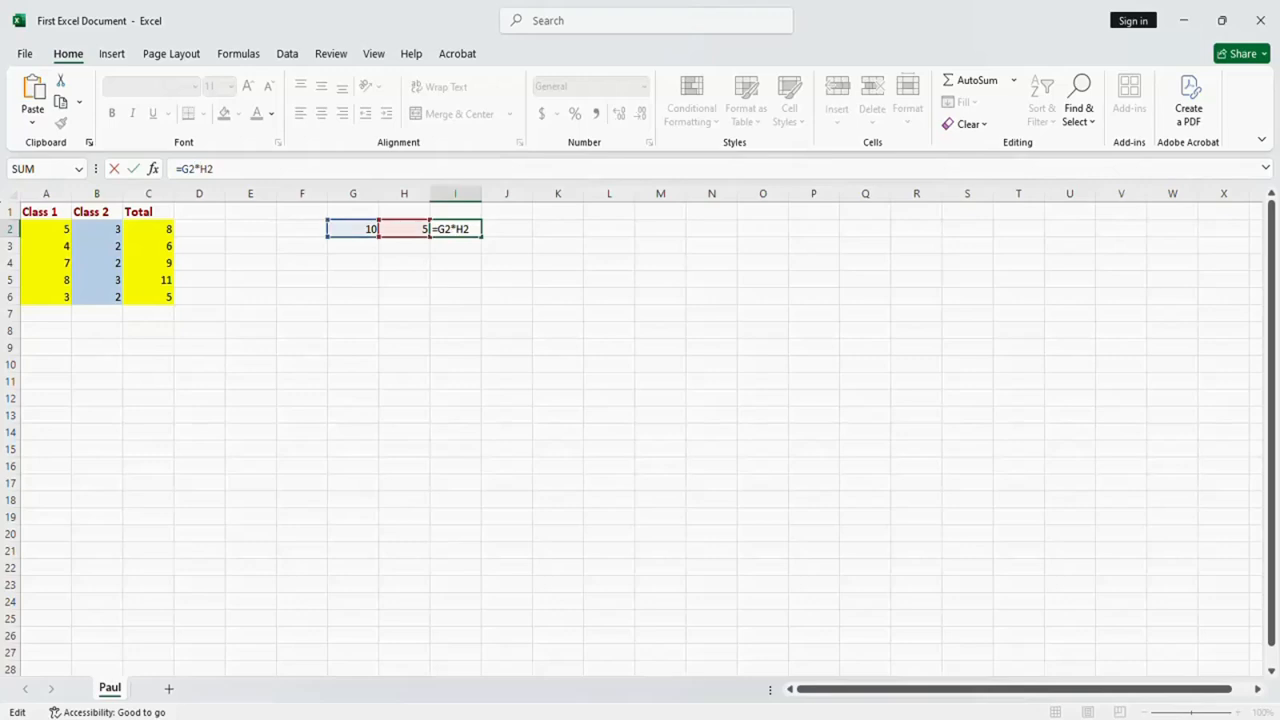
{"action": "key", "text": "Return"}
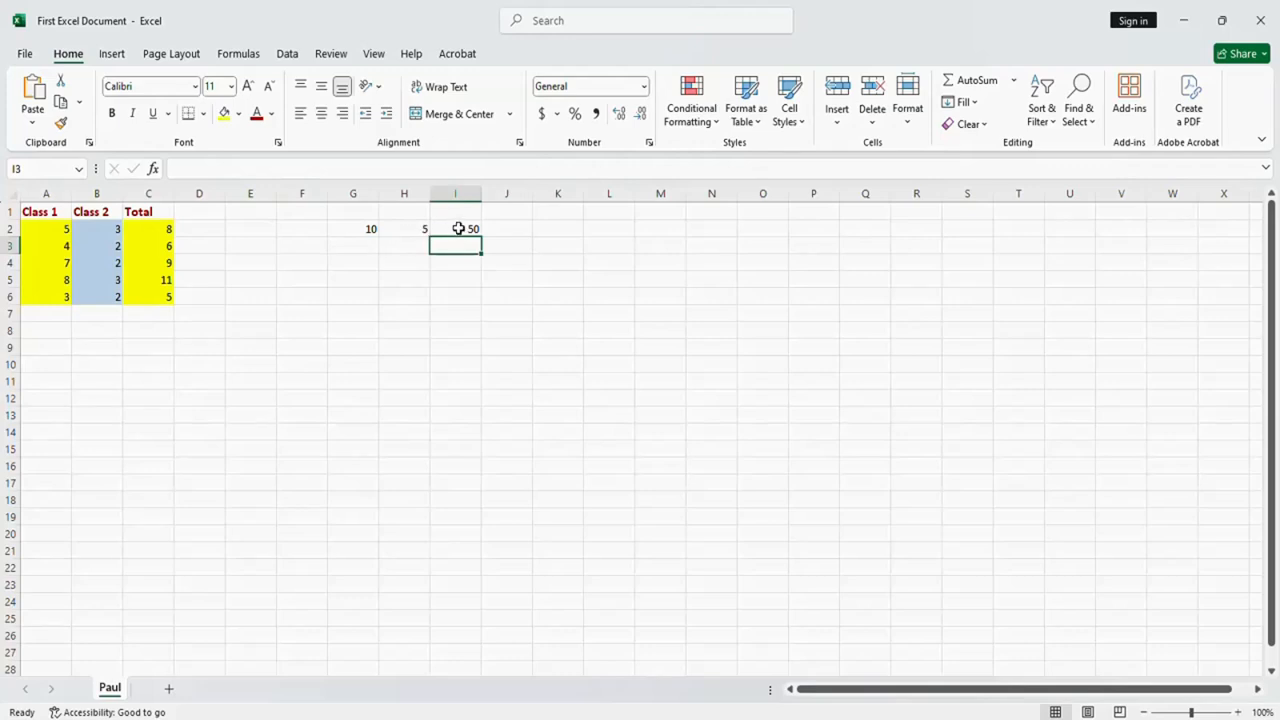
Change the formula in cell I2 to =G2/H2 to divide the first number by the second
{"action": "left_click", "coordinate": [458, 228]}
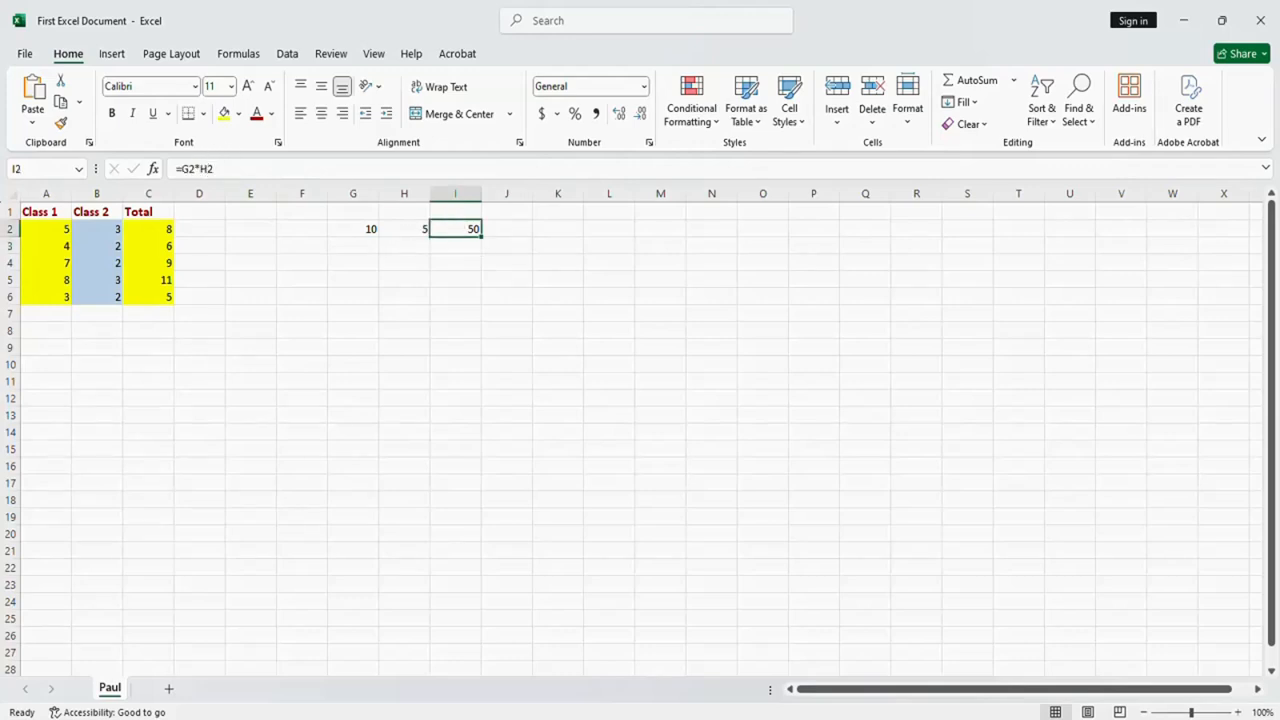
{"action": "left_click", "coordinate": [206, 169]}
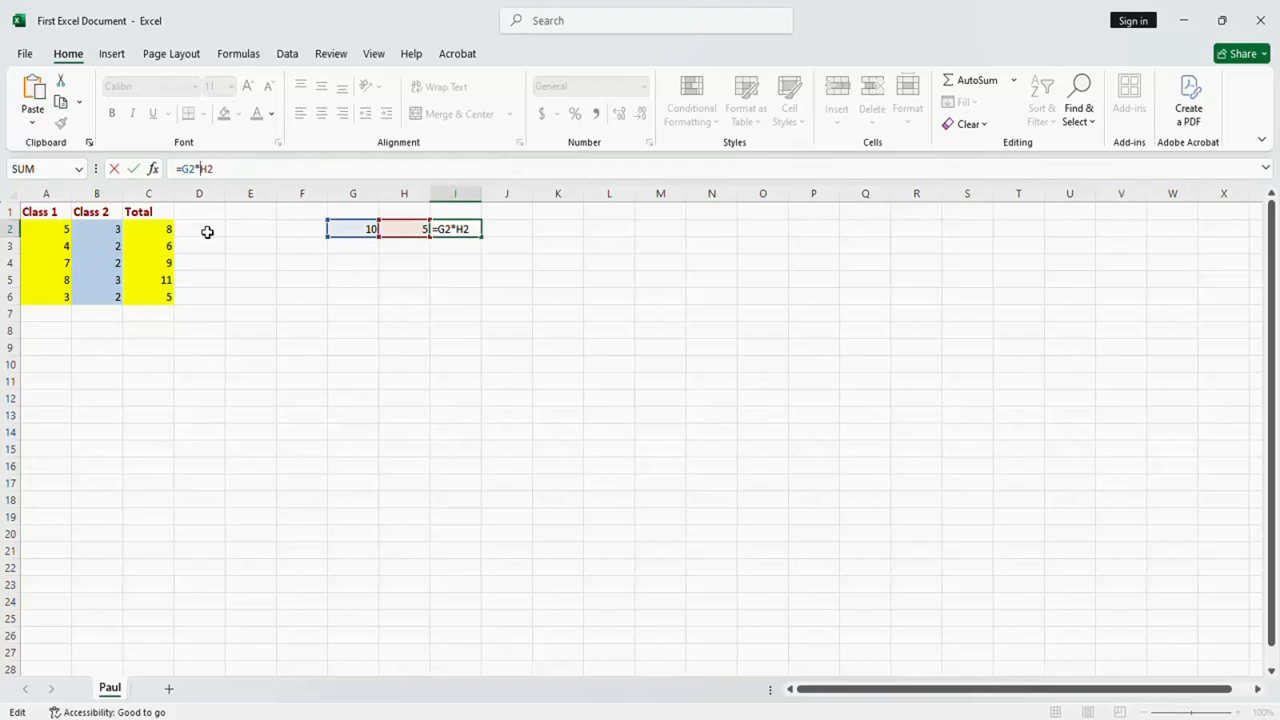
{"action": "key", "text": "BackSpace"}
{"action": "type", "text": "/"}
{"action": "key", "text": "Return"}
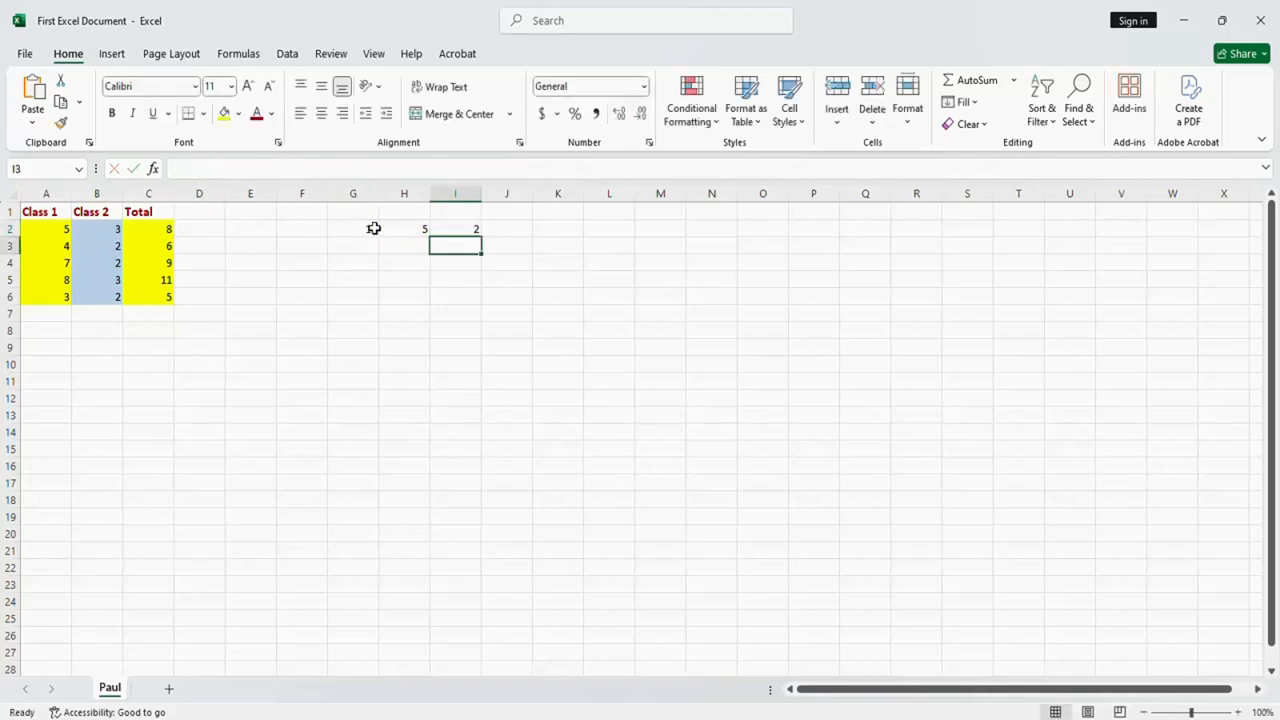
Change the formula in cell I2 to =G2+H2 to add the two numbers
{"action": "left_click", "coordinate": [465, 230]}
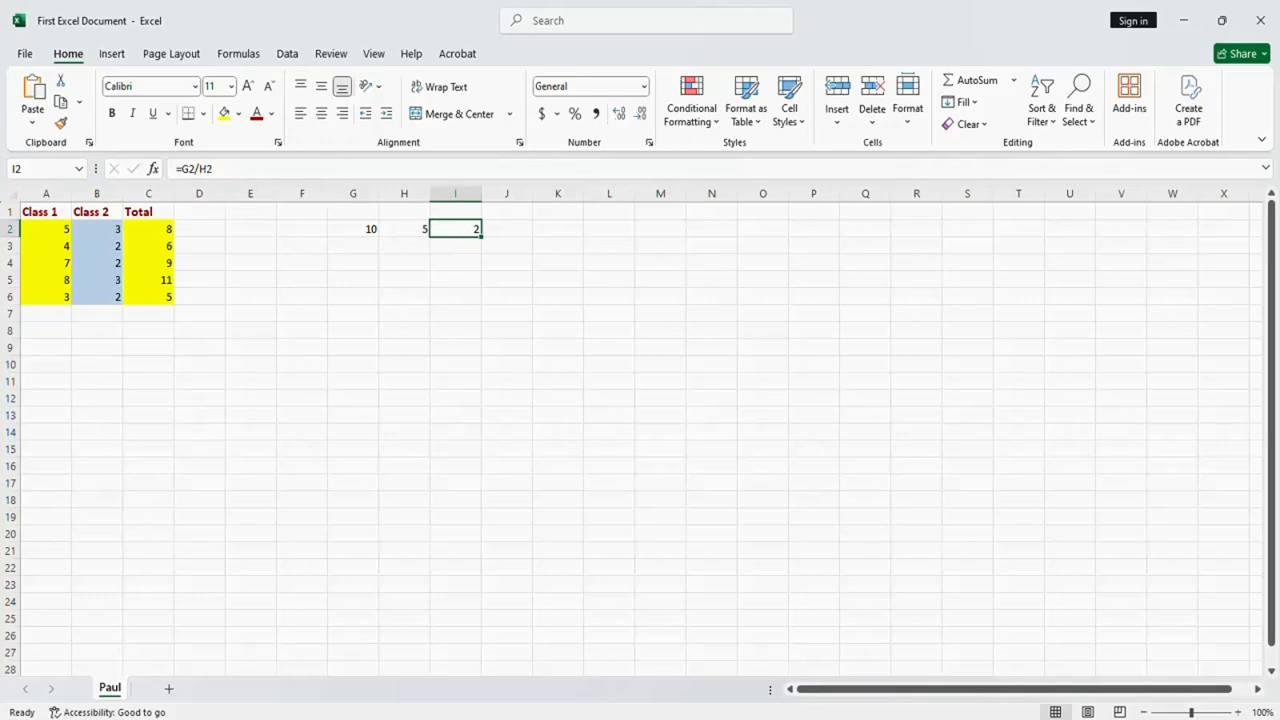
{"action": "left_click", "coordinate": [197, 168]}
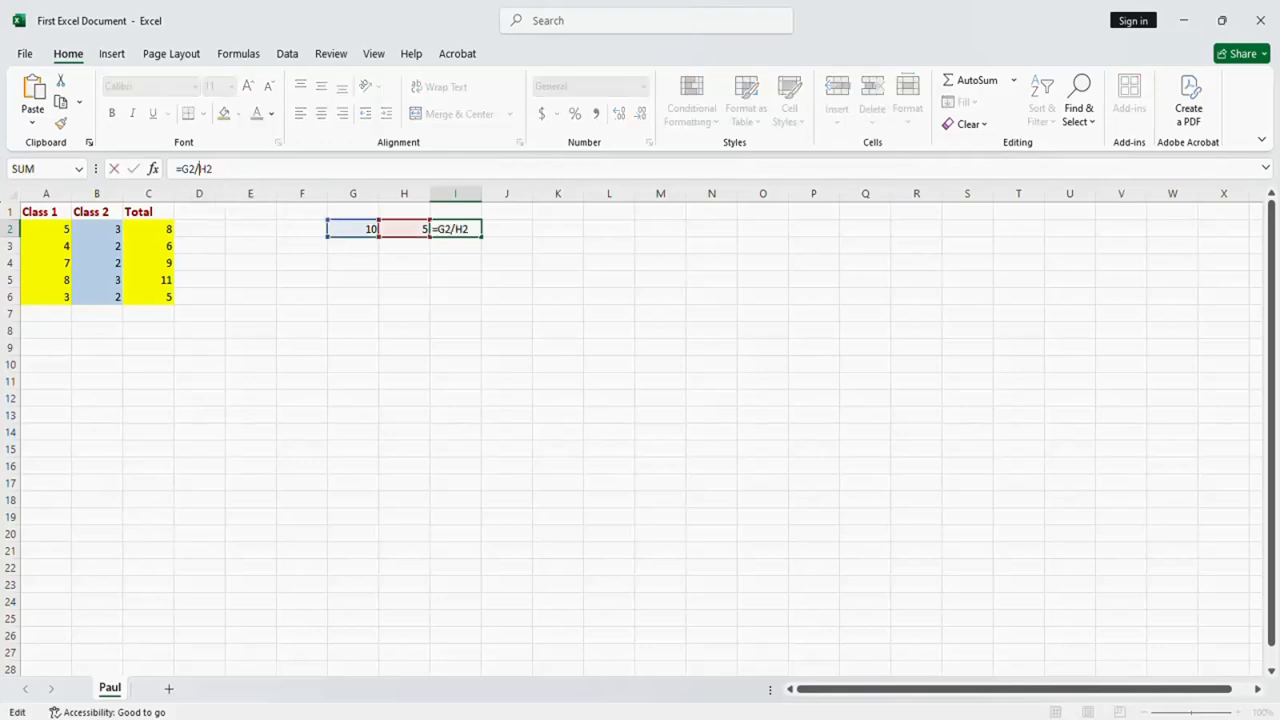
{"action": "key", "text": "BackSpace"}
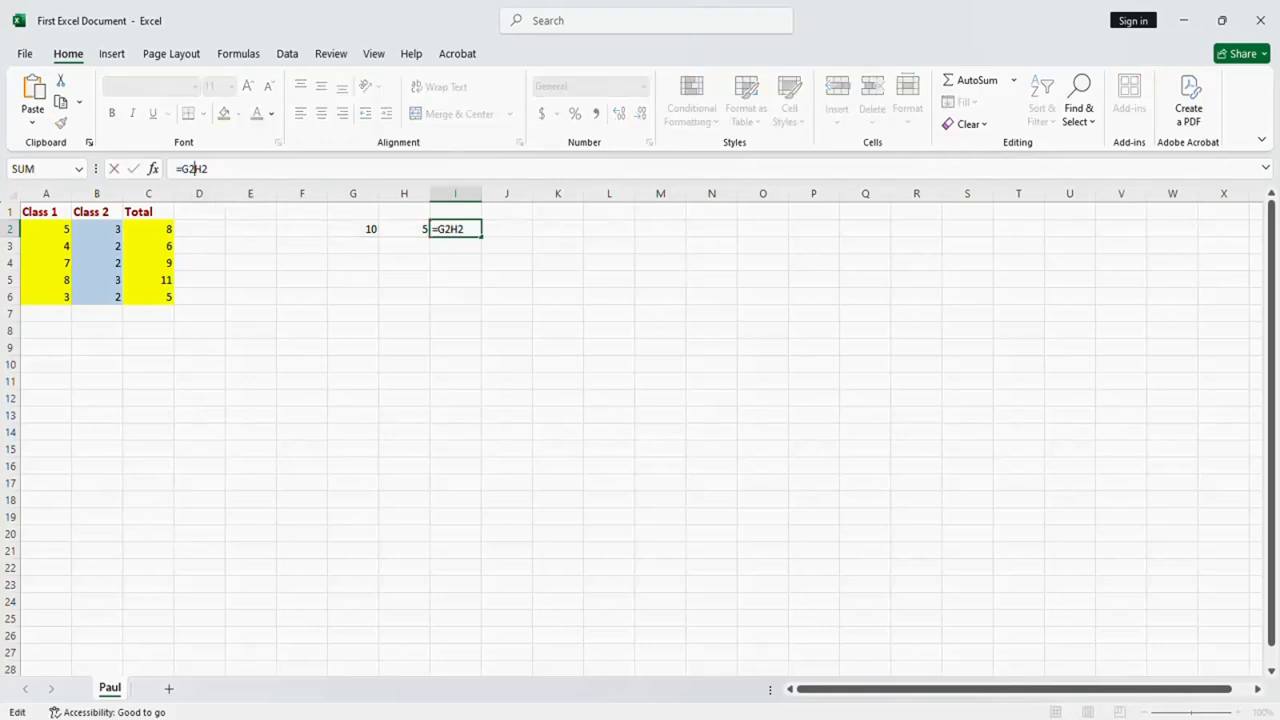
{"action": "type", "text": "+"}
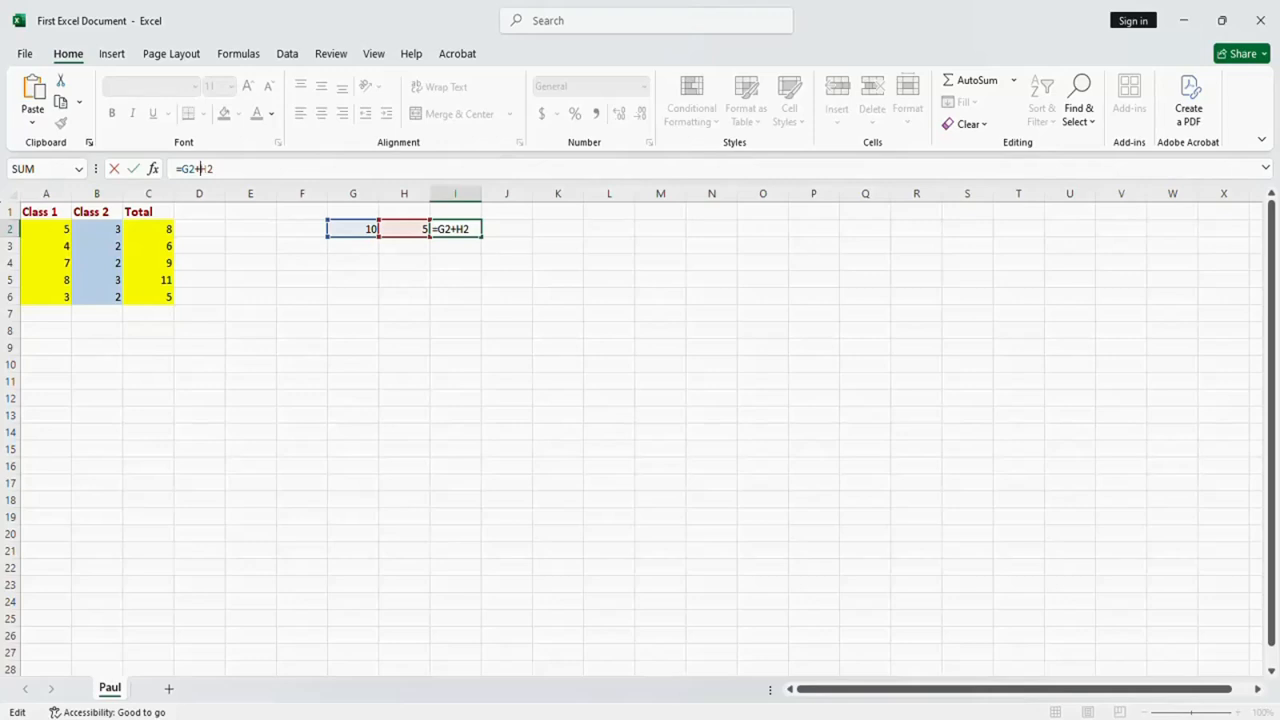
{"action": "key", "text": "Return"}
{"action": "left_click", "coordinate": [463, 228]}
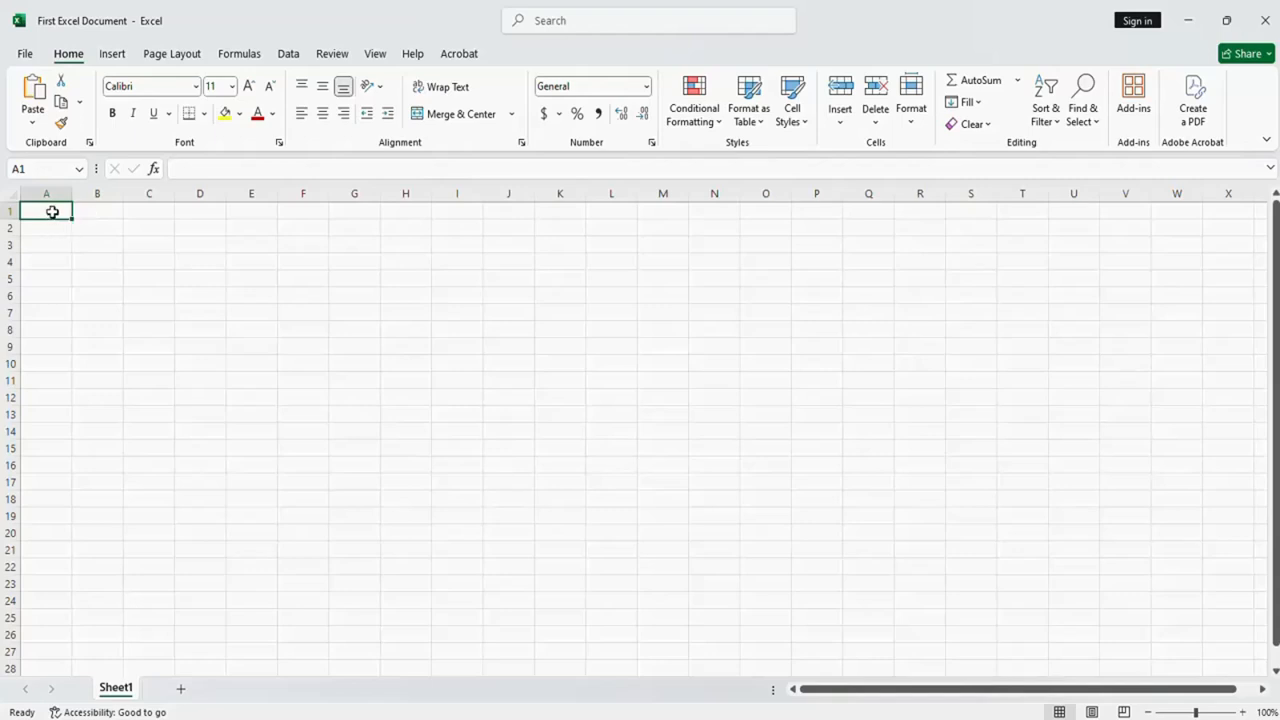
Enter the numbers 5, 10, 8, 9 and 5 in cells A1 to A5 of the blank Sheet1
{"action": "type", "text": "5"}
{"action": "key", "text": "Return"}
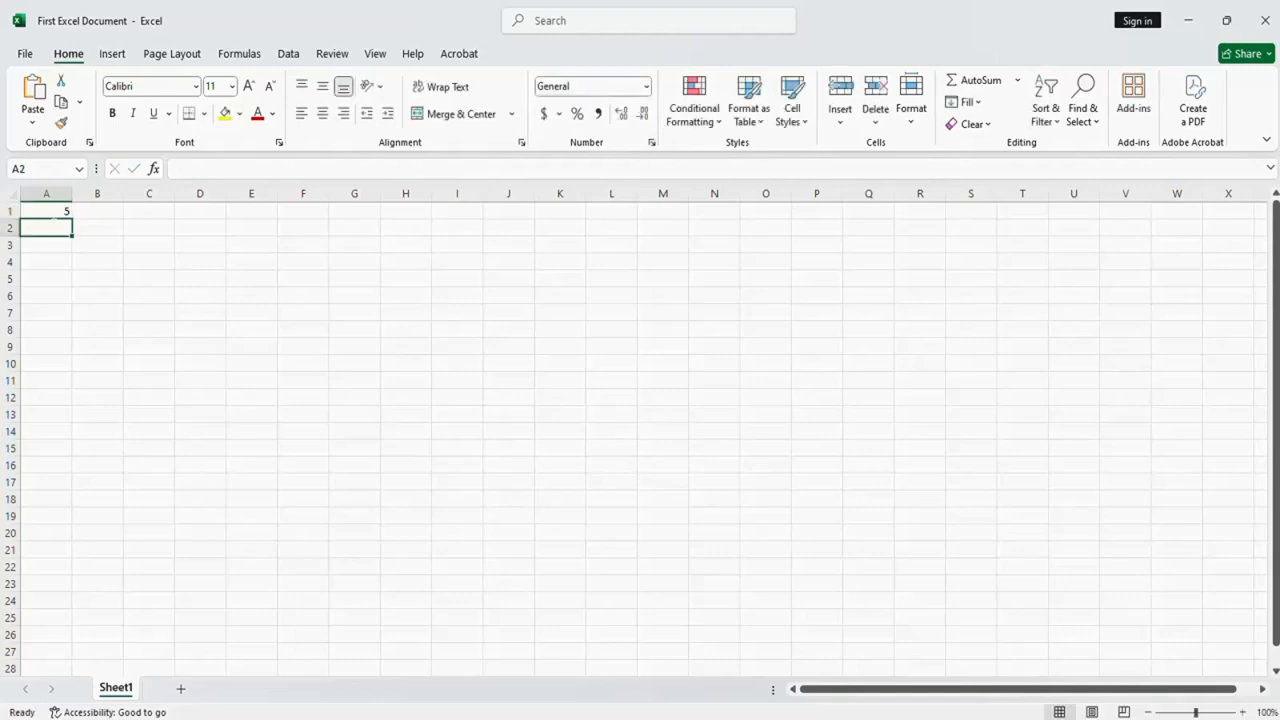
{"action": "type", "text": "10"}
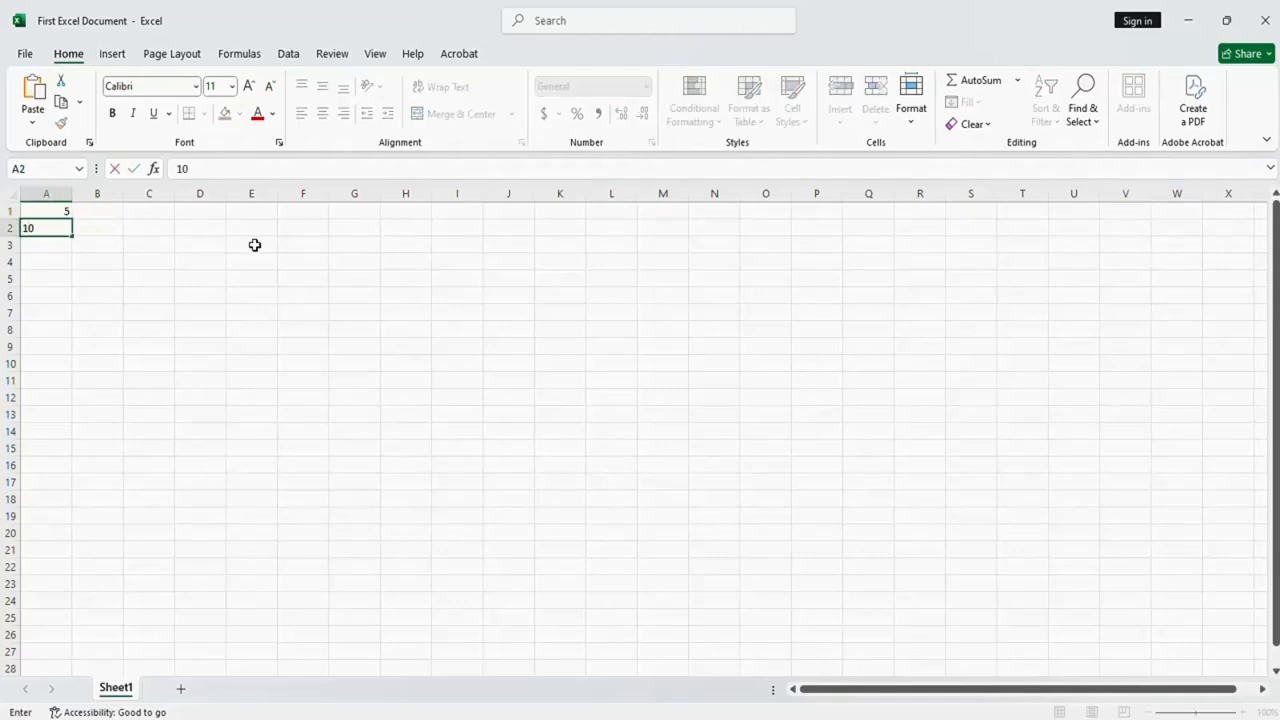
{"action": "key", "text": "Return"}
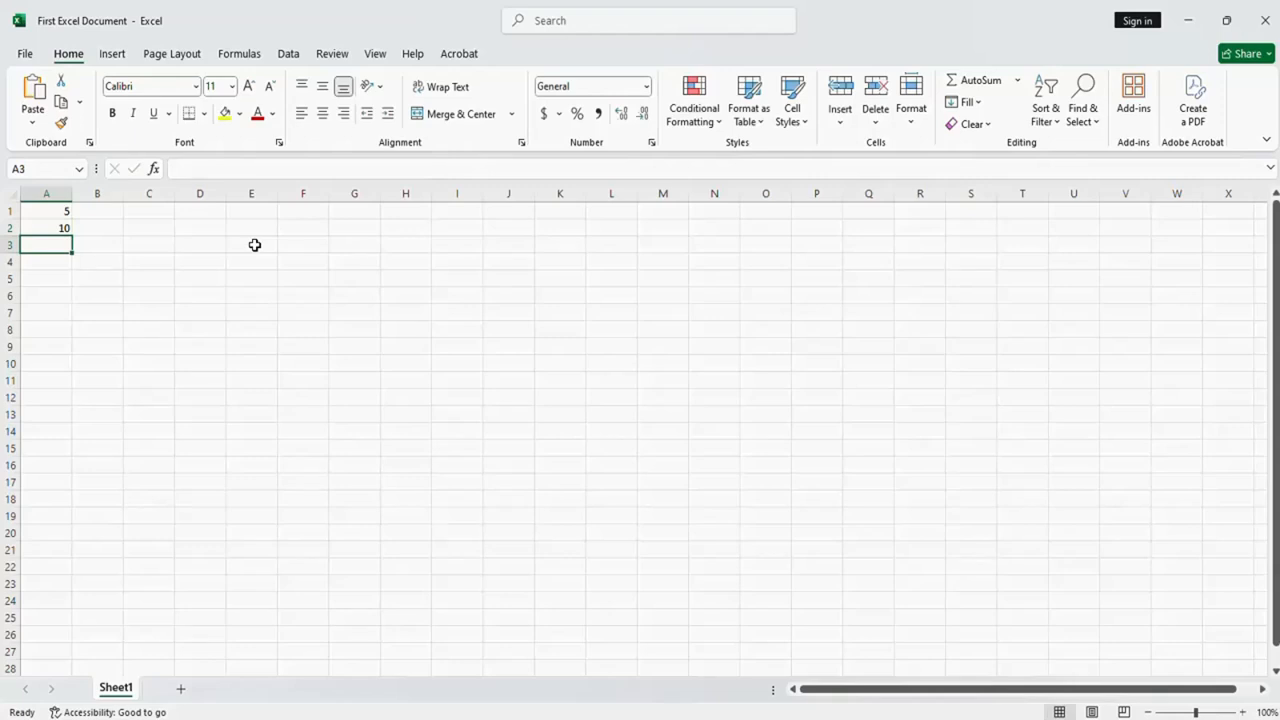
{"action": "type", "text": "8"}
{"action": "key", "text": "Return"}
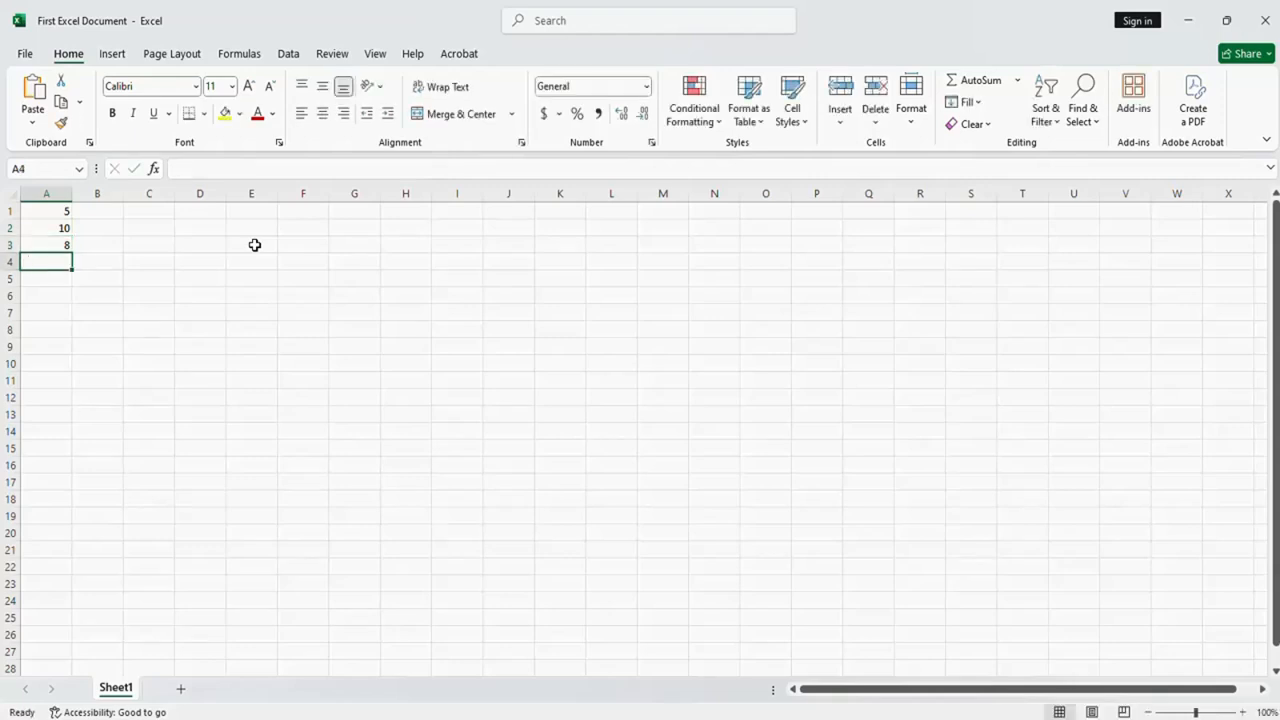
{"action": "type", "text": "9"}
{"action": "key", "text": "Return"}
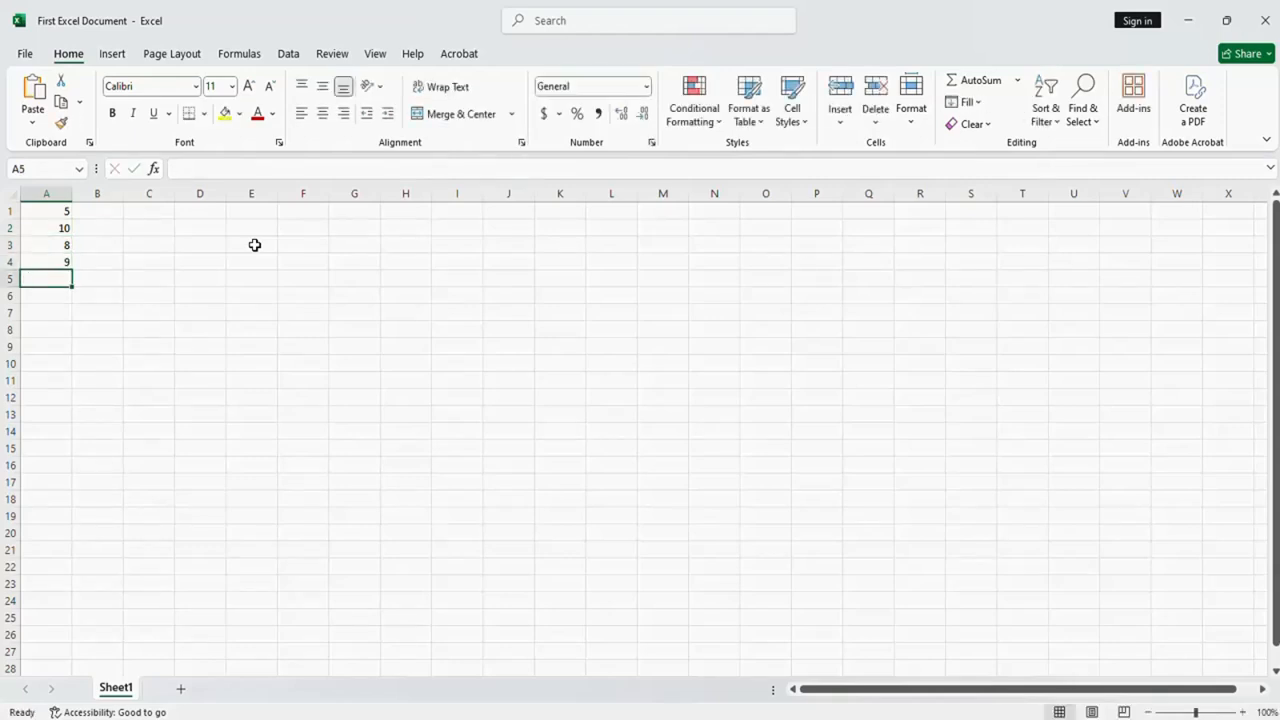
{"action": "type", "text": "5"}
{"action": "key", "text": "Return"}
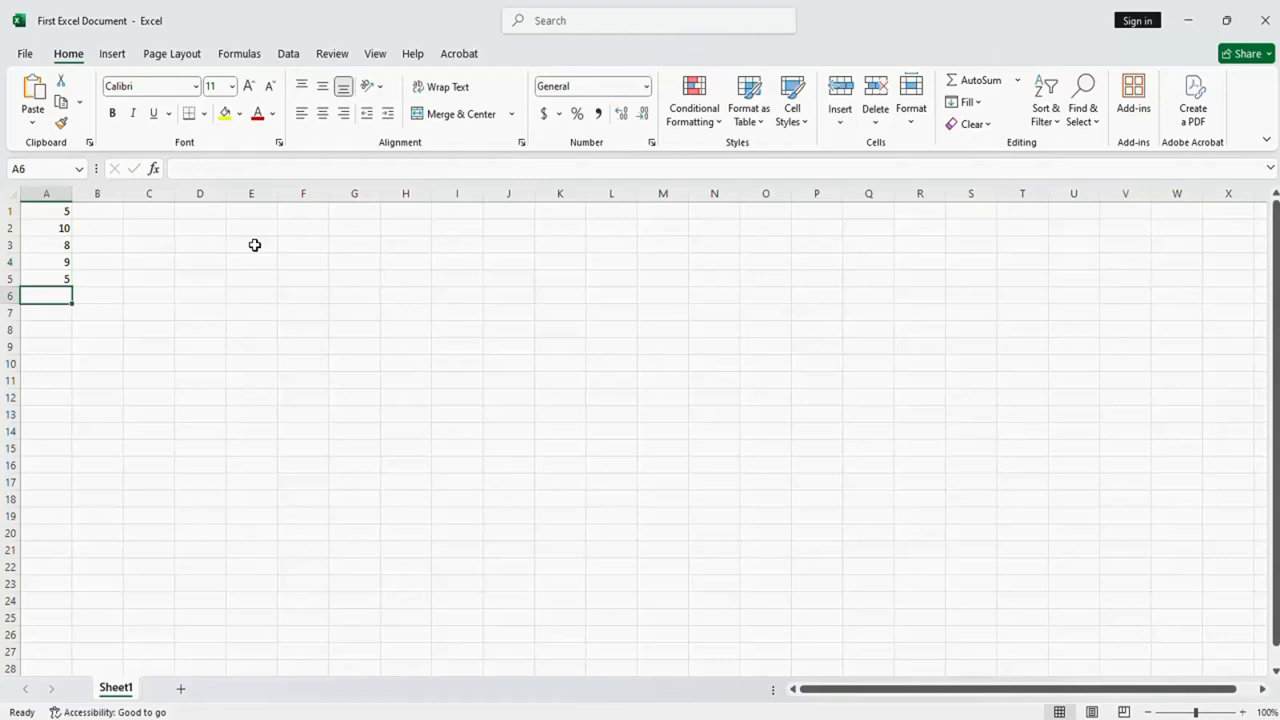
Select the numbers in A1:A5 and total them with AutoSum in the cell below
{"action": "left_click_drag", "start_coordinate": [49, 216], "coordinate": [49, 273]}
{"action": "left_click", "coordinate": [51, 214]}
{"action": "left_click", "coordinate": [77, 208]}
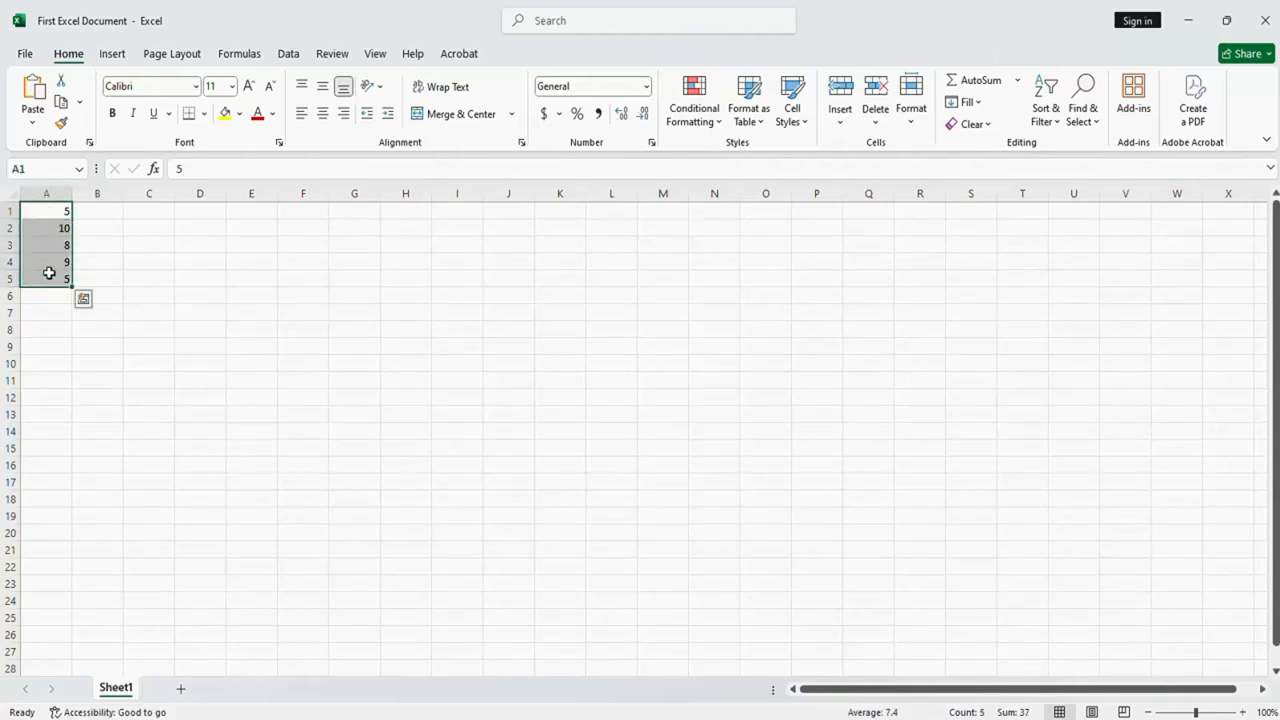
{"action": "left_click", "coordinate": [961, 82]}
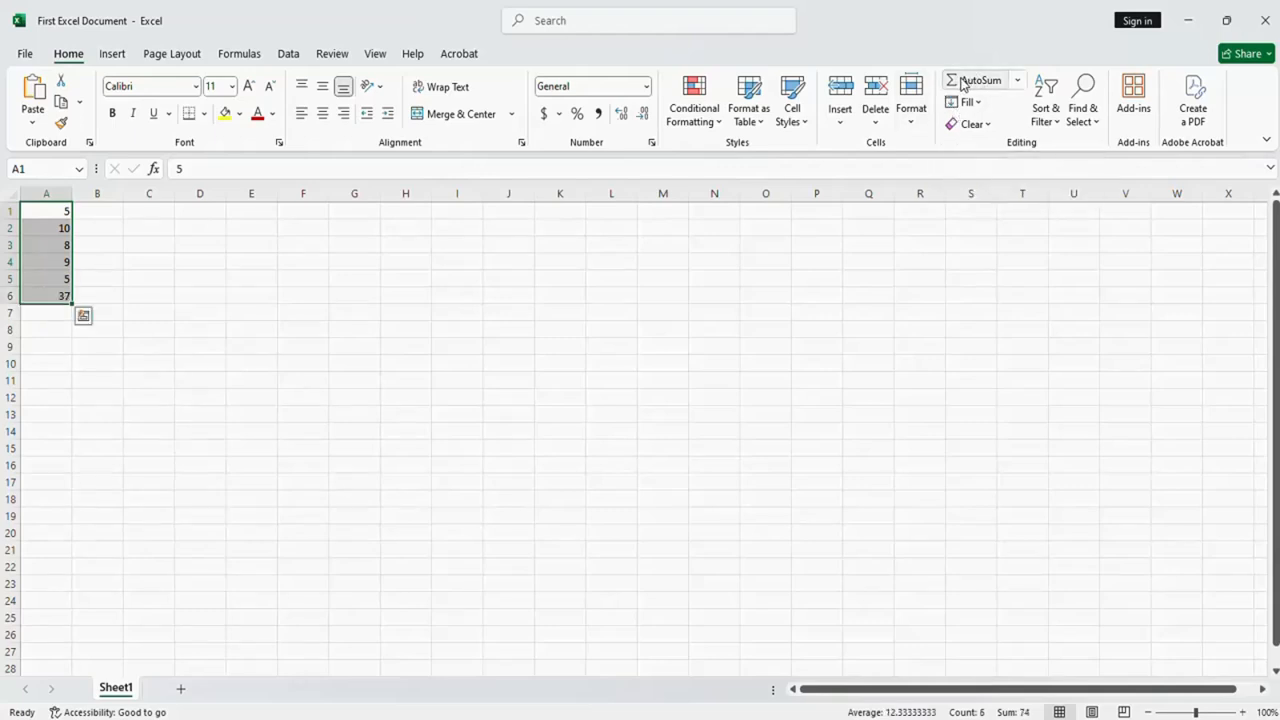
Delete the AutoSum total from cell A6 and deselect the cell
{"action": "left_click", "coordinate": [61, 295]}
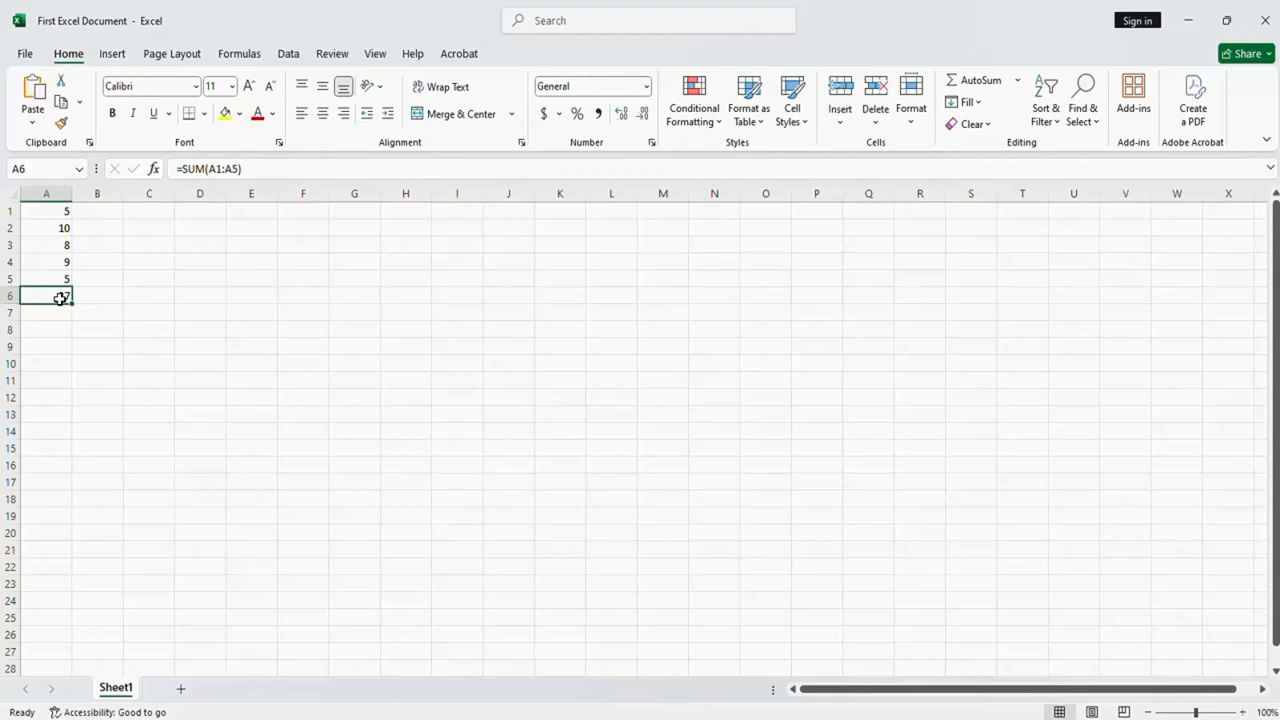
{"action": "key", "text": "Delete"}
{"action": "left_click", "coordinate": [108, 273]}
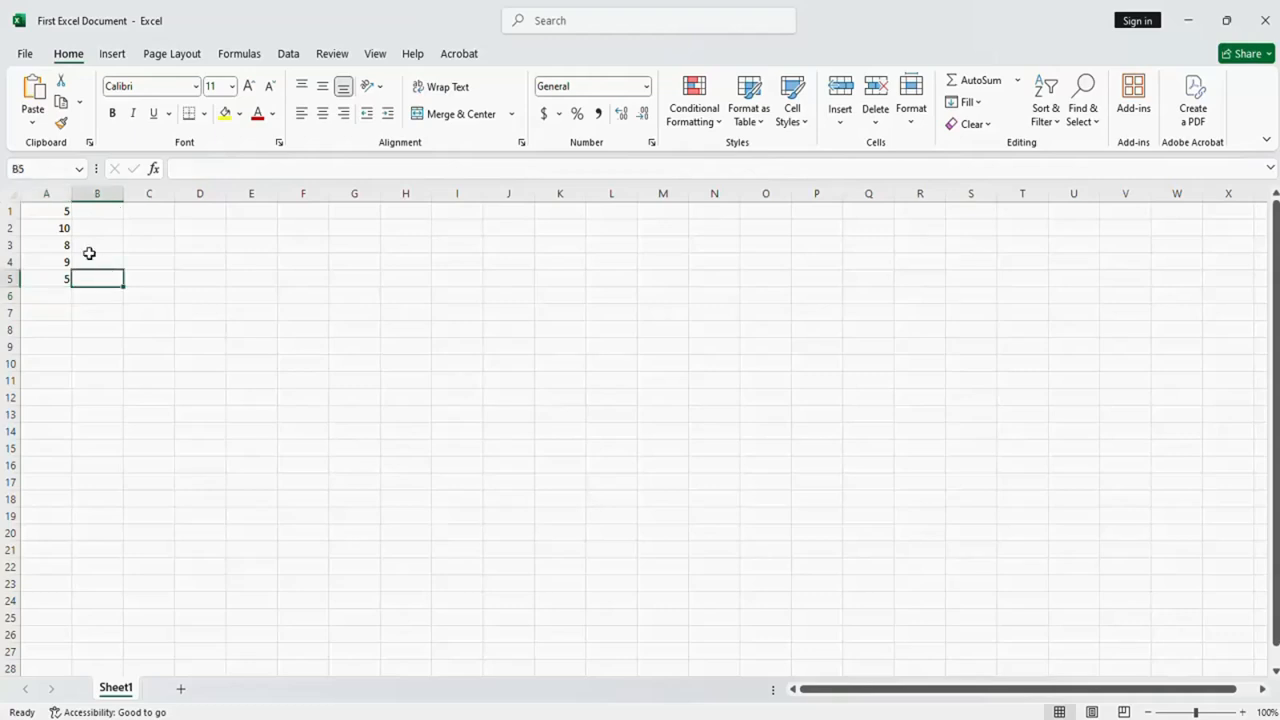
Sum the numbers in A1:A5 once more with AutoSum
{"action": "left_click", "coordinate": [58, 213]}
{"action": "left_click_drag", "start_coordinate": [58, 213], "coordinate": [51, 272]}
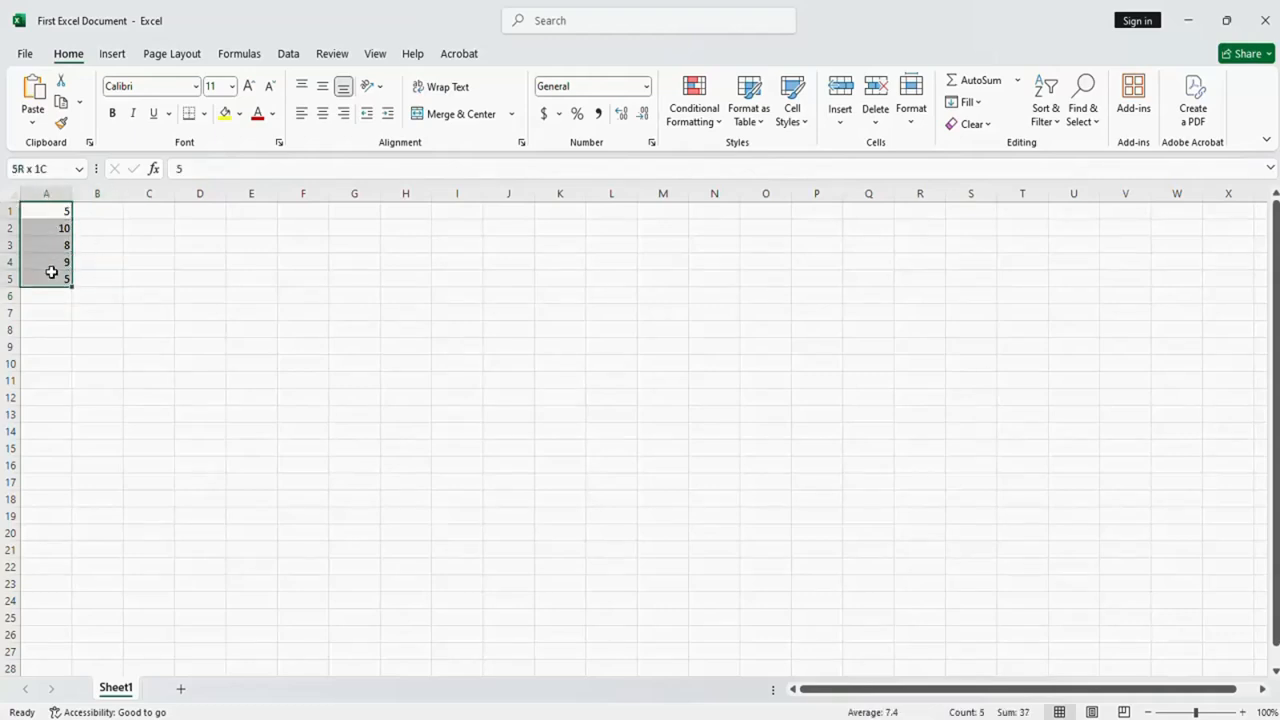
{"action": "left_click", "coordinate": [970, 88]}
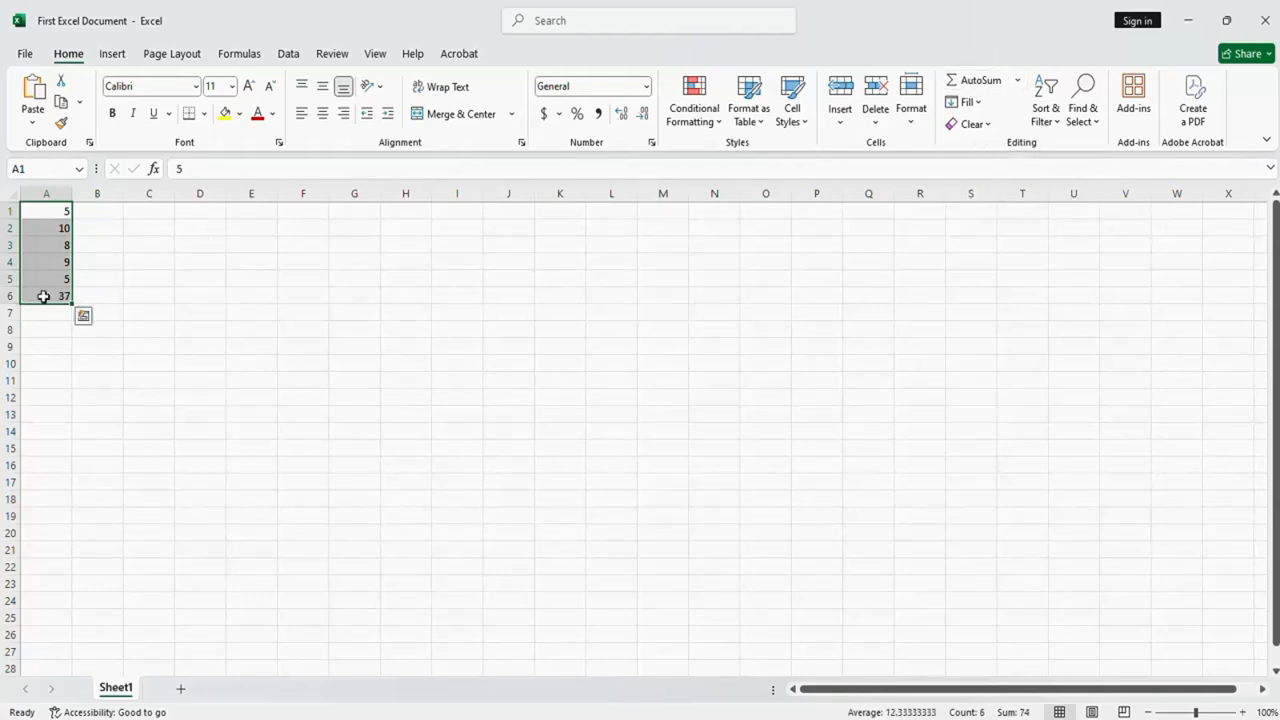
Clear the total in cell A6 and the numbers in A1:A5
{"action": "left_click", "coordinate": [43, 296]}
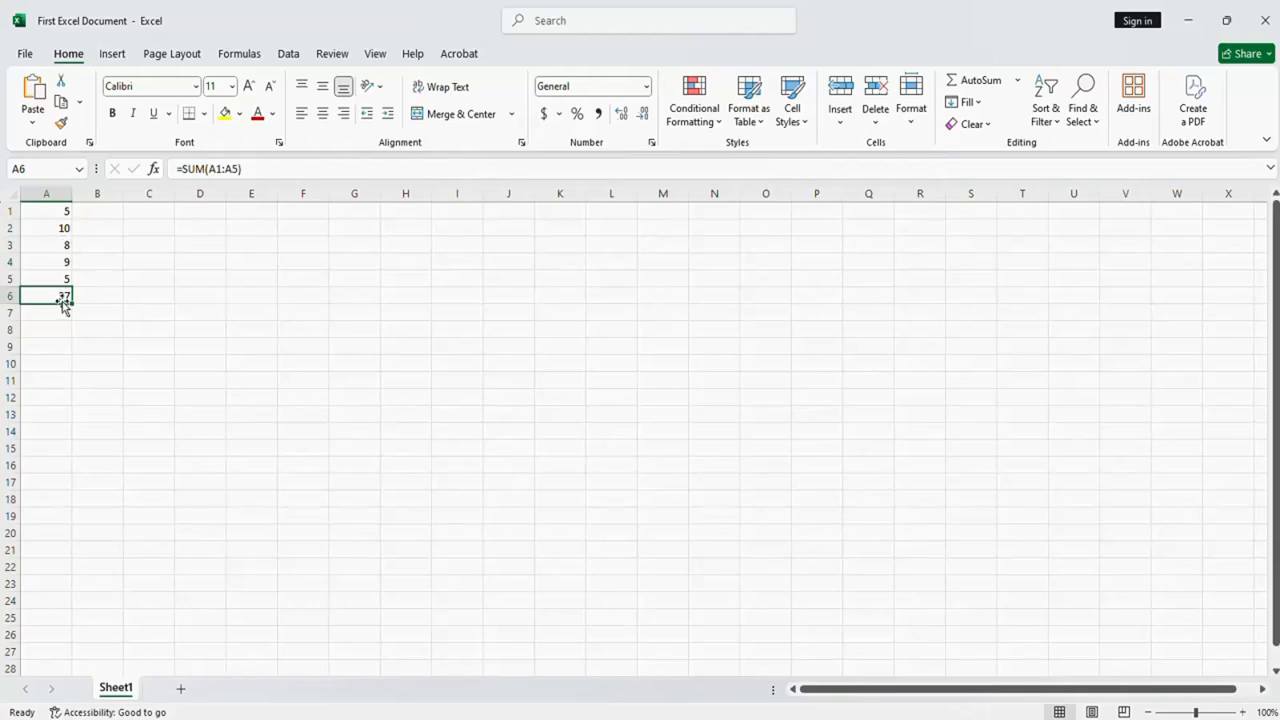
{"action": "key", "text": "Delete"}
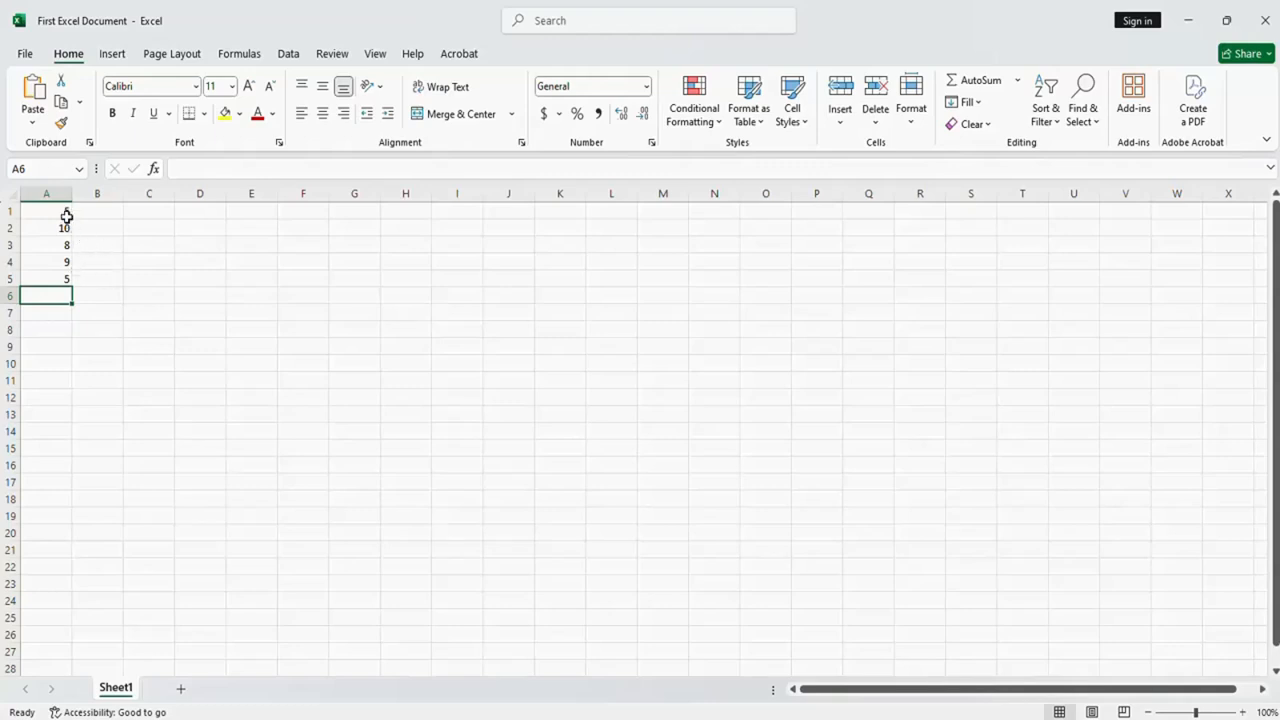
{"action": "left_click", "coordinate": [107, 214]}
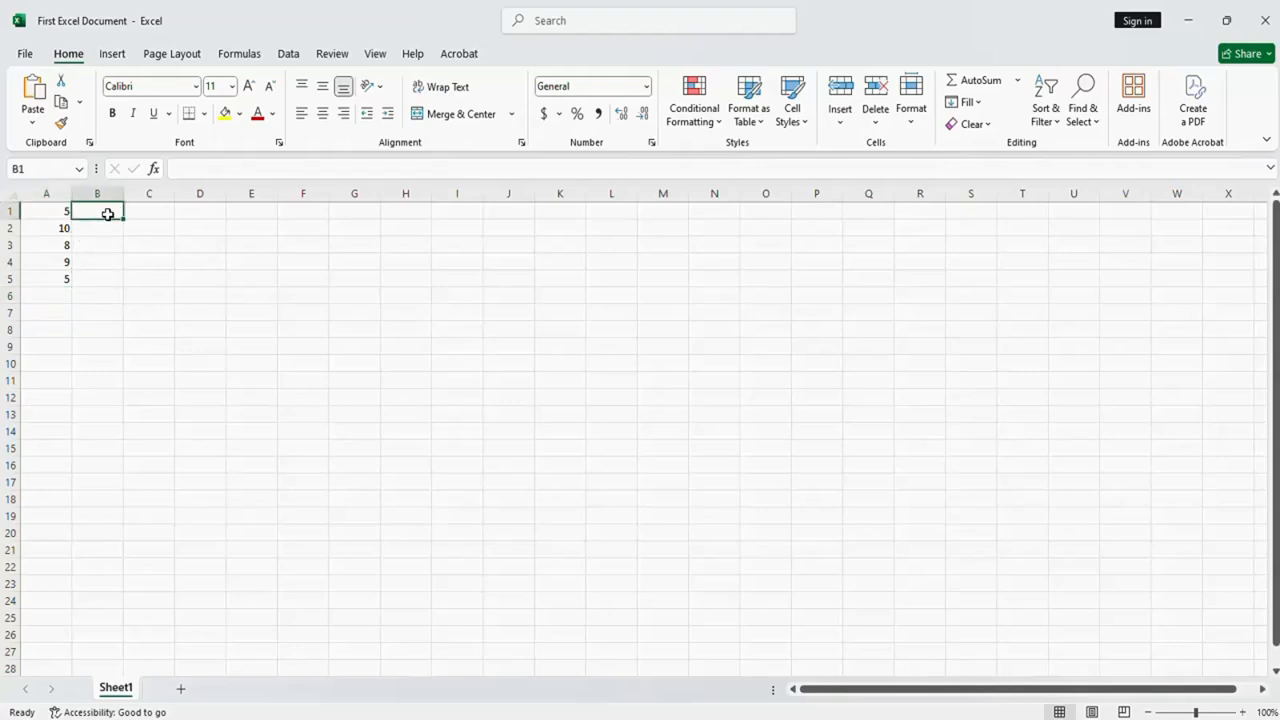
{"action": "left_click_drag", "start_coordinate": [62, 213], "coordinate": [60, 278]}
{"action": "key", "text": "Delete"}
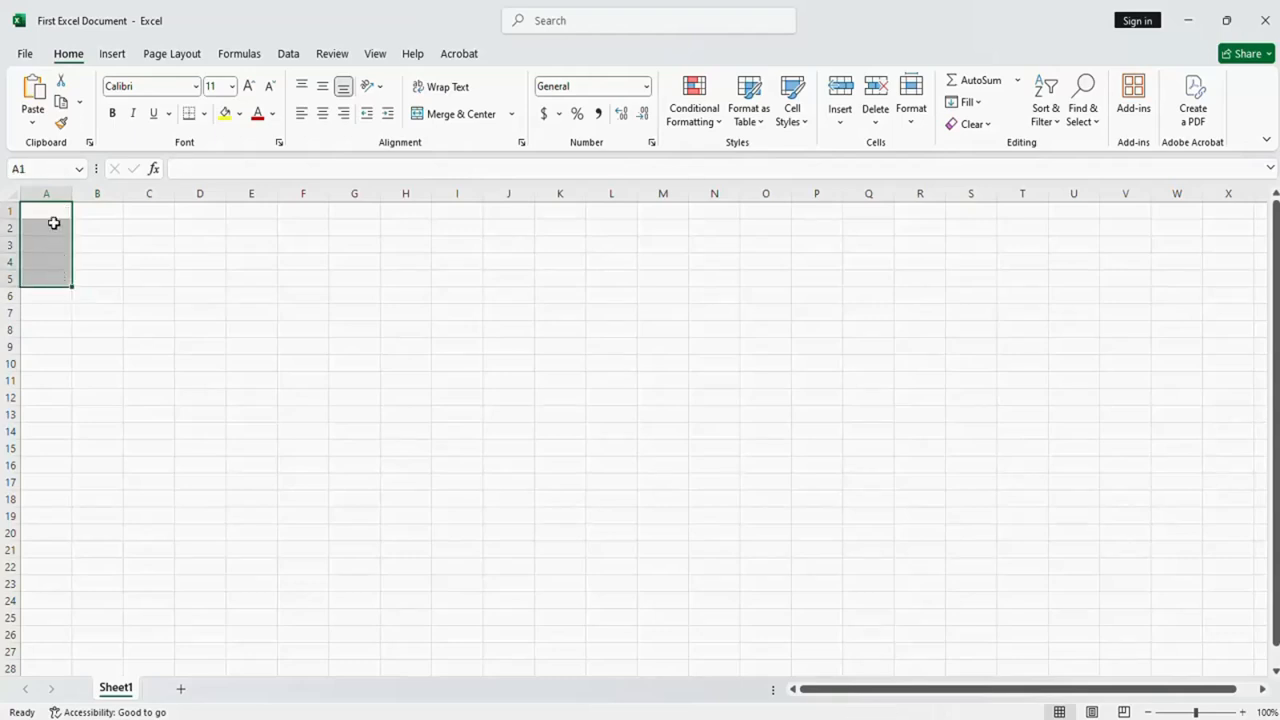
Enter the headings Numbers in A1 and Sum in B1, and make the whole of row 1 bold
{"action": "left_click", "coordinate": [52, 212]}
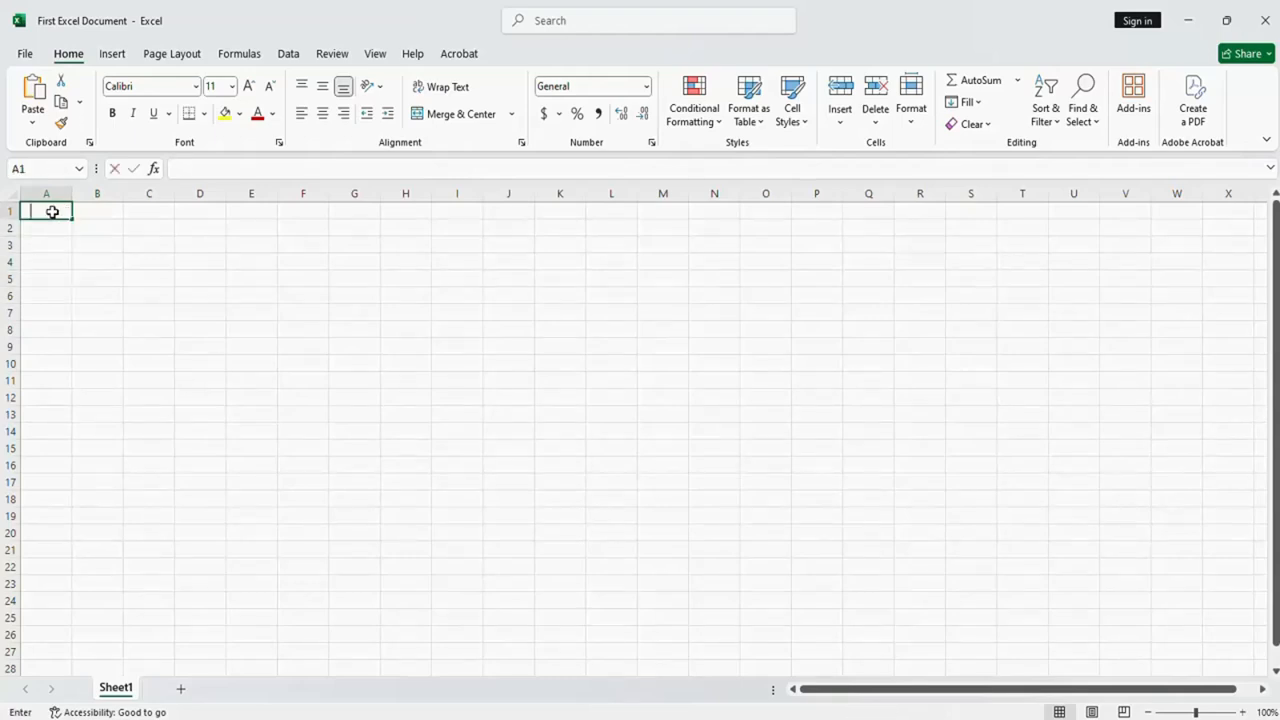
{"action": "type", "text": "Number"}
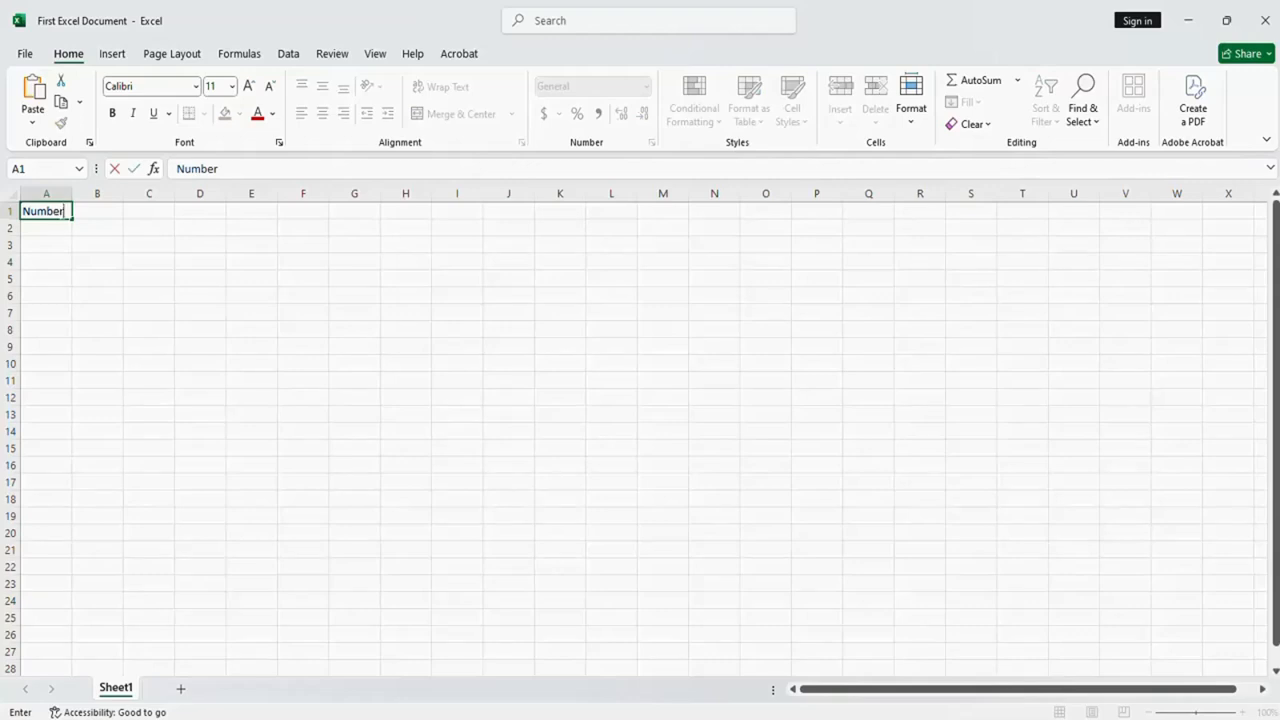
{"action": "type", "text": "s"}
{"action": "left_click", "coordinate": [87, 213]}
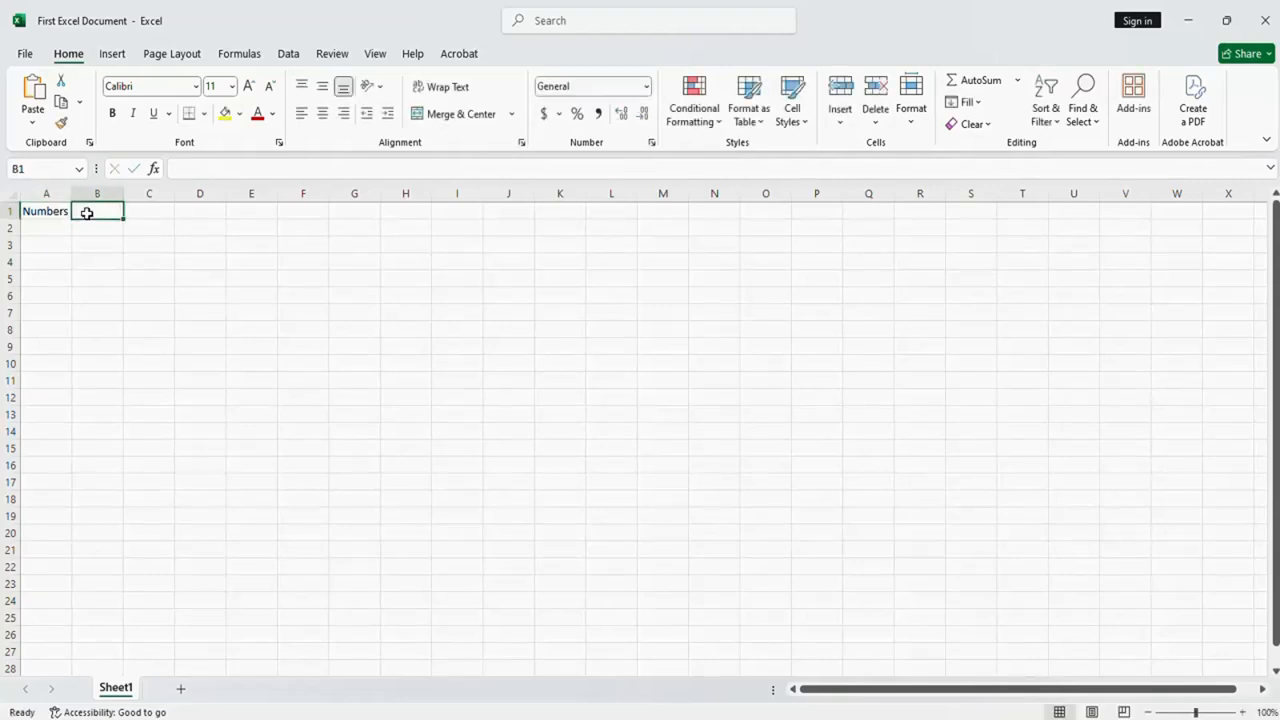
{"action": "type", "text": "Sum"}
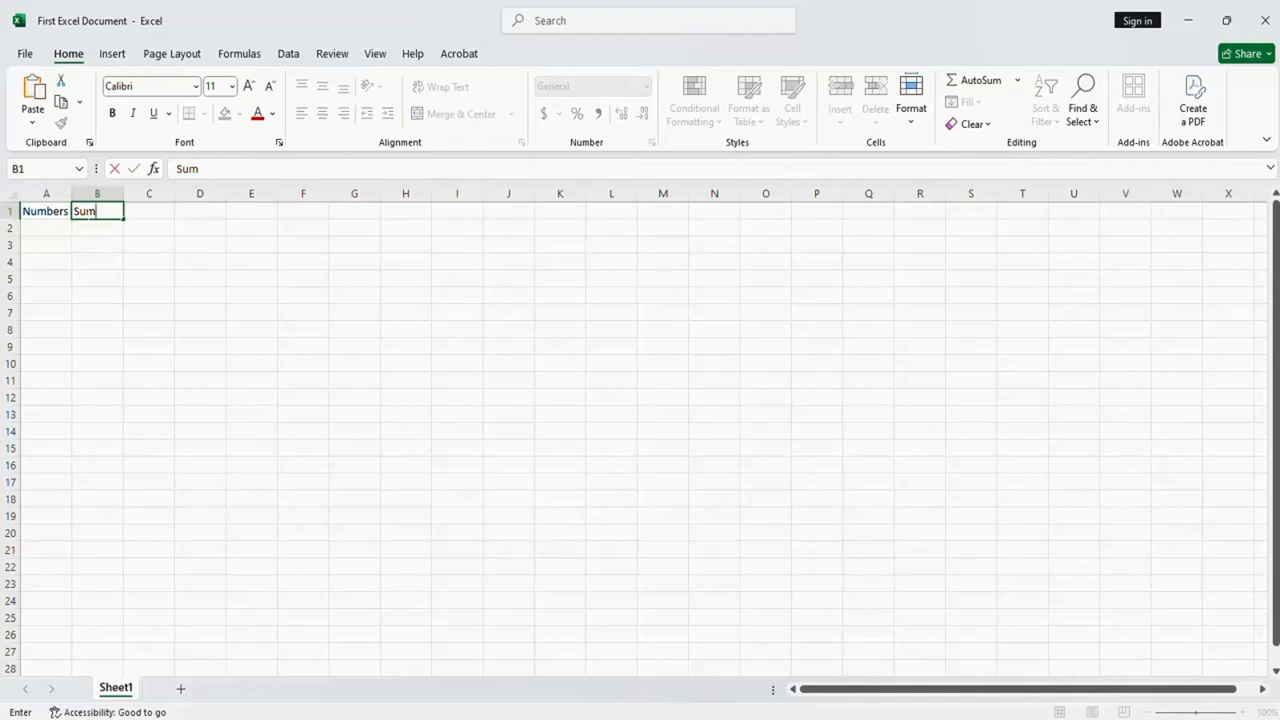
{"action": "left_click", "coordinate": [8, 212]}
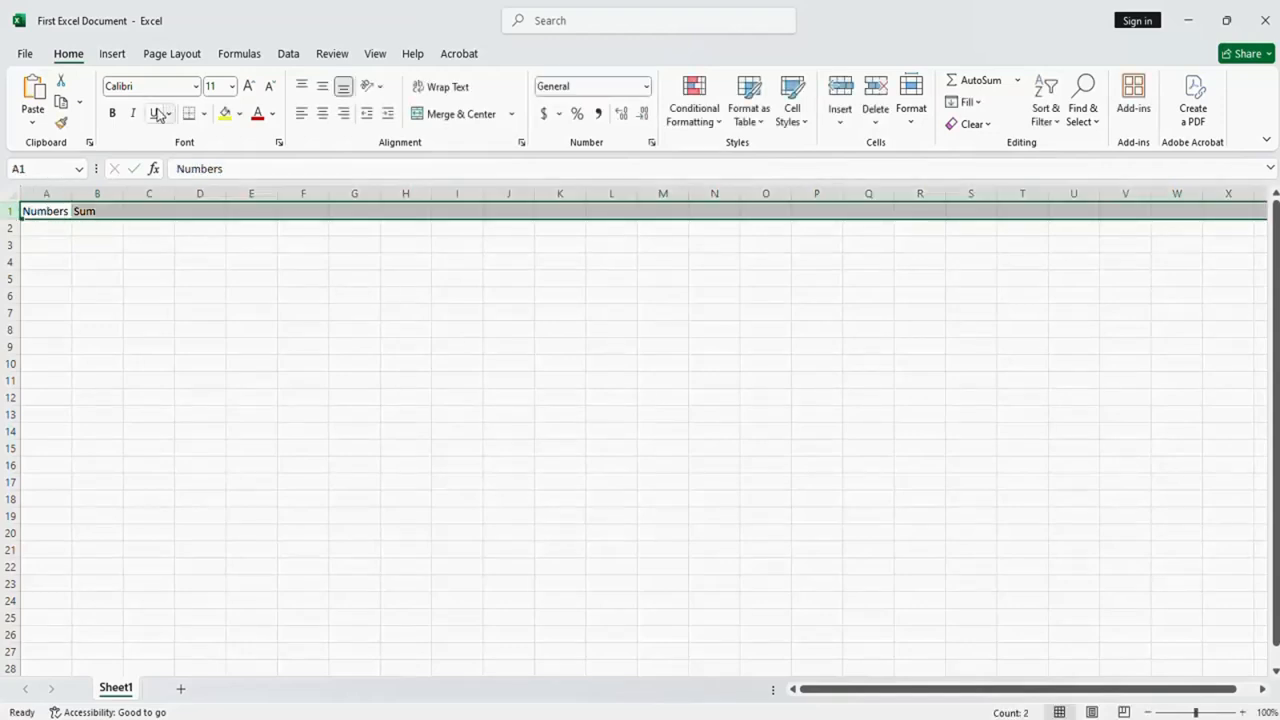
{"action": "left_click", "coordinate": [112, 114]}
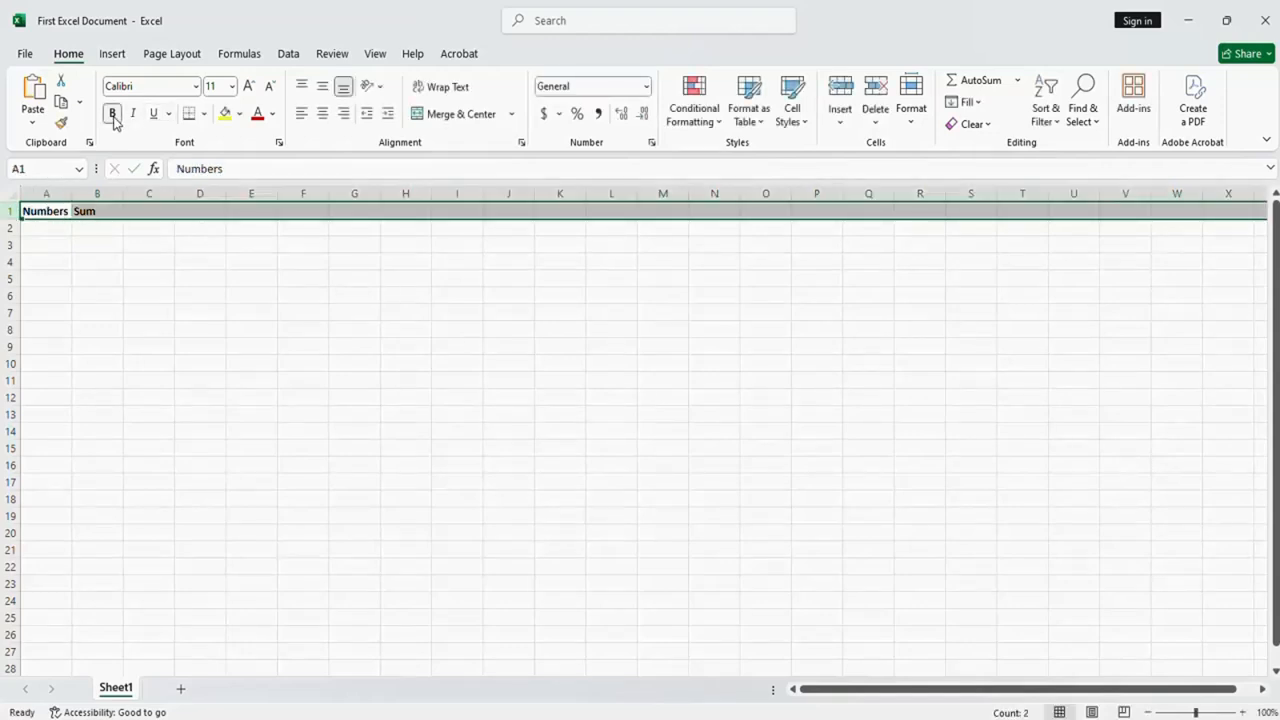
Enter the numbers 5, 10, 15, 5, 3, 5, 20, 50 and 5 in cells A2 through A10
{"action": "left_click", "coordinate": [53, 231]}
{"action": "type", "text": "5"}
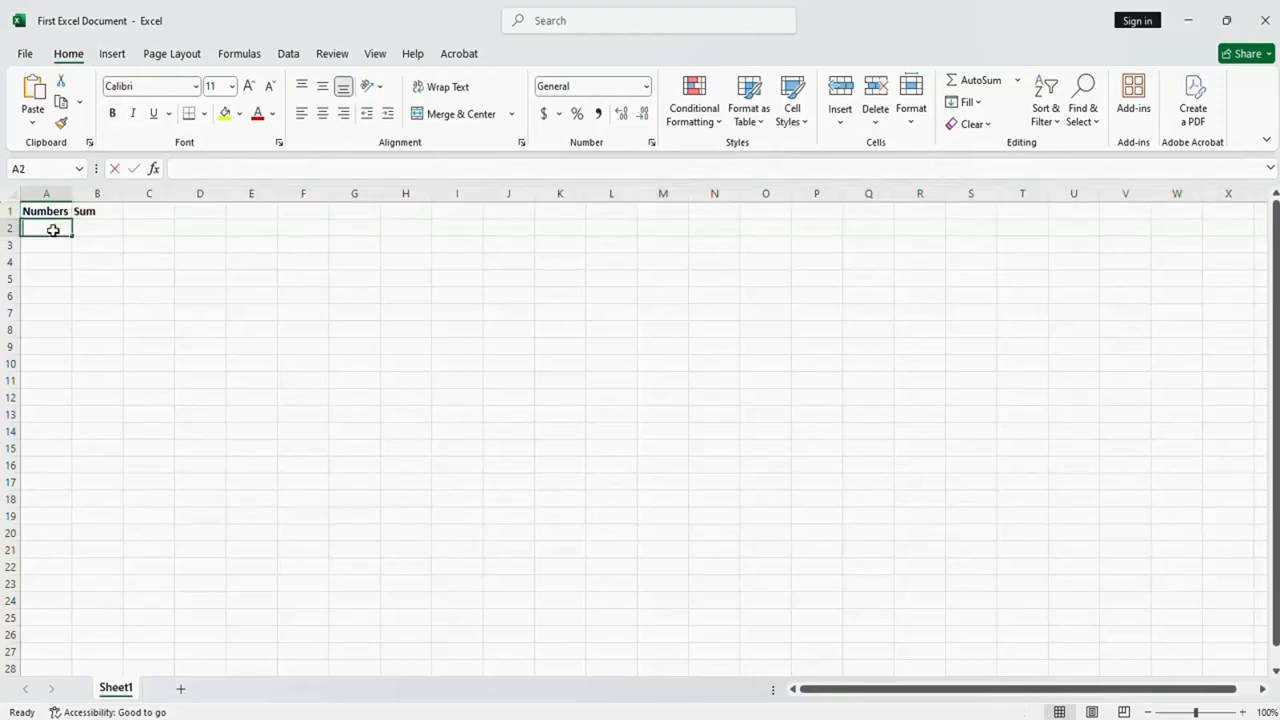
{"action": "key", "text": "Return"}
{"action": "type", "text": "16"}
{"action": "key", "text": "BackSpace"}
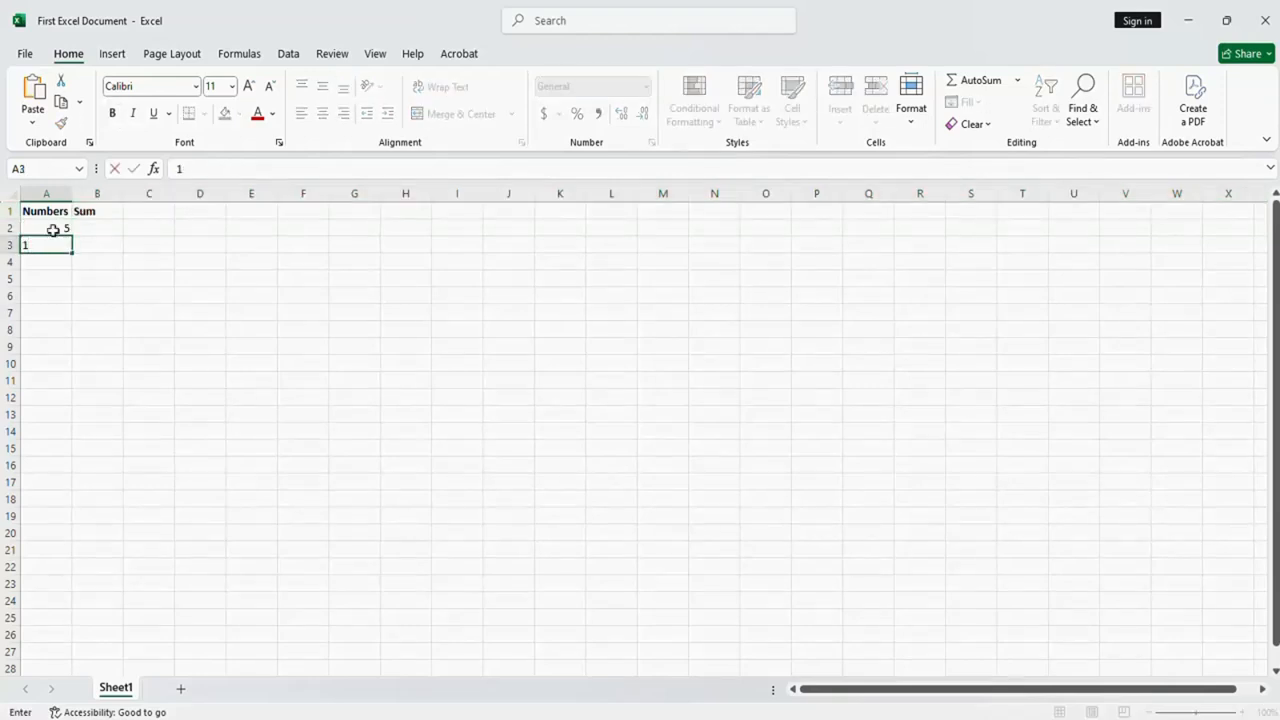
{"action": "type", "text": "0"}
{"action": "key", "text": "Return"}
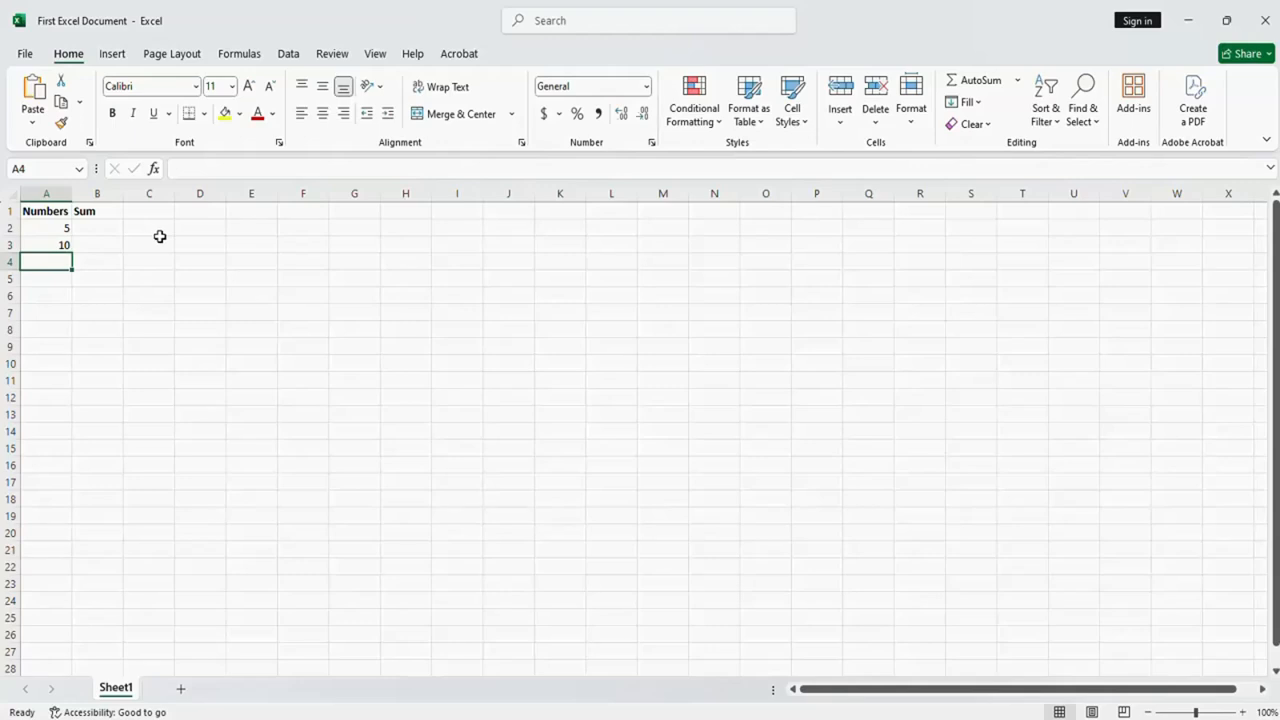
{"action": "type", "text": "15"}
{"action": "key", "text": "Return"}
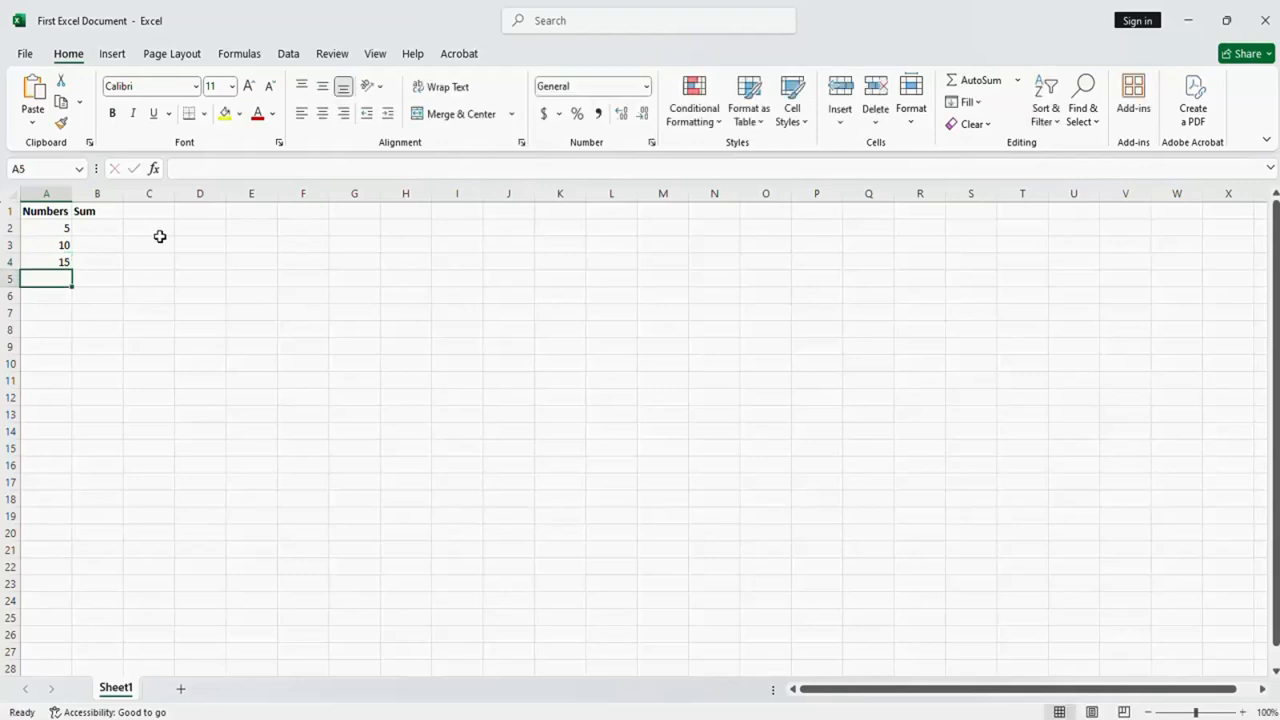
{"action": "type", "text": "5"}
{"action": "key", "text": "Return"}
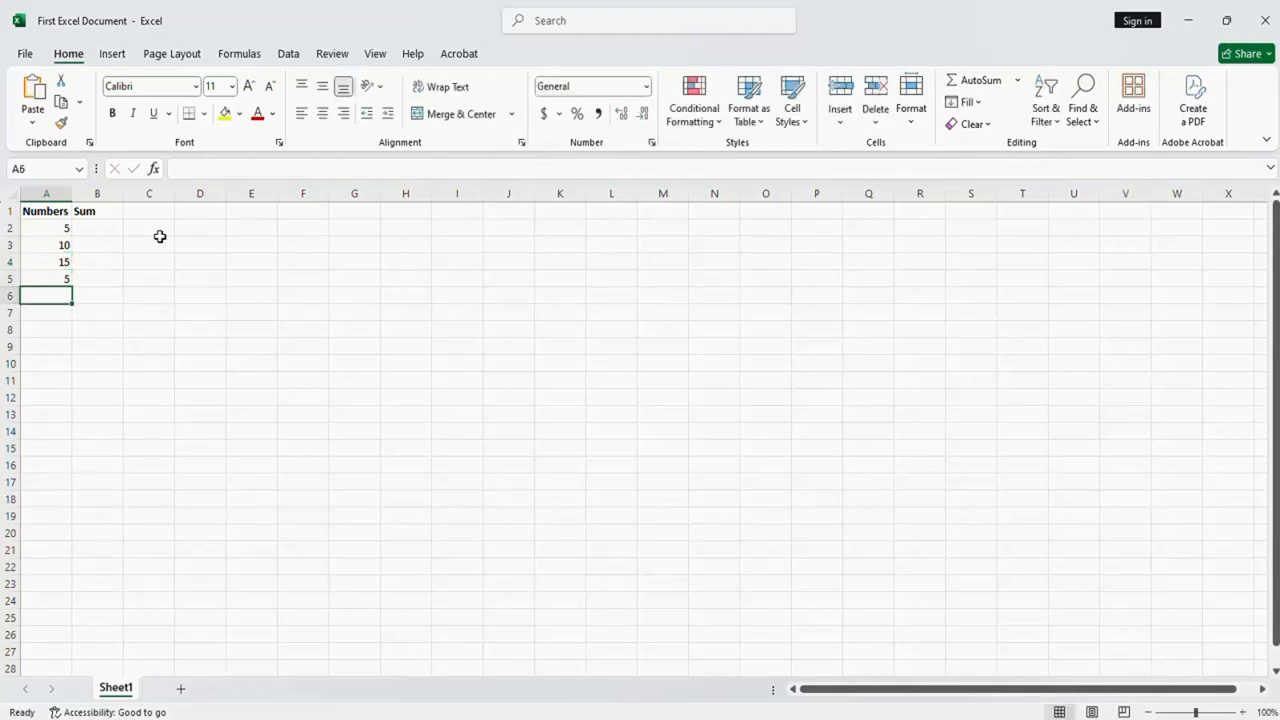
{"action": "type", "text": "3"}
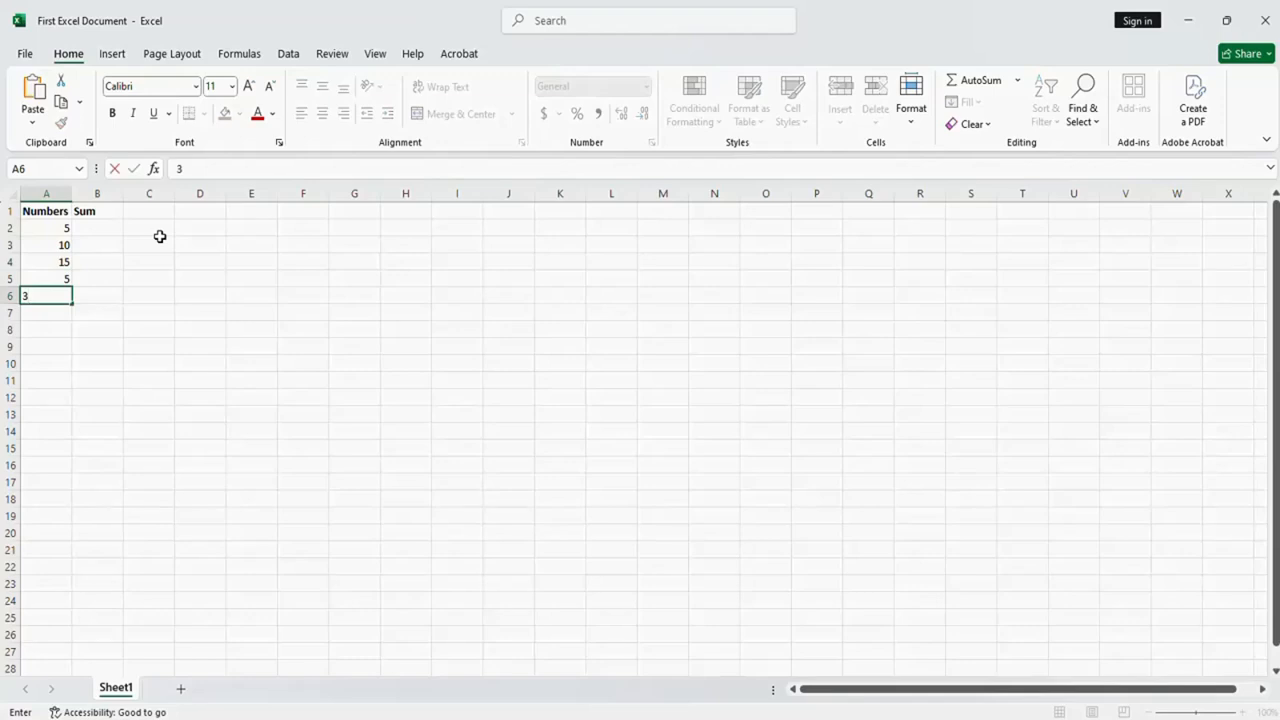
{"action": "key", "text": "Return"}
{"action": "type", "text": "5"}
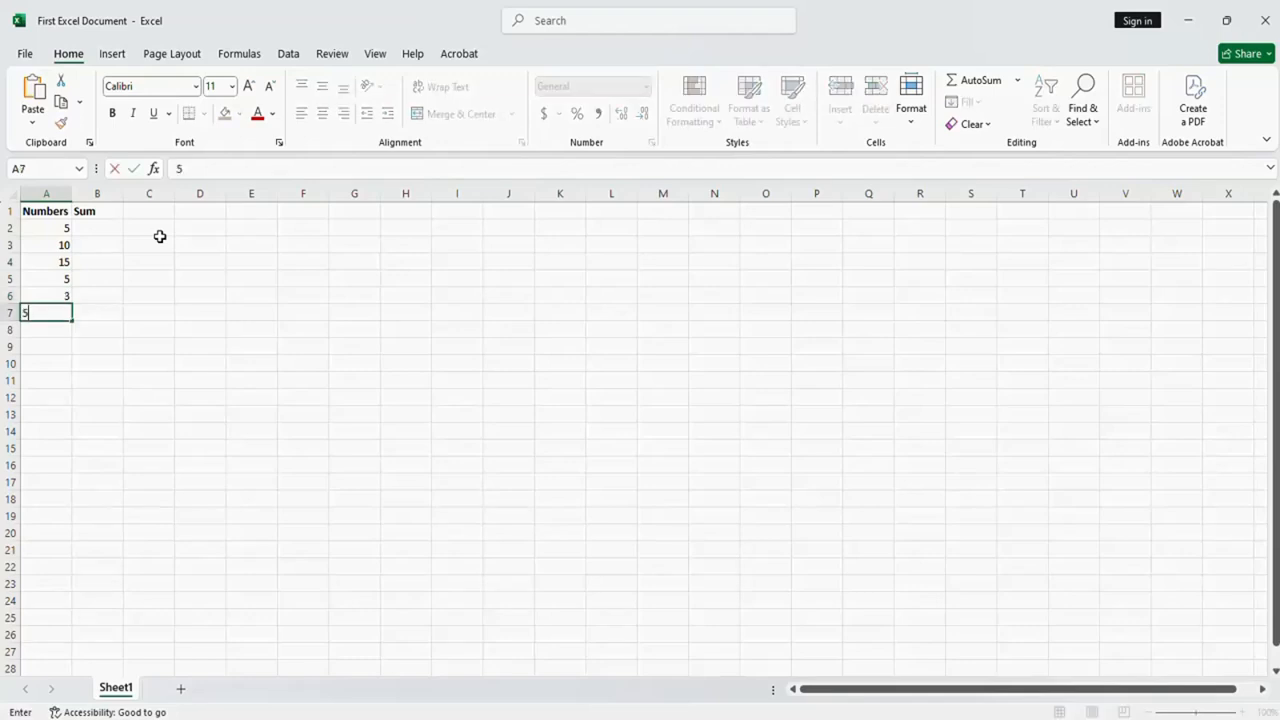
{"action": "key", "text": "Return"}
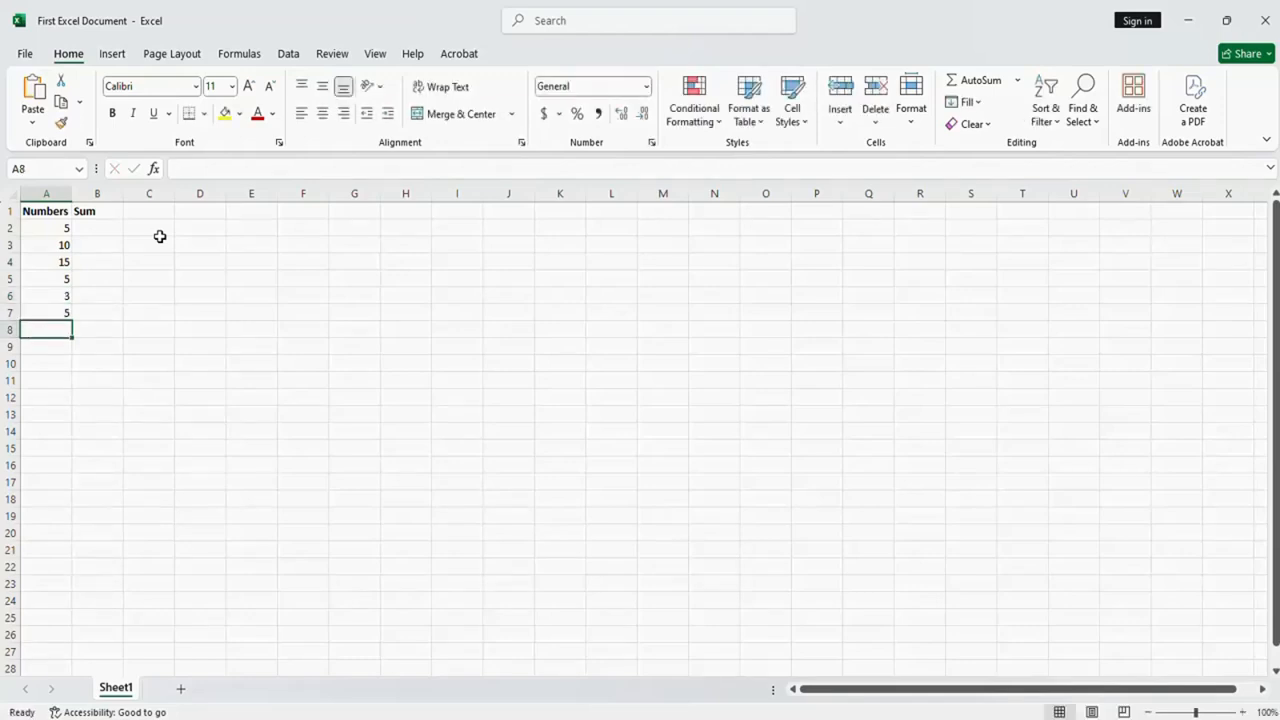
{"action": "type", "text": "20"}
{"action": "key", "text": "Return"}
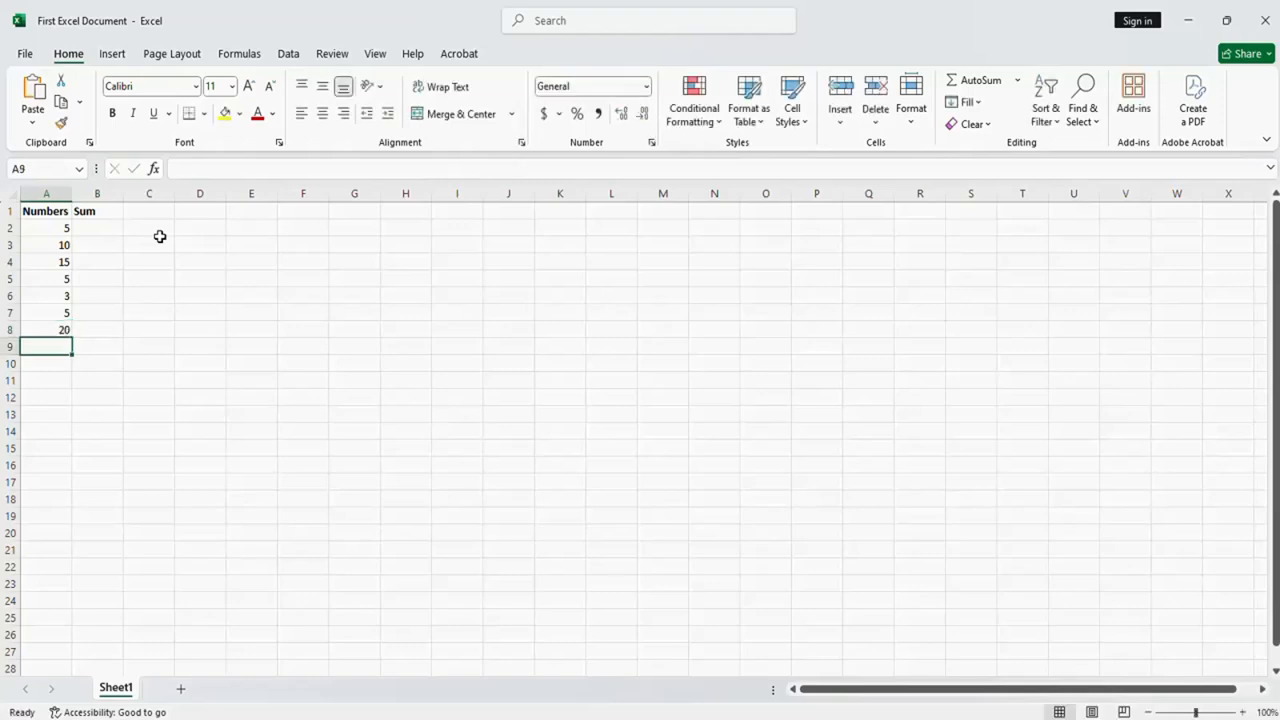
{"action": "type", "text": "50"}
{"action": "key", "text": "Return"}
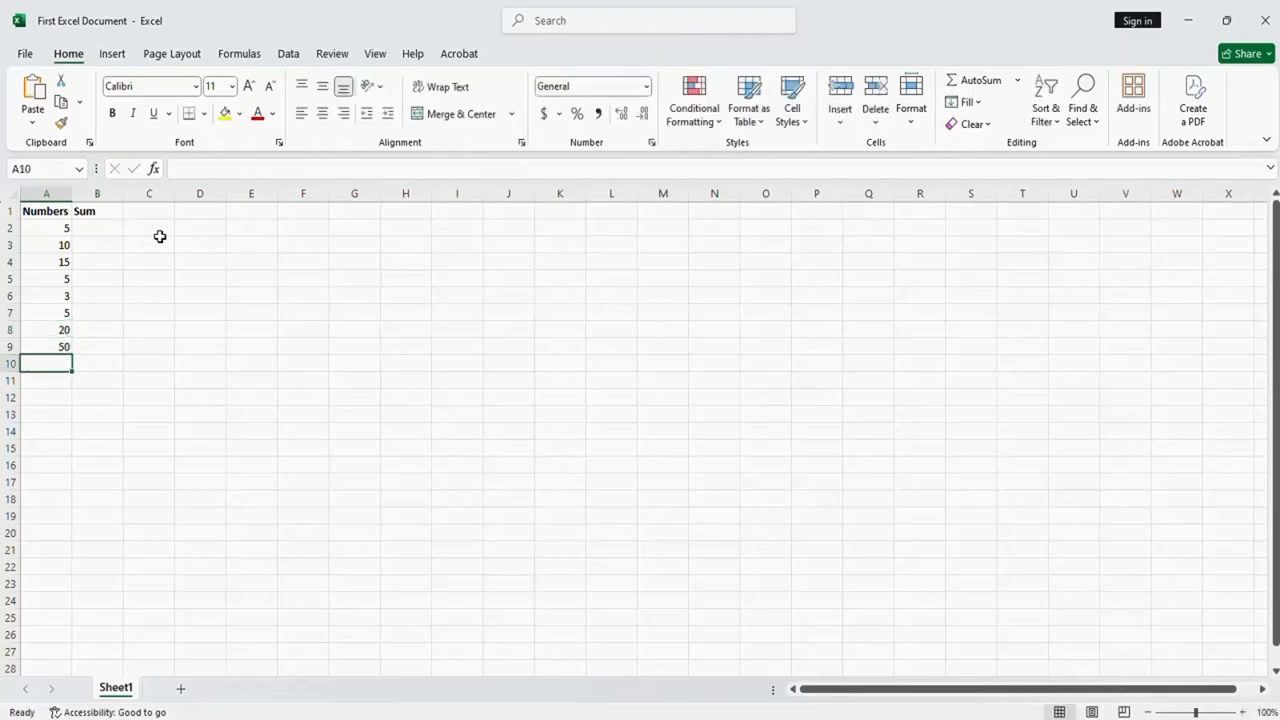
{"action": "type", "text": "5"}
{"action": "key", "text": "Return"}
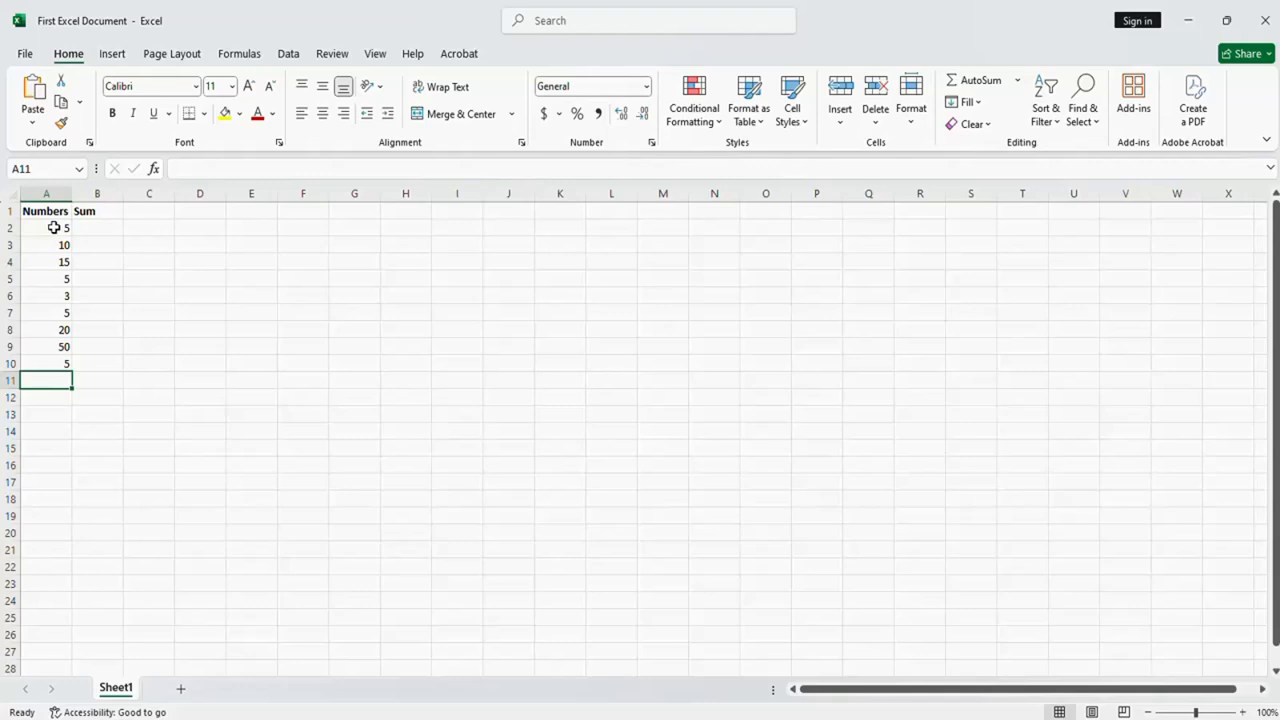
Total the numbers in the Sum column by entering the formula =sum(A2:A10) in cell B2
{"action": "mouse_move", "coordinate": [54, 228]}
{"action": "left_mouse_down"}
{"action": "mouse_move", "coordinate": [29, 363]}
{"action": "mouse_move", "coordinate": [31, 223]}
{"action": "left_mouse_up"}
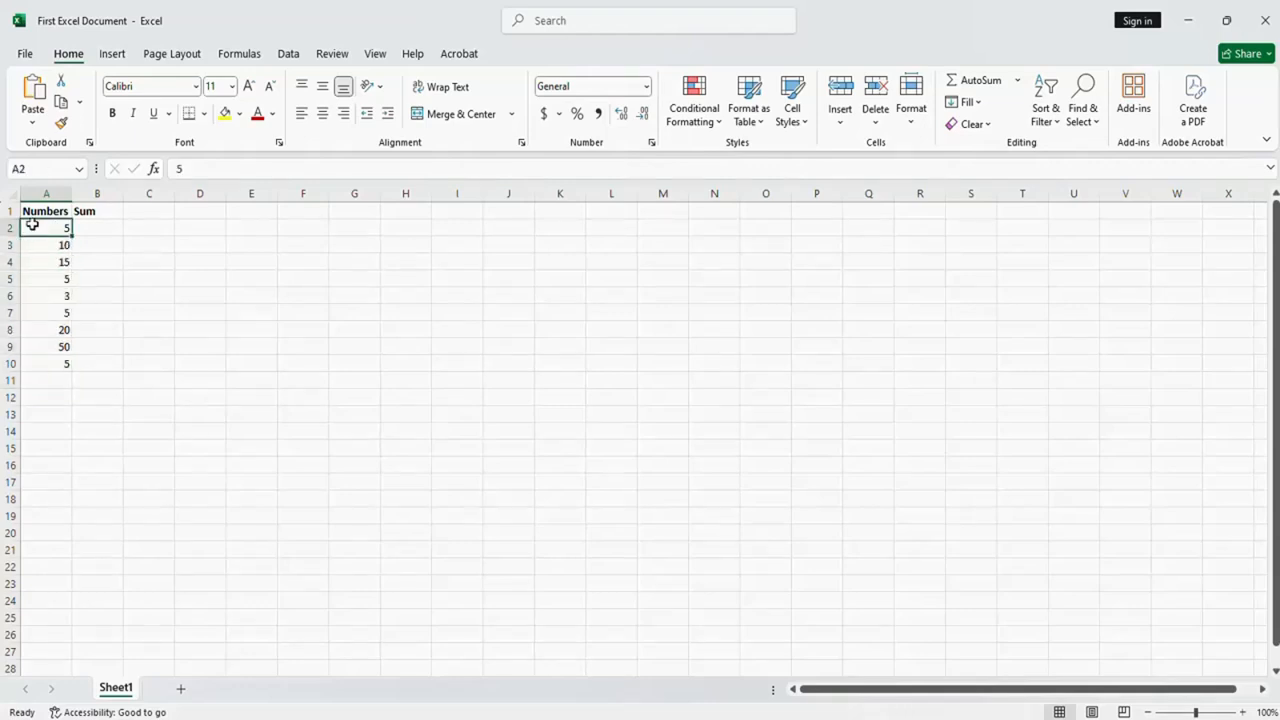
{"action": "left_click", "coordinate": [90, 228]}
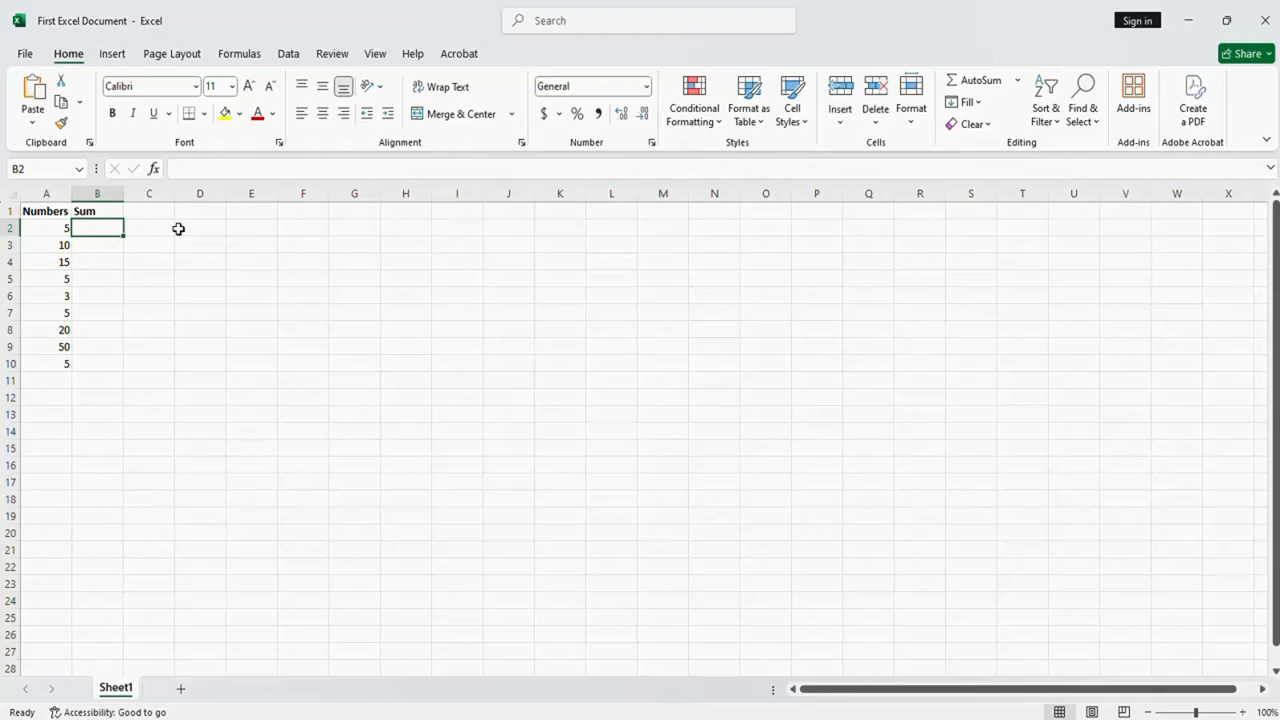
{"action": "type", "text": "="}
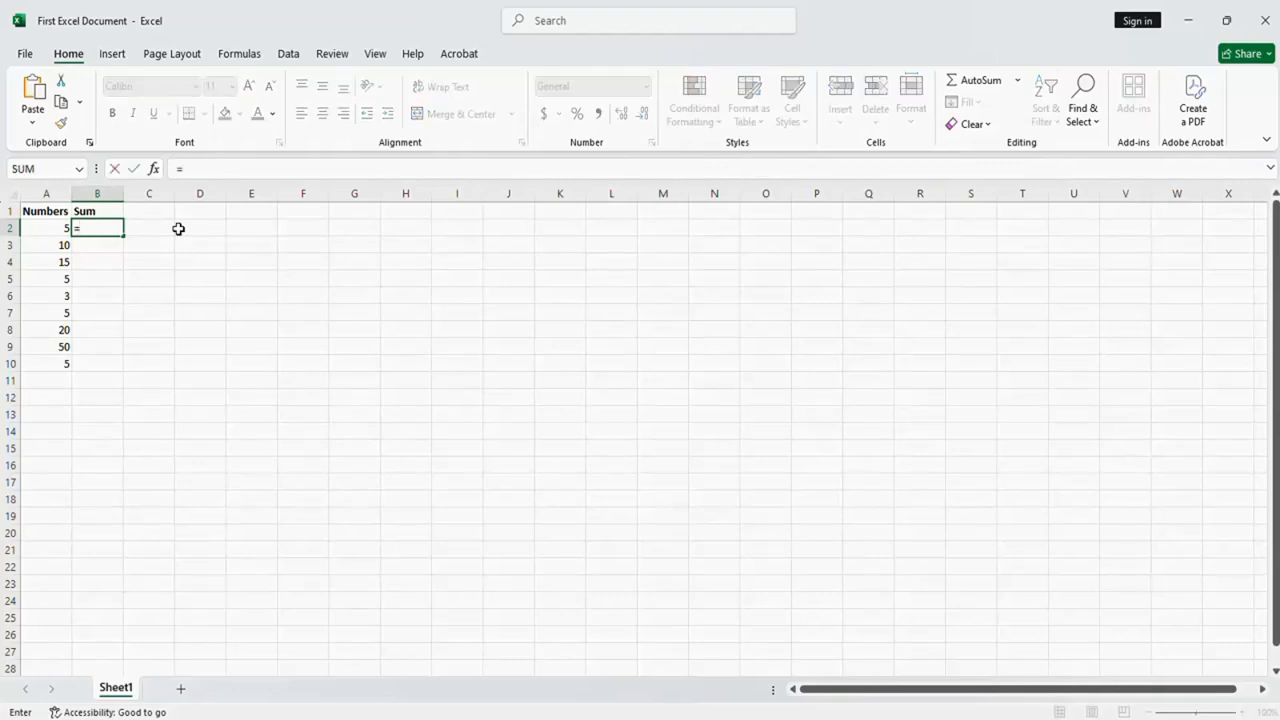
{"action": "type", "text": "sum"}
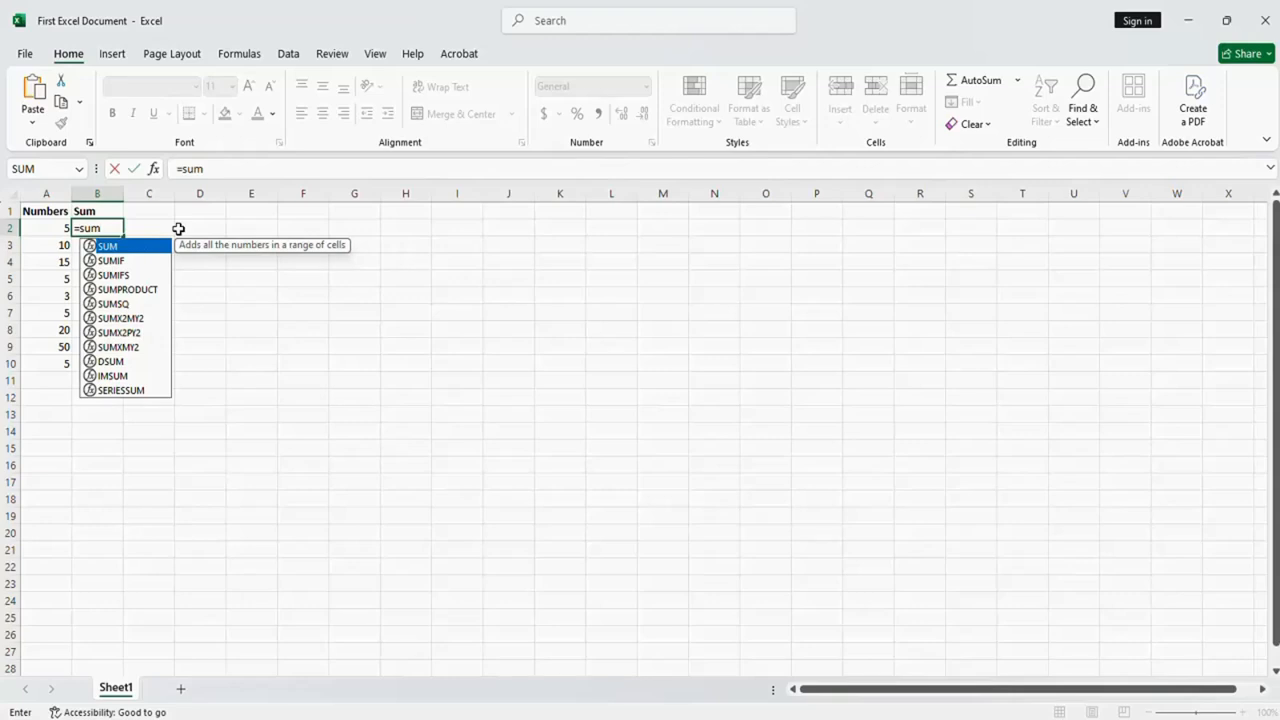
{"action": "type", "text": "("}
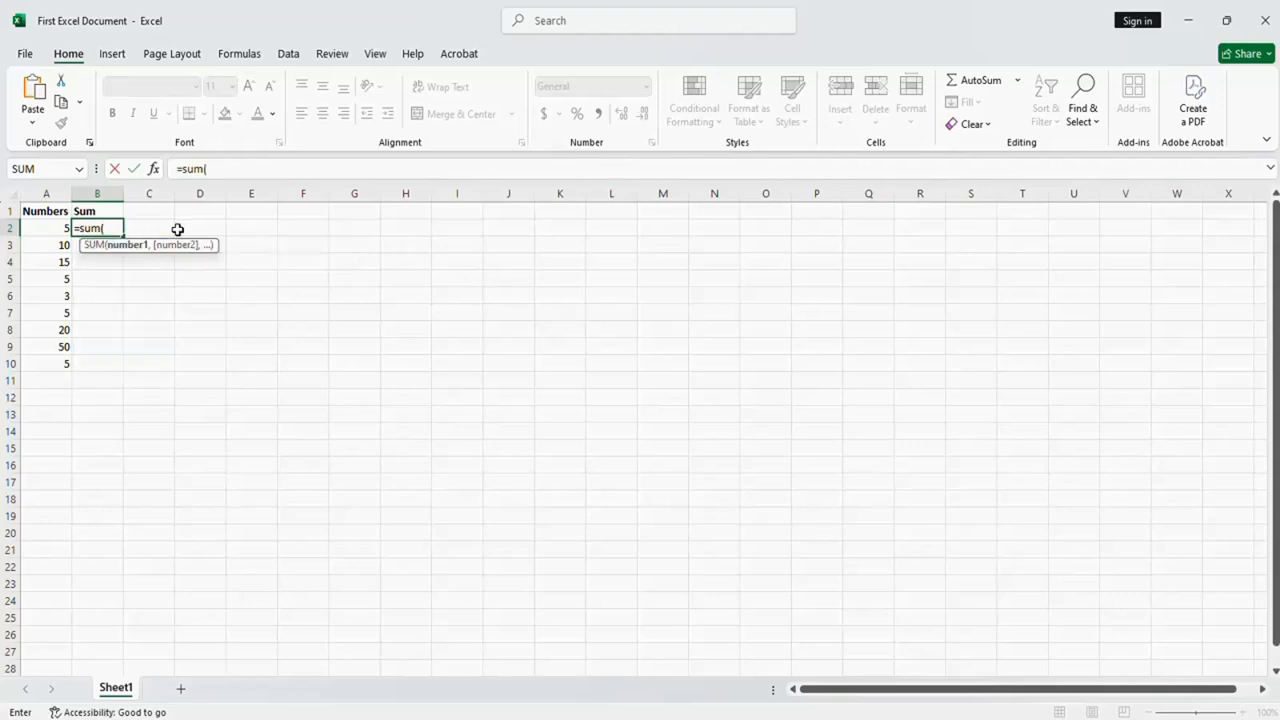
{"action": "left_click", "coordinate": [54, 229]}
{"action": "left_click_drag", "start_coordinate": [54, 229], "coordinate": [53, 348]}
{"action": "left_click_drag", "start_coordinate": [52, 352], "coordinate": [52, 354]}
{"action": "type", "text": ")"}
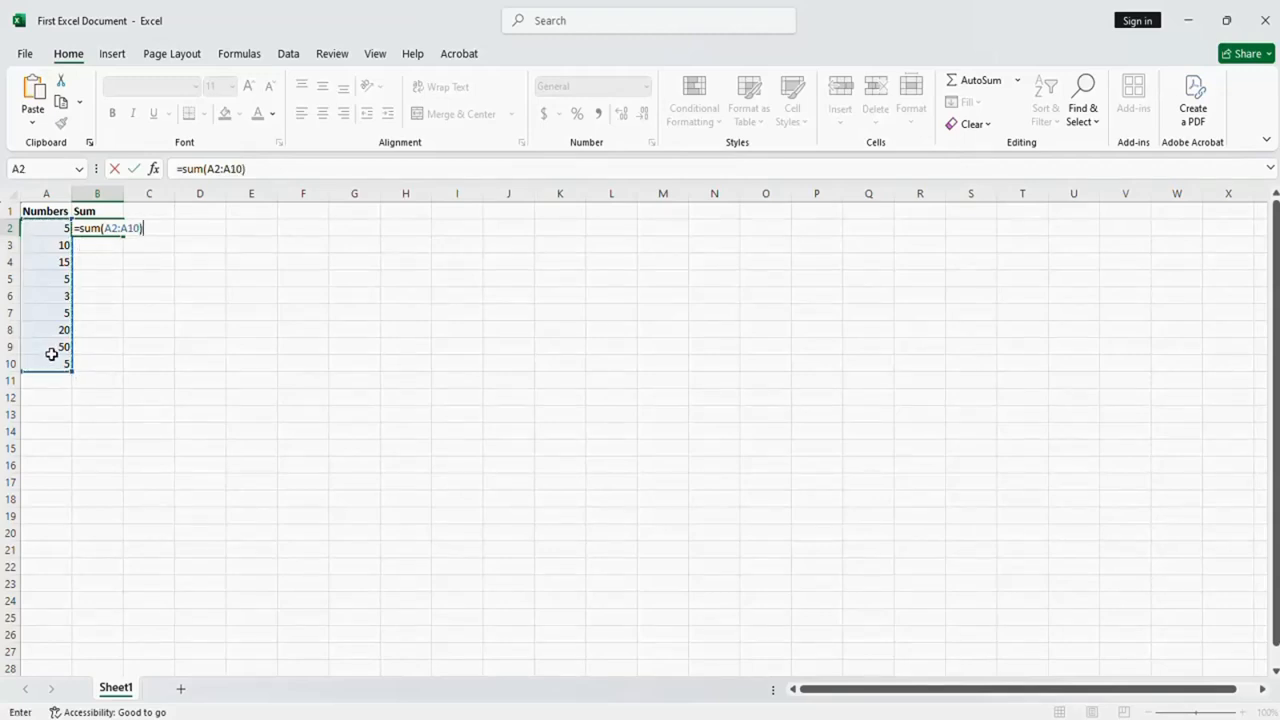
{"action": "key", "text": "Return"}
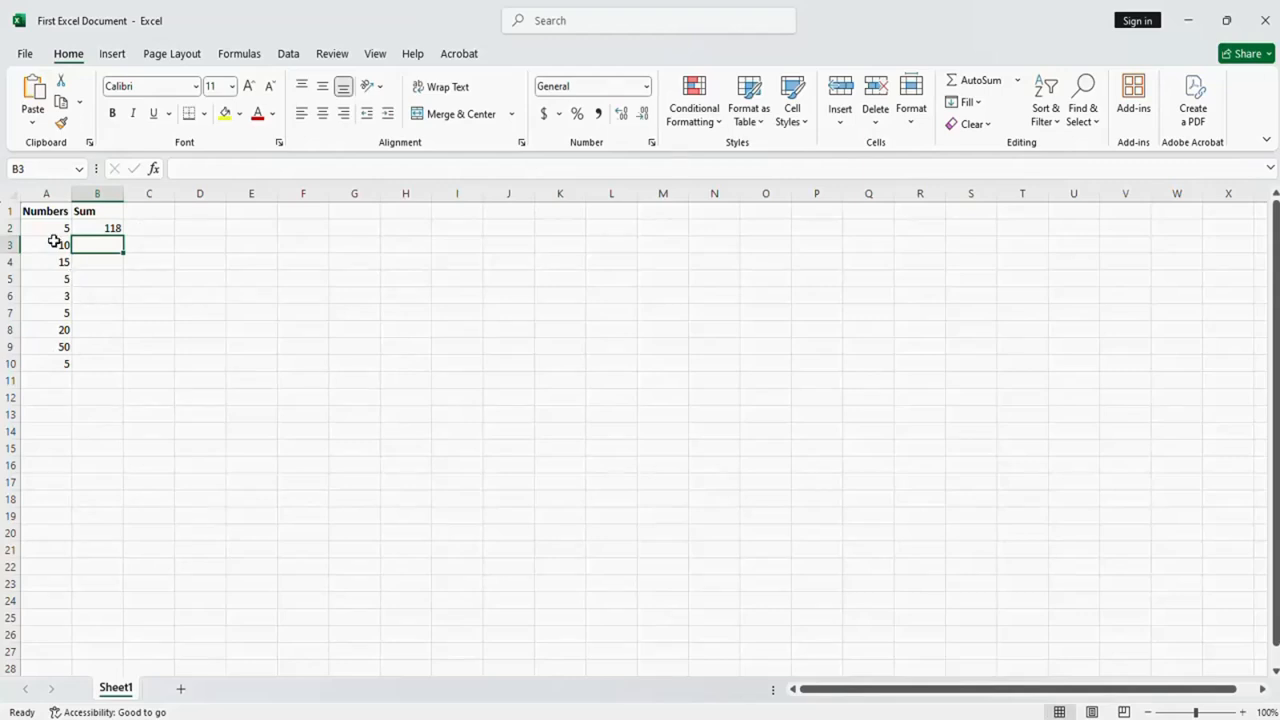
{"action": "left_click", "coordinate": [100, 227]}
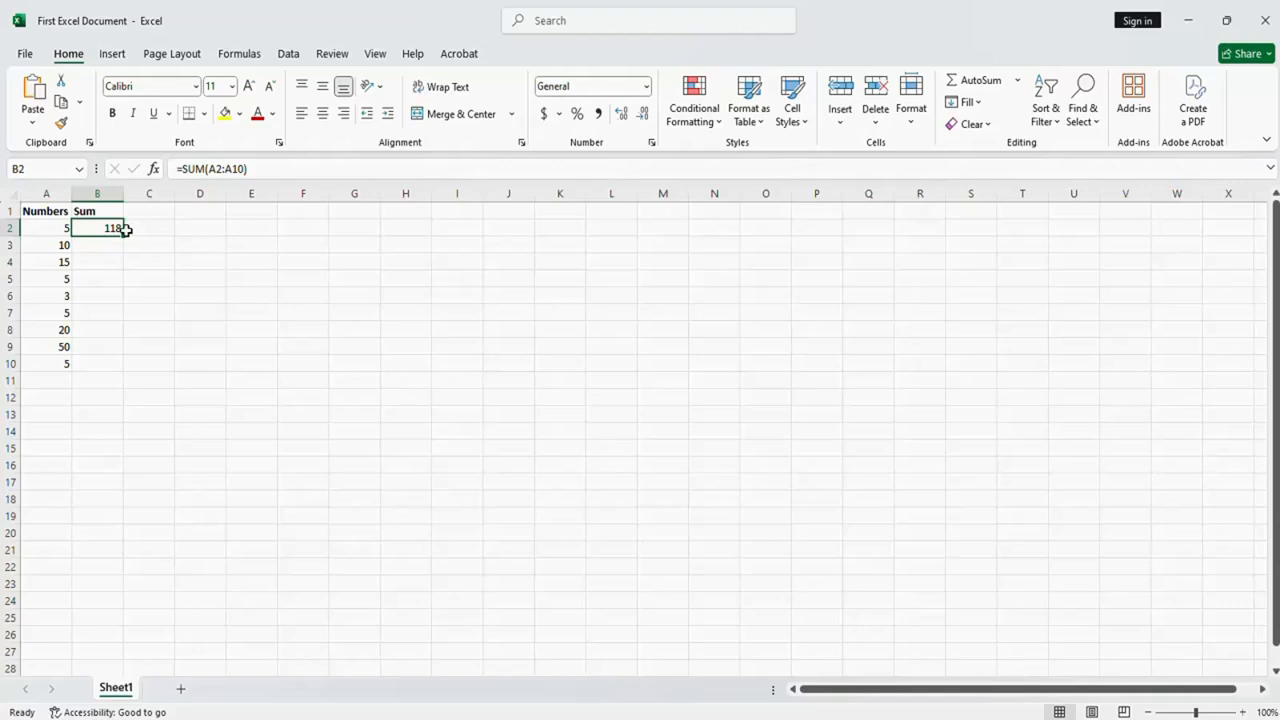
Add the heading Average in C1 and calculate the mean of the numbers with =average(A2:A10) in C2
{"action": "left_click", "coordinate": [144, 212]}
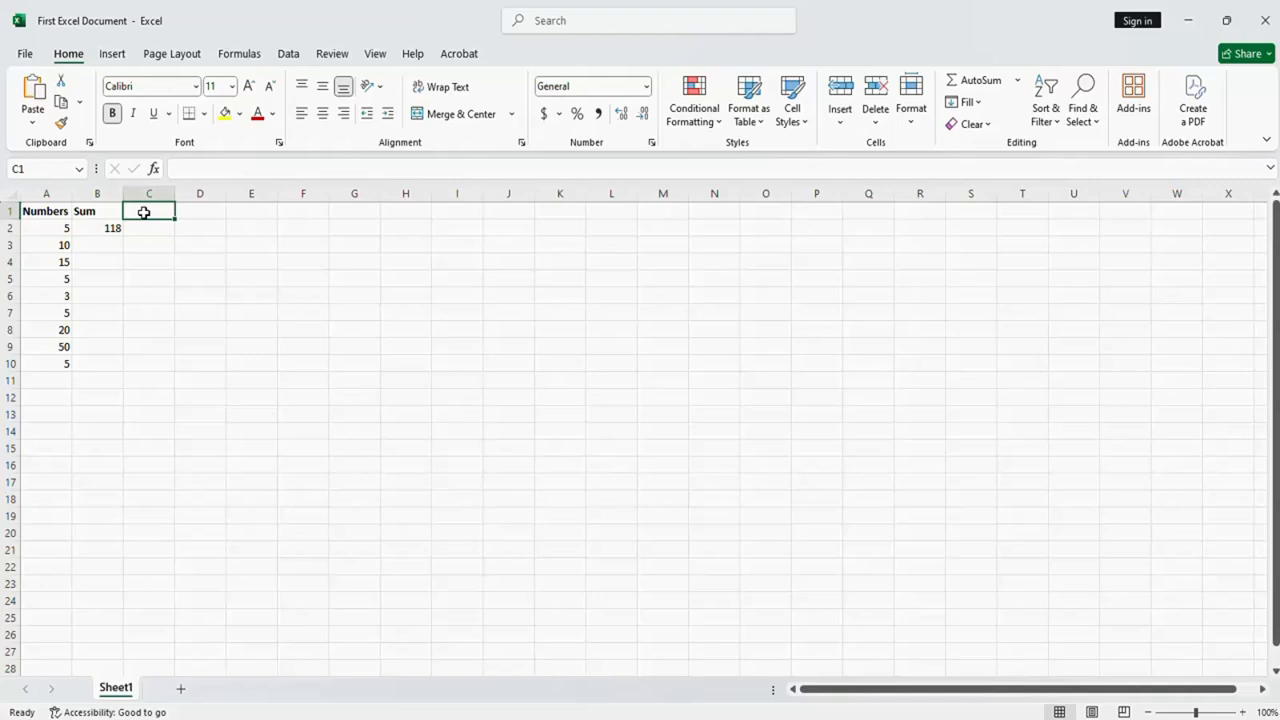
{"action": "type", "text": "Average"}
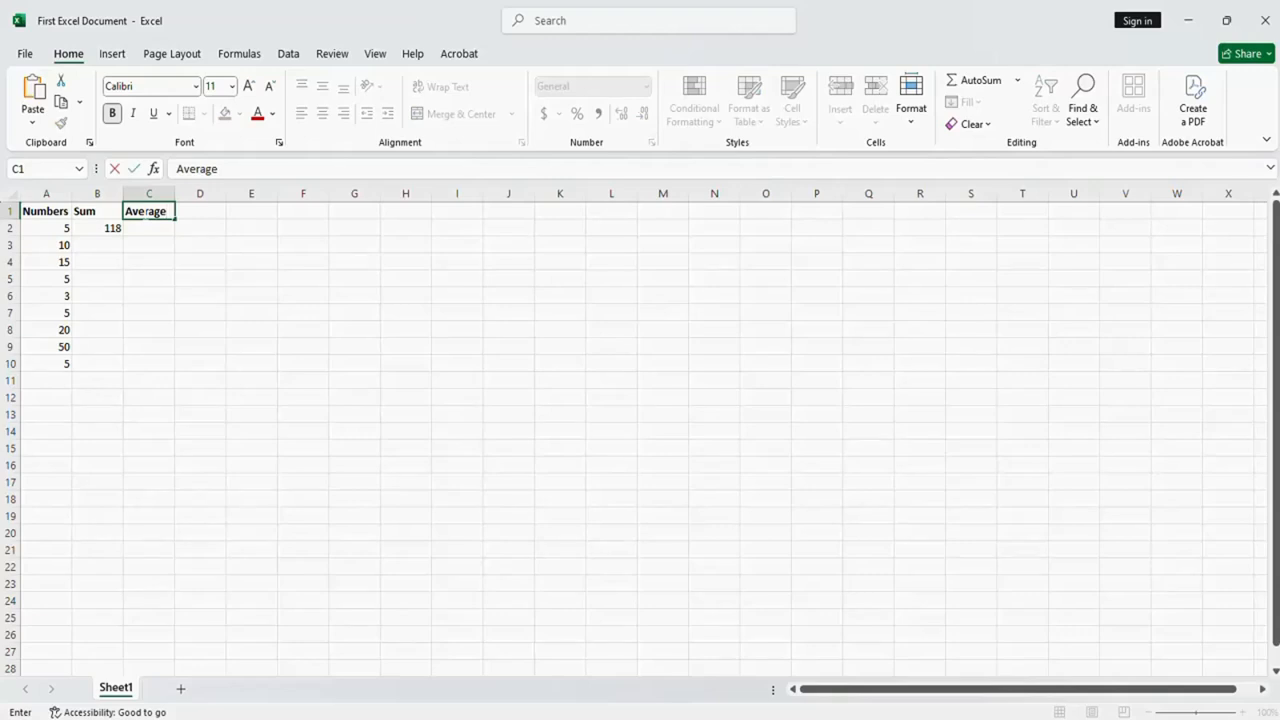
{"action": "left_click", "coordinate": [149, 230]}
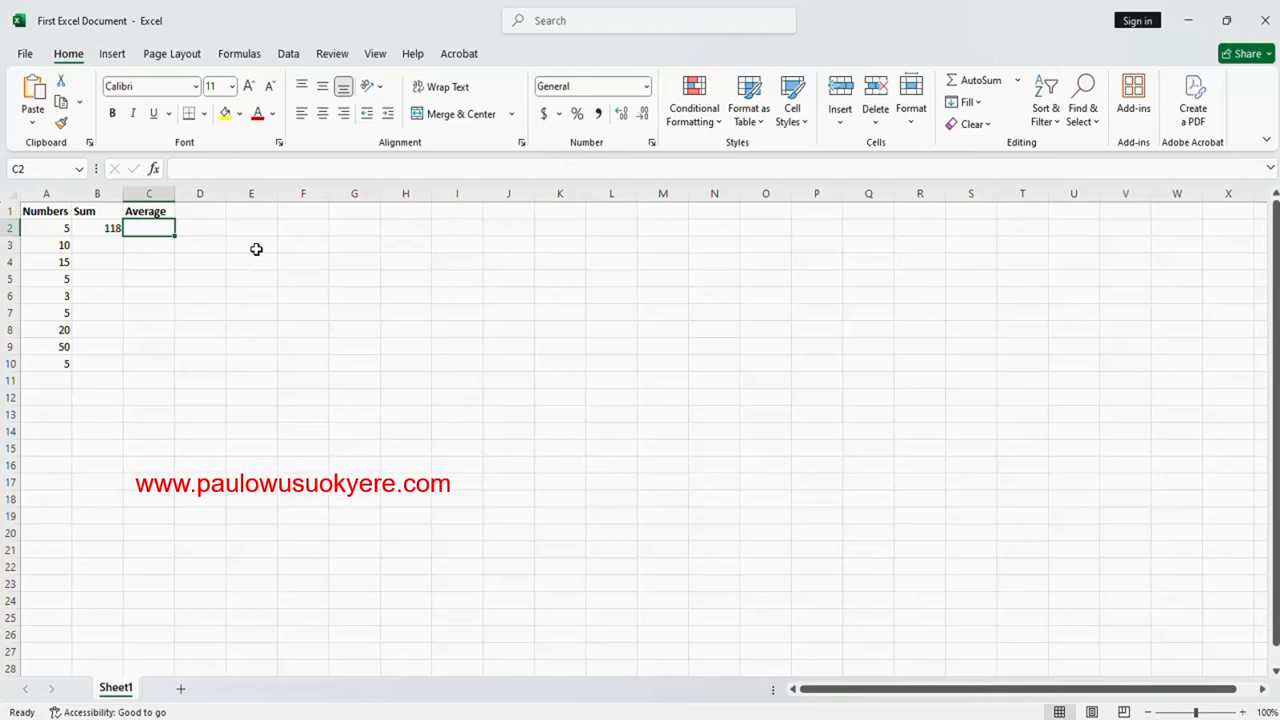
{"action": "type", "text": "="}
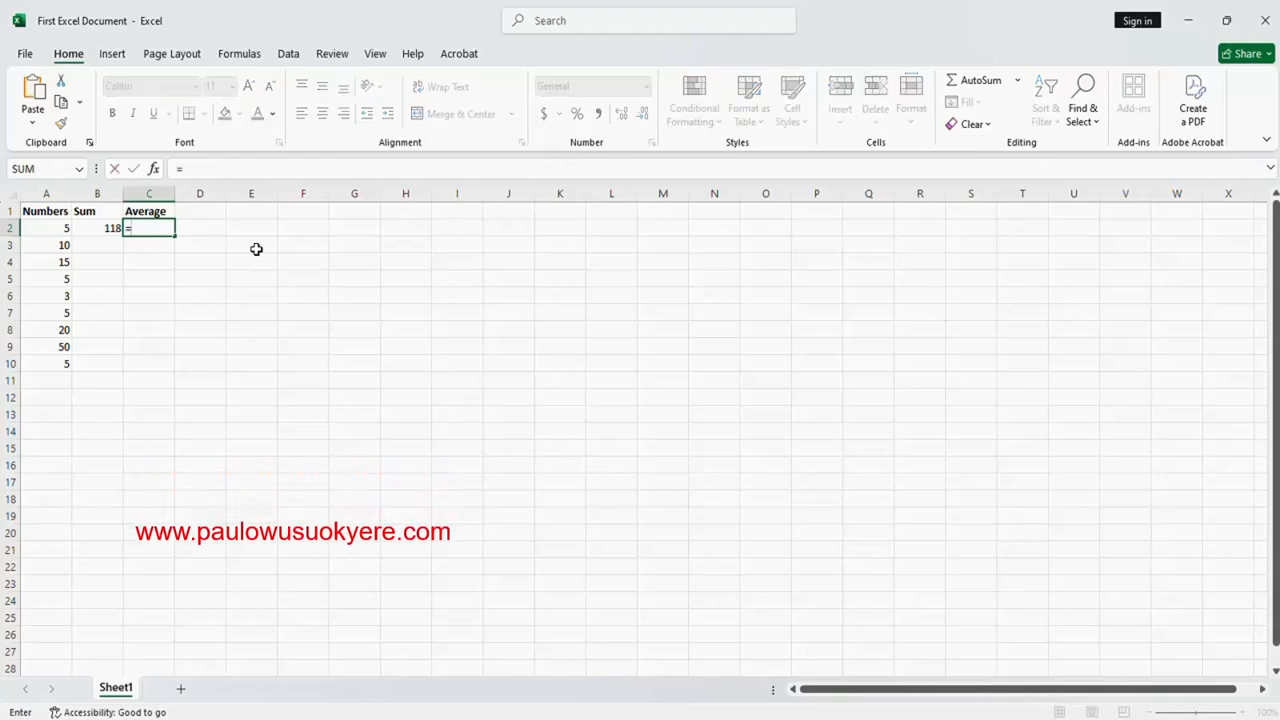
{"action": "type", "text": "ave"}
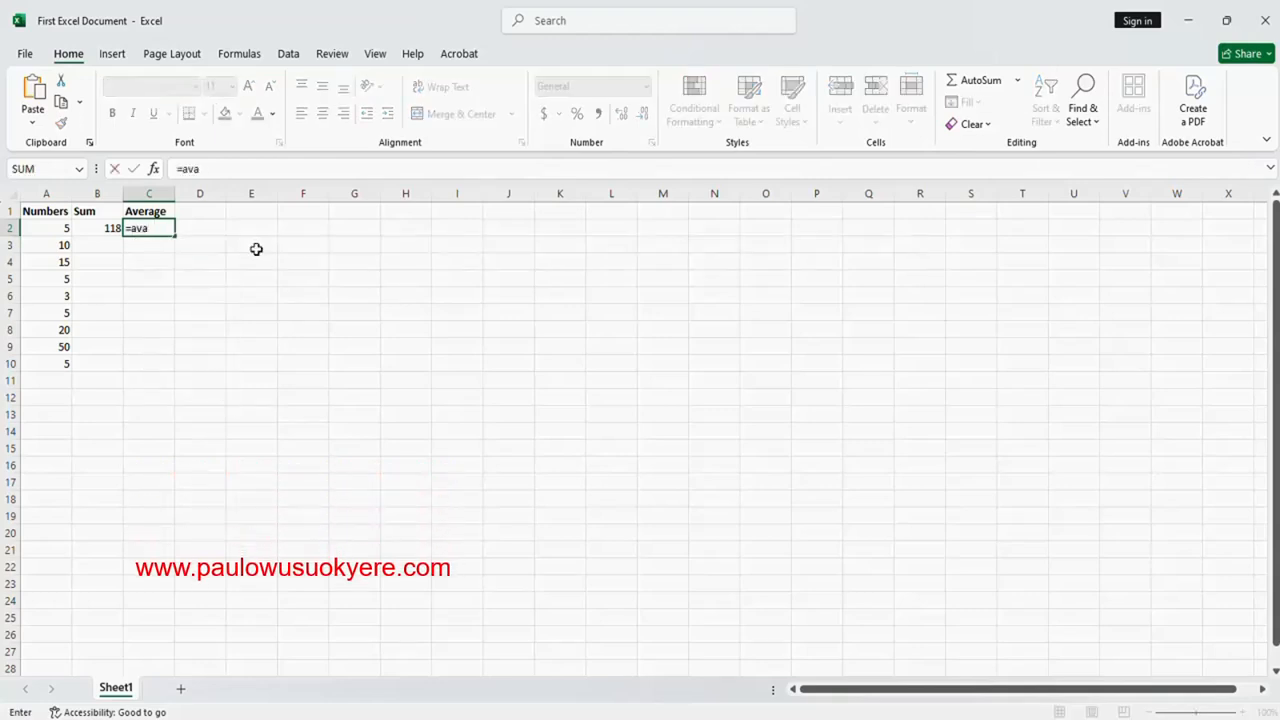
{"action": "type", "text": "rage"}
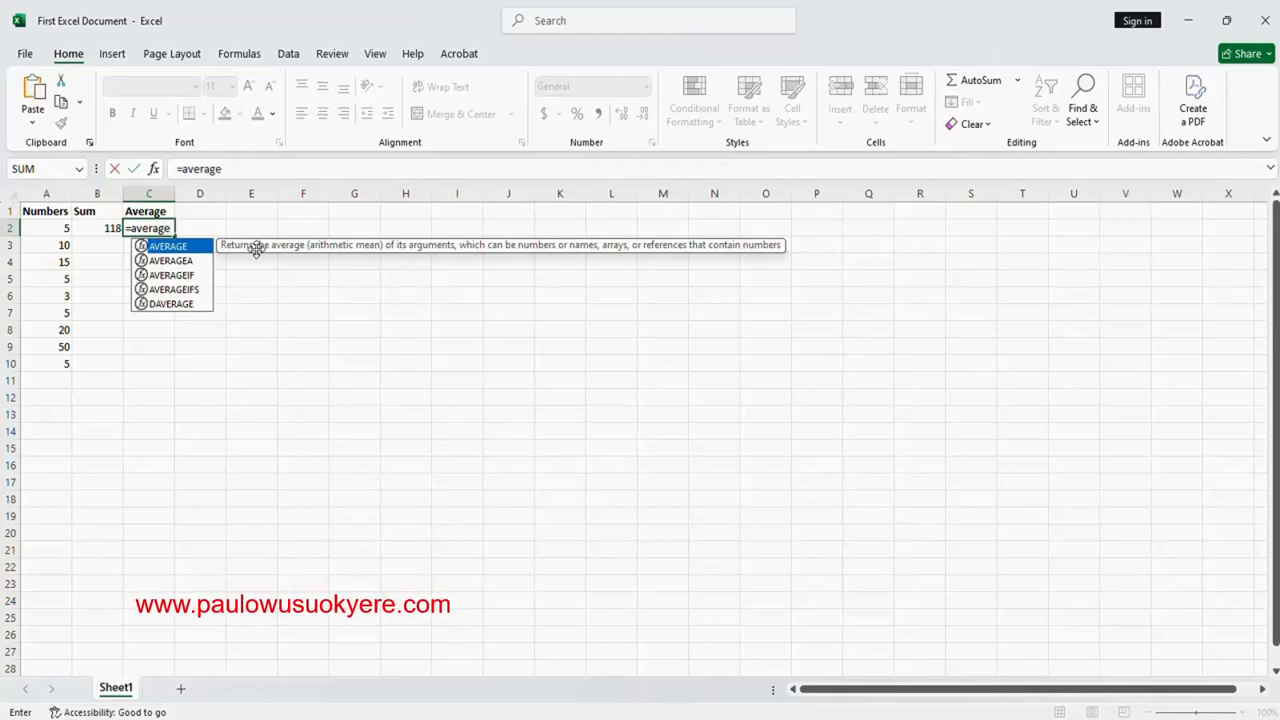
{"action": "type", "text": "("}
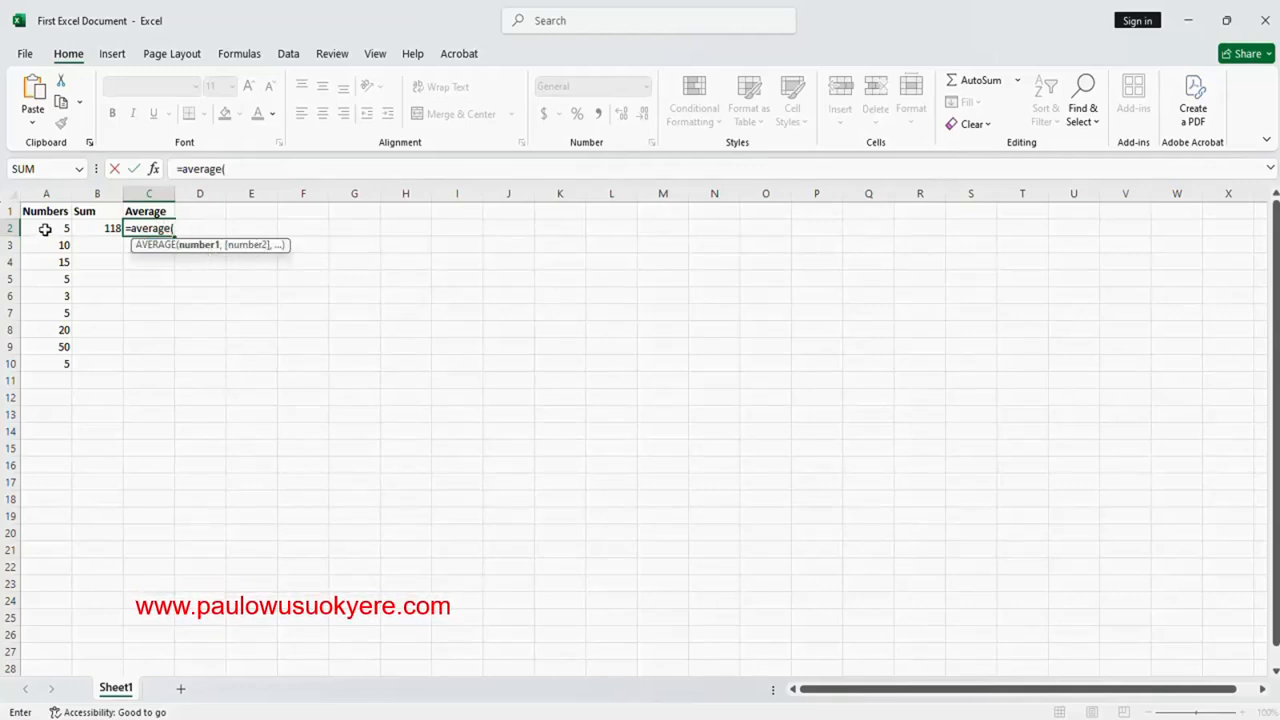
{"action": "left_click_drag", "start_coordinate": [52, 229], "coordinate": [44, 357]}
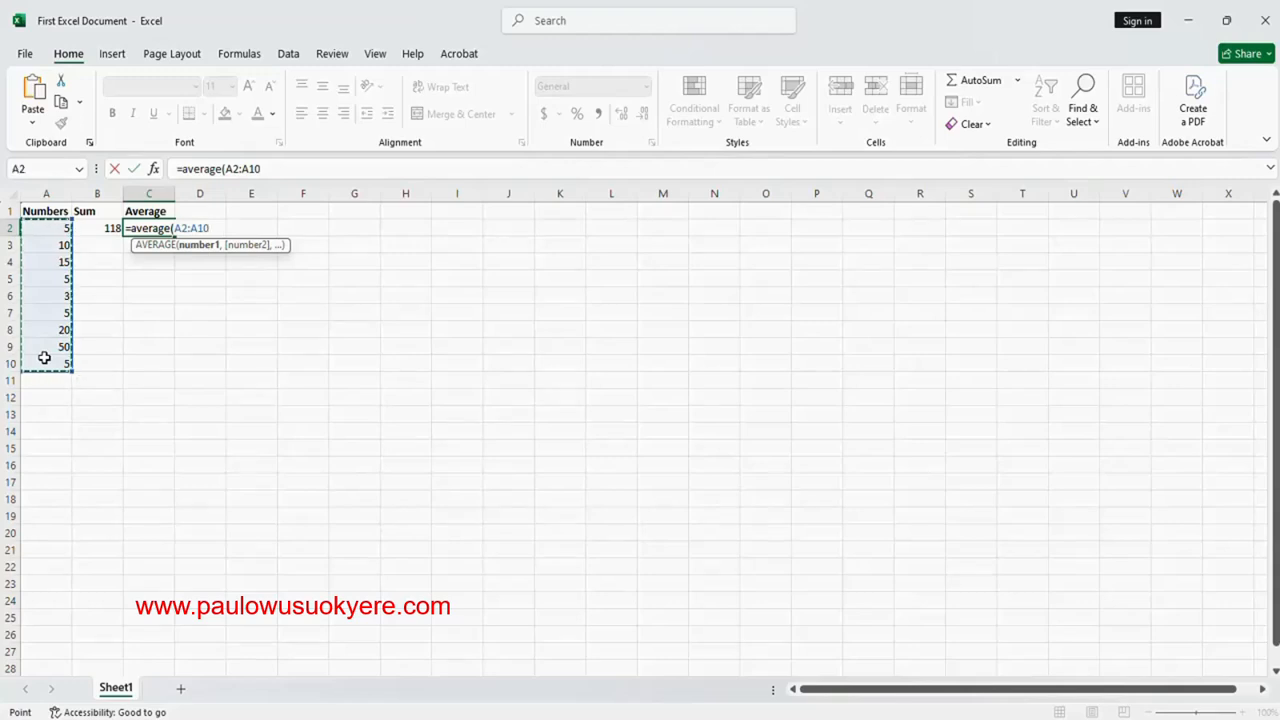
{"action": "type", "text": ")"}
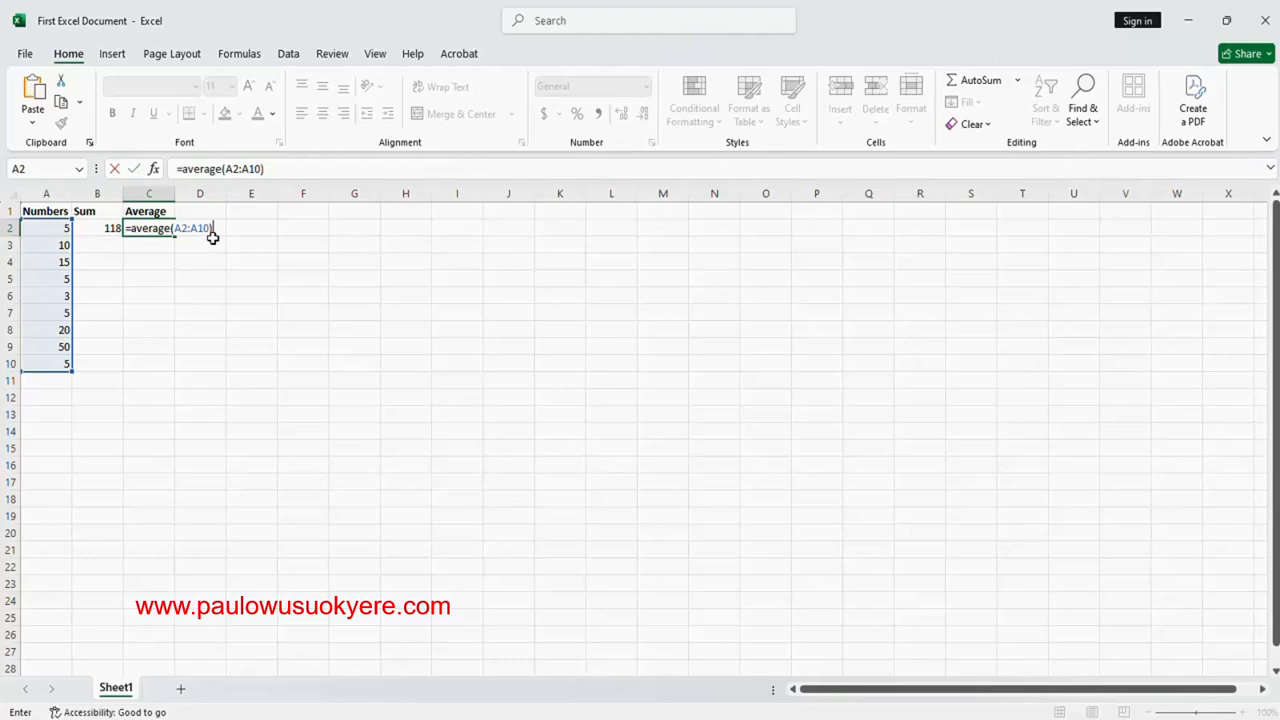
{"action": "key", "text": "Return"}
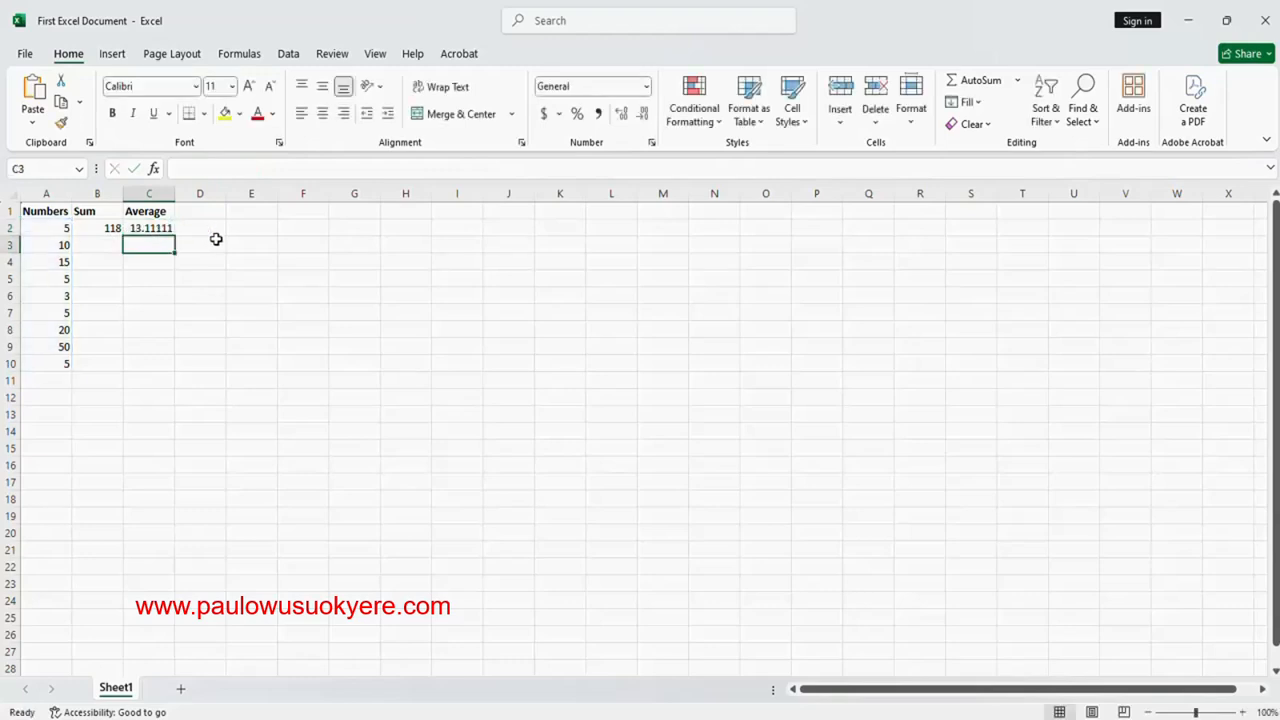
{"action": "left_click", "coordinate": [150, 230]}
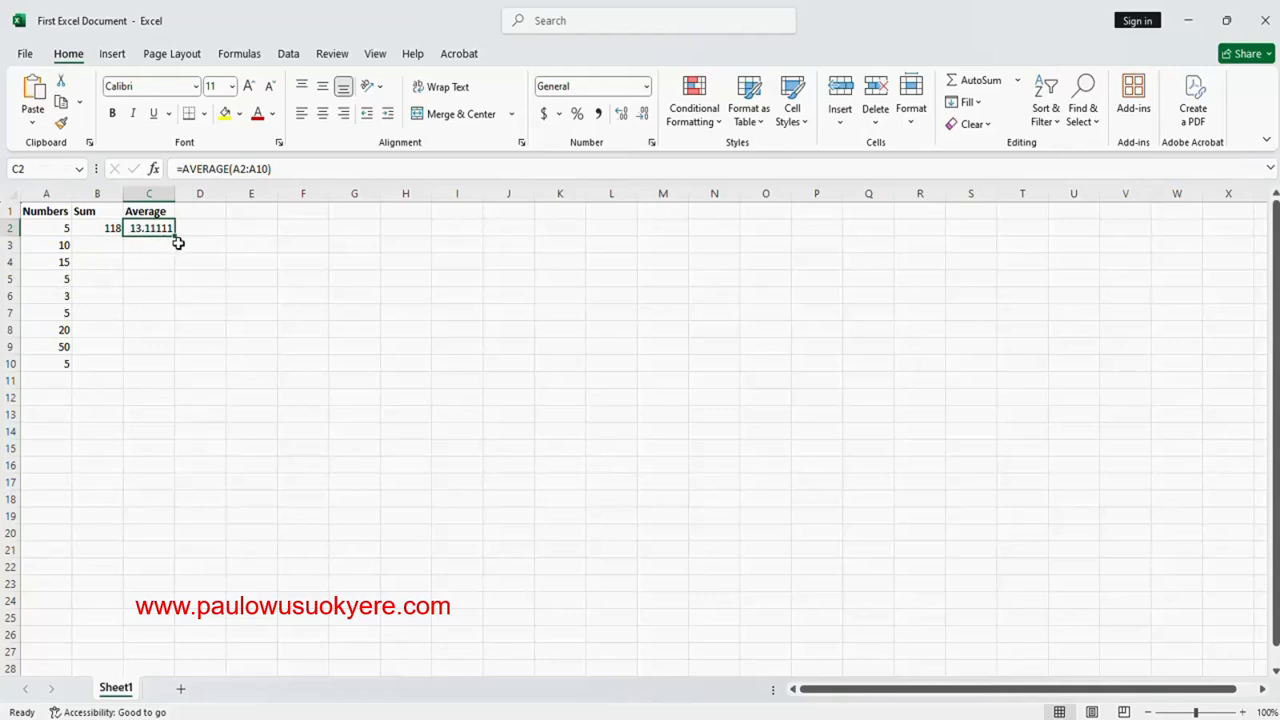
{"action": "left_click", "coordinate": [100, 230]}
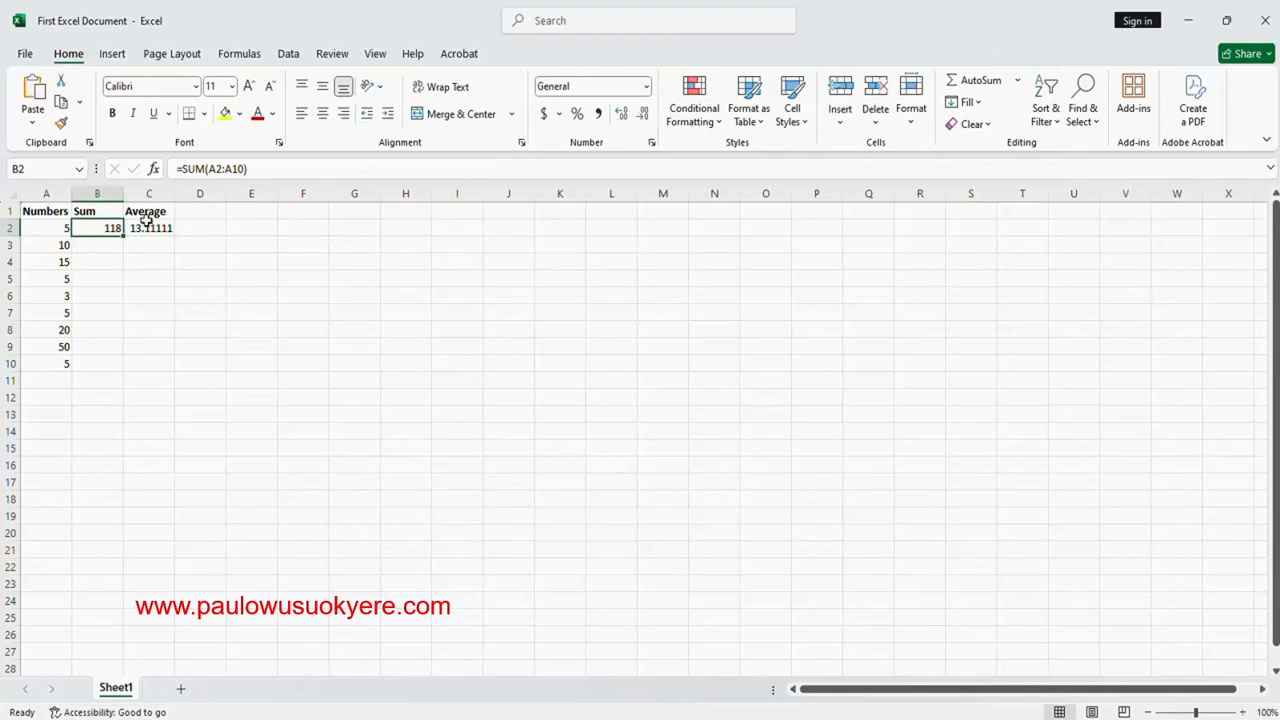
Enter the heading Minimum in D1 and widen column D so the heading fits comfortably
{"action": "left_click", "coordinate": [190, 214]}
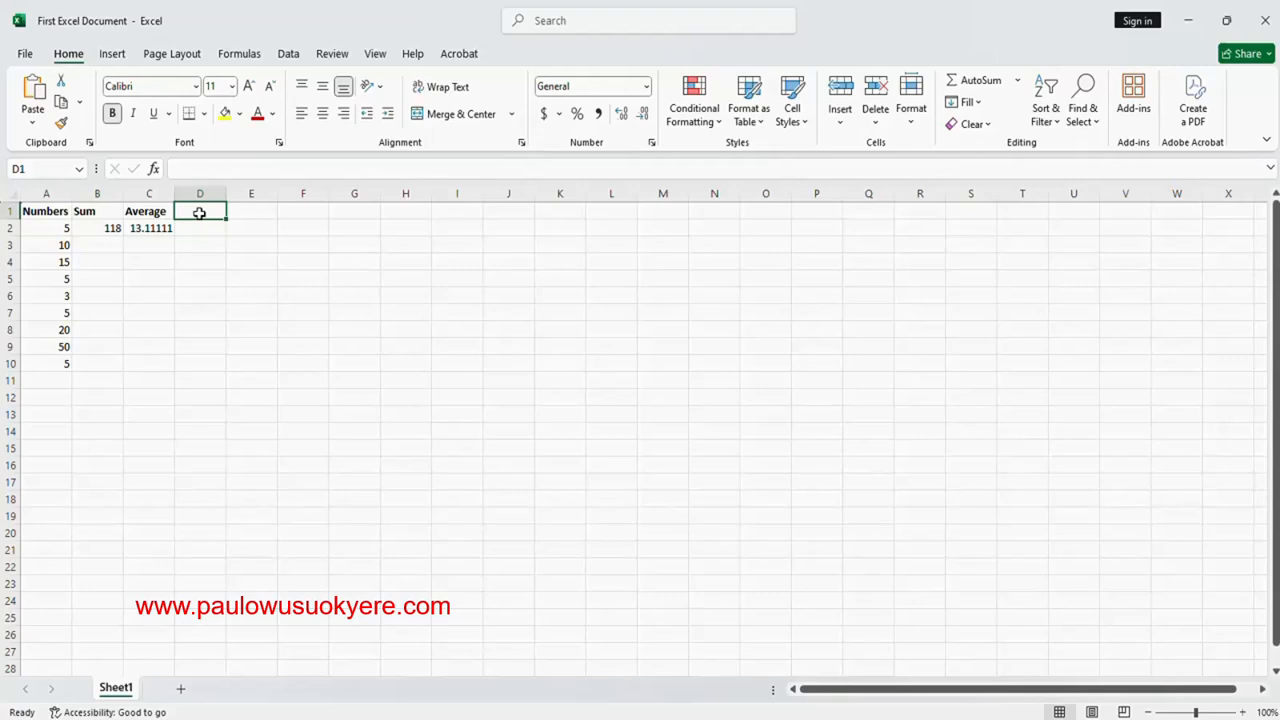
{"action": "type", "text": "Mi"}
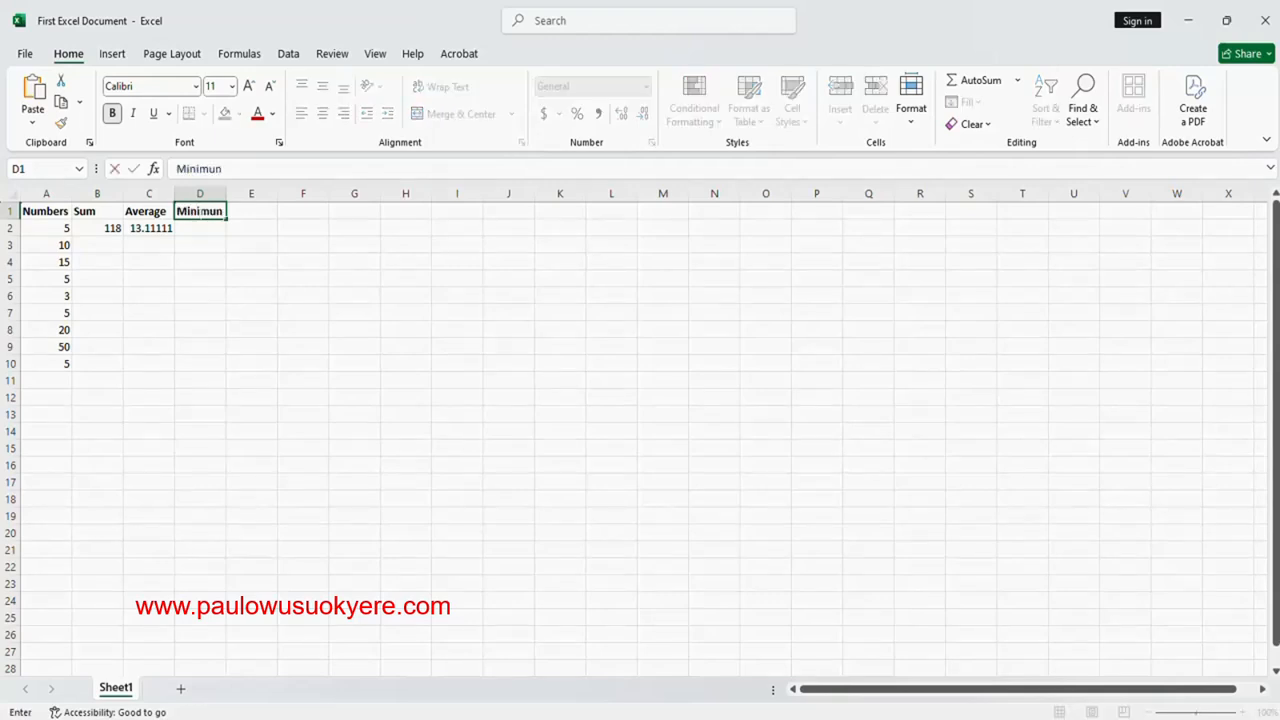
{"action": "type", "text": "nimum"}
{"action": "key", "text": "Return"}
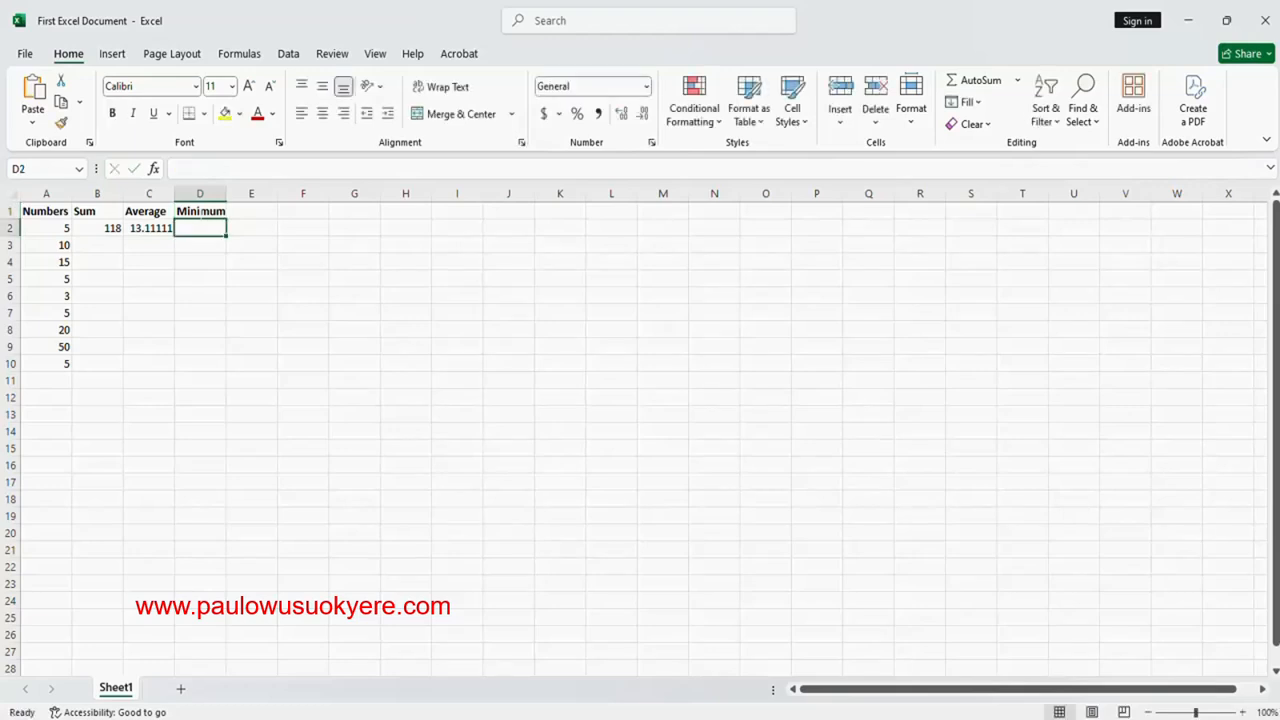
{"action": "left_click_drag", "start_coordinate": [226, 194], "coordinate": [247, 196]}
{"action": "left_click", "coordinate": [237, 210]}
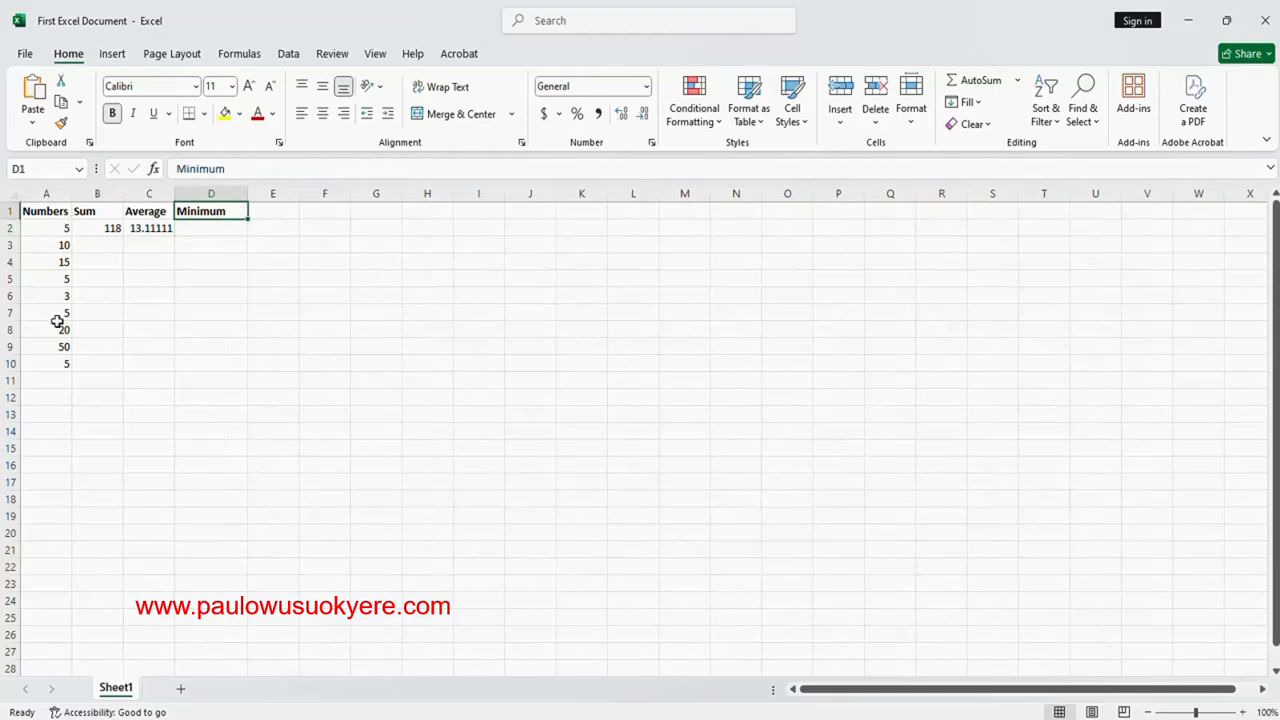
Find the smallest value in the number list by entering =min(A2:A10) in cell D2
{"action": "left_click", "coordinate": [200, 229]}
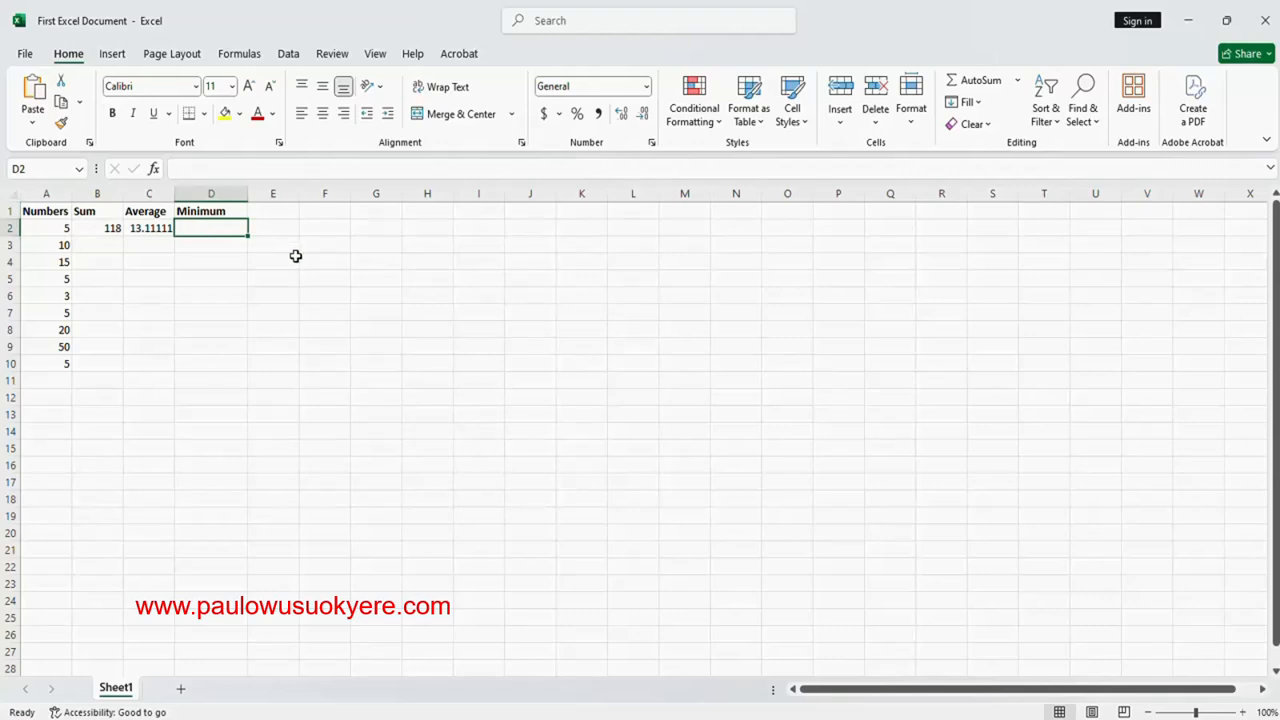
{"action": "type", "text": "=mi"}
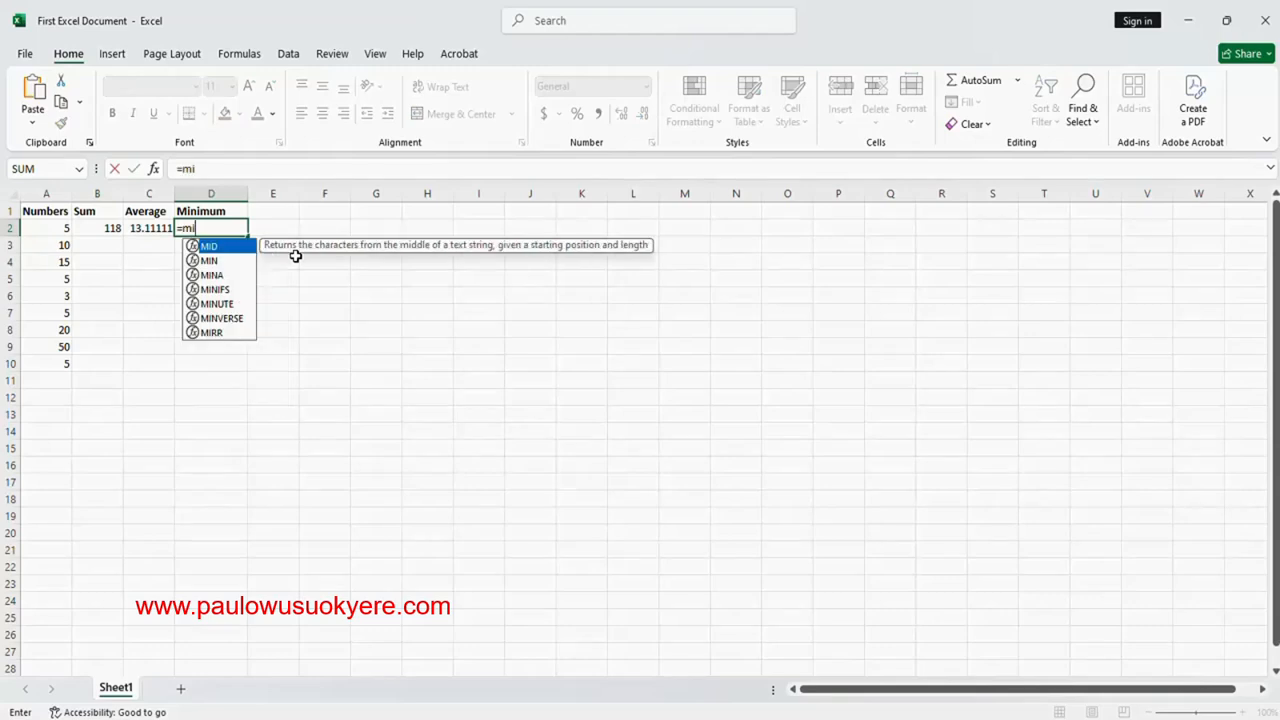
{"action": "type", "text": "n("}
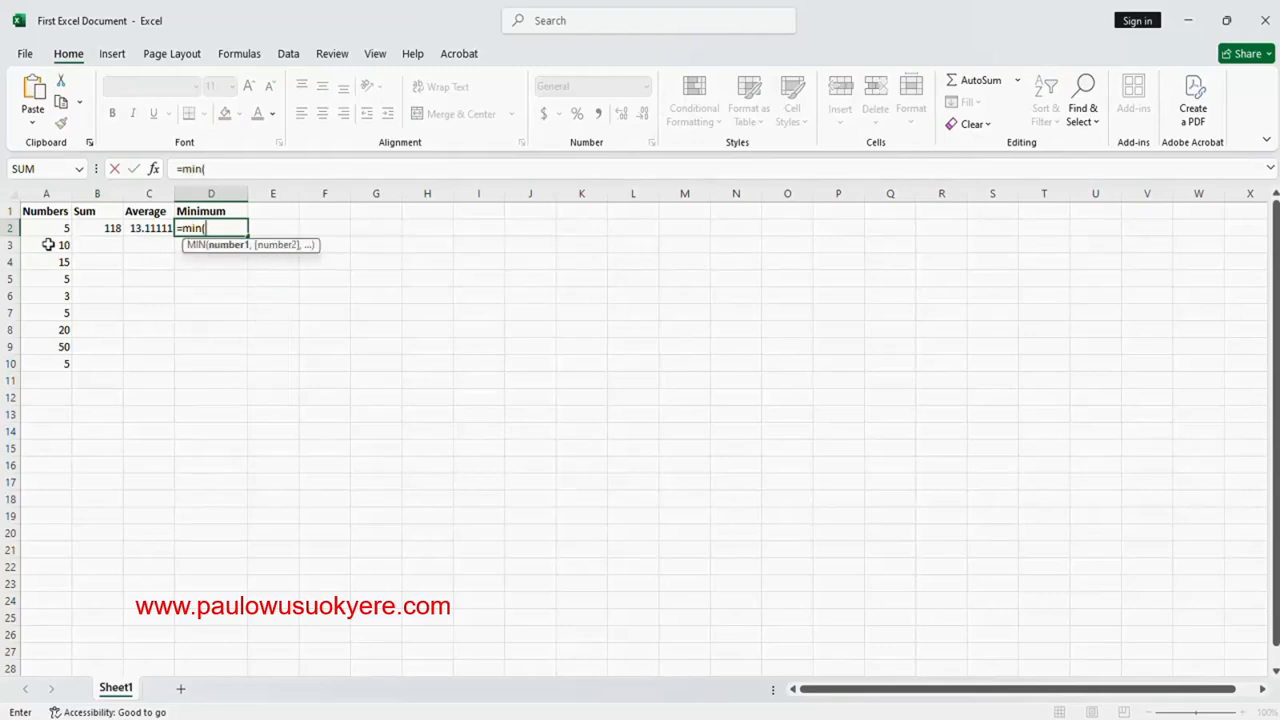
{"action": "left_click_drag", "start_coordinate": [46, 232], "coordinate": [45, 361]}
{"action": "type", "text": ")"}
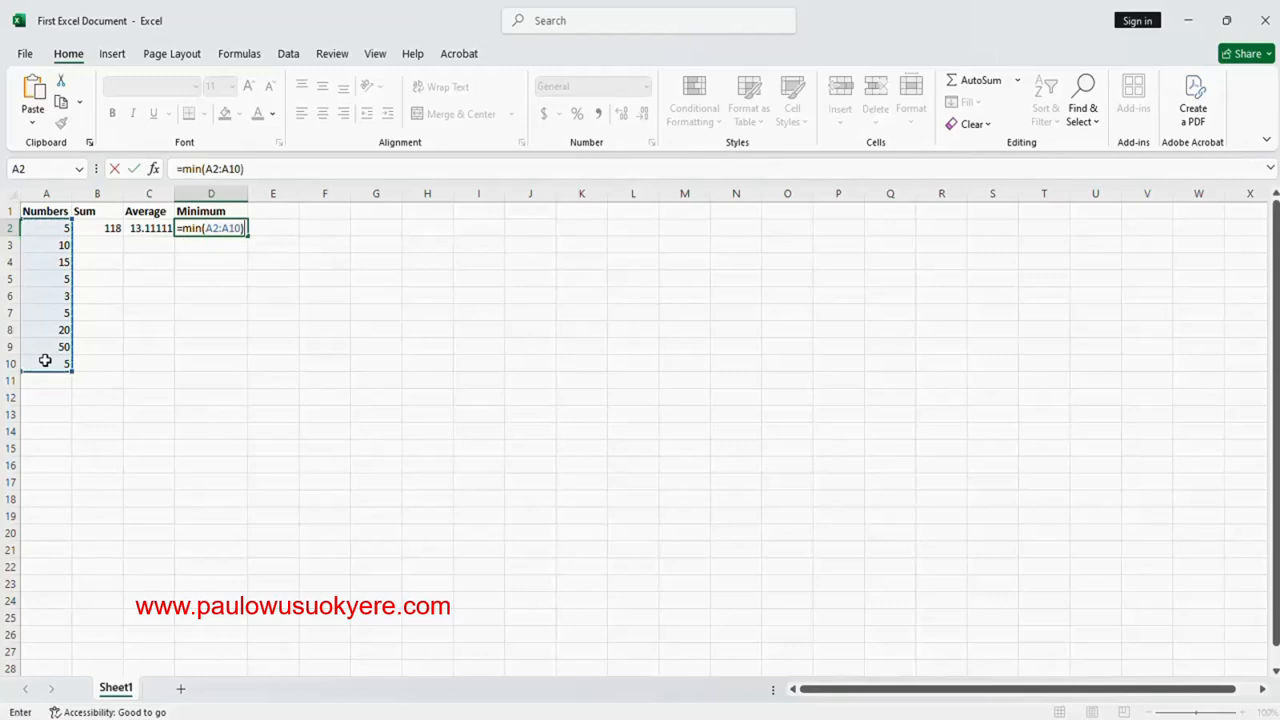
{"action": "key", "text": "Return"}
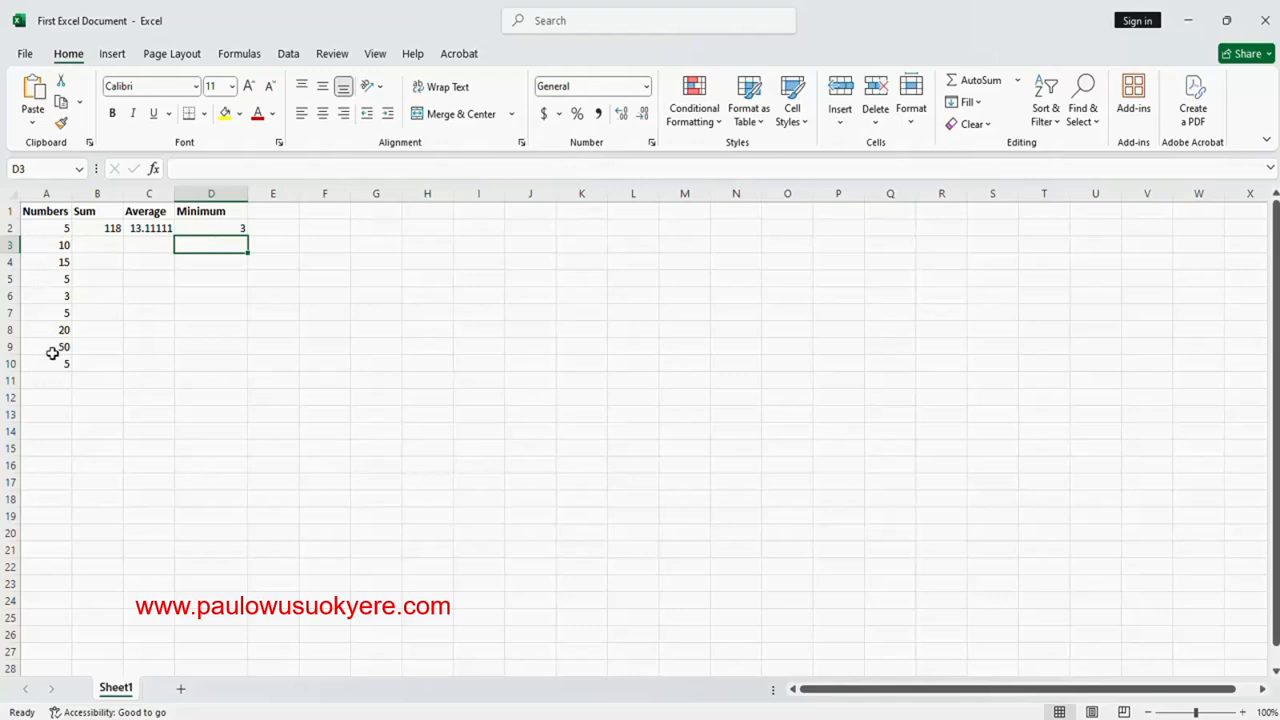
Enter the heading Maximum in E1 and widen column E so the heading fits comfortably
{"action": "left_click", "coordinate": [271, 228]}
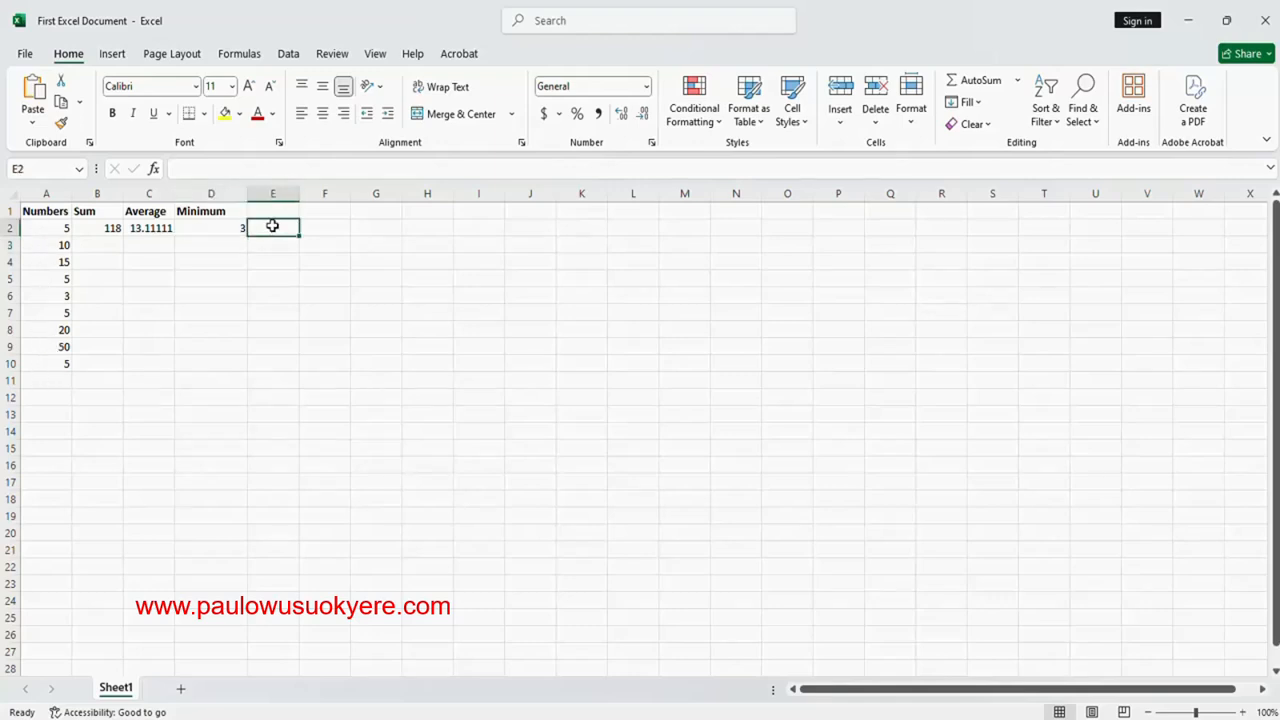
{"action": "left_click", "coordinate": [269, 213]}
{"action": "type", "text": "Maximum"}
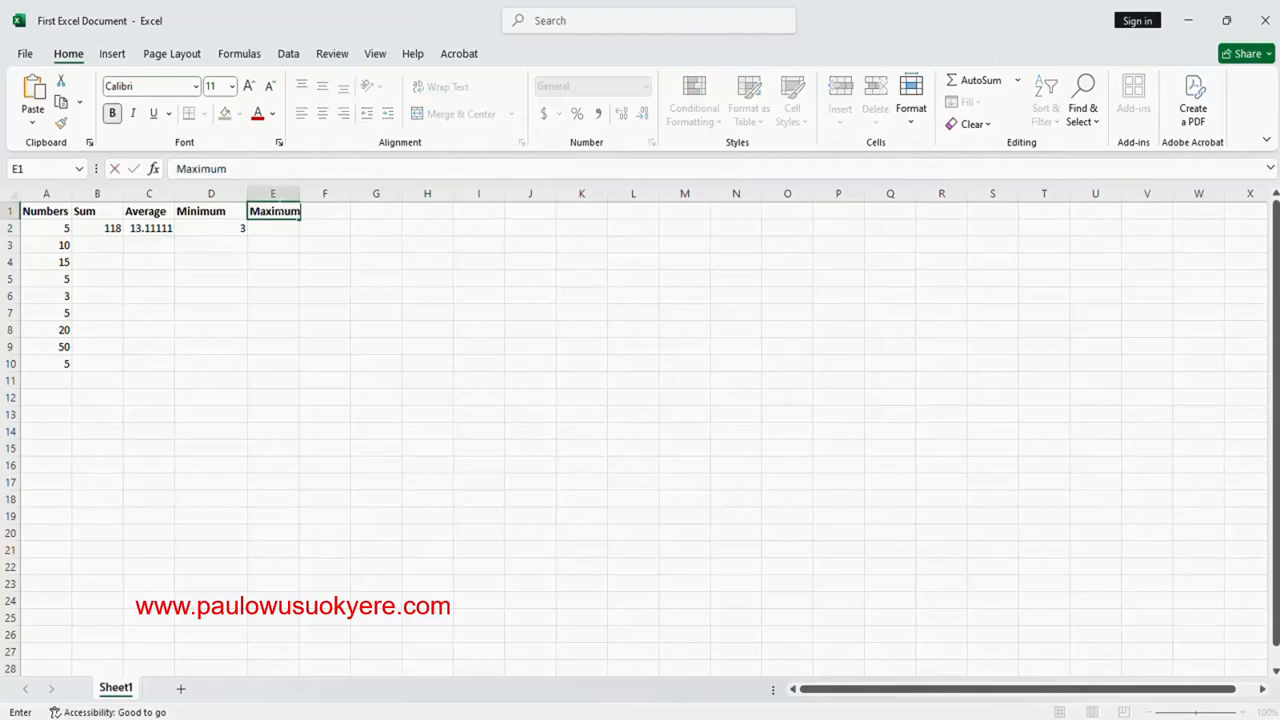
{"action": "key", "text": "Return"}
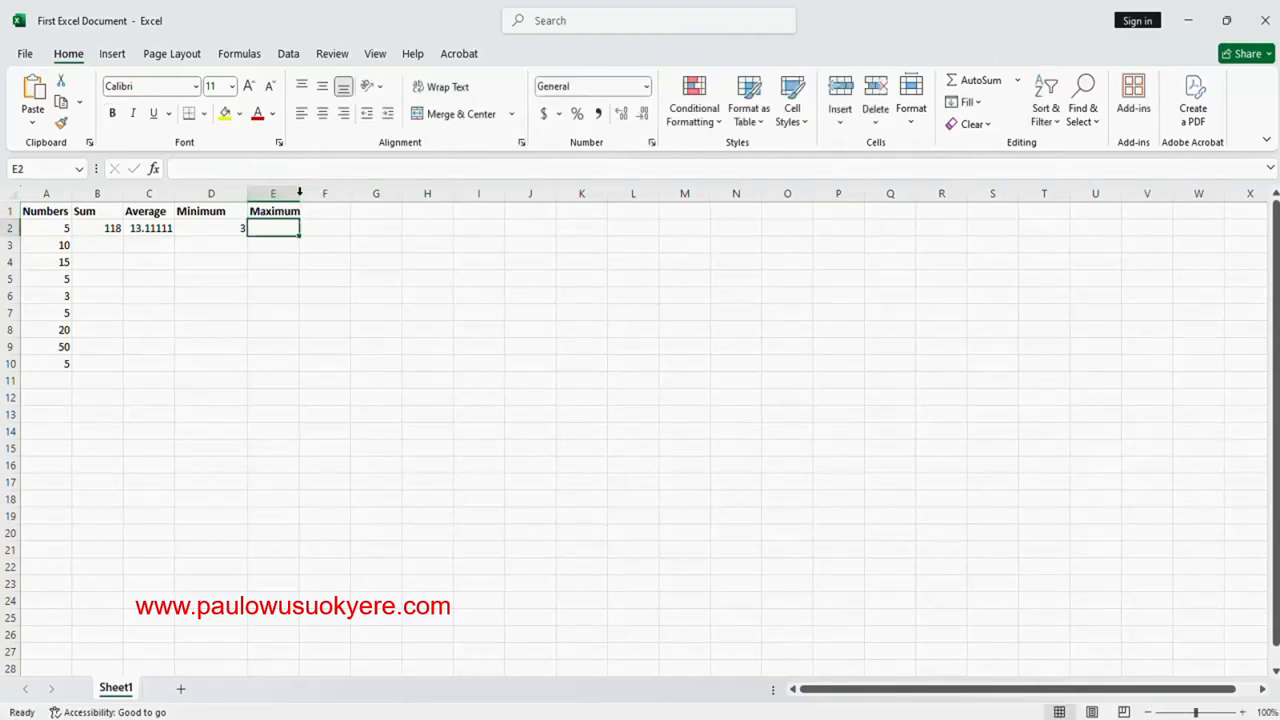
{"action": "left_click_drag", "start_coordinate": [299, 193], "coordinate": [320, 193]}
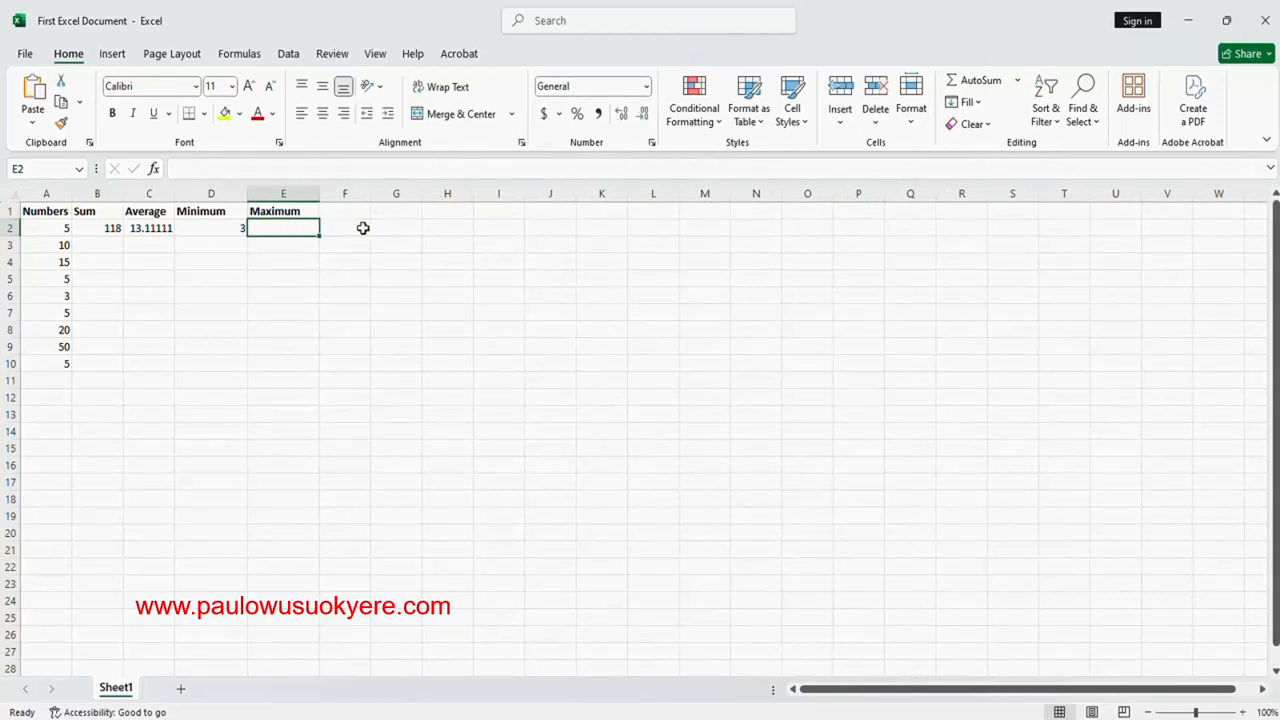
Find the largest value in the number list by entering =max(A2:A10) in cell E2
{"action": "type", "text": "=max"}
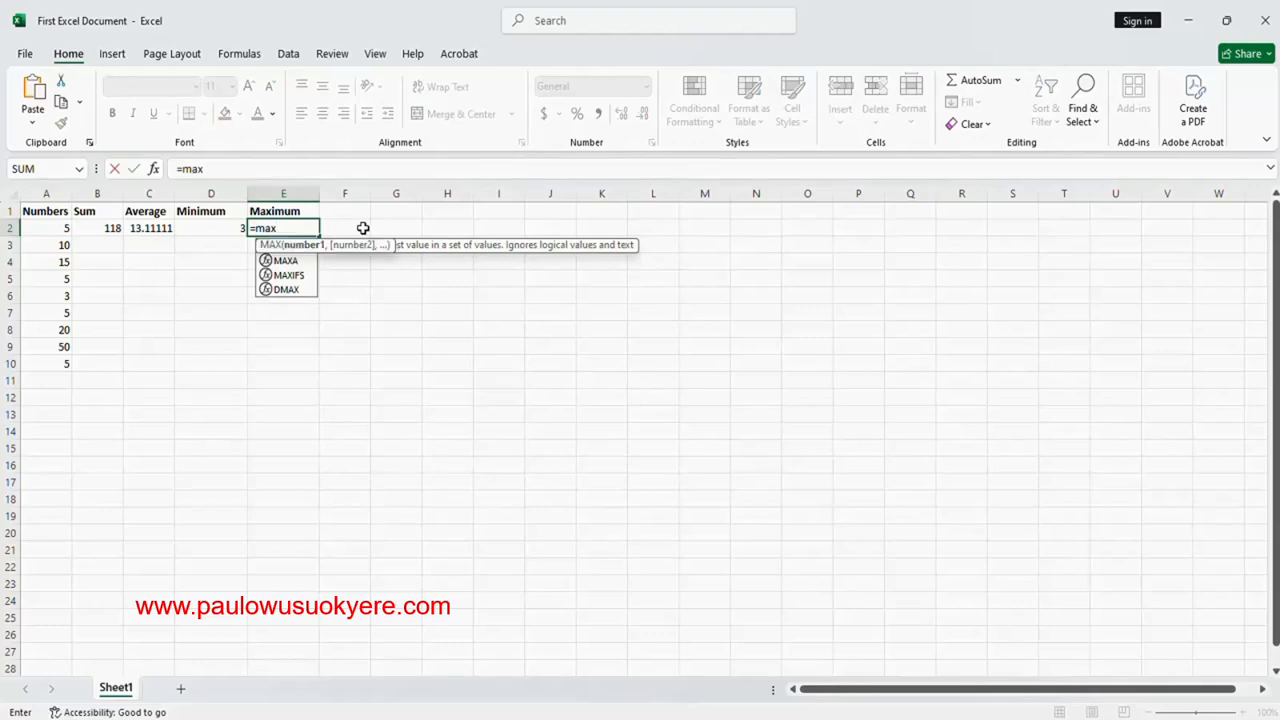
{"action": "type", "text": "("}
{"action": "left_click_drag", "start_coordinate": [64, 228], "coordinate": [64, 359]}
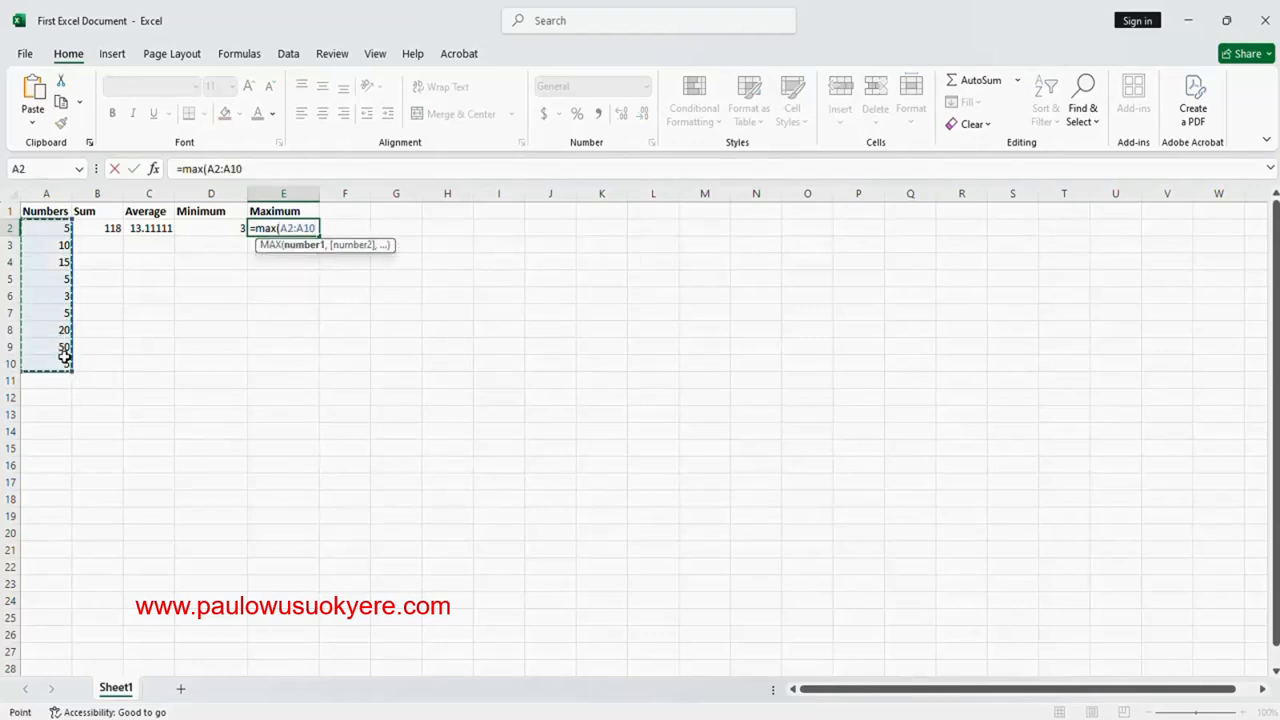
{"action": "type", "text": ")"}
{"action": "key", "text": "Return"}
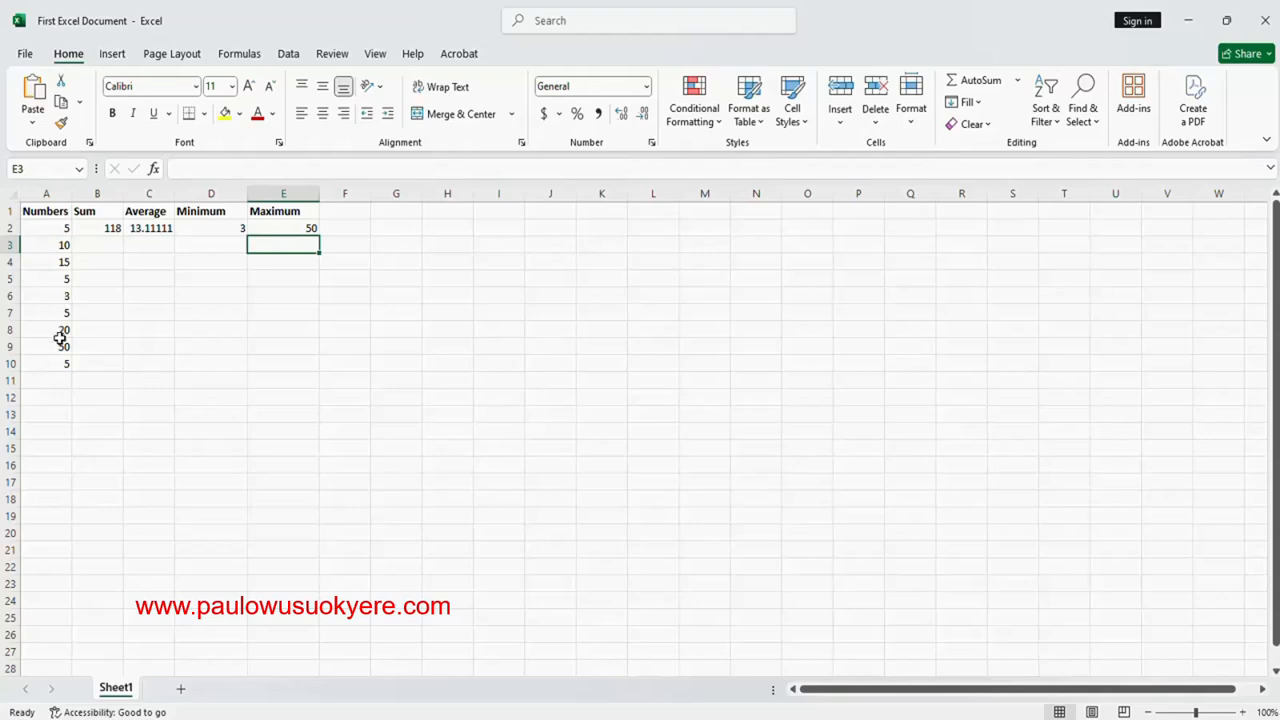
Add the heading Mode in F1 and find the most frequent number with =mode(A2:A10) in F2
{"action": "left_click", "coordinate": [349, 215]}
{"action": "type", "text": "M"}
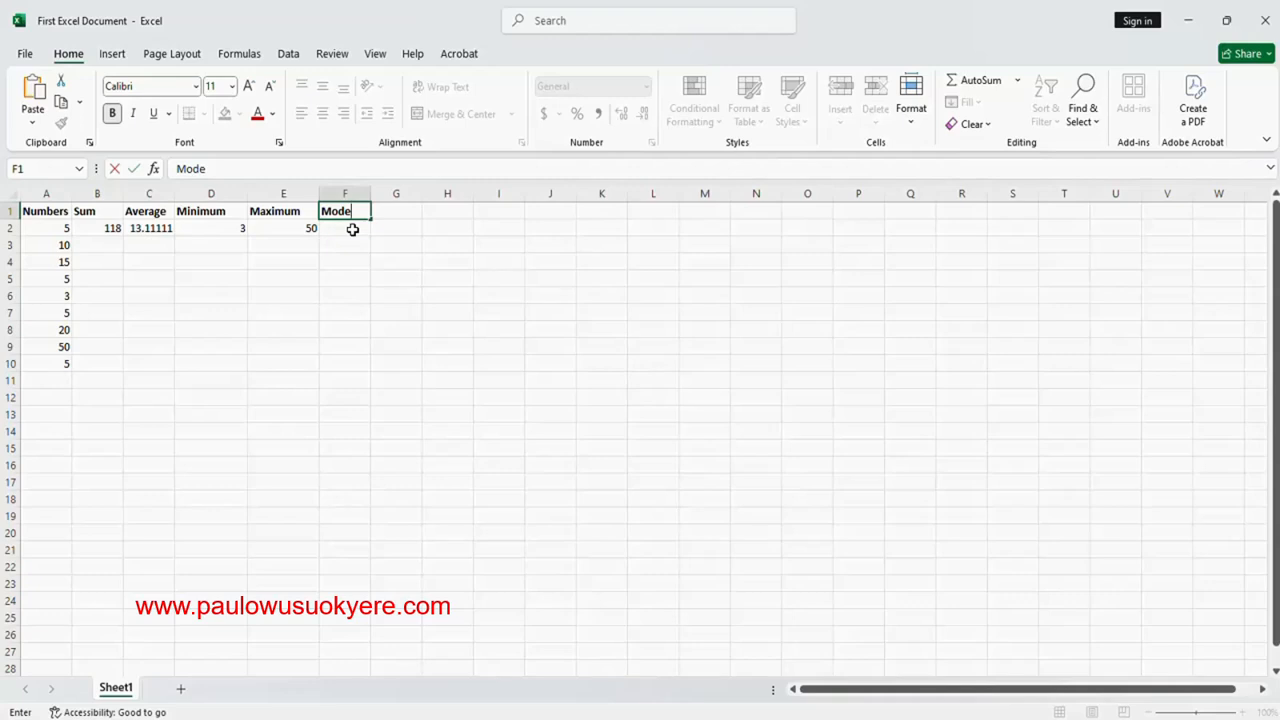
{"action": "type", "text": "ode"}
{"action": "left_click", "coordinate": [352, 229]}
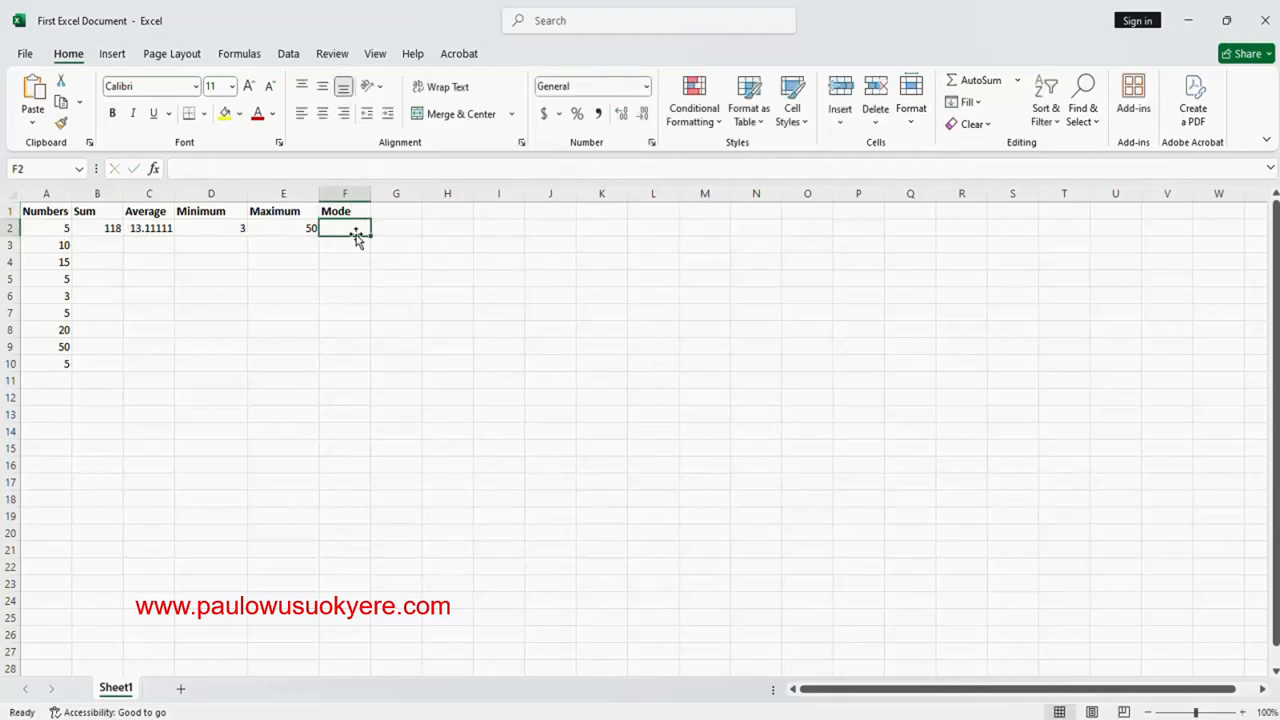
{"action": "type", "text": "="}
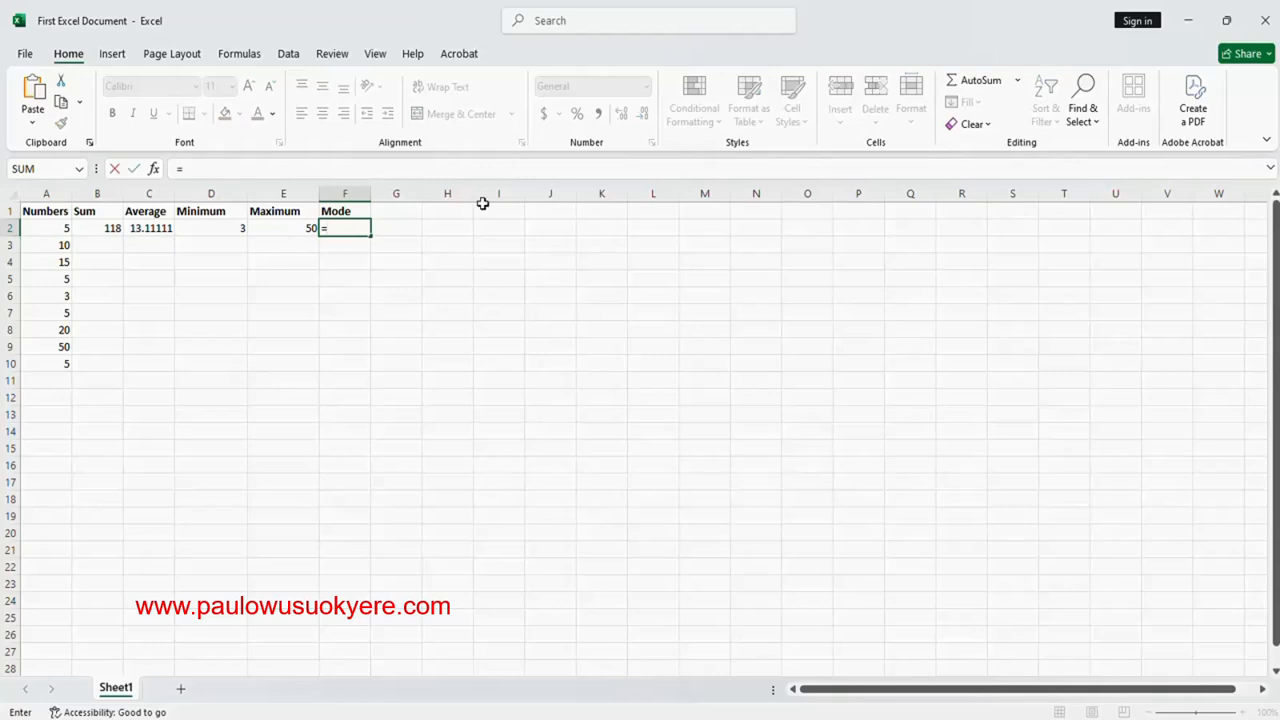
{"action": "type", "text": "mode"}
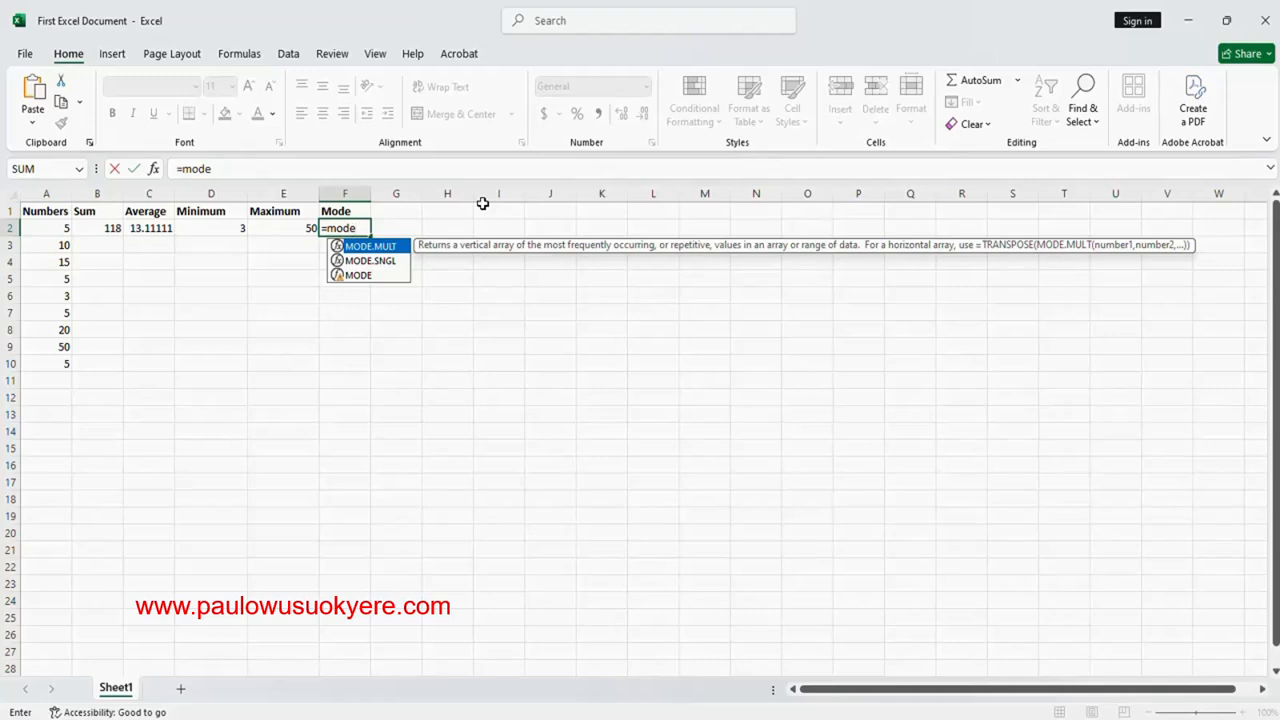
{"action": "type", "text": "("}
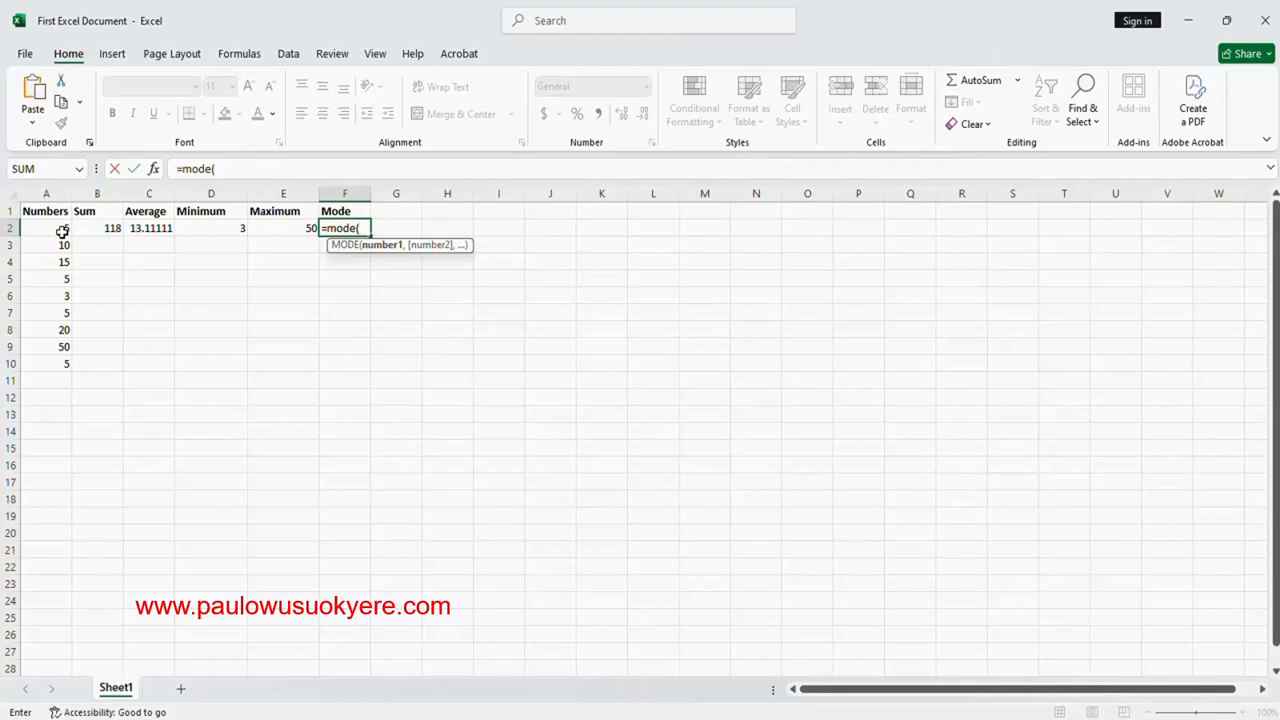
{"action": "left_click_drag", "start_coordinate": [62, 230], "coordinate": [62, 360]}
{"action": "type", "text": ")"}
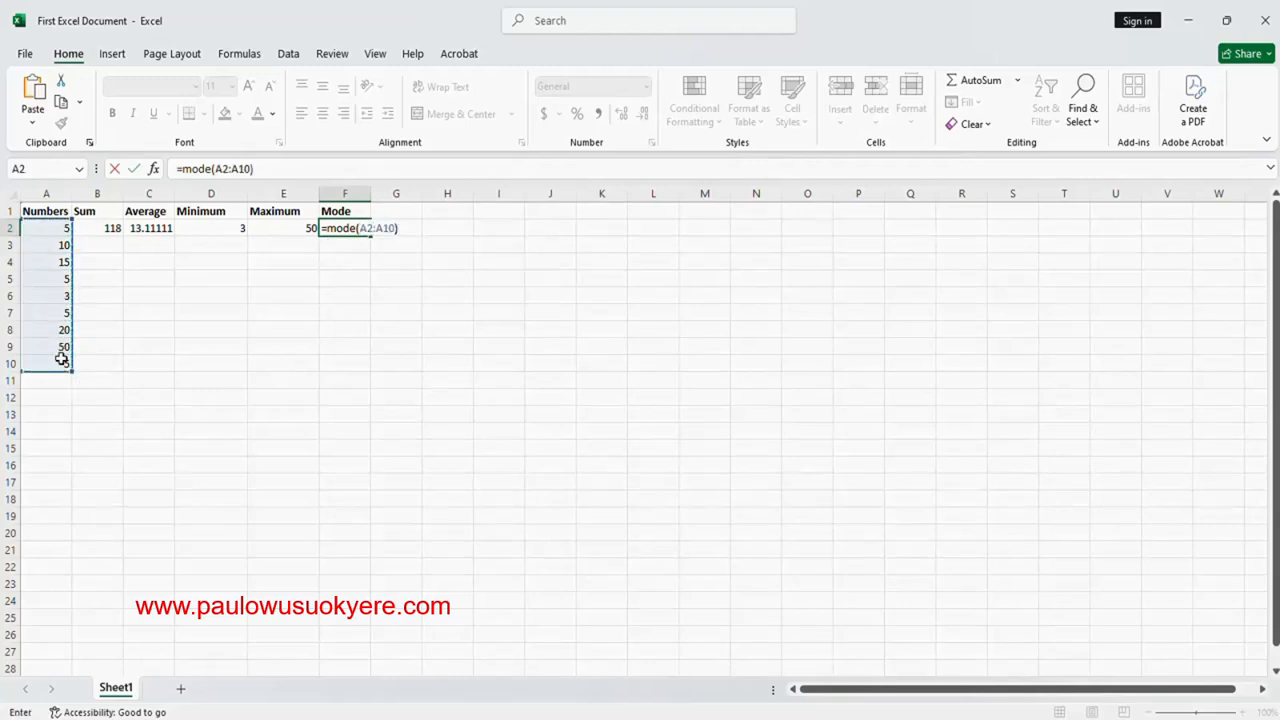
{"action": "key", "text": "Return"}
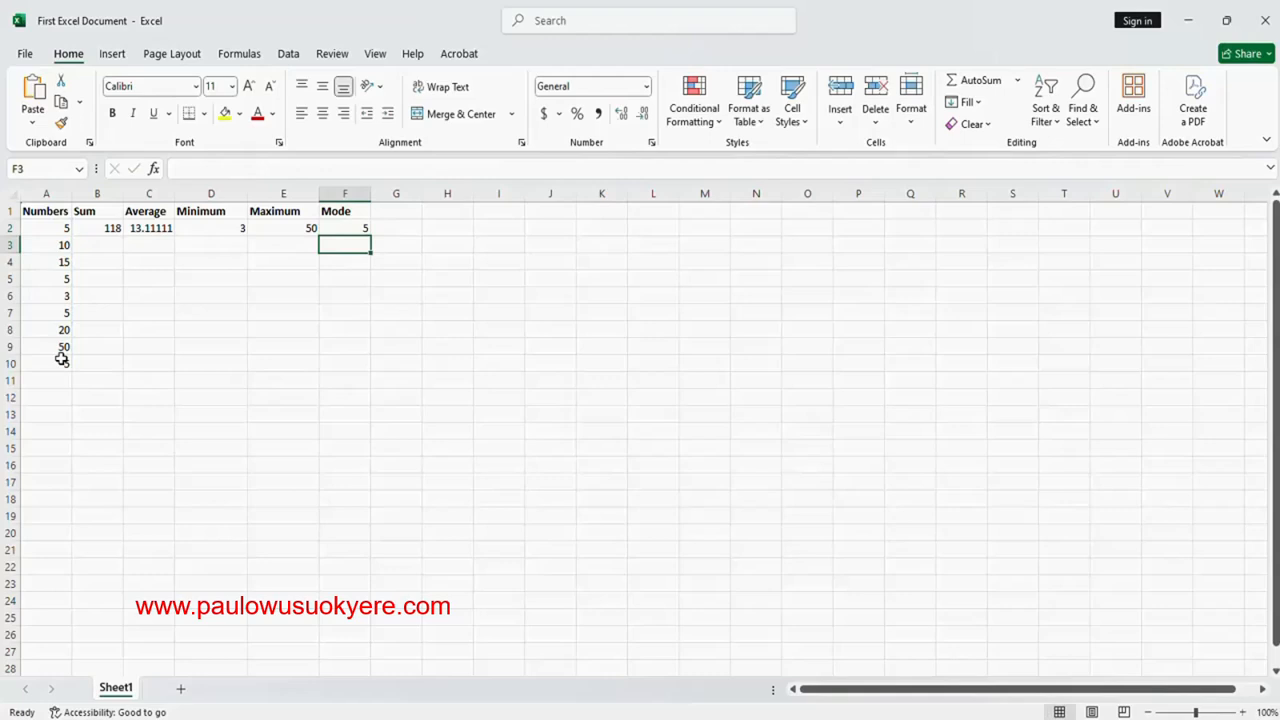
{"action": "left_click", "coordinate": [327, 230]}
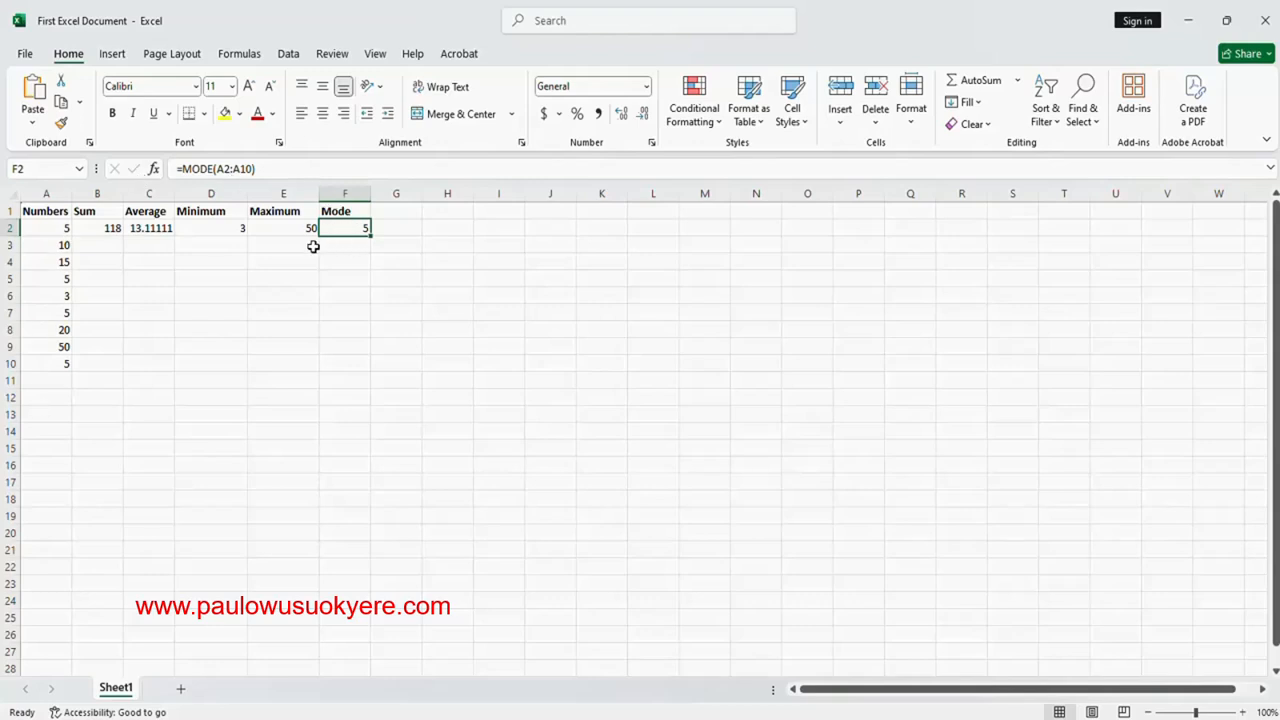
{"action": "left_click", "coordinate": [393, 227]}
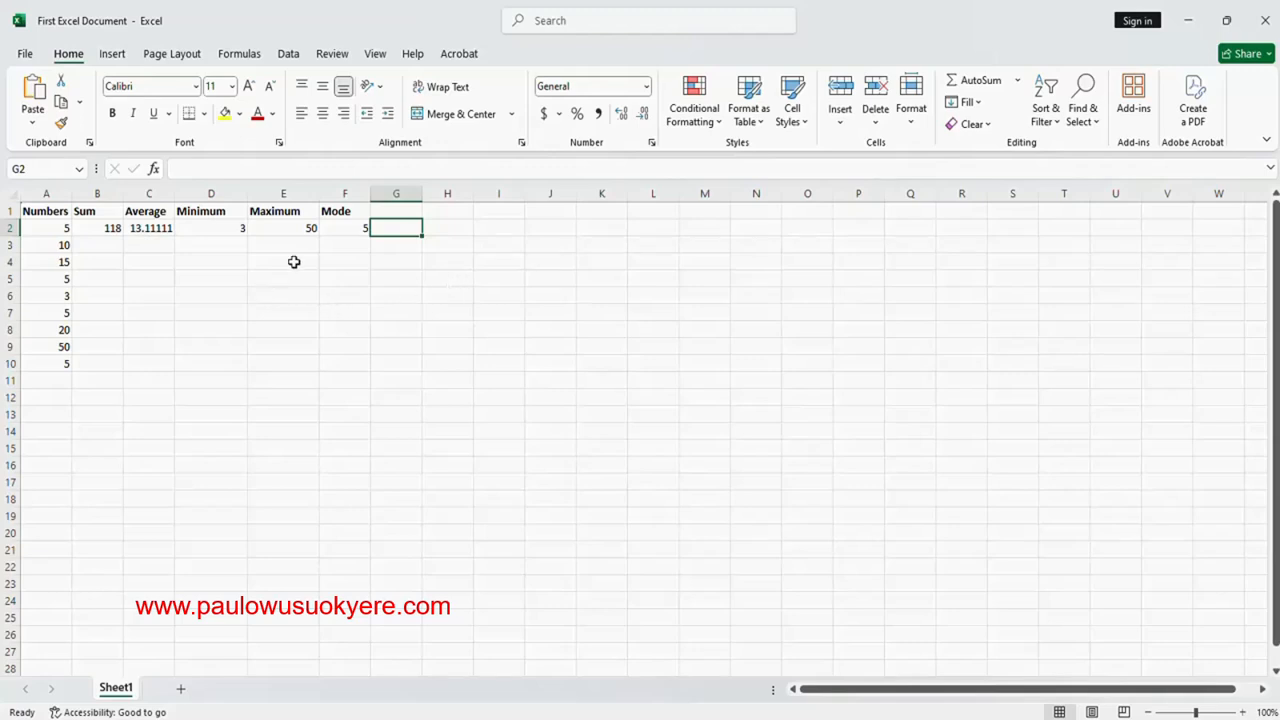
Start a second table with the headings Numbers in I1 and Mod 2 in J1
{"action": "left_click", "coordinate": [498, 214]}
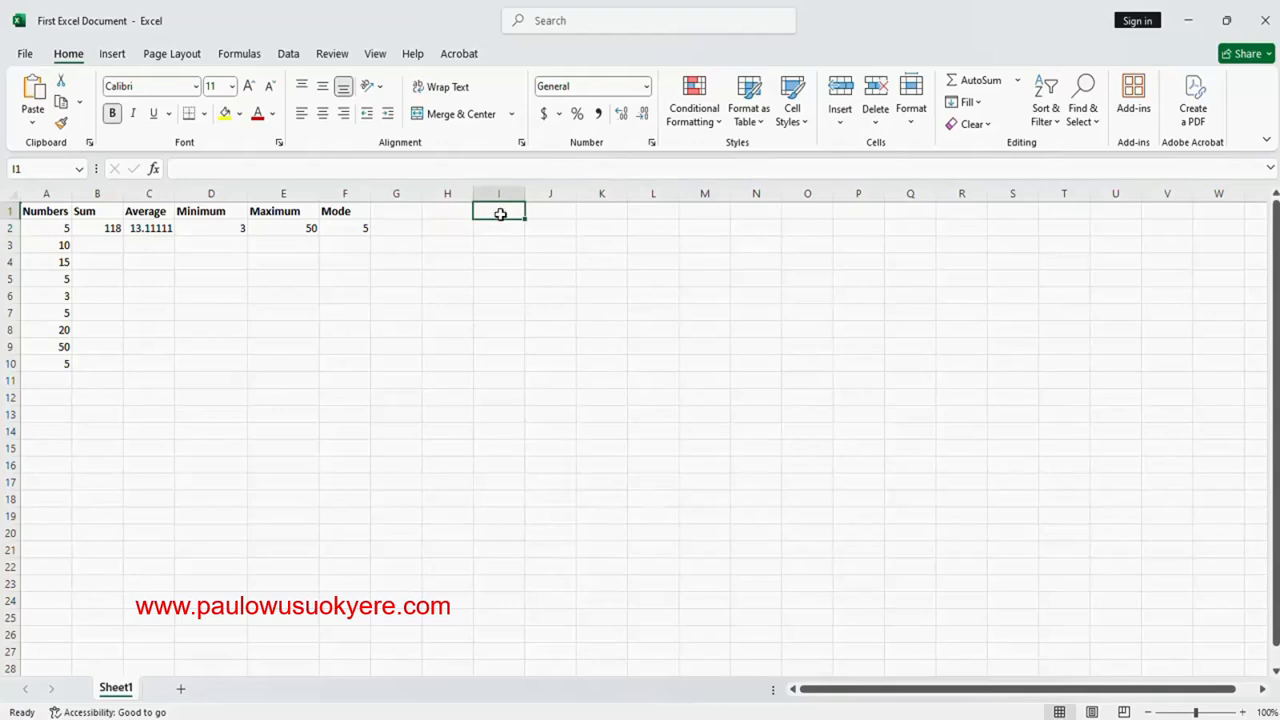
{"action": "type", "text": "Numbers"}
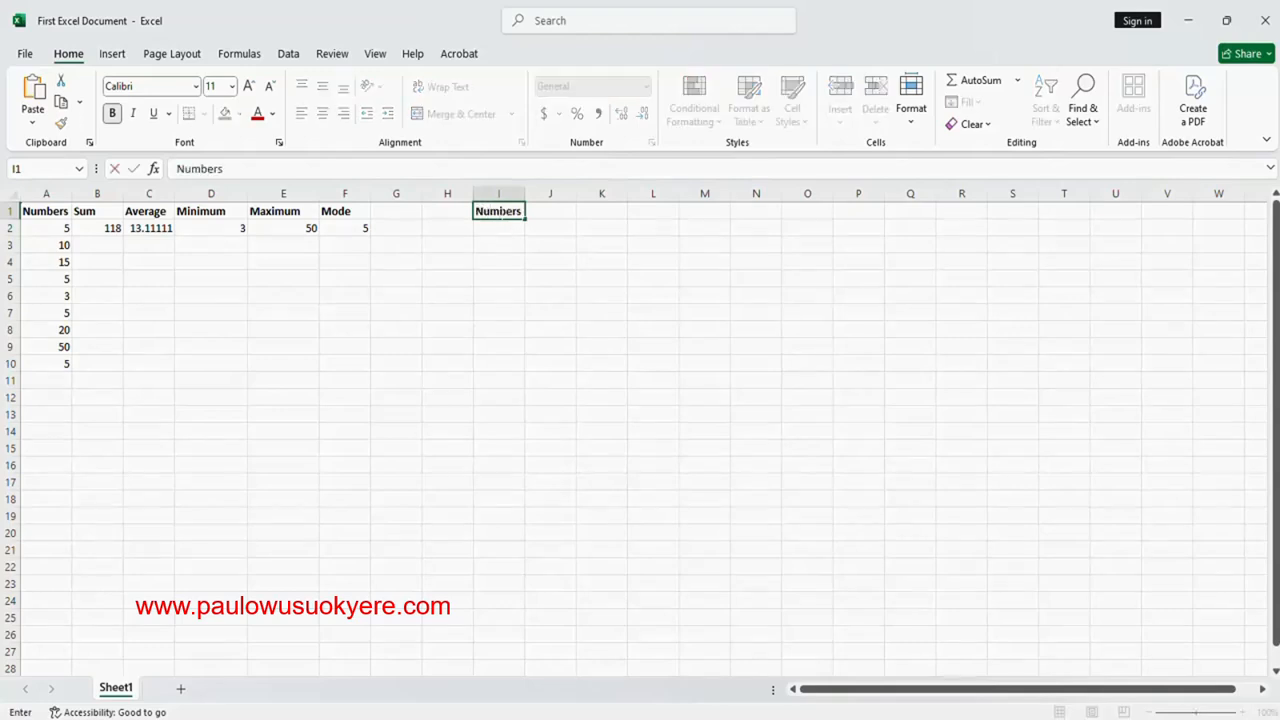
{"action": "left_click", "coordinate": [543, 212]}
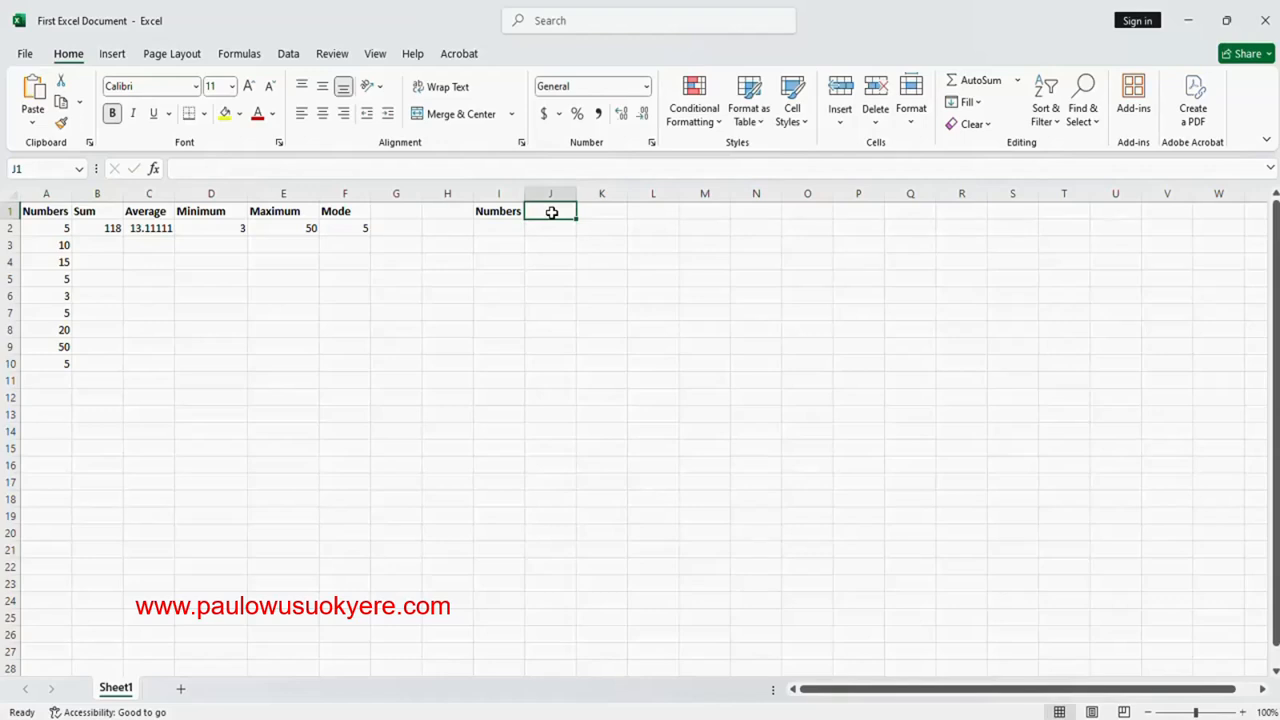
{"action": "type", "text": "Mod"}
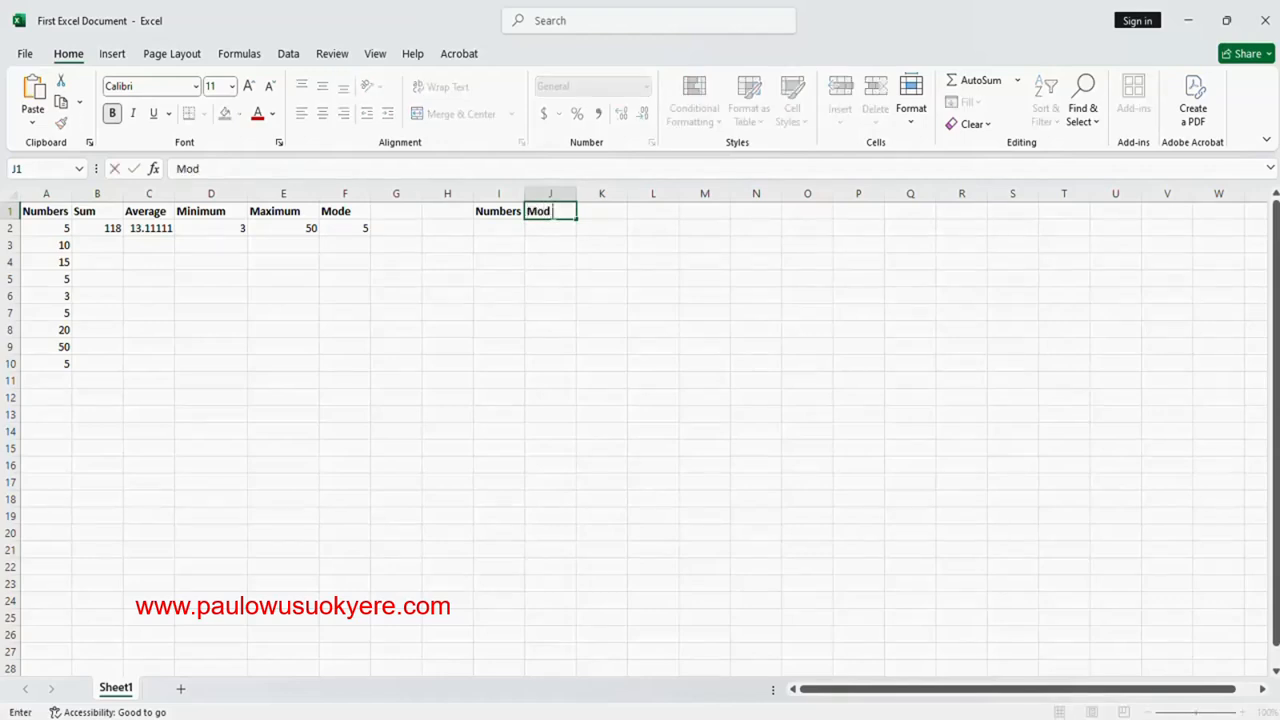
{"action": "type", "text": " 2"}
Enter the numbers 5, 7, 9, 15, 35 and 11 in cells I2 through I7
{"action": "left_click", "coordinate": [507, 228]}
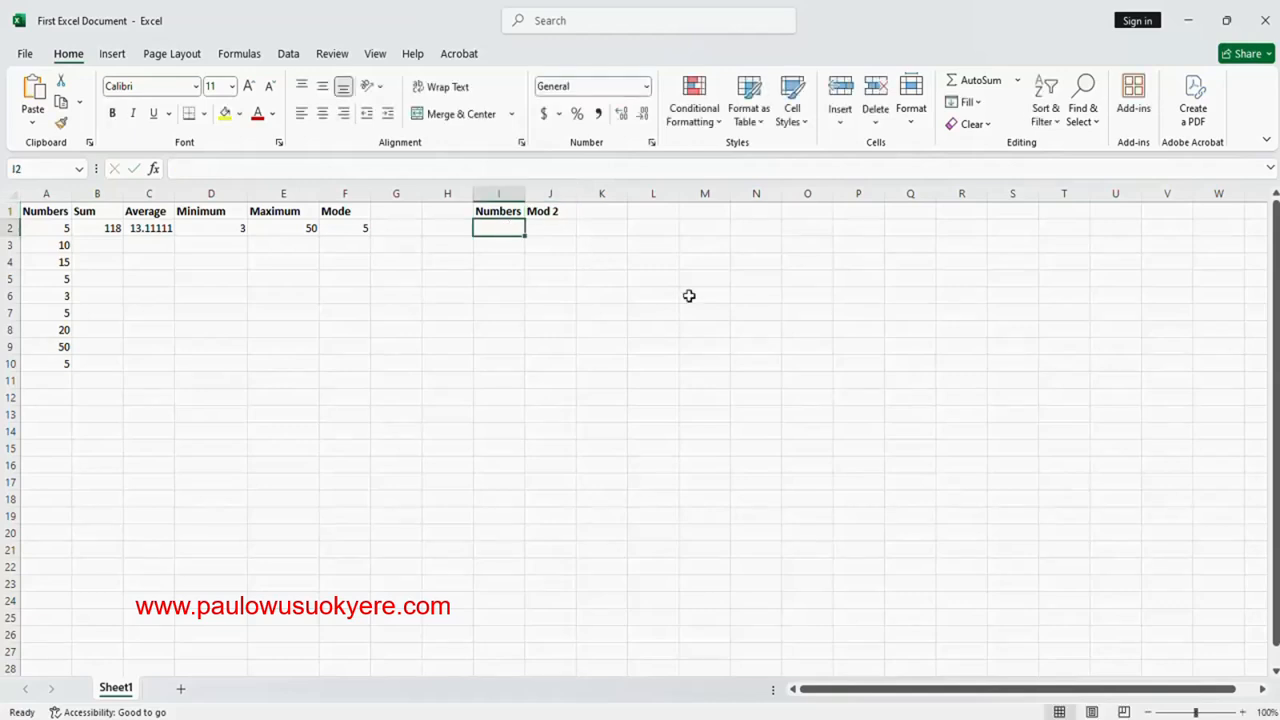
{"action": "type", "text": "5"}
{"action": "key", "text": "Return"}
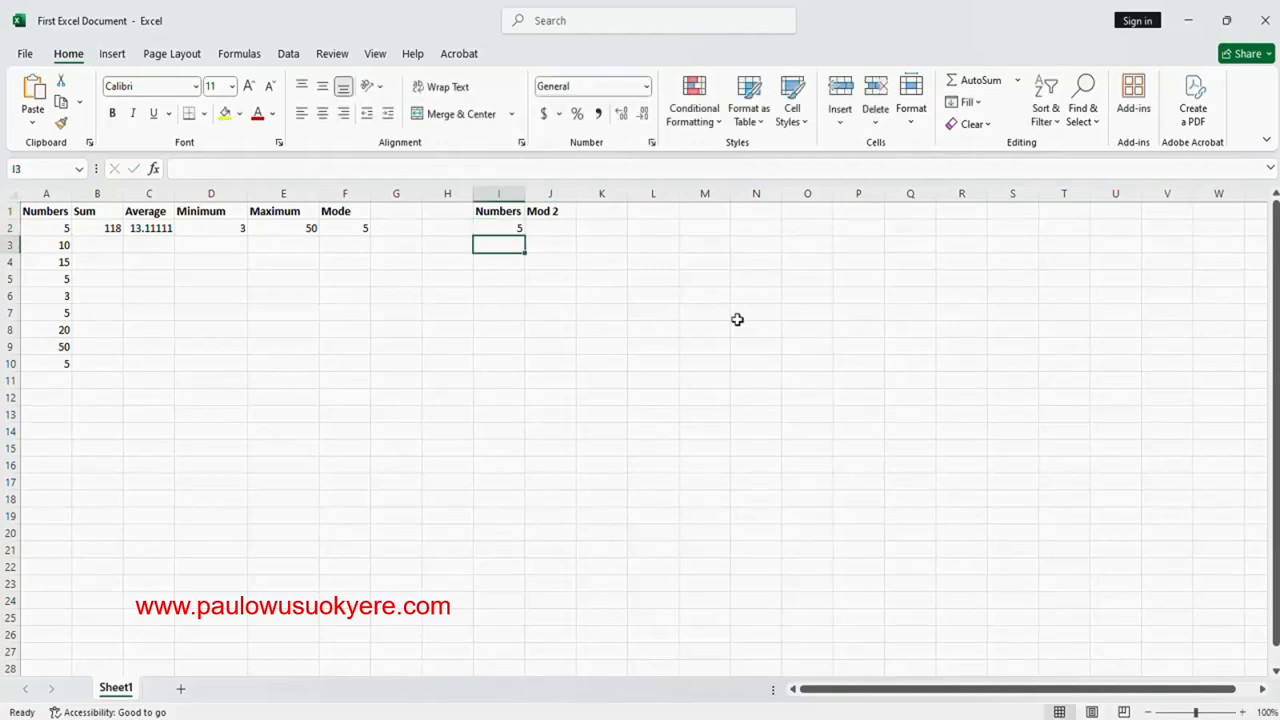
{"action": "type", "text": "7"}
{"action": "key", "text": "Return"}
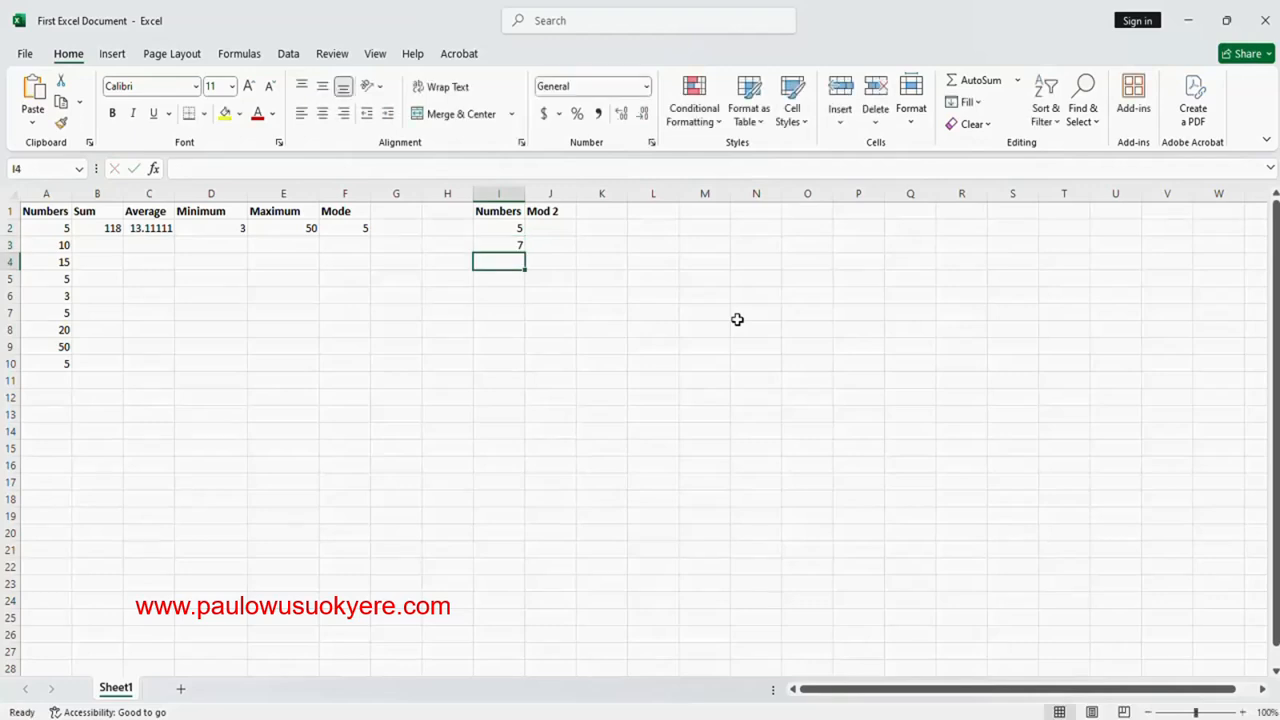
{"action": "type", "text": "9"}
{"action": "key", "text": "Return"}
{"action": "type", "text": "15"}
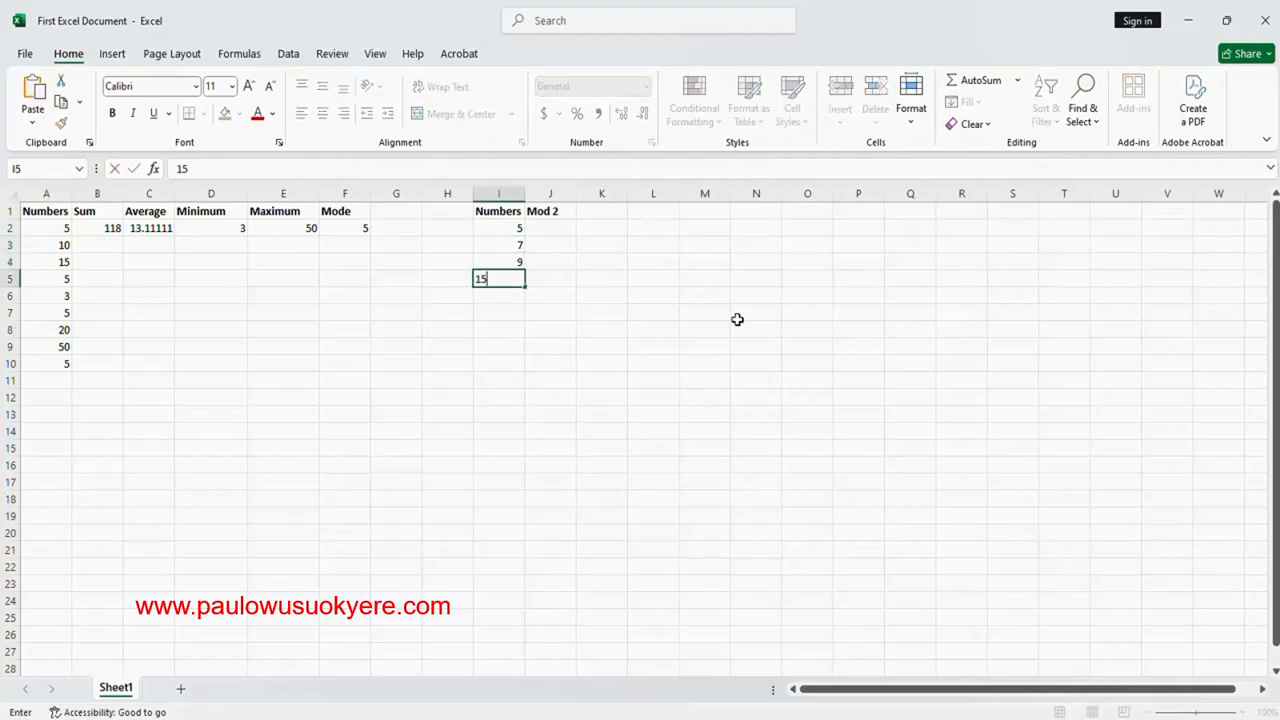
{"action": "key", "text": "Return"}
{"action": "type", "text": "35"}
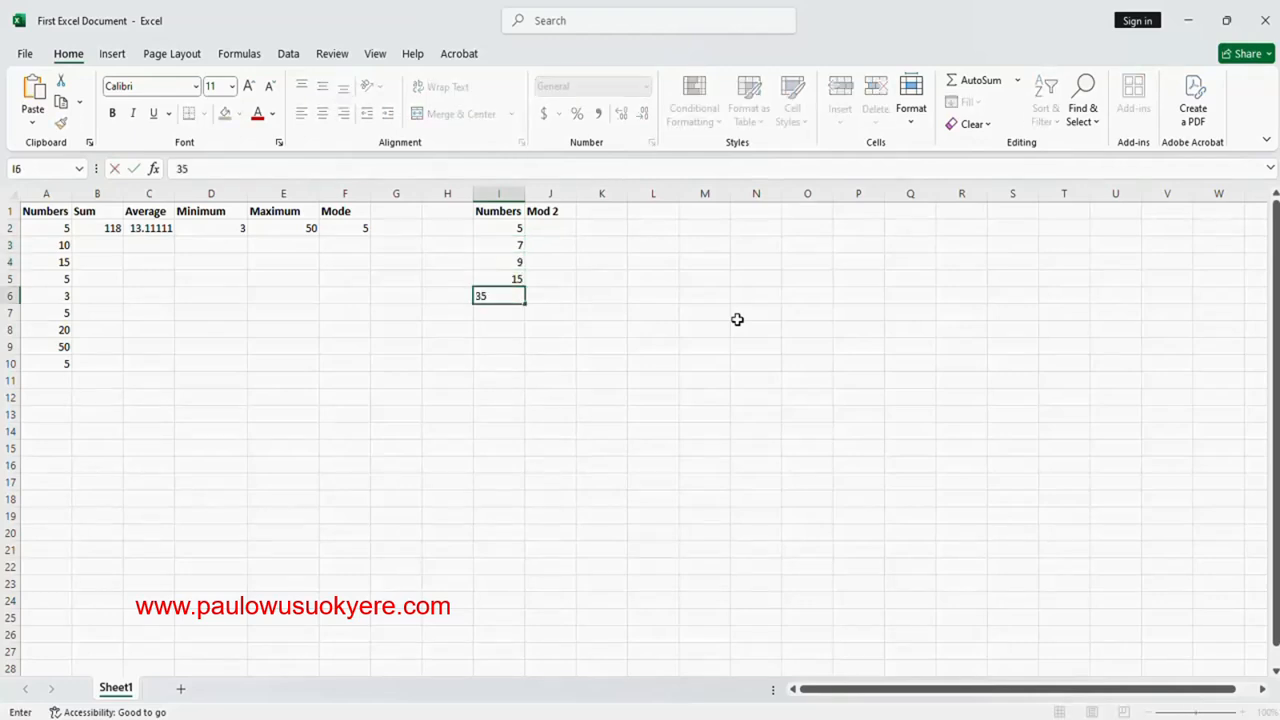
{"action": "key", "text": "Return"}
{"action": "type", "text": "11"}
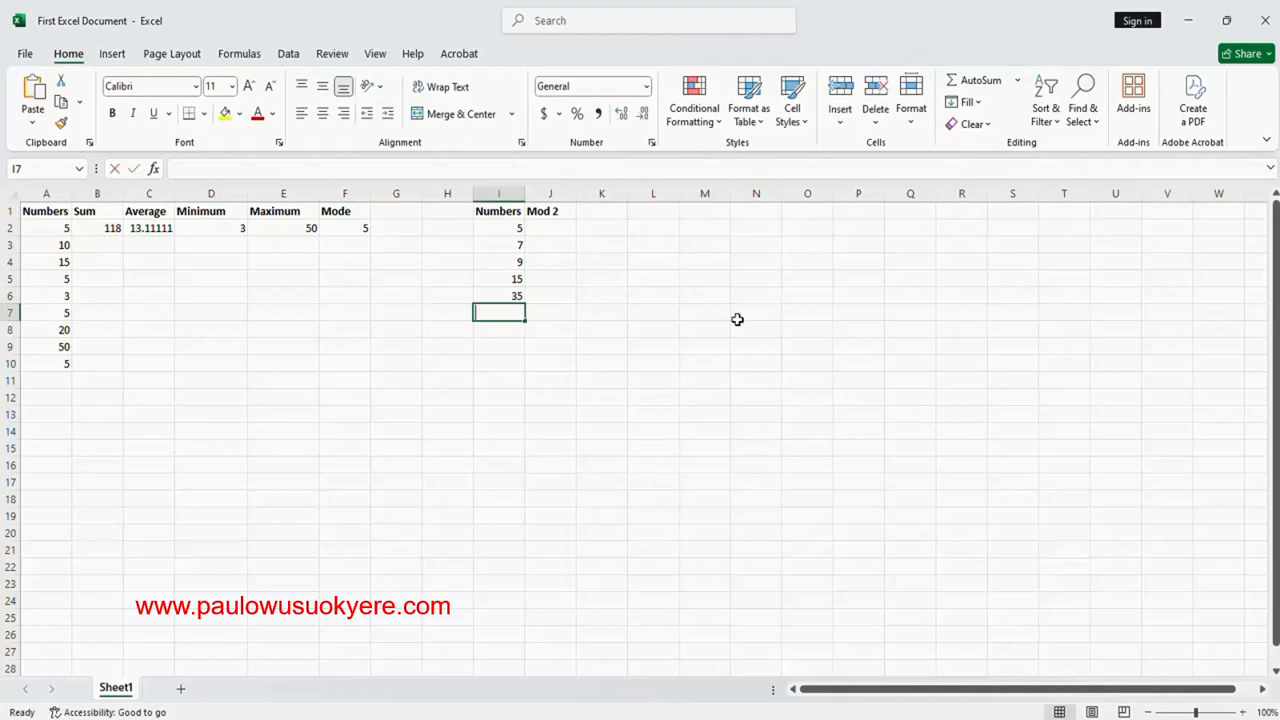
Calculate the remainder of the first number divided by 2 by entering =mod(I2,2) in cell J2
{"action": "left_click", "coordinate": [549, 230]}
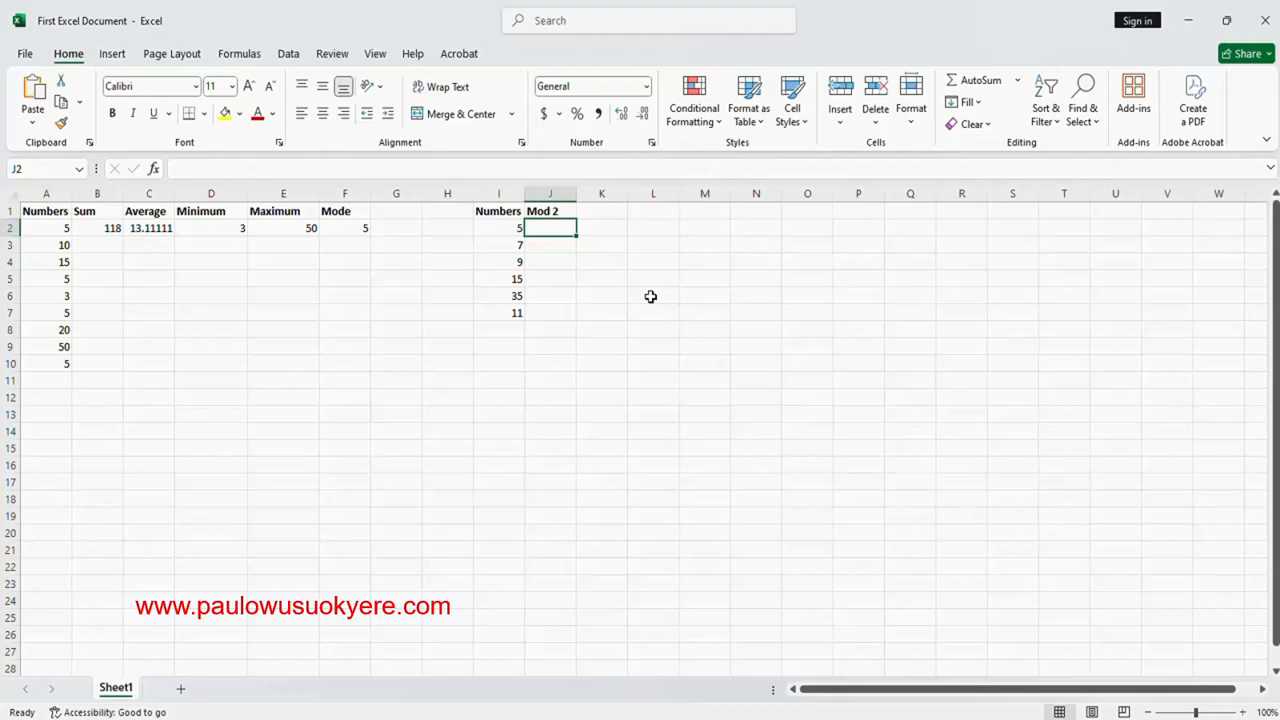
{"action": "type", "text": "=m"}
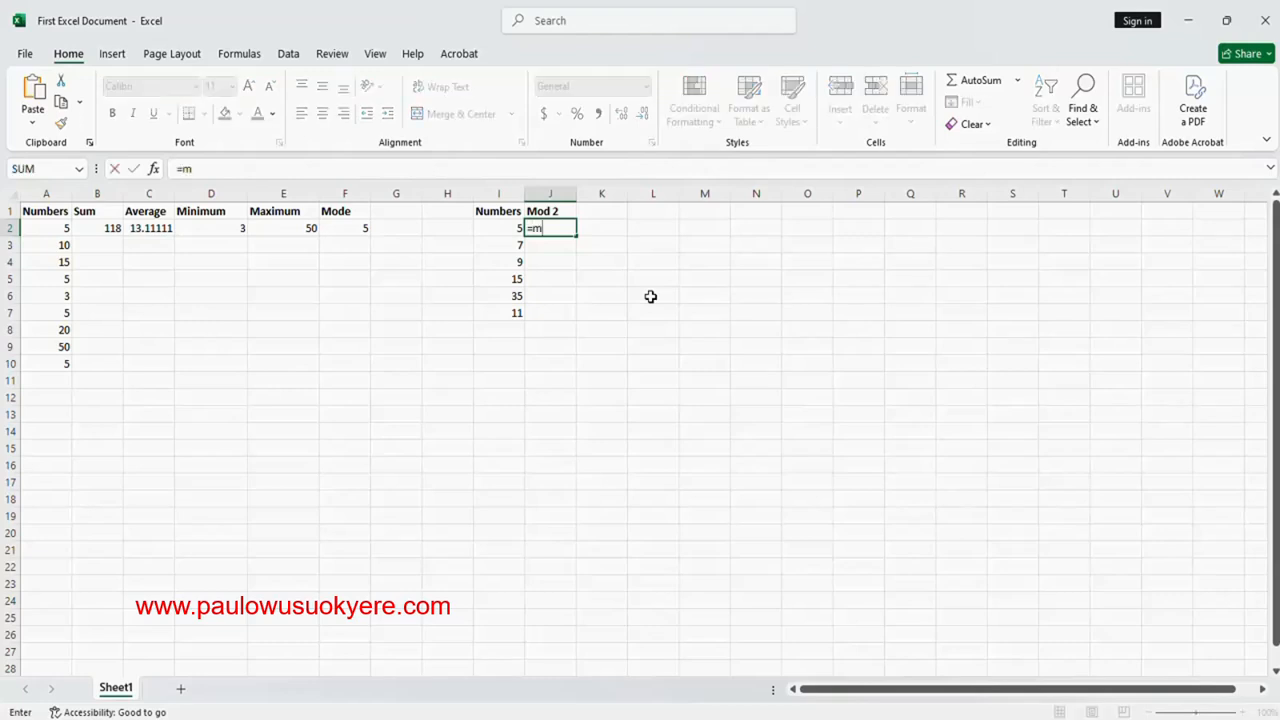
{"action": "type", "text": "o"}
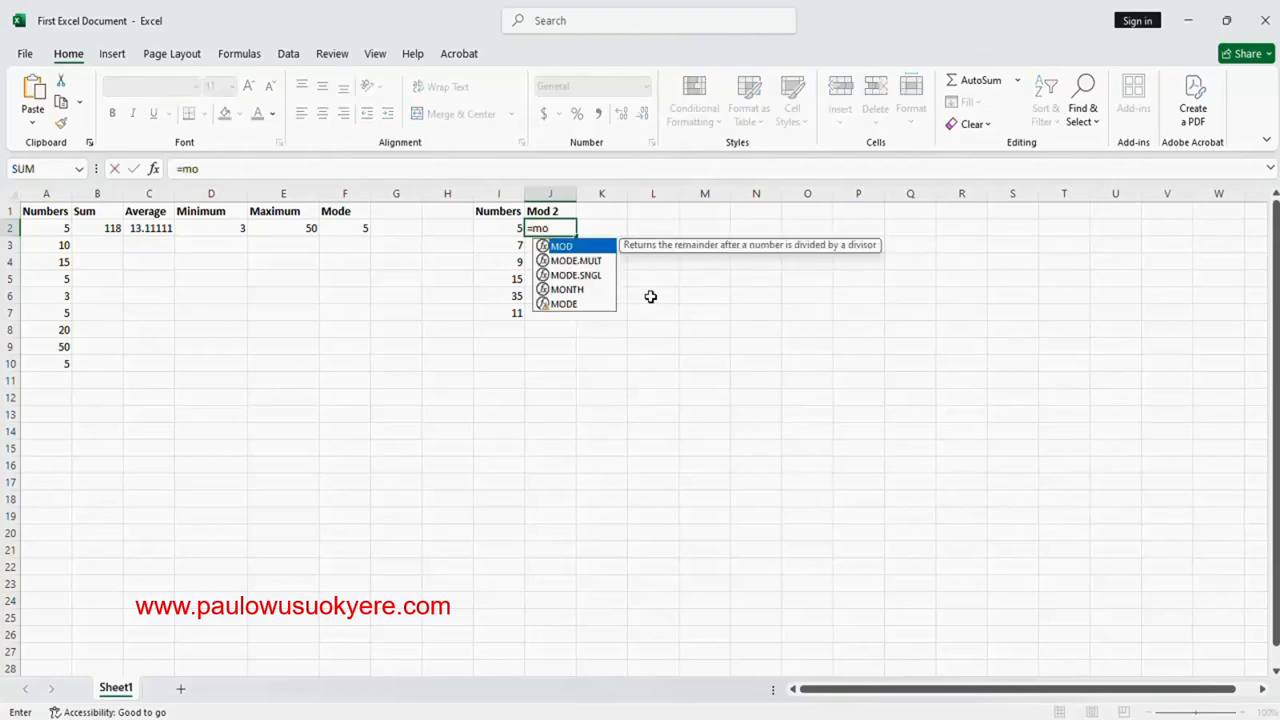
{"action": "type", "text": "d("}
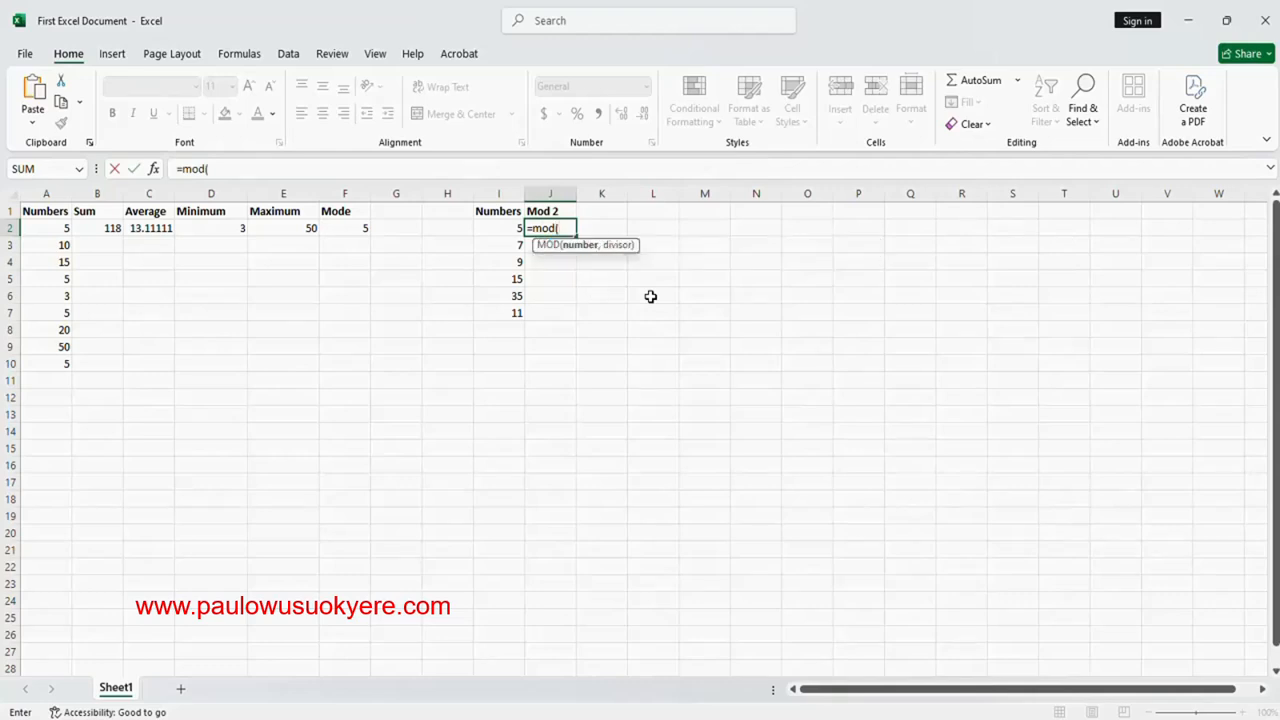
{"action": "left_click", "coordinate": [514, 229]}
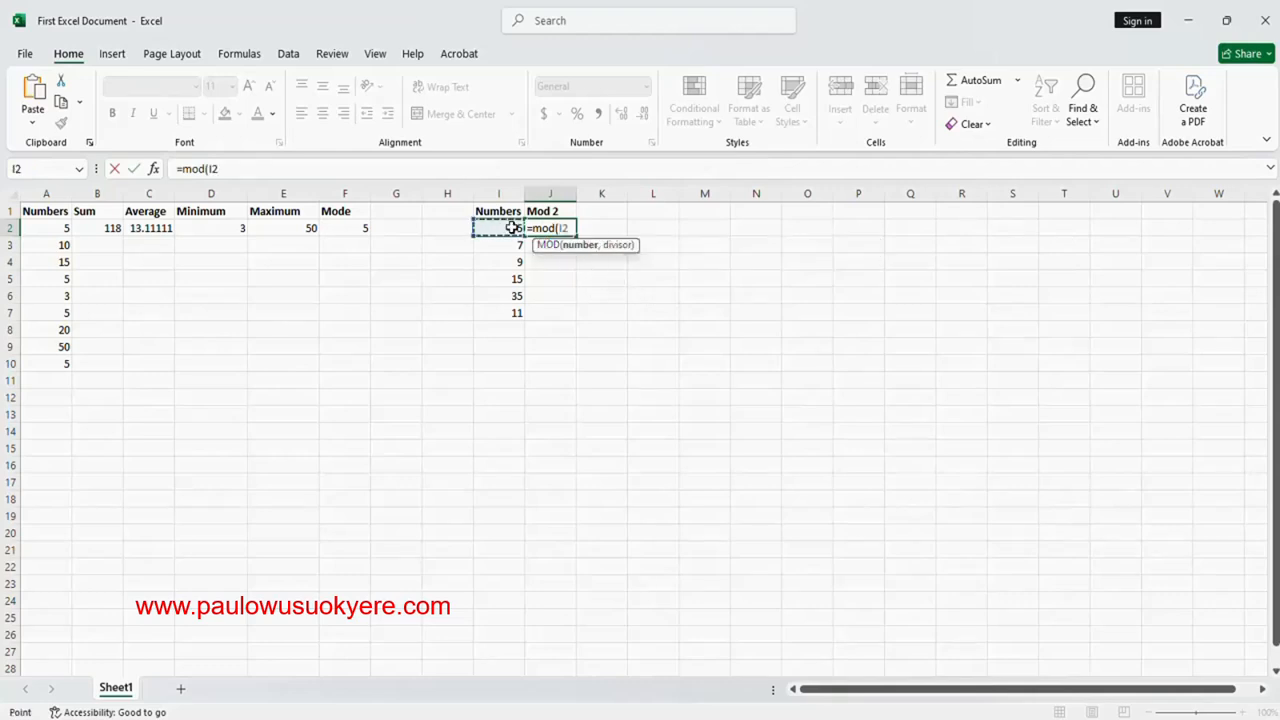
{"action": "type", "text": ",2"}
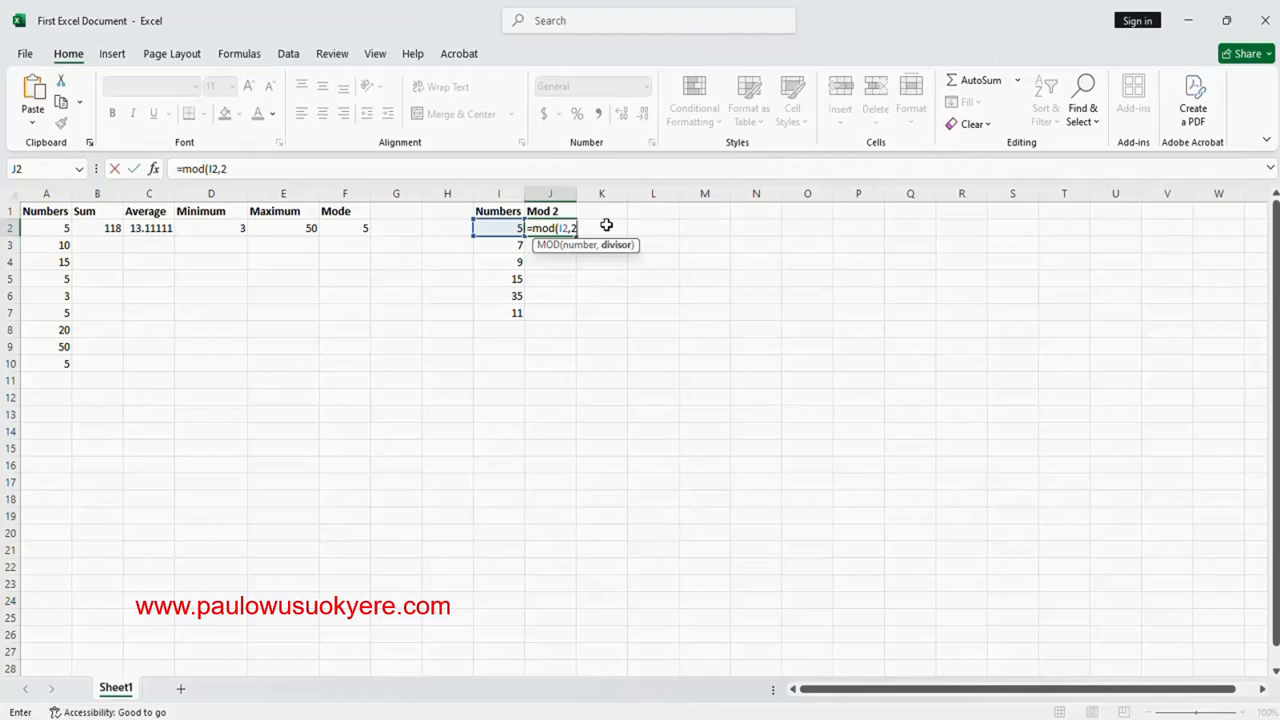
{"action": "type", "text": ")"}
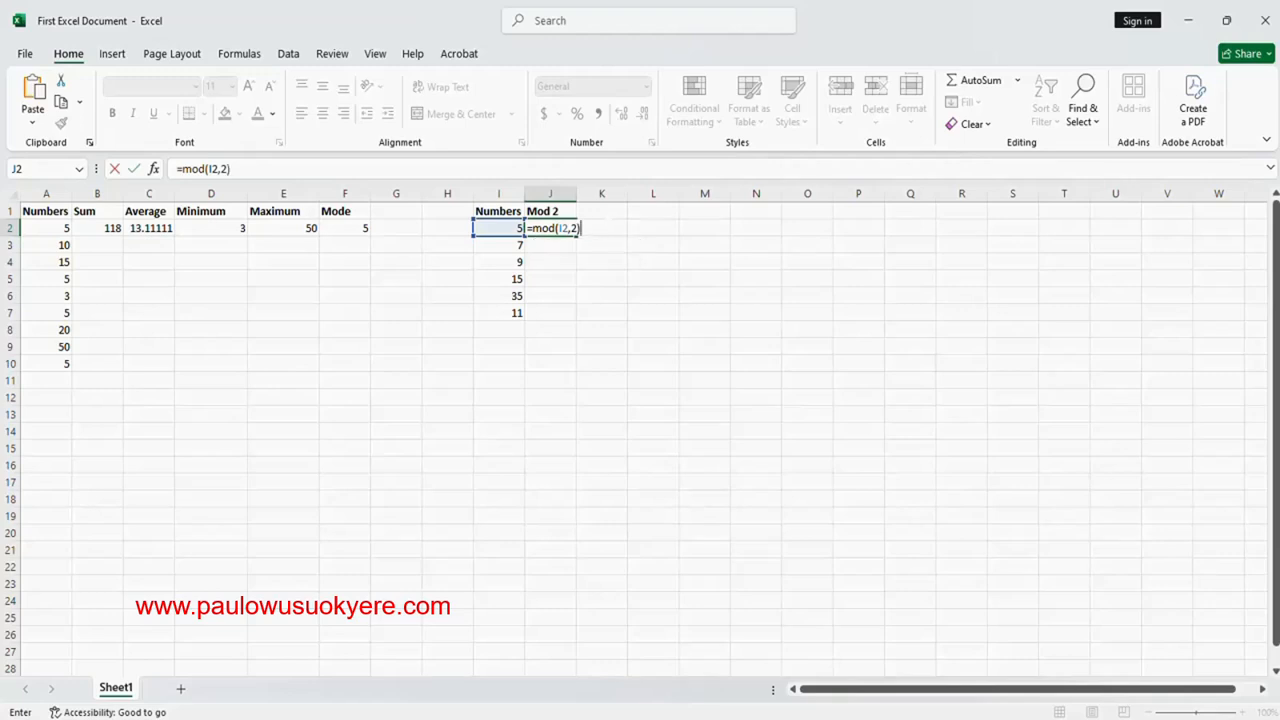
{"action": "key", "text": "Return"}
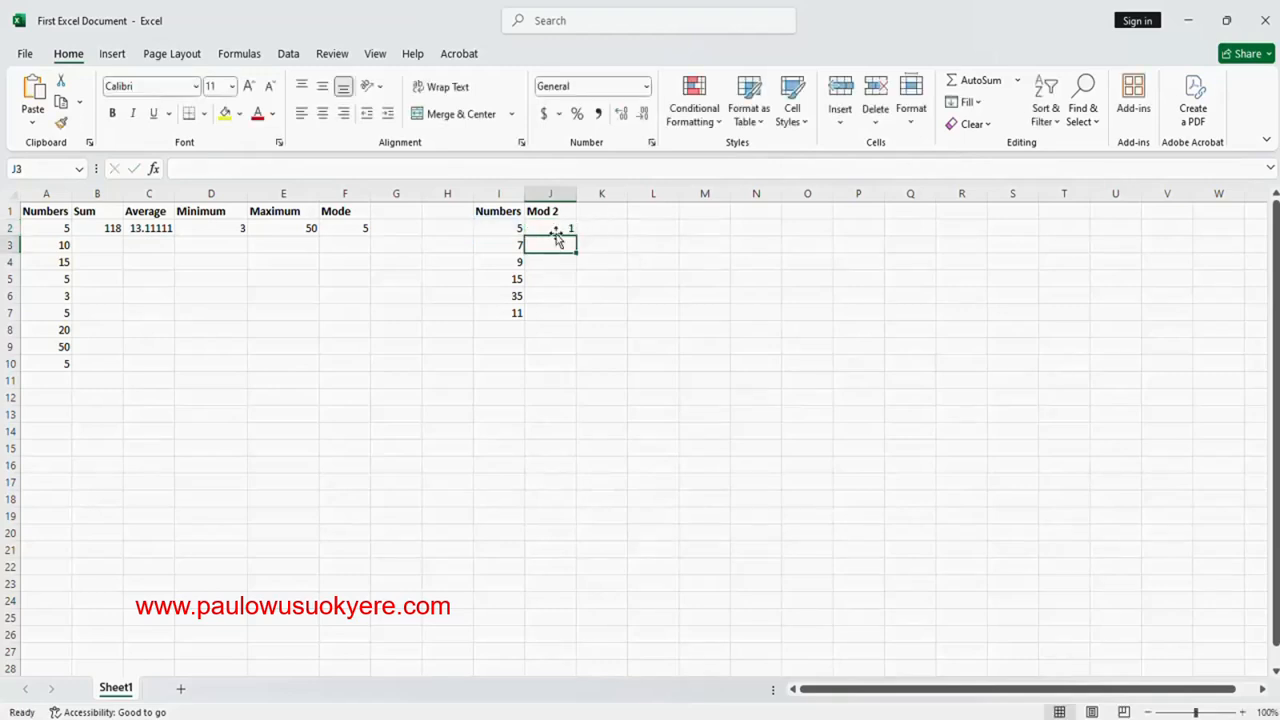
Fill the Mod 2 formula from J2 down through J7
{"action": "left_click", "coordinate": [552, 230]}
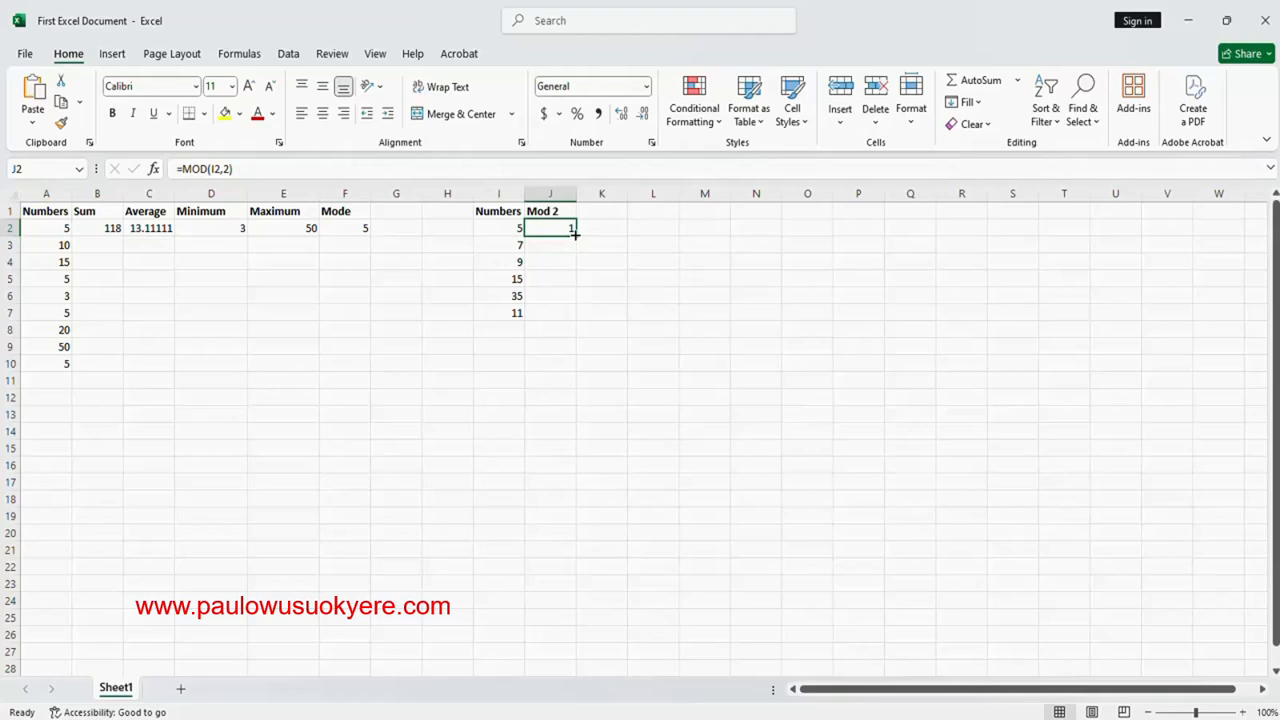
{"action": "left_click_drag", "start_coordinate": [575, 234], "coordinate": [566, 312]}
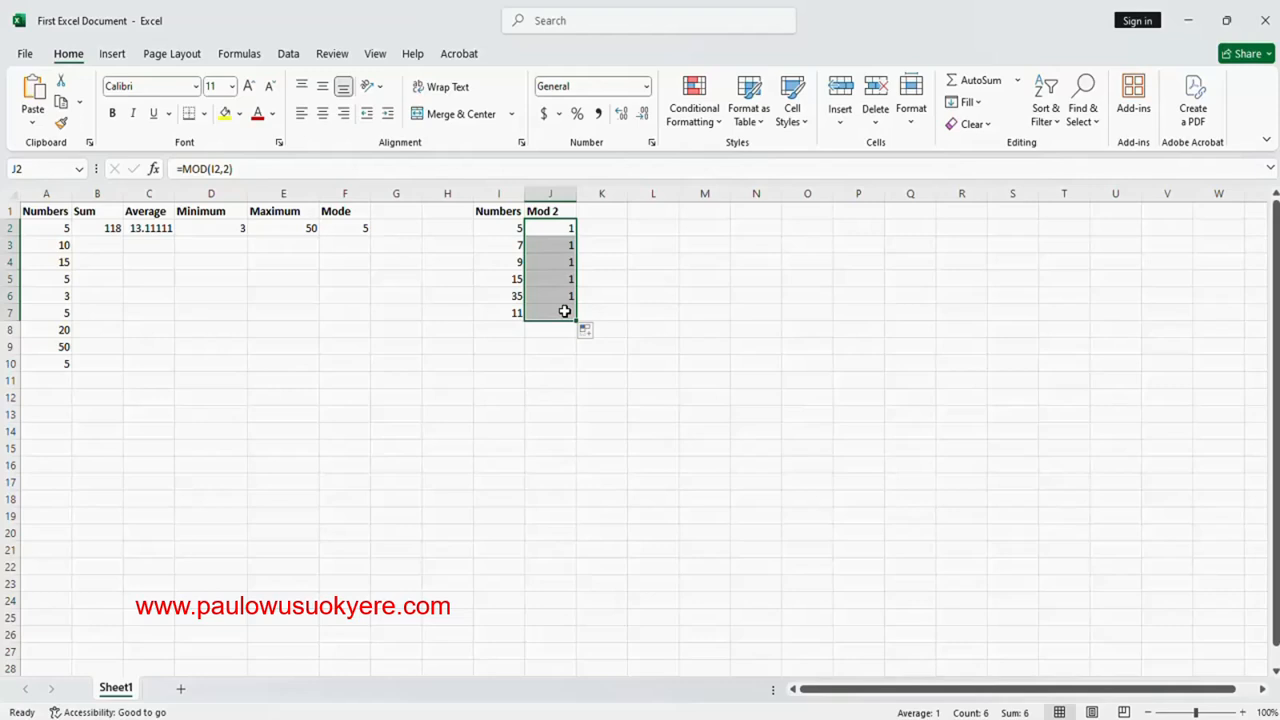
{"action": "left_click", "coordinate": [602, 230]}
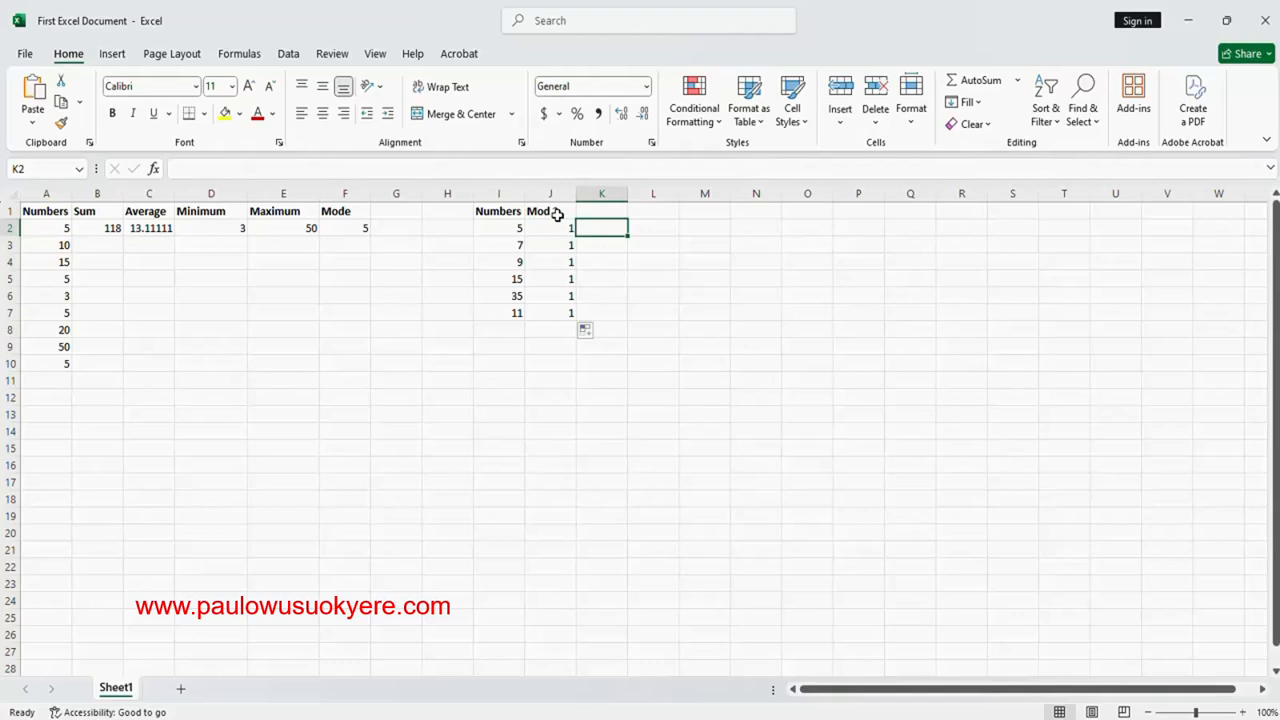
Add the heading Mod 5 in cell K1, beside the Mod 2 column
{"action": "left_click", "coordinate": [557, 214]}
{"action": "left_click_drag", "start_coordinate": [557, 214], "coordinate": [577, 228]}
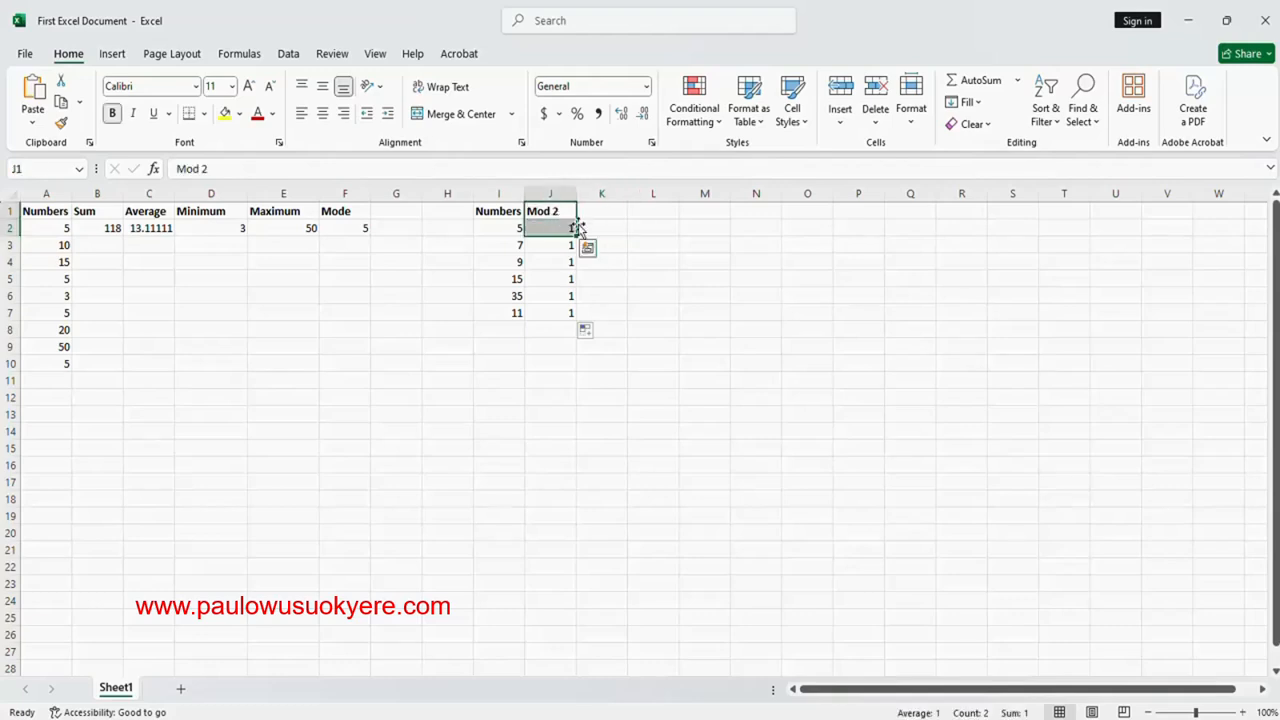
{"action": "left_click", "coordinate": [601, 212]}
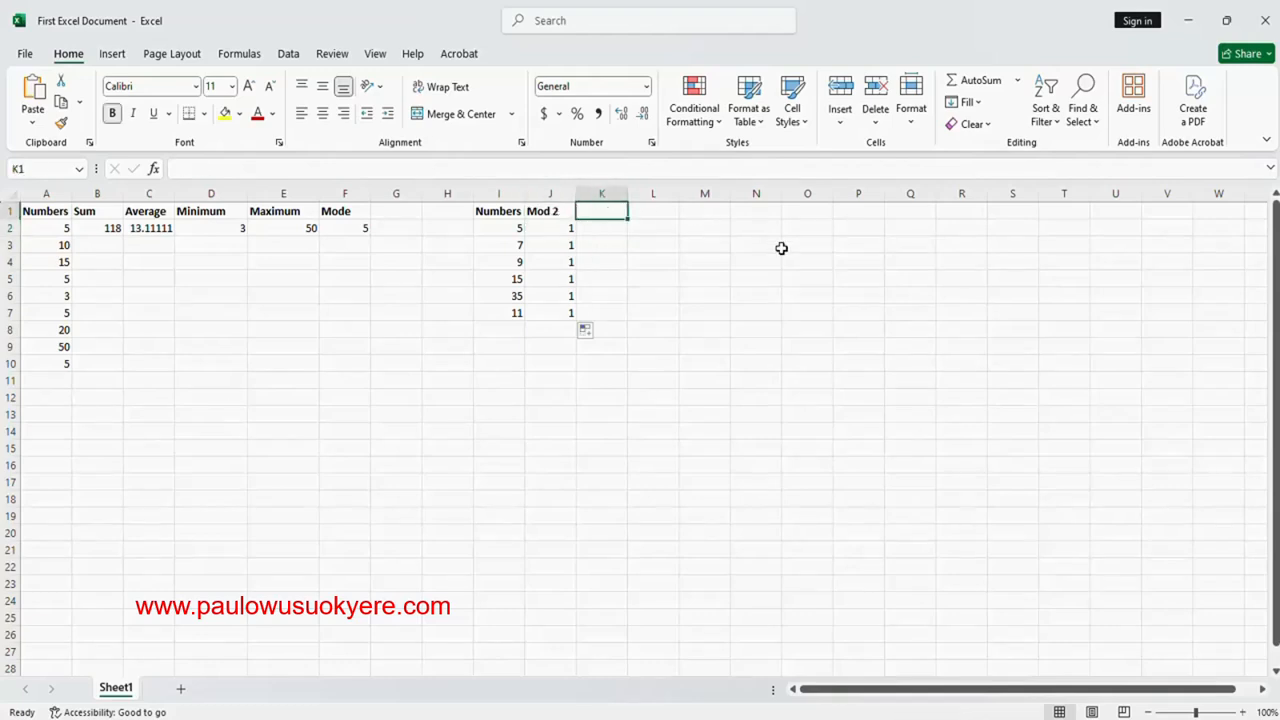
{"action": "type", "text": "Mod"}
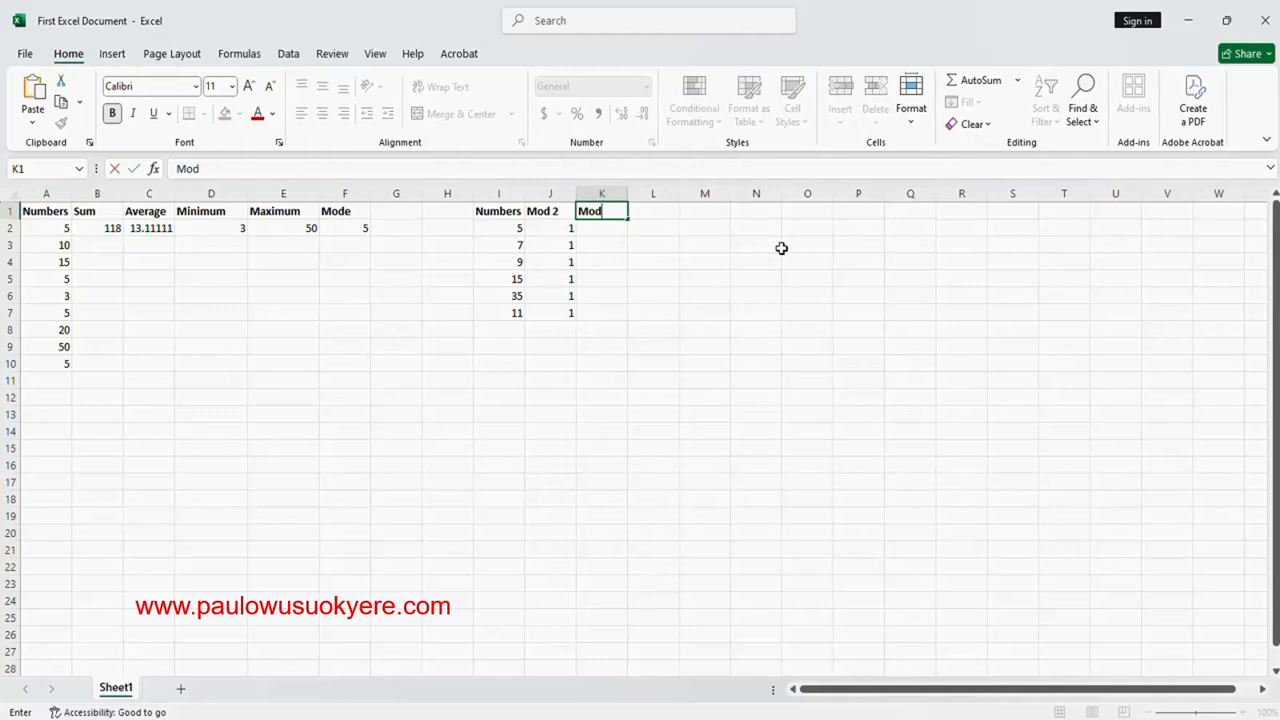
{"action": "left_click", "coordinate": [781, 248]}
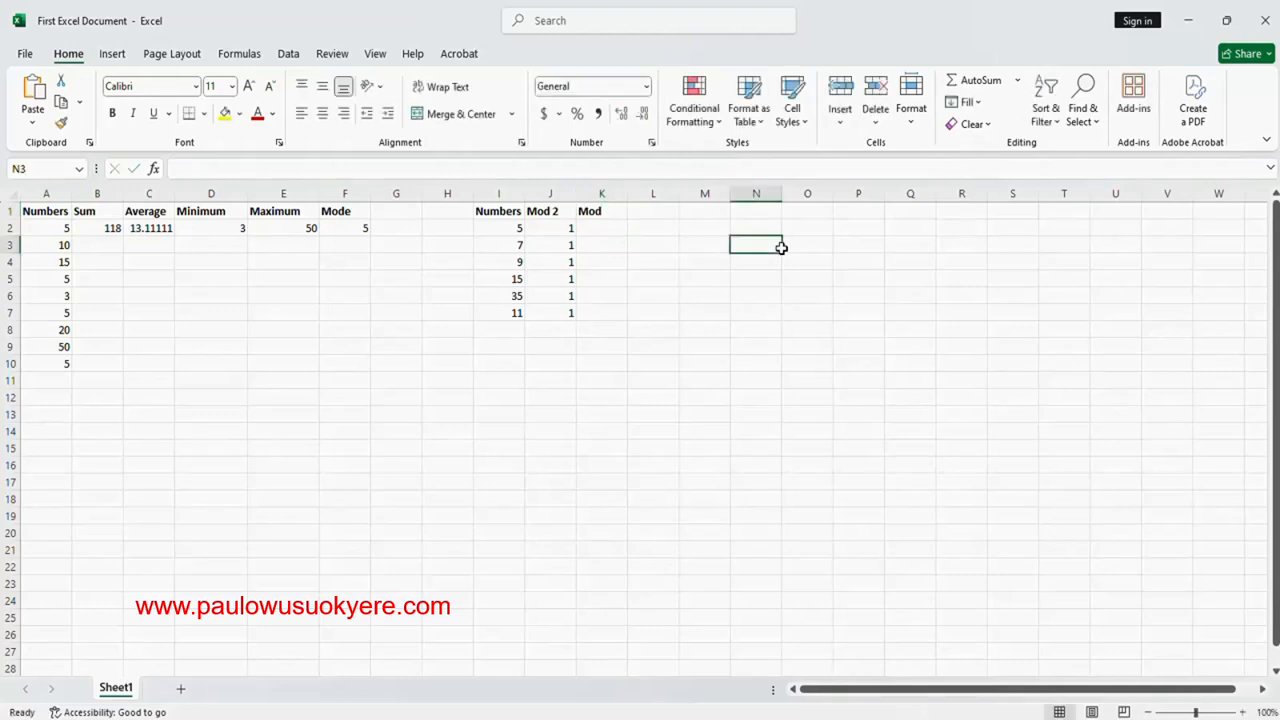
{"action": "left_click", "coordinate": [614, 211]}
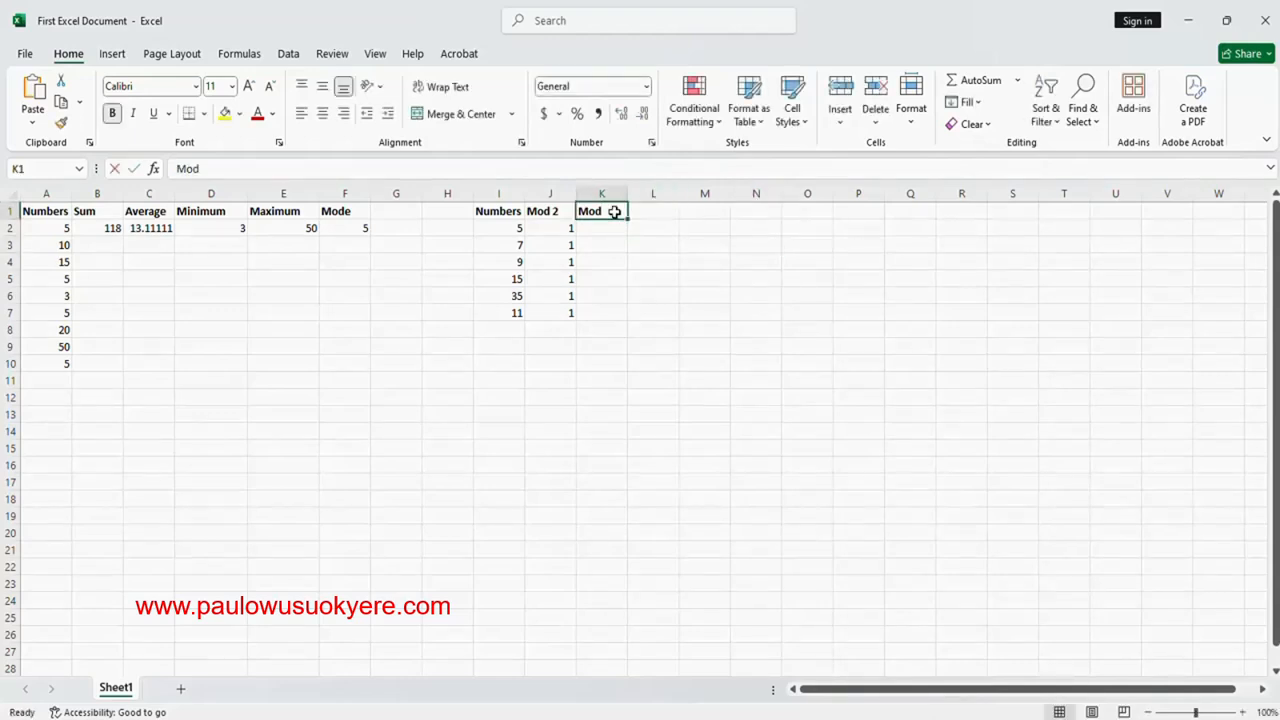
{"action": "key", "text": "F2"}
{"action": "type", "text": "5"}
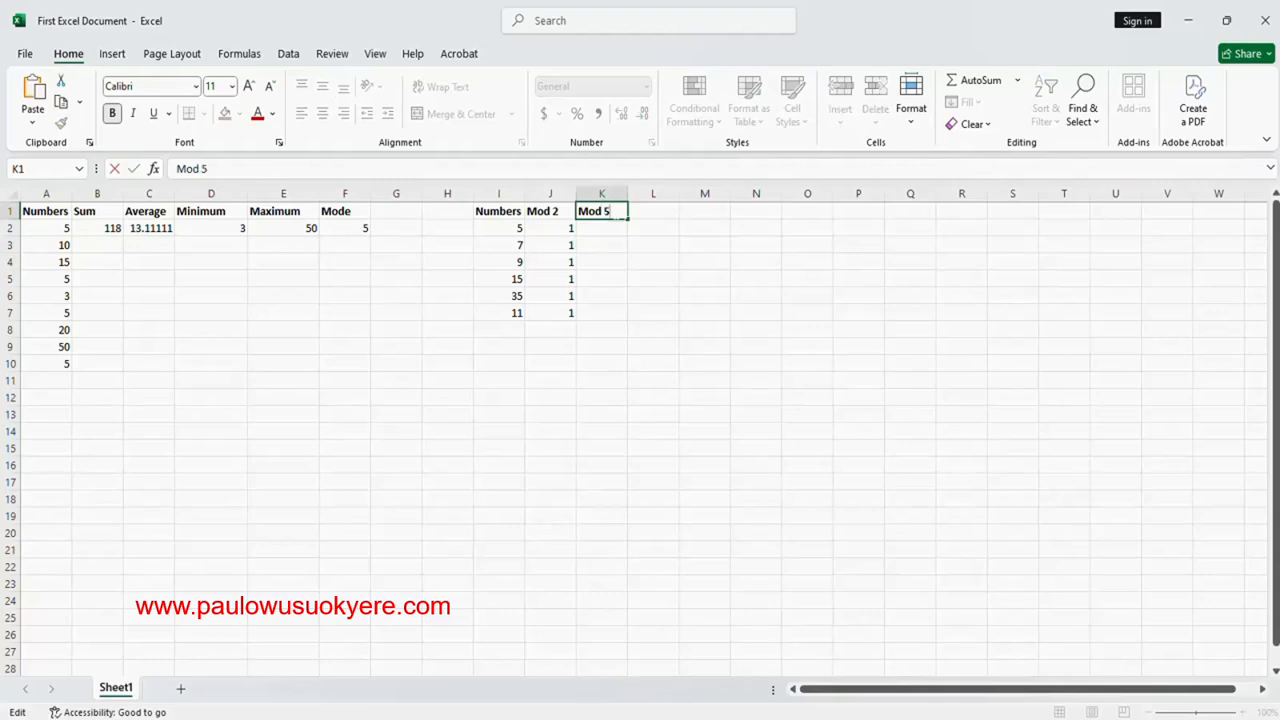
{"action": "key", "text": "Return"}
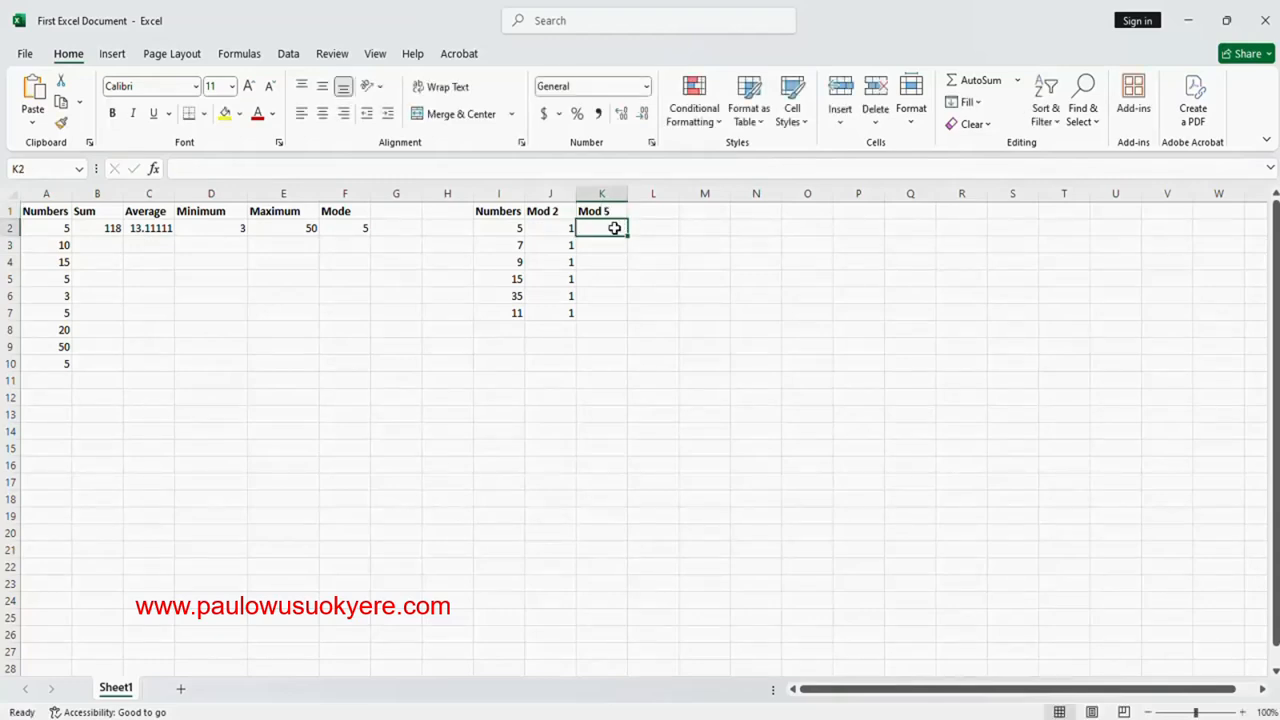
Calculate the remainder of the first number divided by 5 by entering =mod(I2,5) in cell K2
{"action": "type", "text": "=mode"}
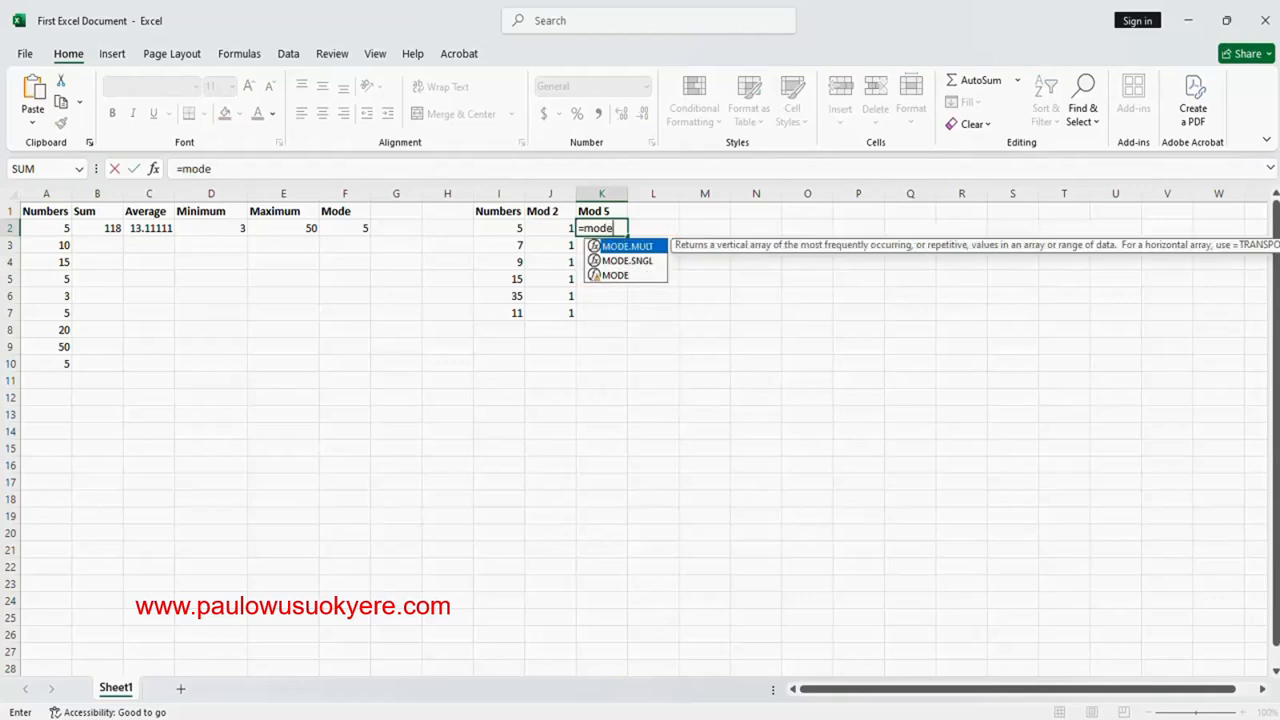
{"action": "key", "text": "BackSpace"}
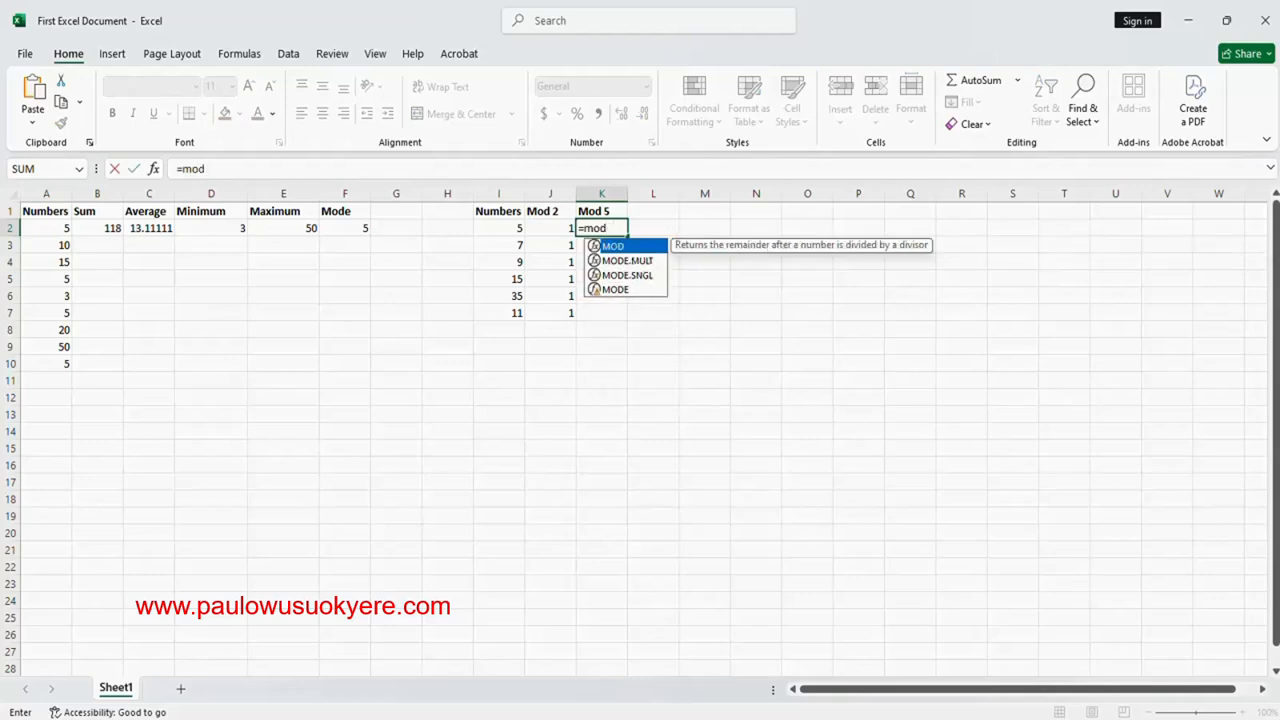
{"action": "type", "text": "("}
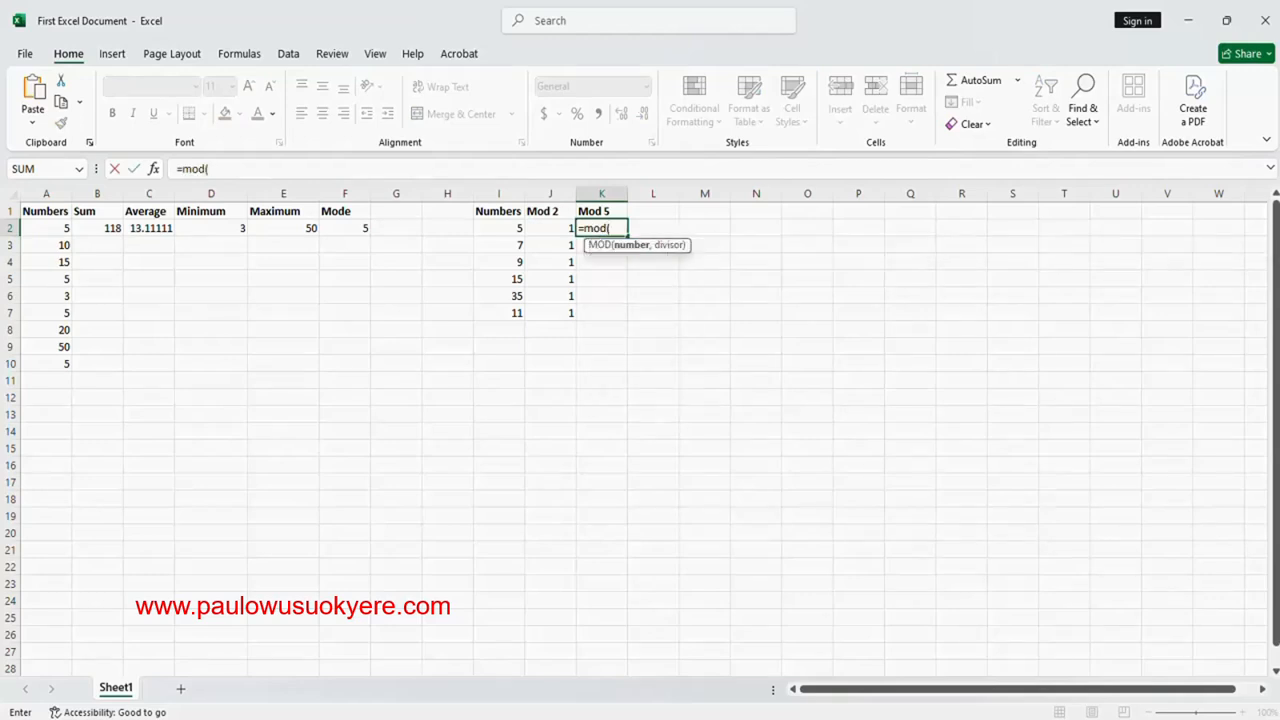
{"action": "left_click", "coordinate": [522, 229]}
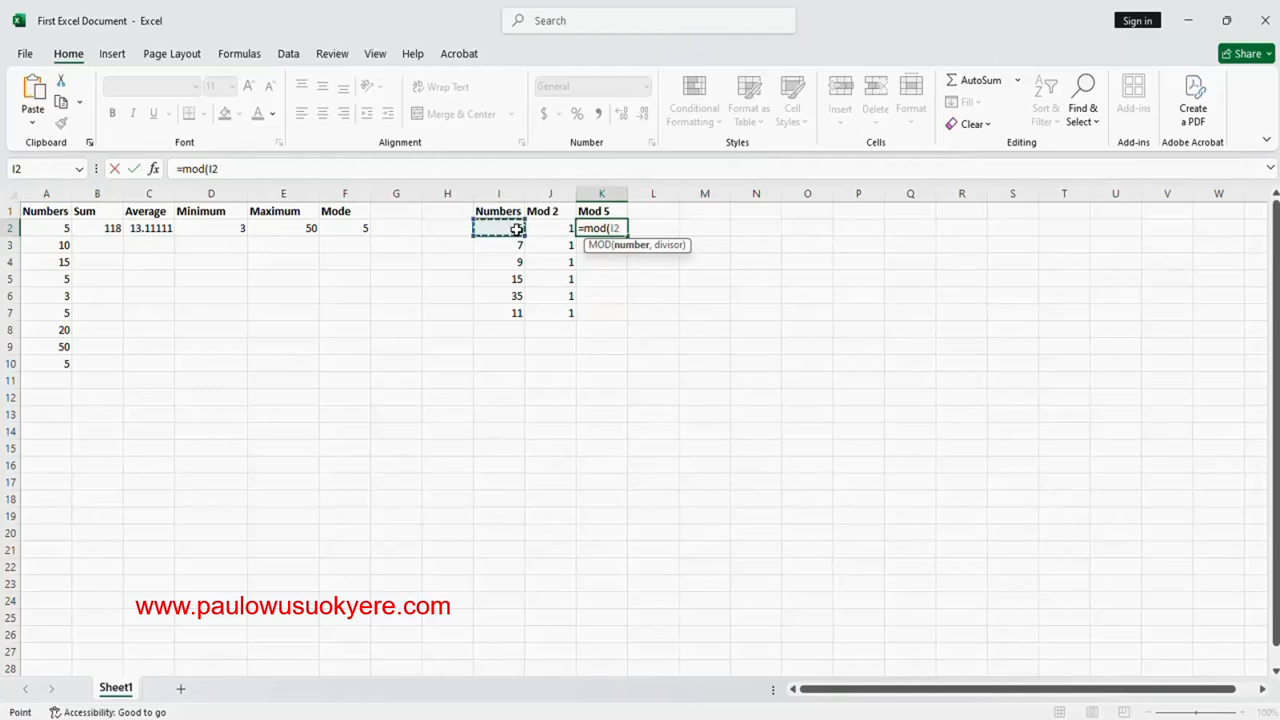
{"action": "type", "text": ",5"}
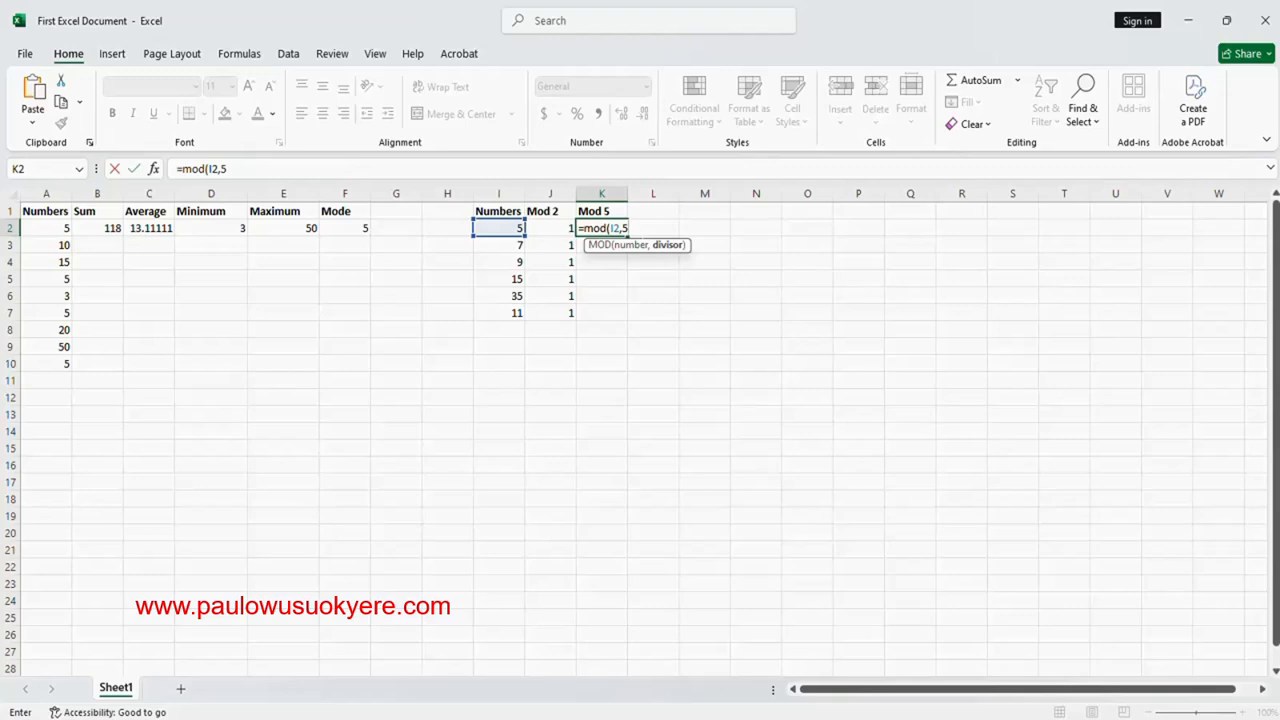
{"action": "type", "text": ")"}
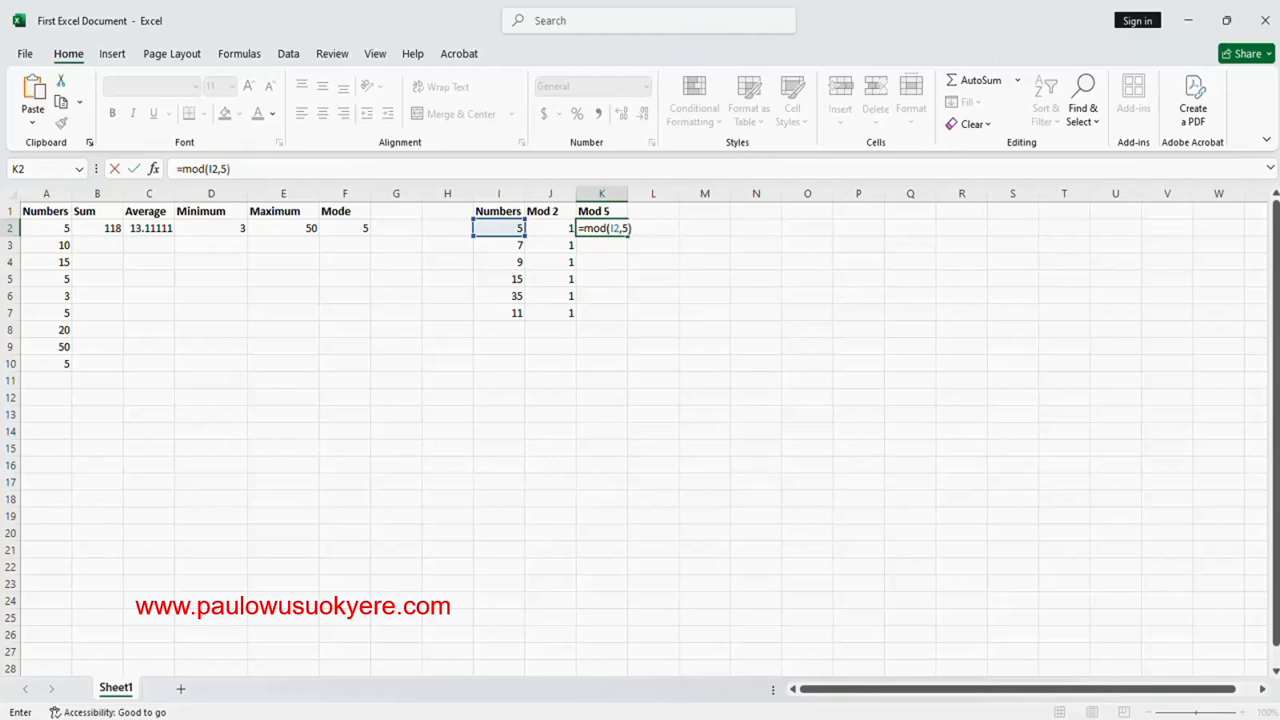
{"action": "key", "text": "Return"}
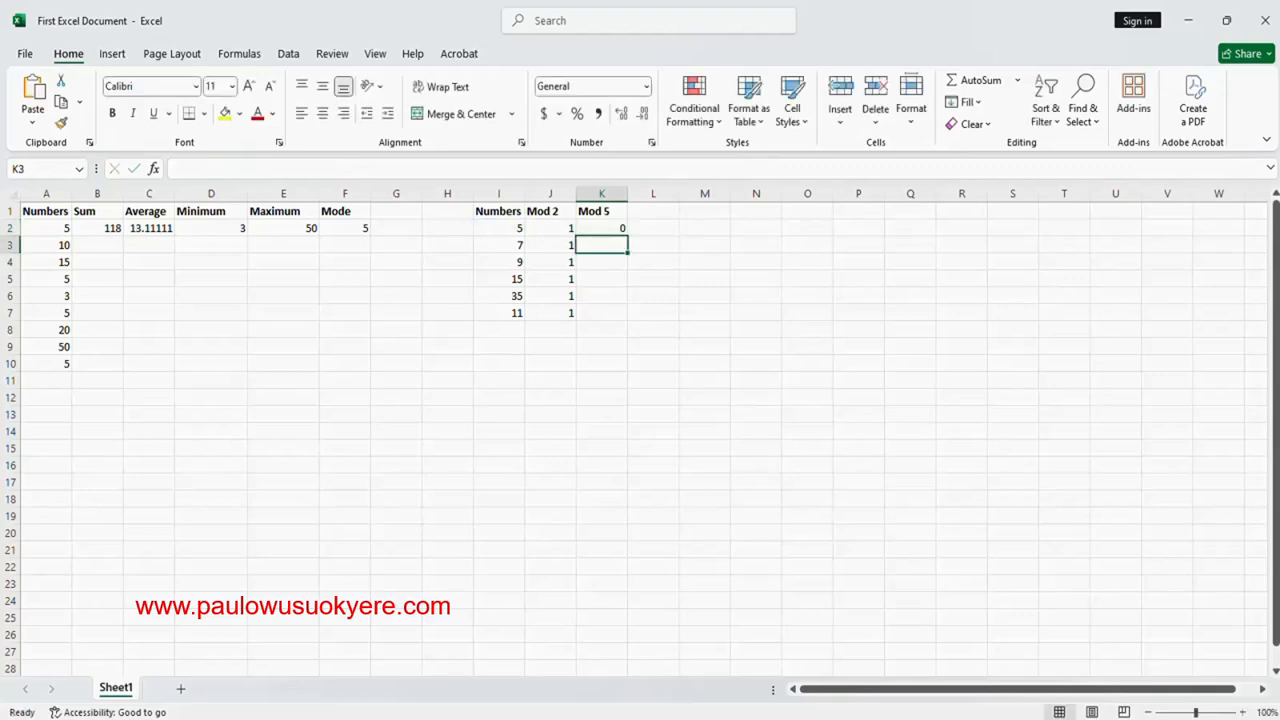
Fill the Mod 5 formula from K2 down through K7
{"action": "left_click", "coordinate": [608, 233]}
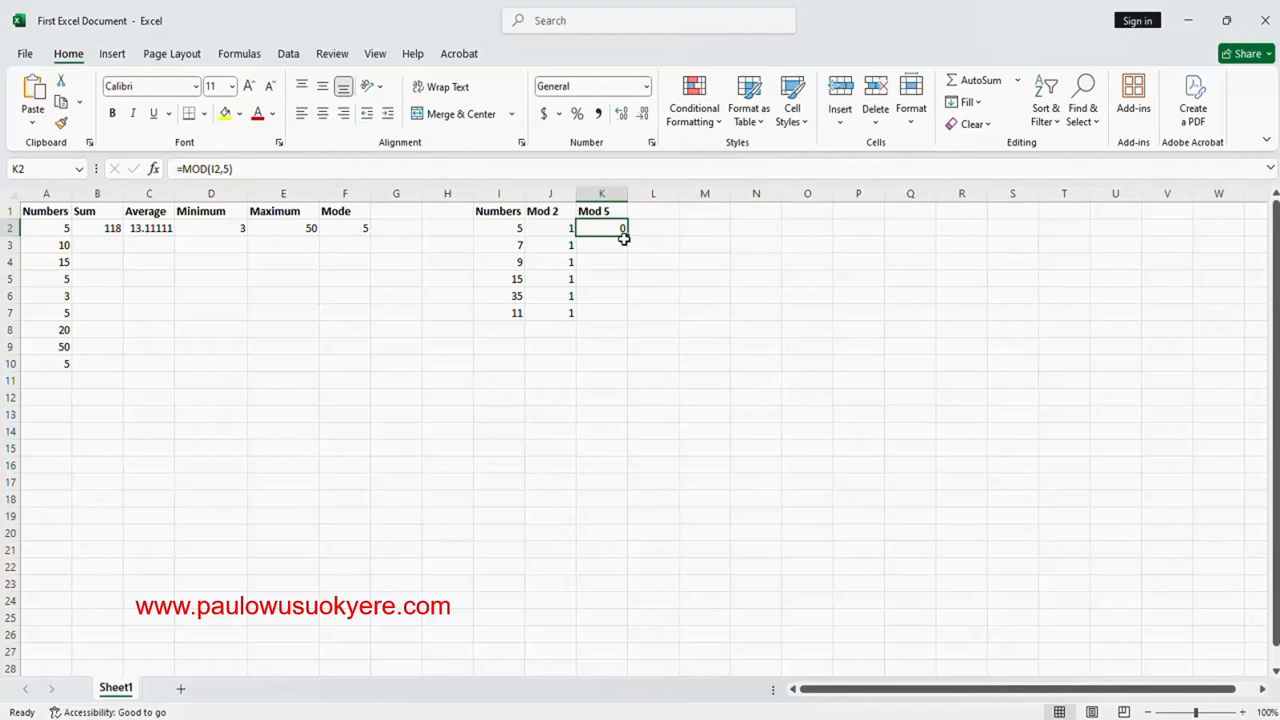
{"action": "left_click_drag", "start_coordinate": [625, 236], "coordinate": [624, 312]}
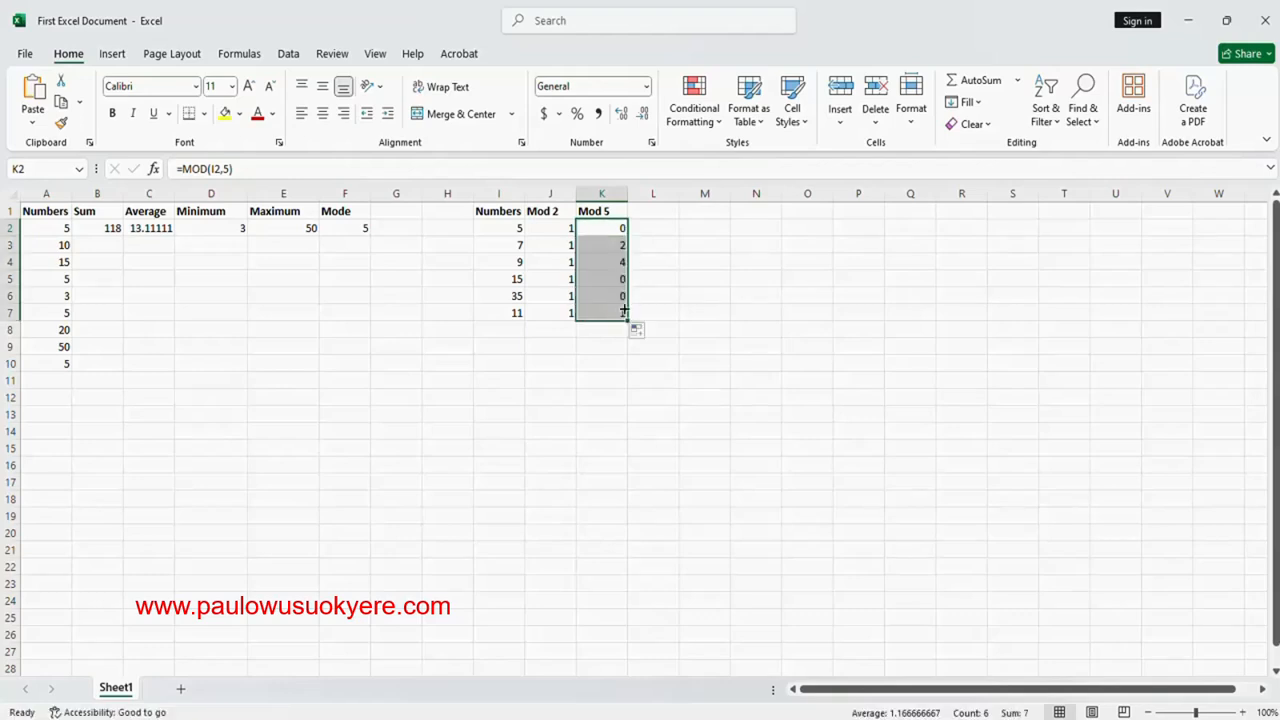
{"action": "left_click", "coordinate": [644, 244]}
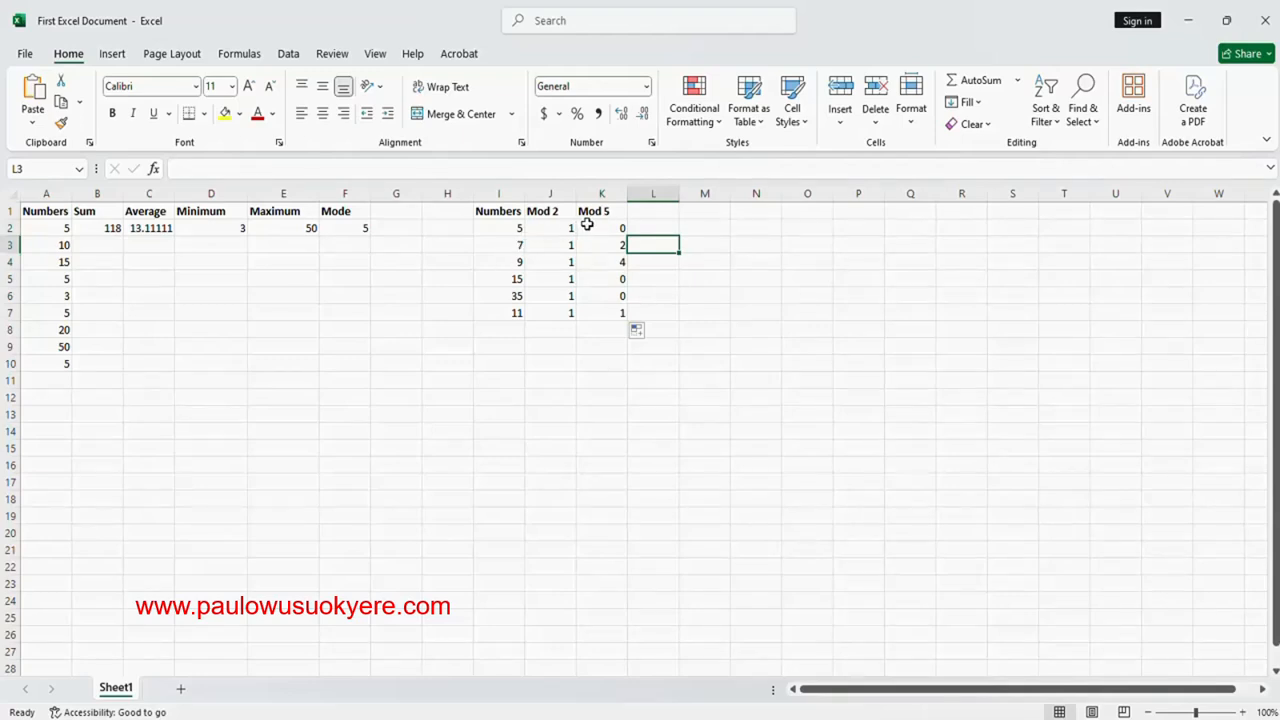
Check the Mod 5 results in K3 through K7 against the corresponding numbers in column I
{"action": "left_click", "coordinate": [616, 247]}
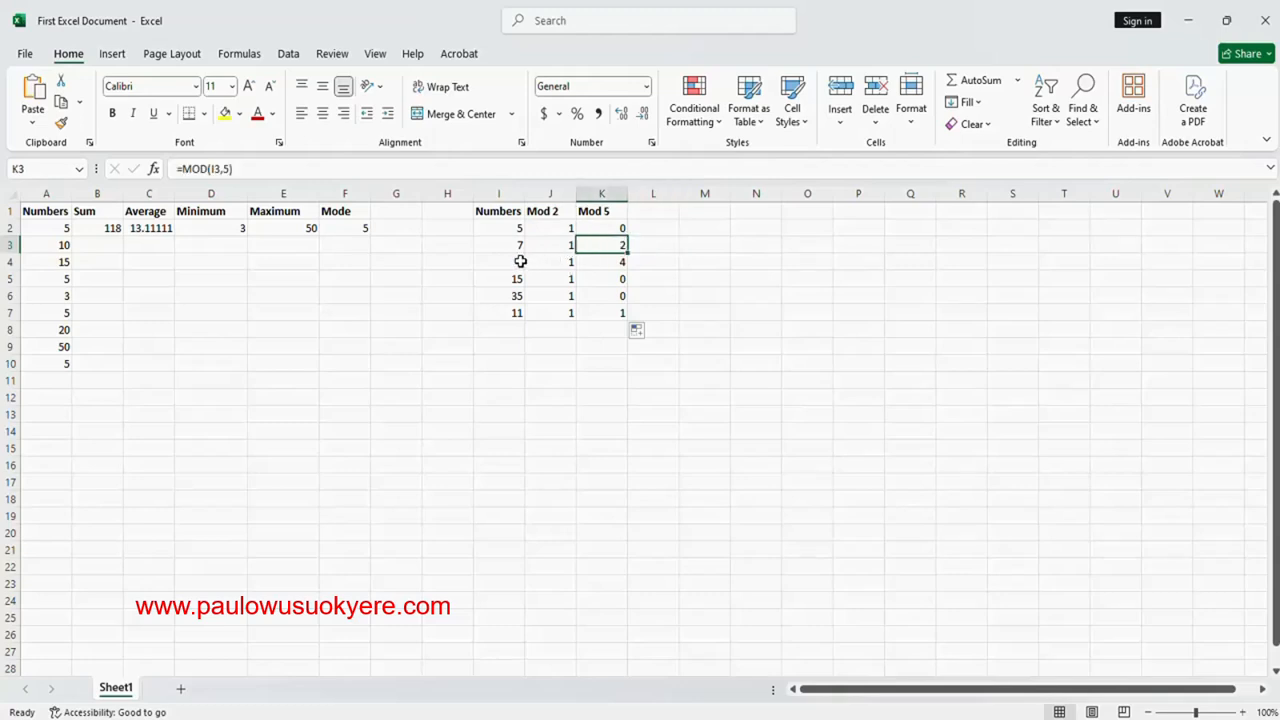
{"action": "left_click", "coordinate": [604, 261]}
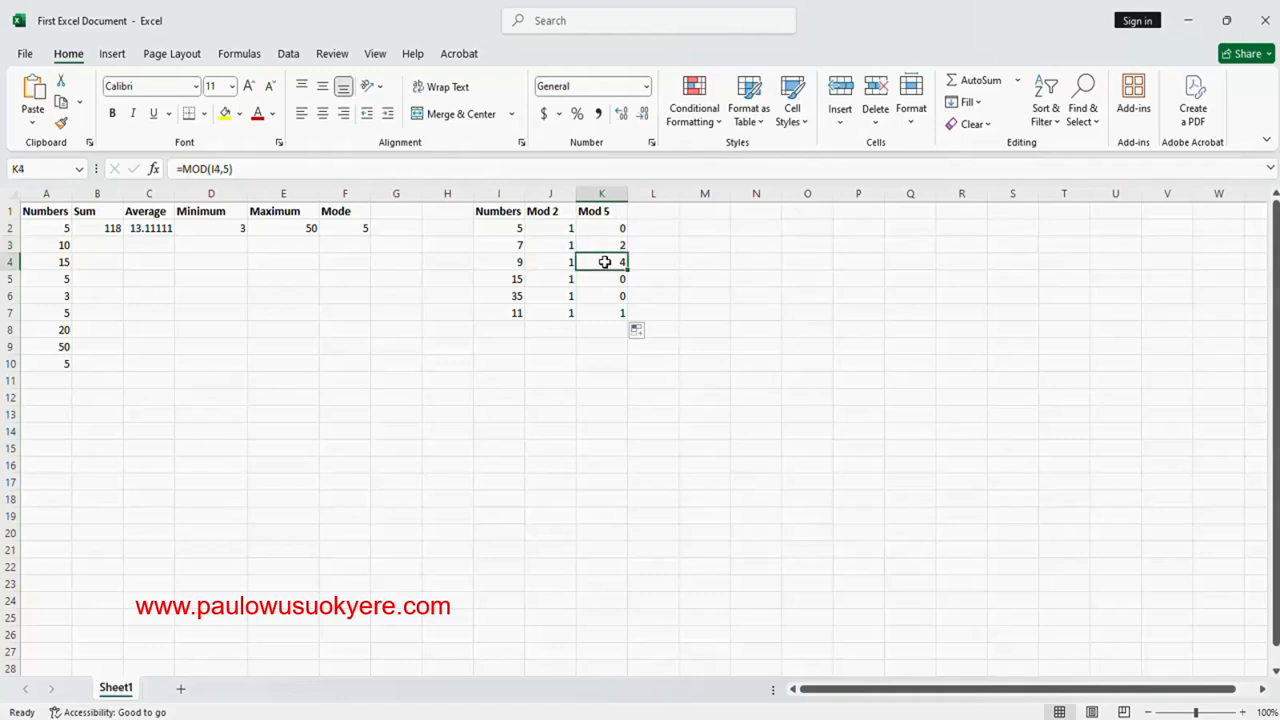
{"action": "left_click", "coordinate": [507, 285]}
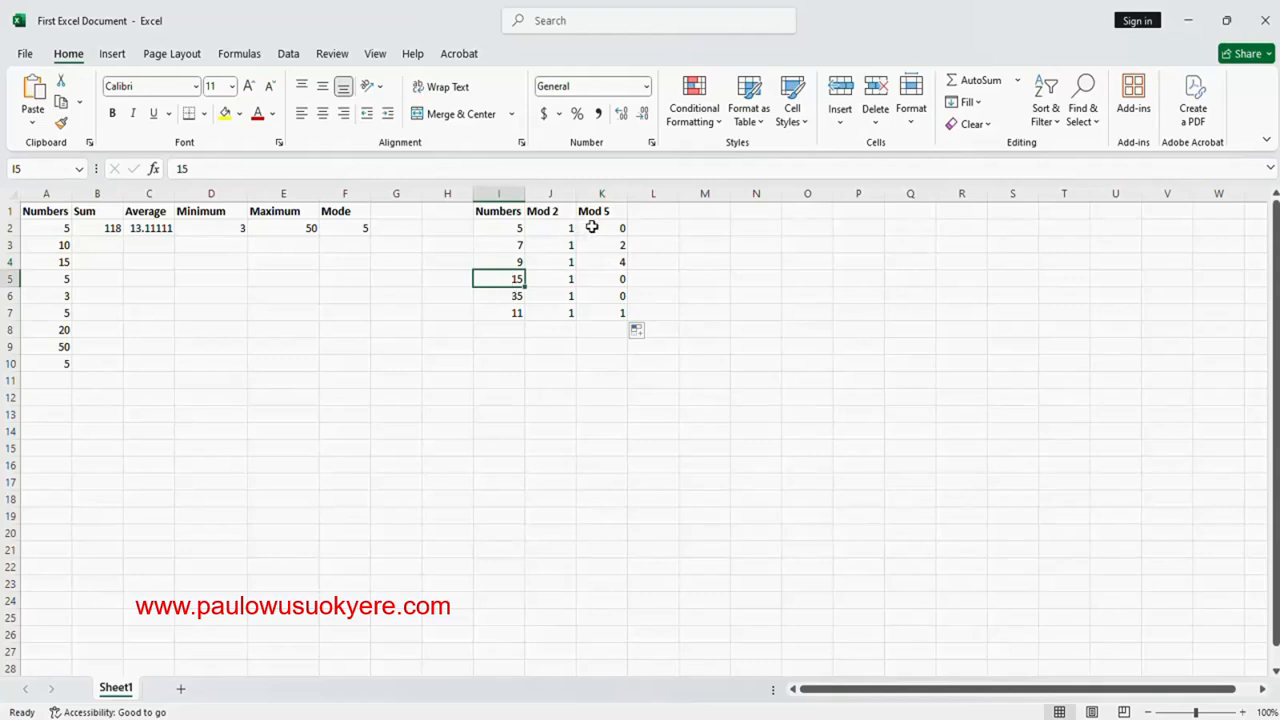
{"action": "left_click", "coordinate": [610, 280]}
{"action": "left_click", "coordinate": [519, 295]}
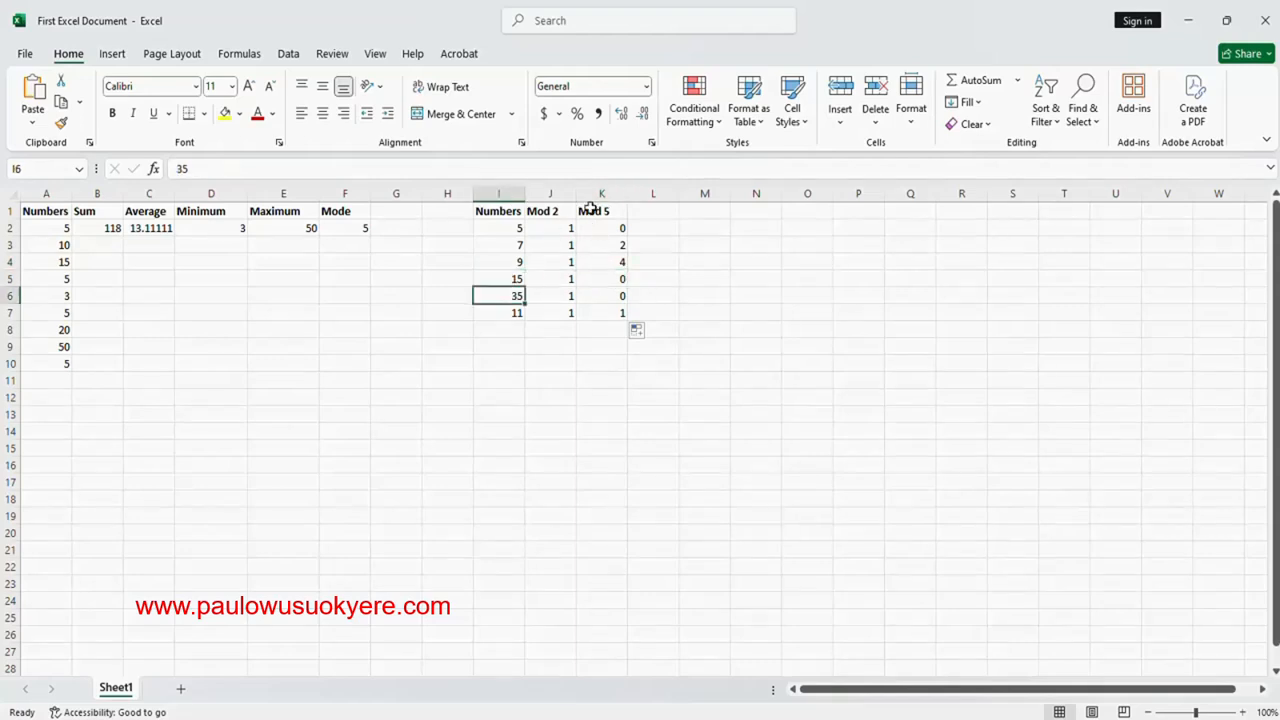
{"action": "left_click", "coordinate": [611, 296]}
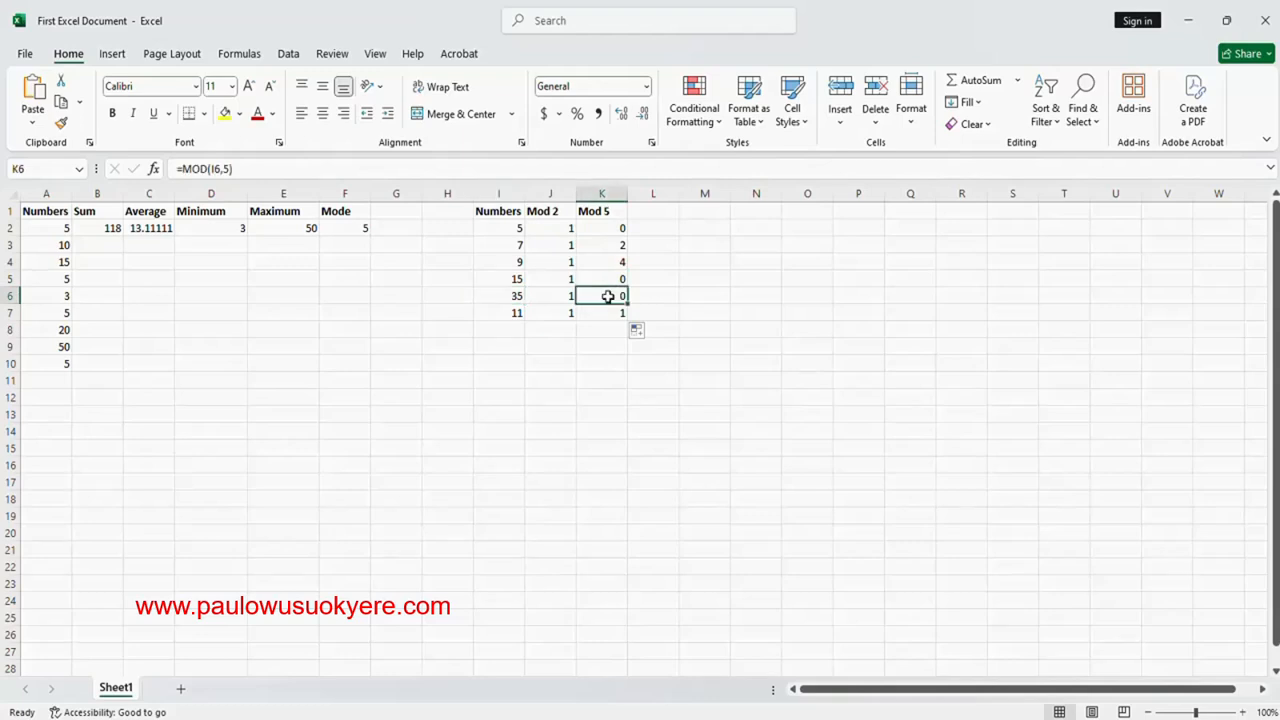
{"action": "left_click", "coordinate": [518, 312]}
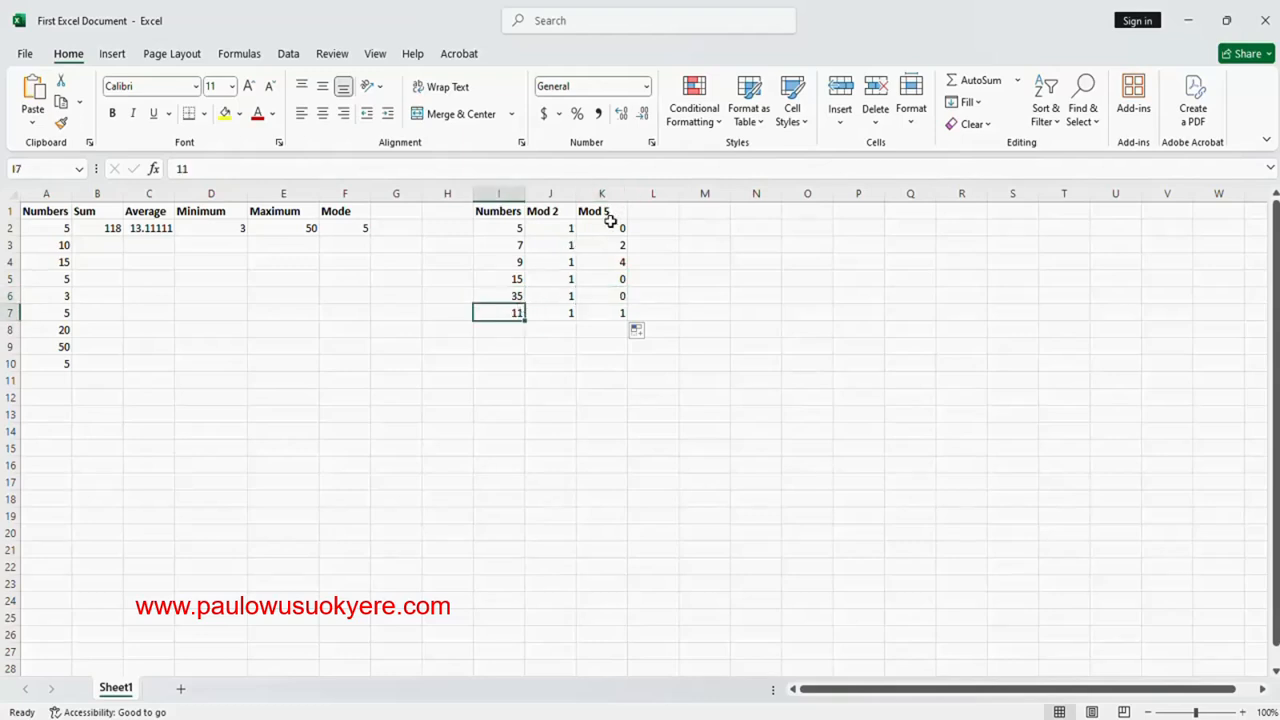
{"action": "left_click", "coordinate": [612, 311]}
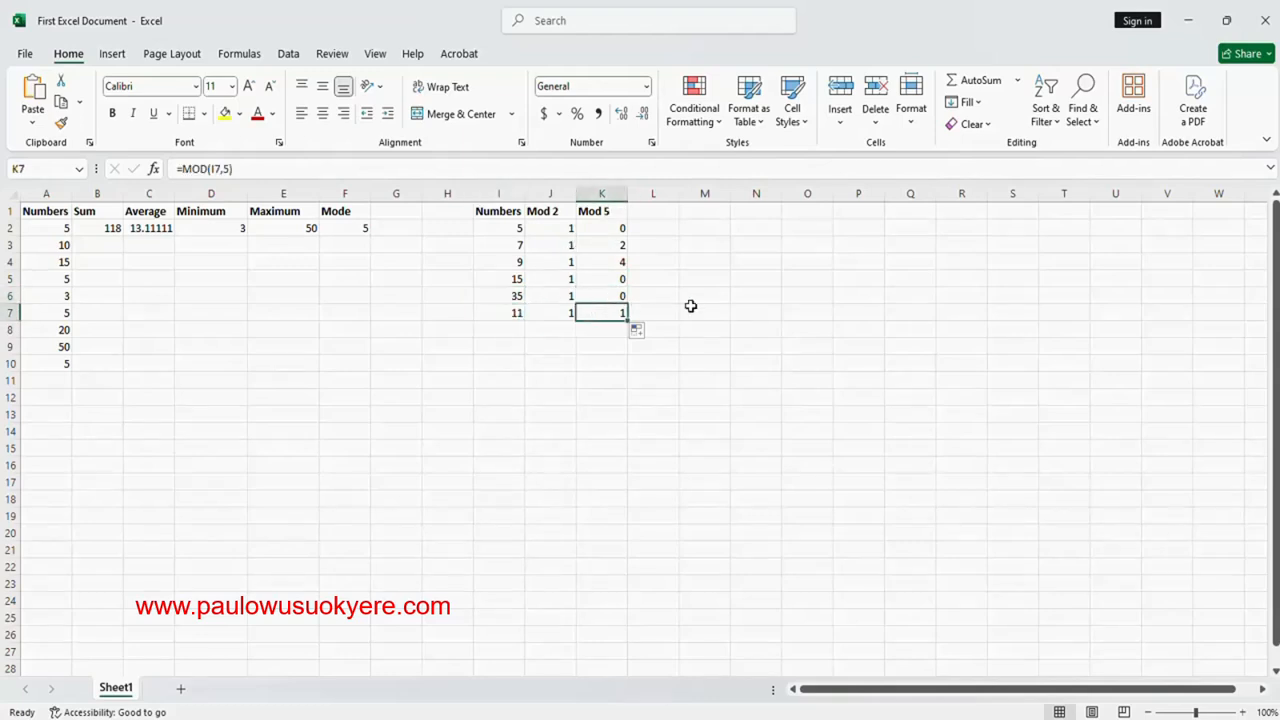
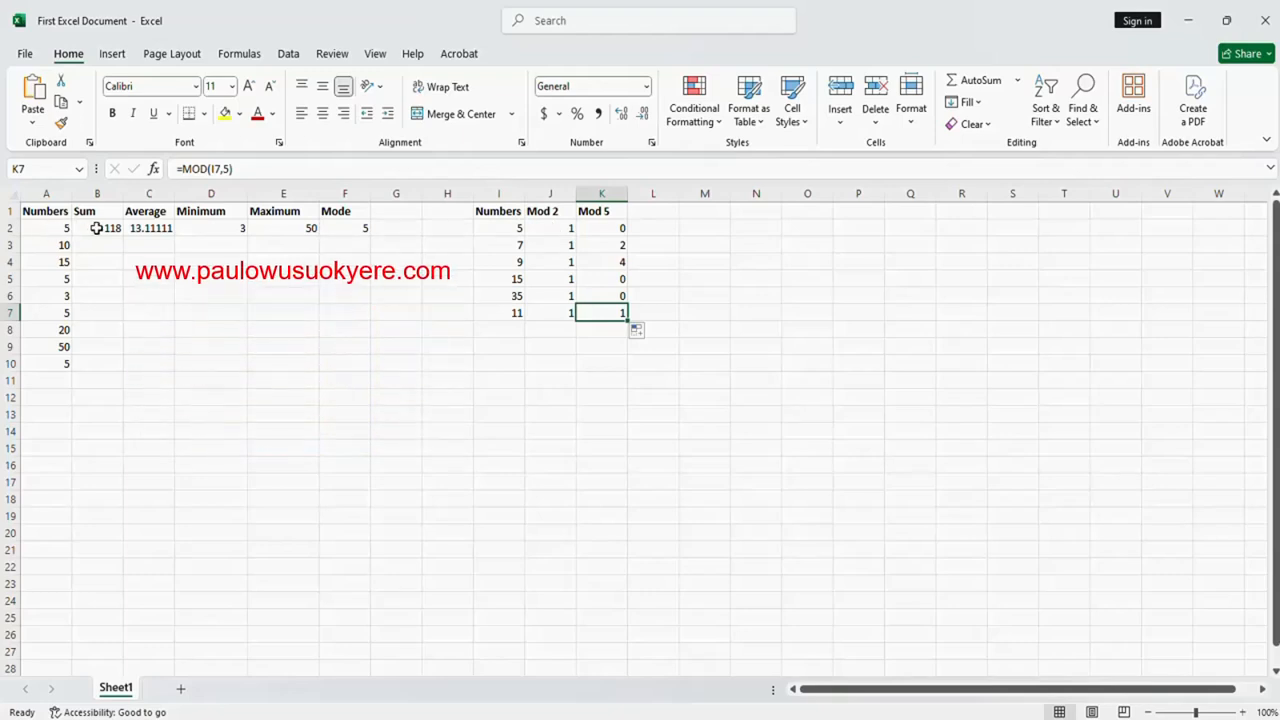
Fill the Sum cells B1:B2 with yellow and the Average cells C1:C2 with light blue
{"action": "left_click_drag", "start_coordinate": [97, 218], "coordinate": [97, 225]}
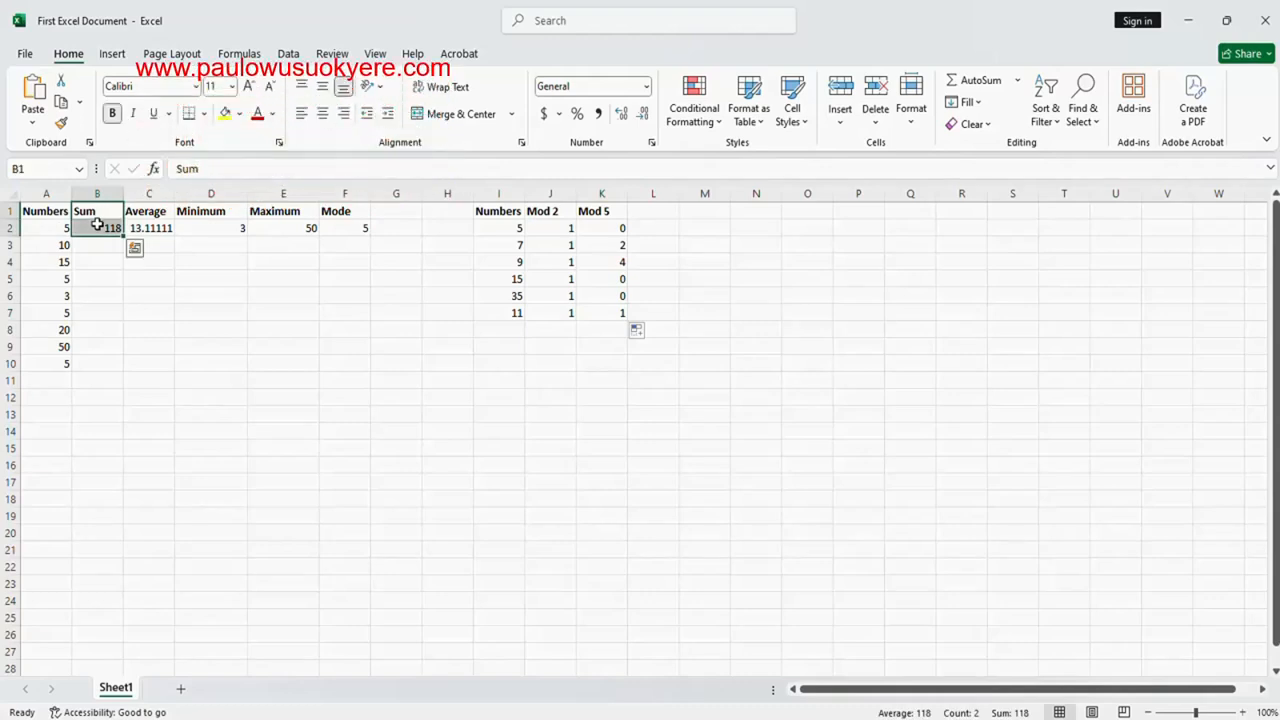
{"action": "left_click", "coordinate": [240, 114]}
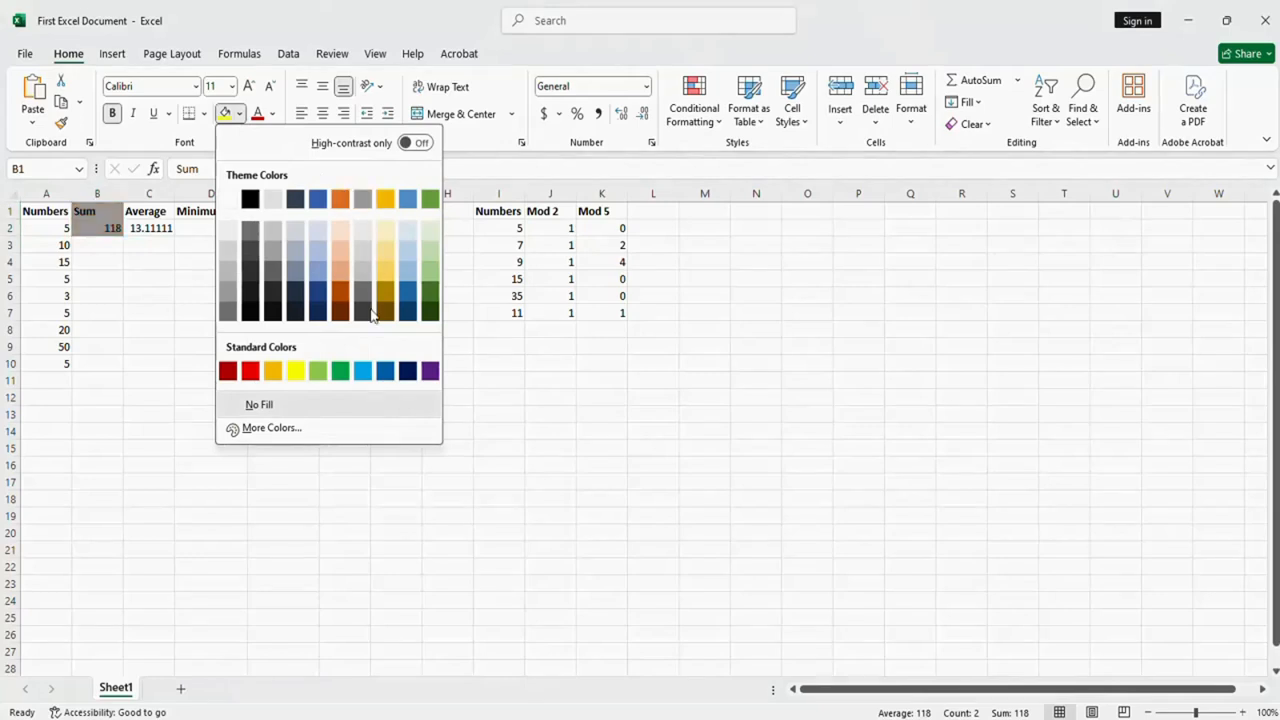
{"action": "left_click", "coordinate": [296, 371]}
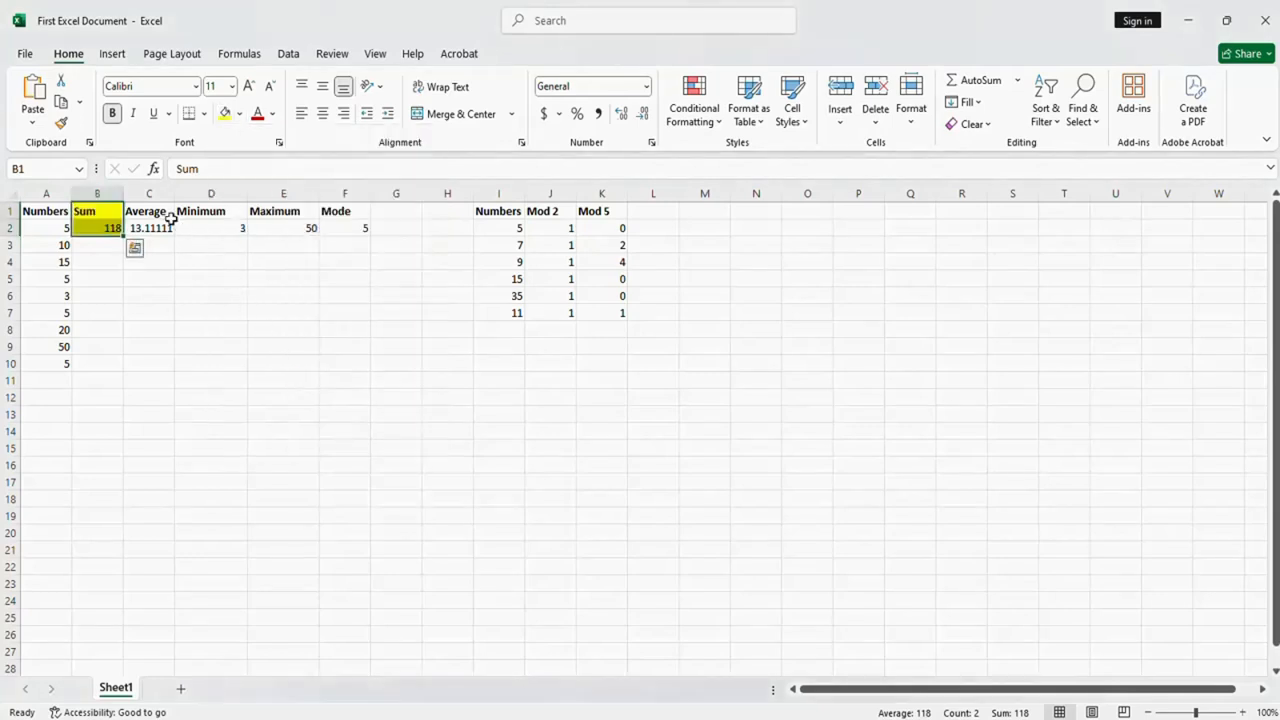
{"action": "left_click_drag", "start_coordinate": [150, 214], "coordinate": [150, 229]}
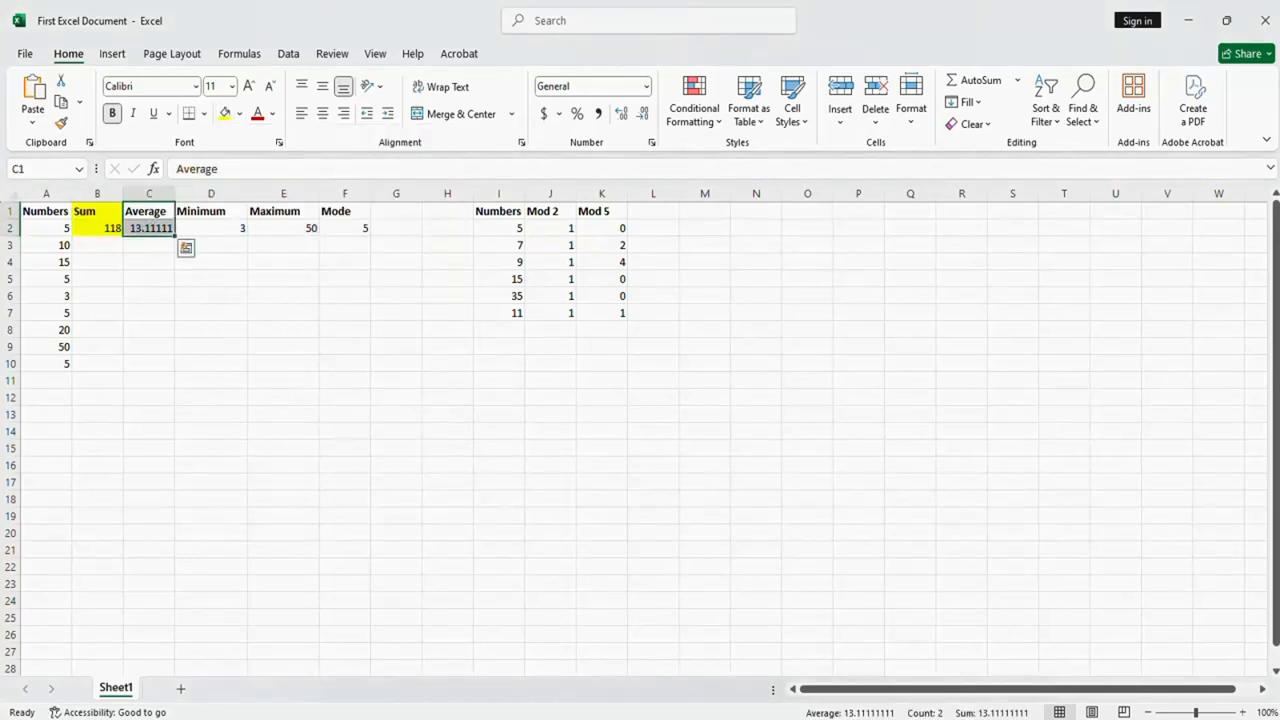
{"action": "left_click", "coordinate": [240, 114]}
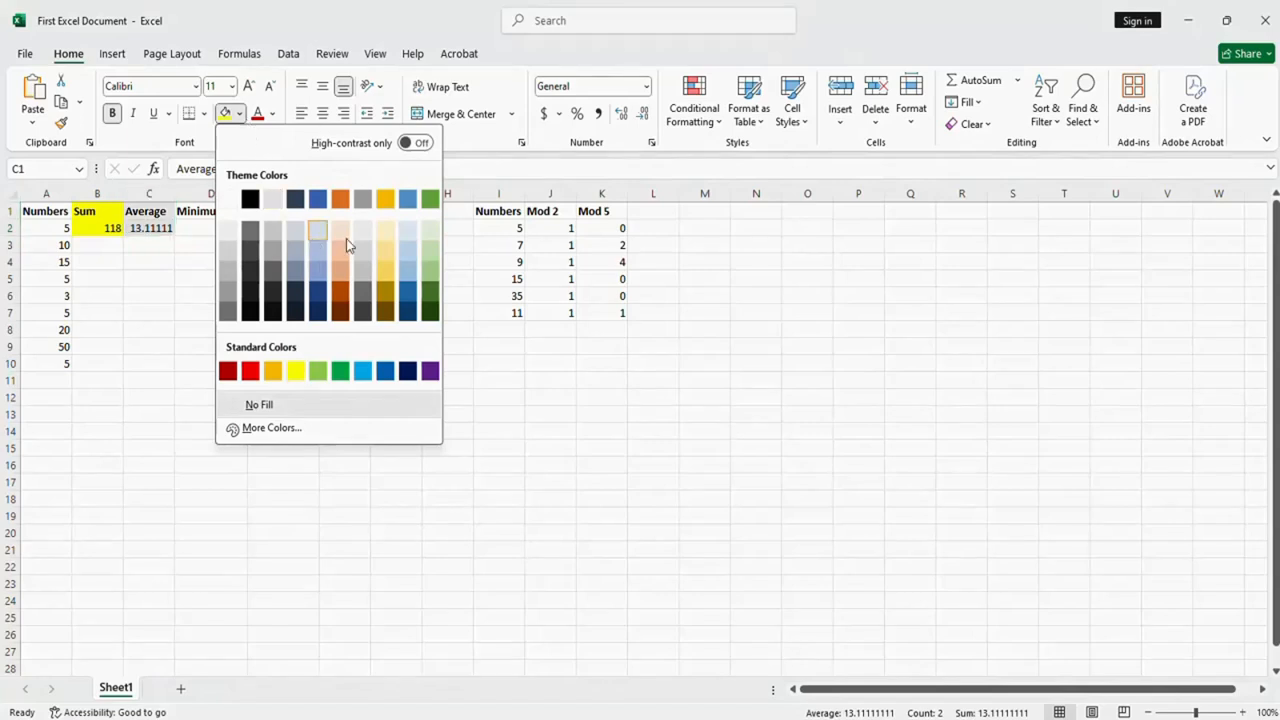
{"action": "left_click", "coordinate": [412, 256]}
Fill the Minimum cells D1:D2 with yellow and the Maximum cells E1:E2 with light blue
{"action": "left_click_drag", "start_coordinate": [199, 210], "coordinate": [201, 228]}
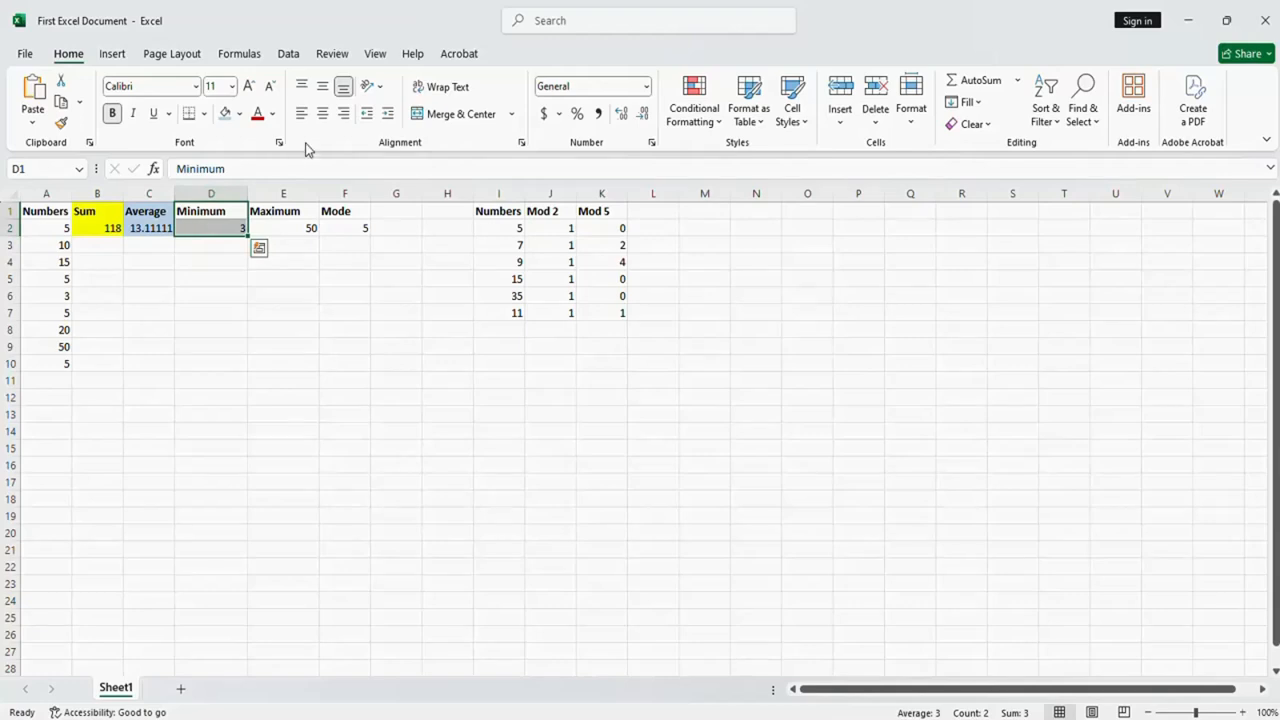
{"action": "left_click", "coordinate": [240, 114]}
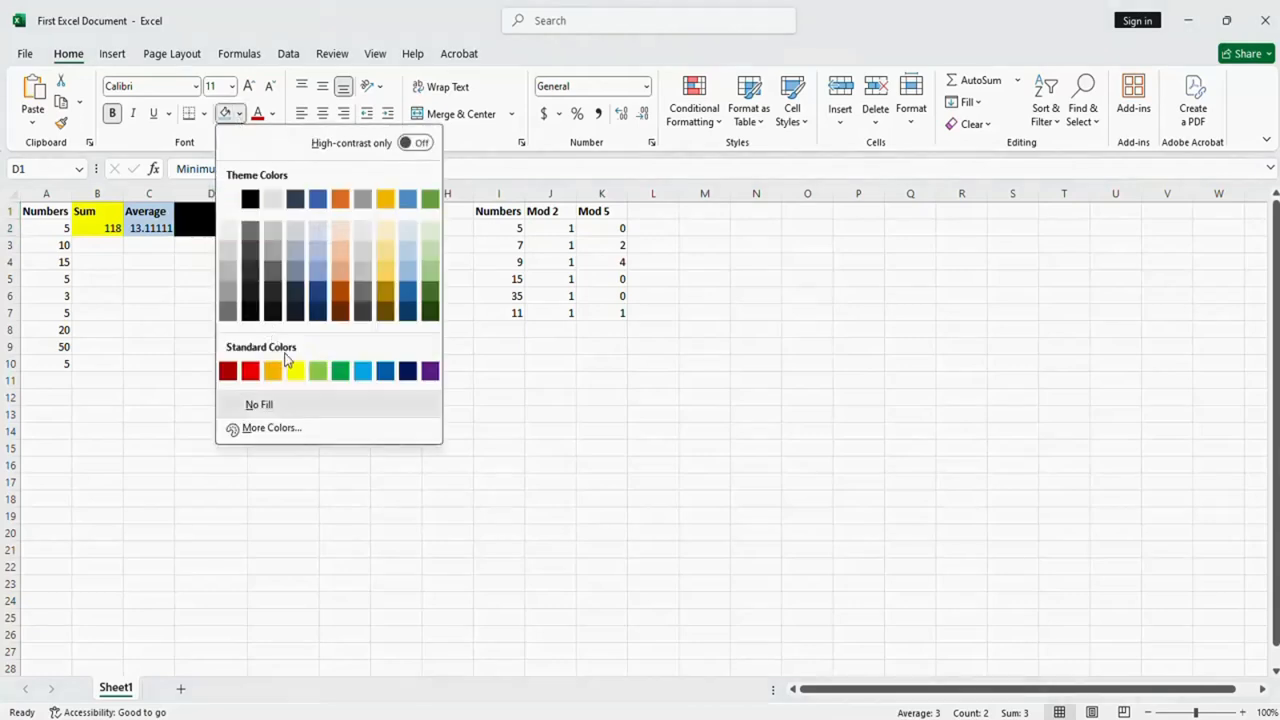
{"action": "left_click", "coordinate": [295, 369]}
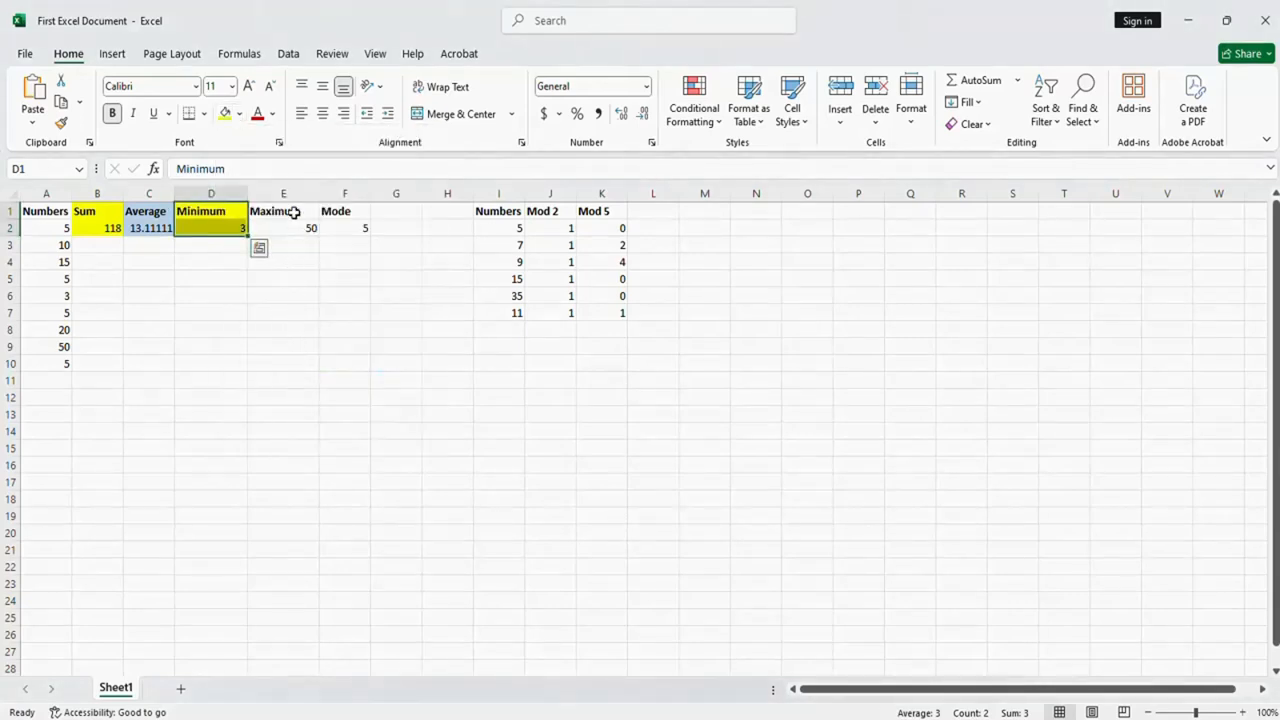
{"action": "left_click_drag", "start_coordinate": [294, 211], "coordinate": [291, 226]}
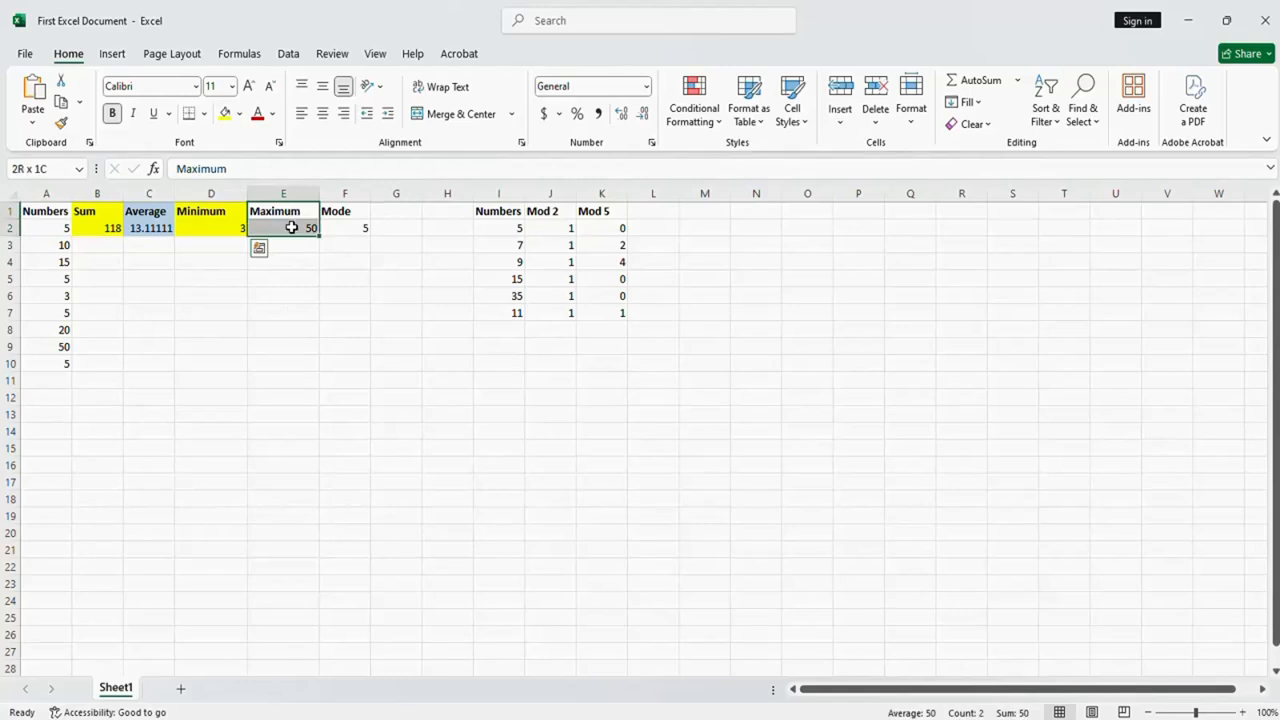
{"action": "left_click", "coordinate": [241, 116]}
{"action": "left_click", "coordinate": [406, 258]}
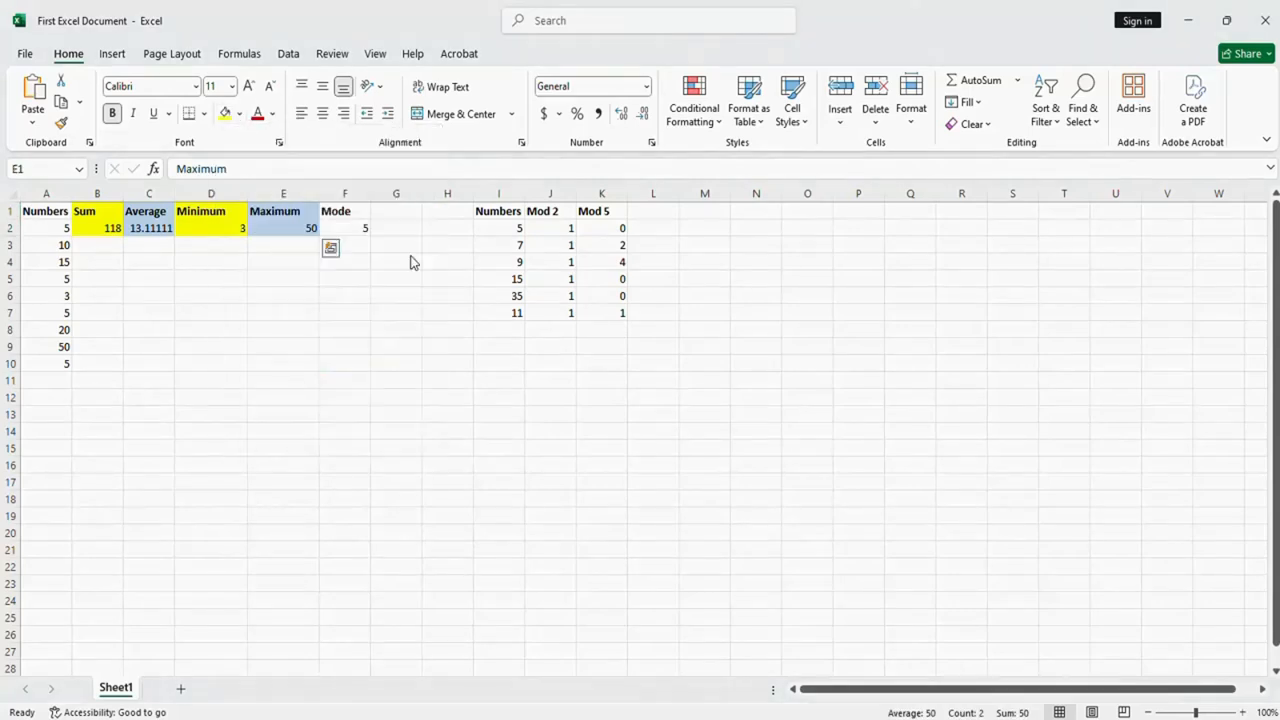
Fill the Mode heading and its result in F1:F2 with yellow
{"action": "left_click_drag", "start_coordinate": [359, 215], "coordinate": [359, 228]}
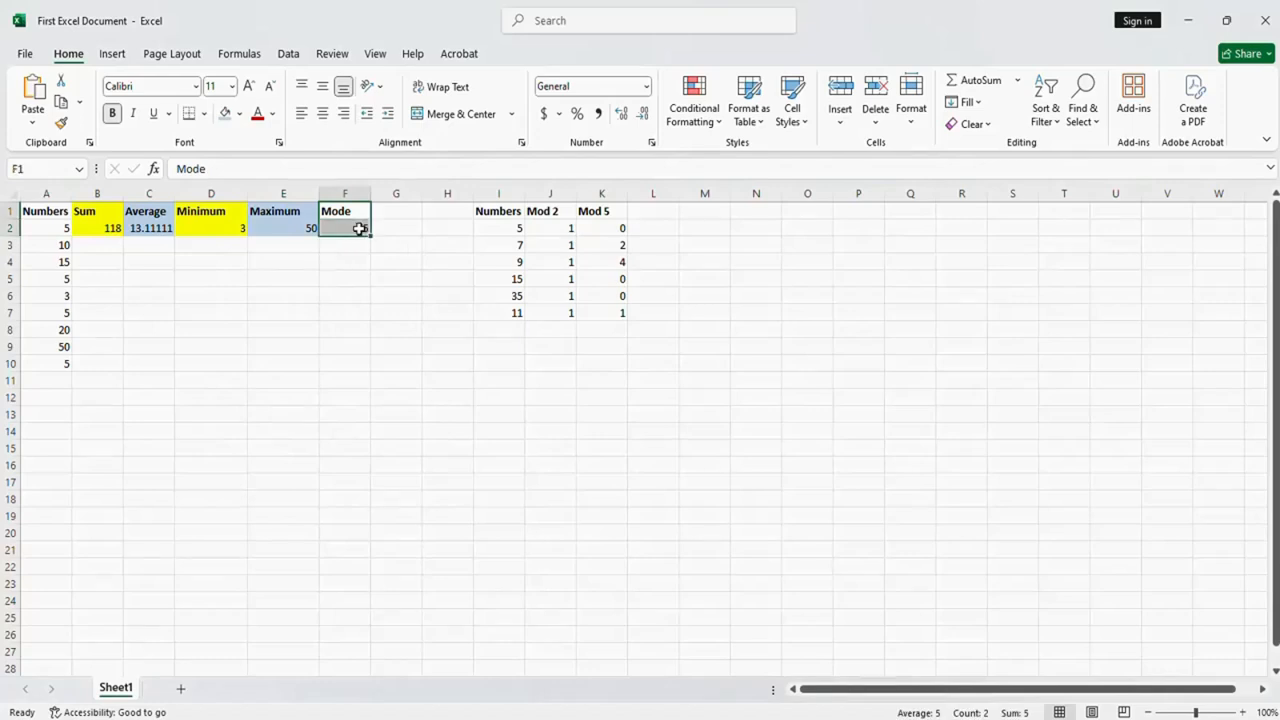
{"action": "left_click", "coordinate": [240, 114]}
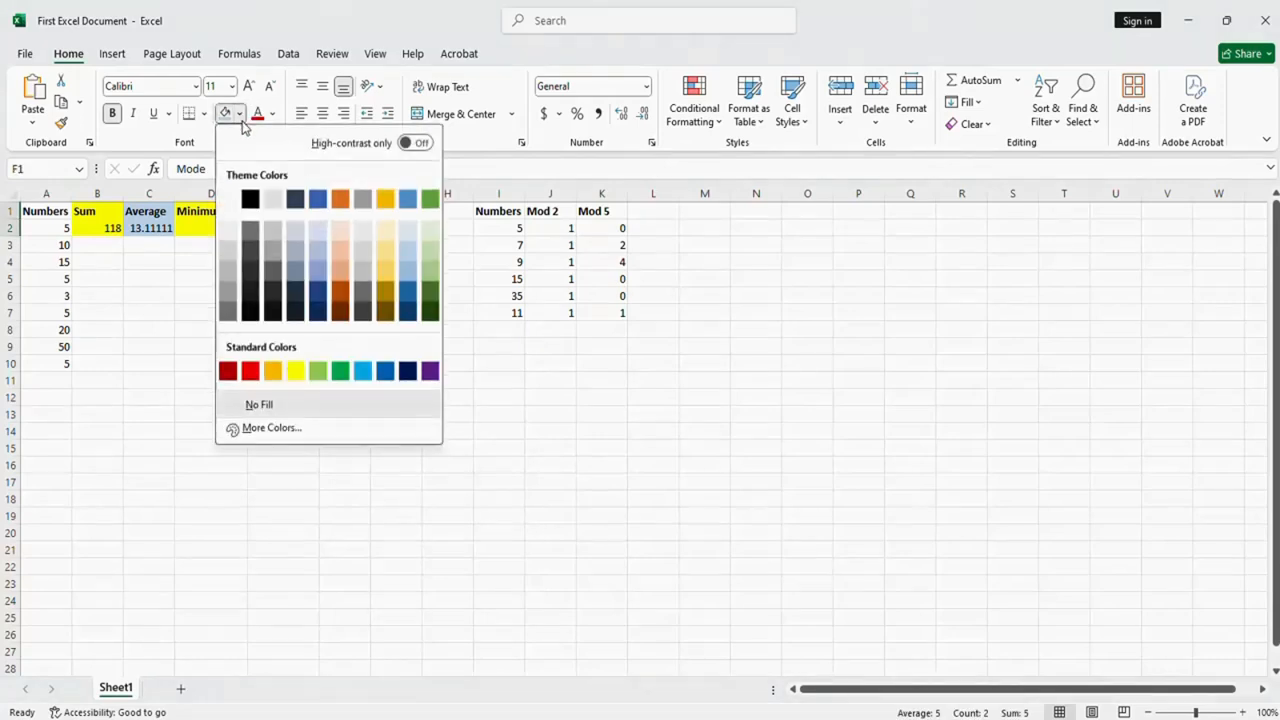
{"action": "left_click", "coordinate": [294, 371]}
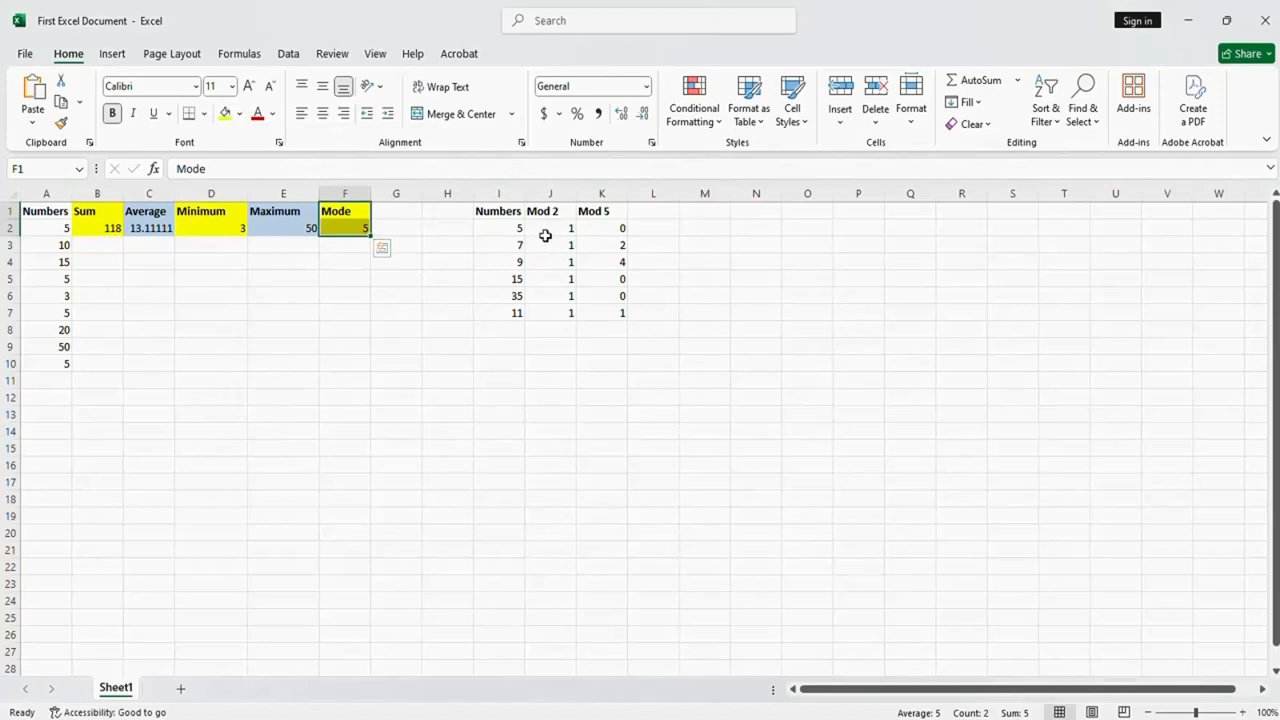
{"action": "left_click", "coordinate": [488, 233]}
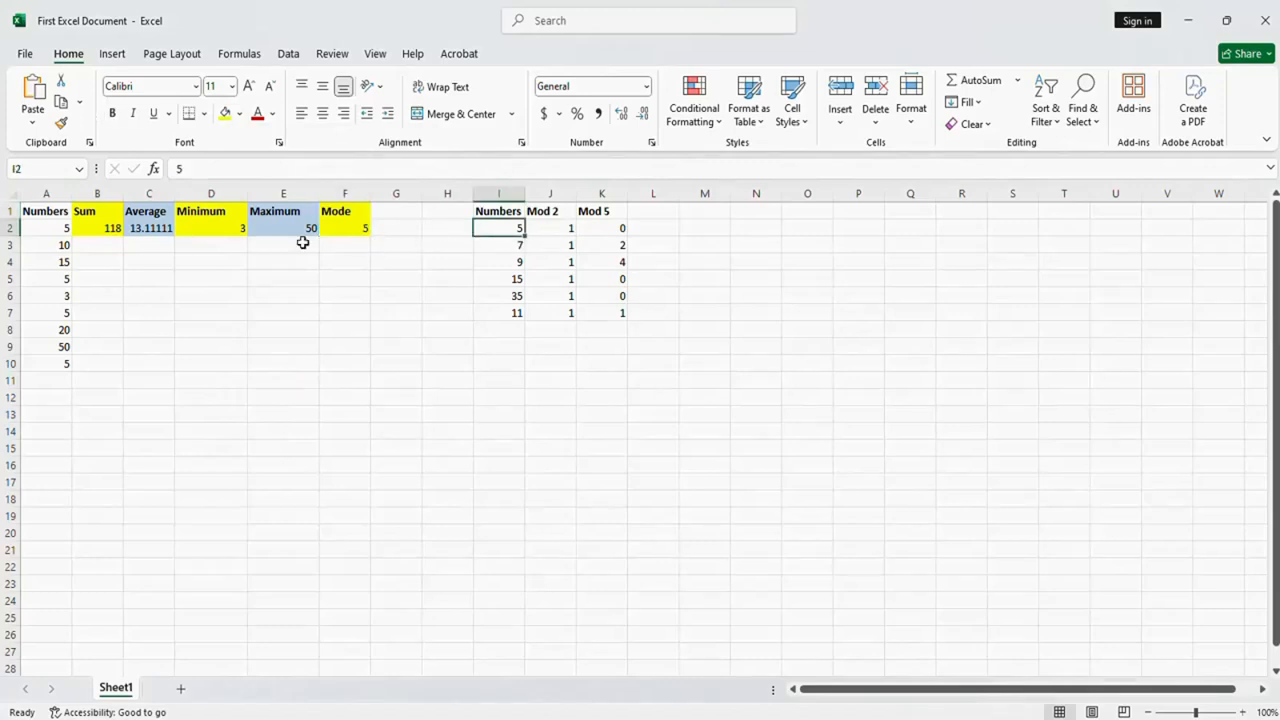
Fill the Numbers column from A1 to A10 with the same light blue as the Average cells
{"action": "left_click", "coordinate": [58, 211]}
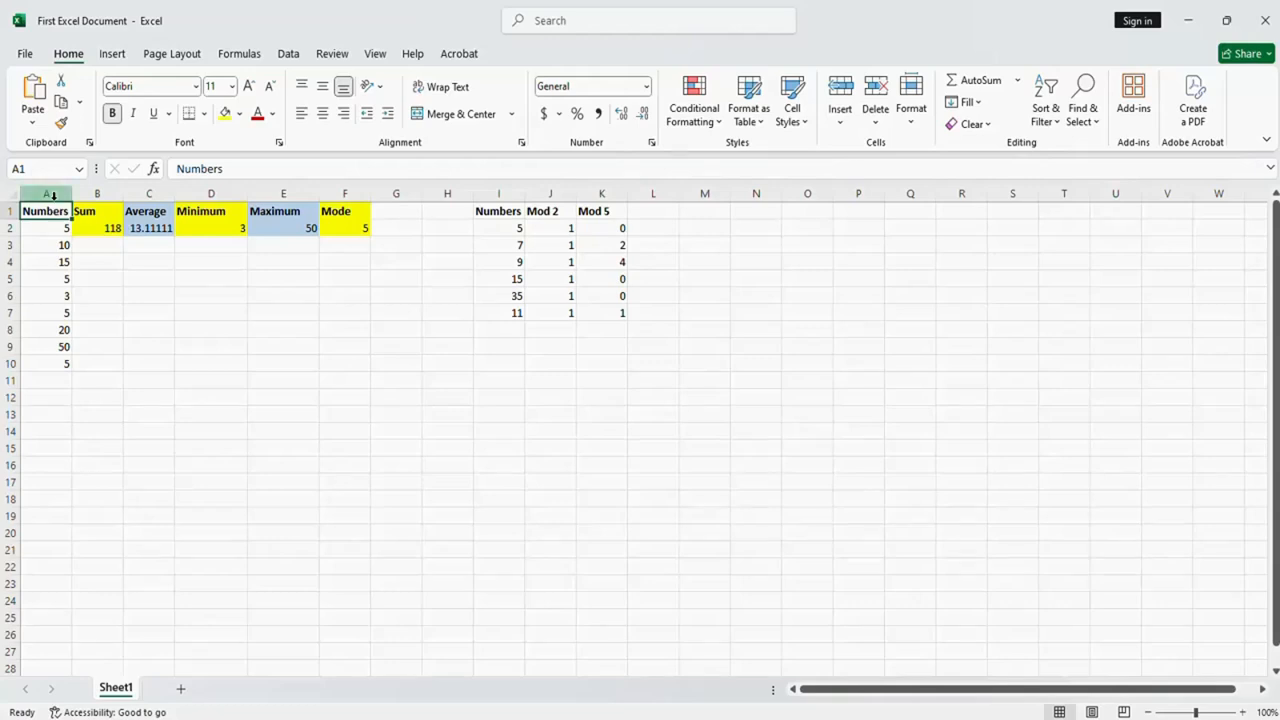
{"action": "left_click_drag", "start_coordinate": [55, 211], "coordinate": [45, 363]}
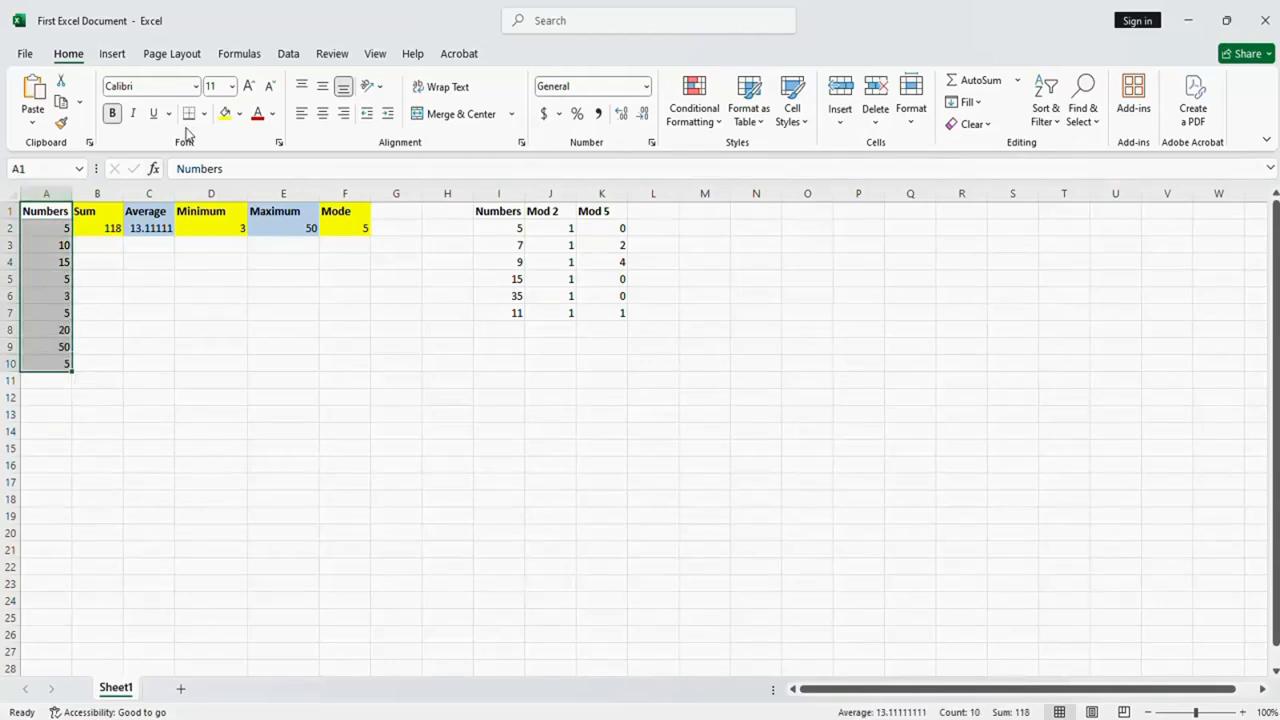
{"action": "left_click", "coordinate": [239, 115]}
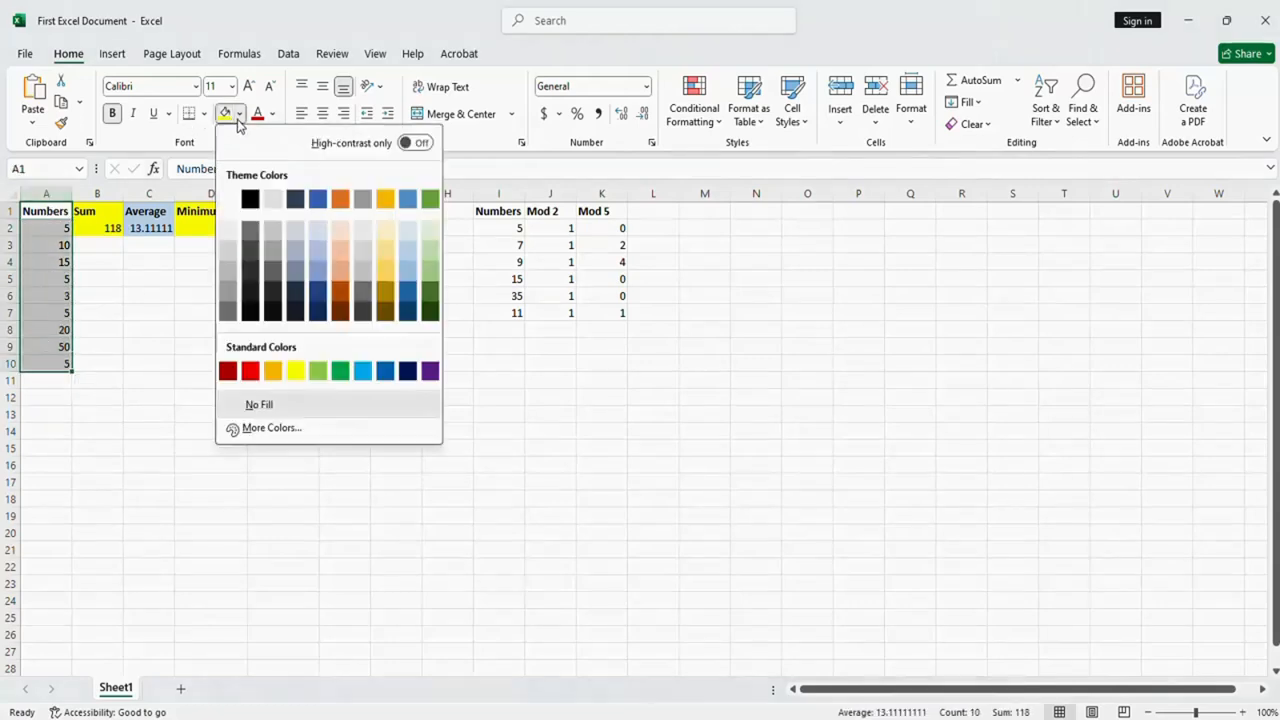
{"action": "left_click", "coordinate": [404, 252]}
{"action": "left_click", "coordinate": [413, 292]}
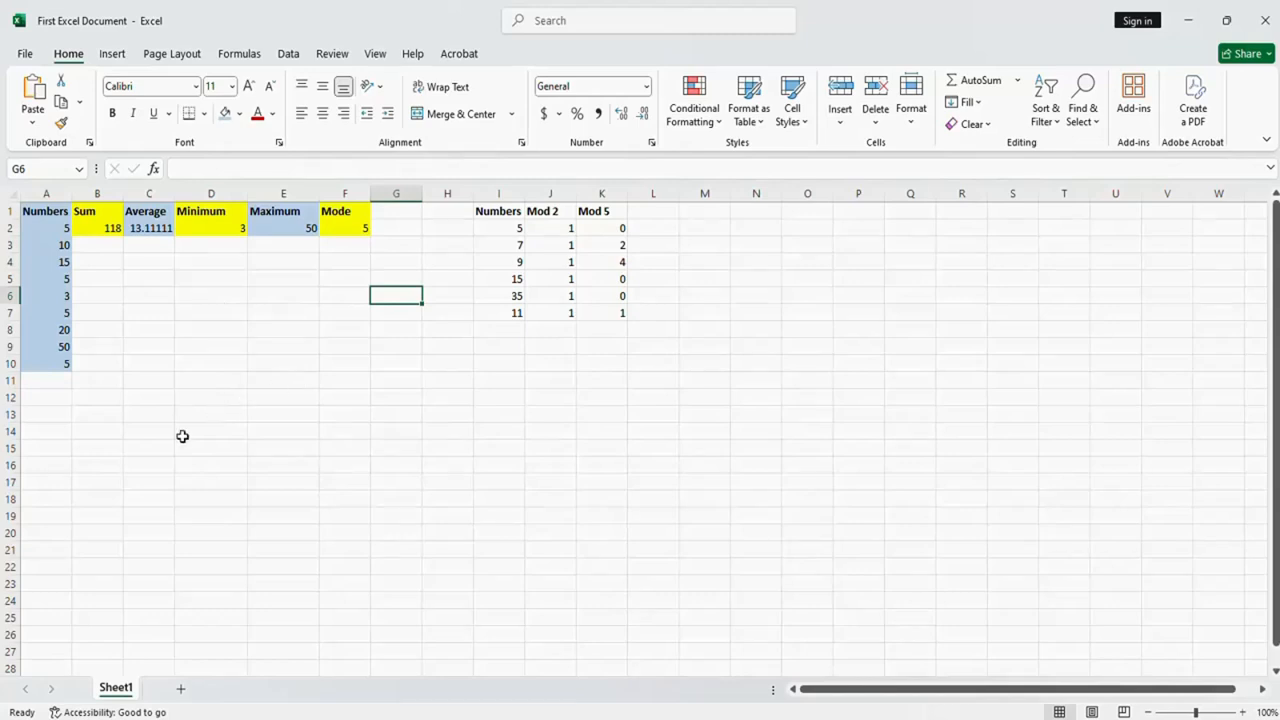
{"action": "left_click", "coordinate": [181, 468]}
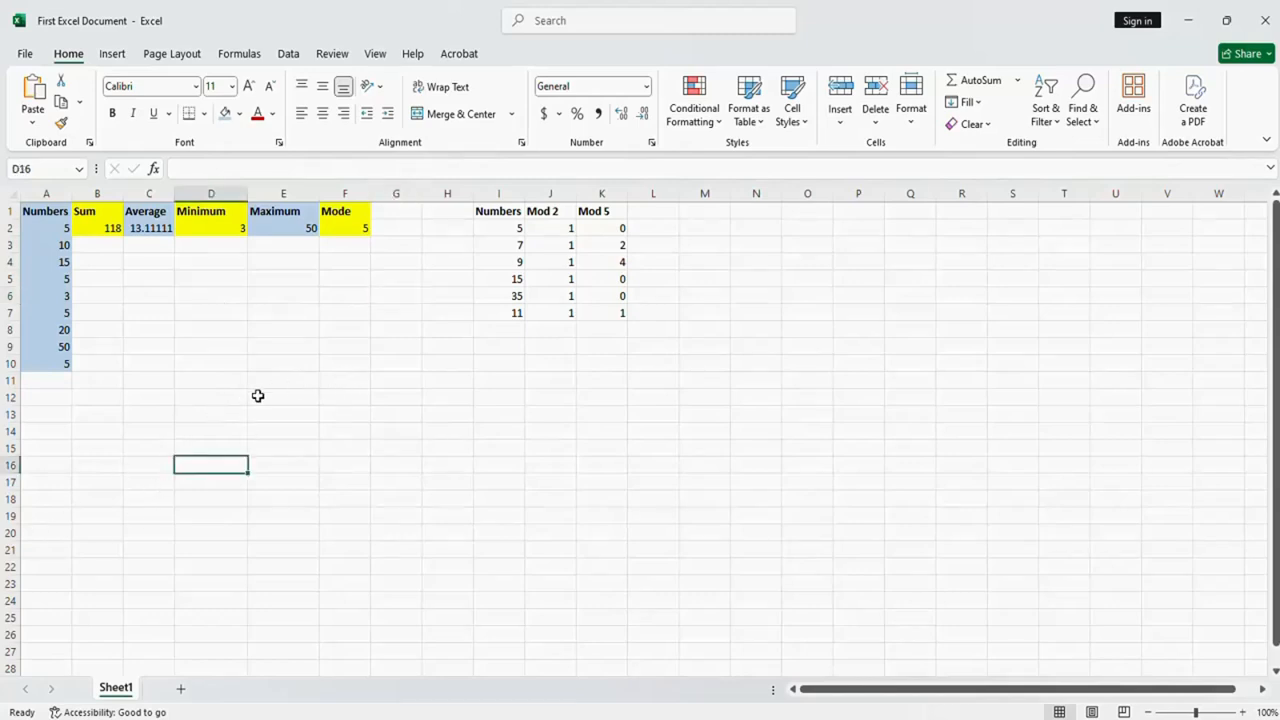
Add a second worksheet and enter 567 in A1 and 6755 in A2
{"action": "left_click", "coordinate": [181, 692]}
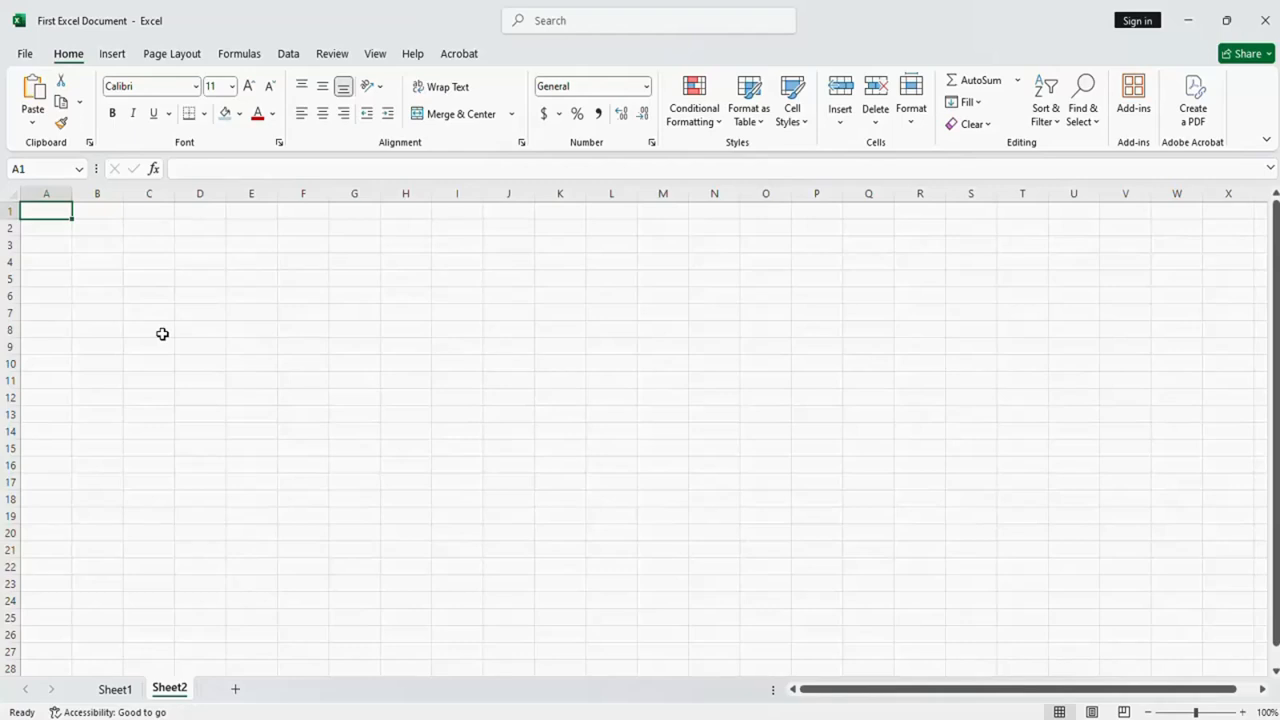
{"action": "type", "text": "567"}
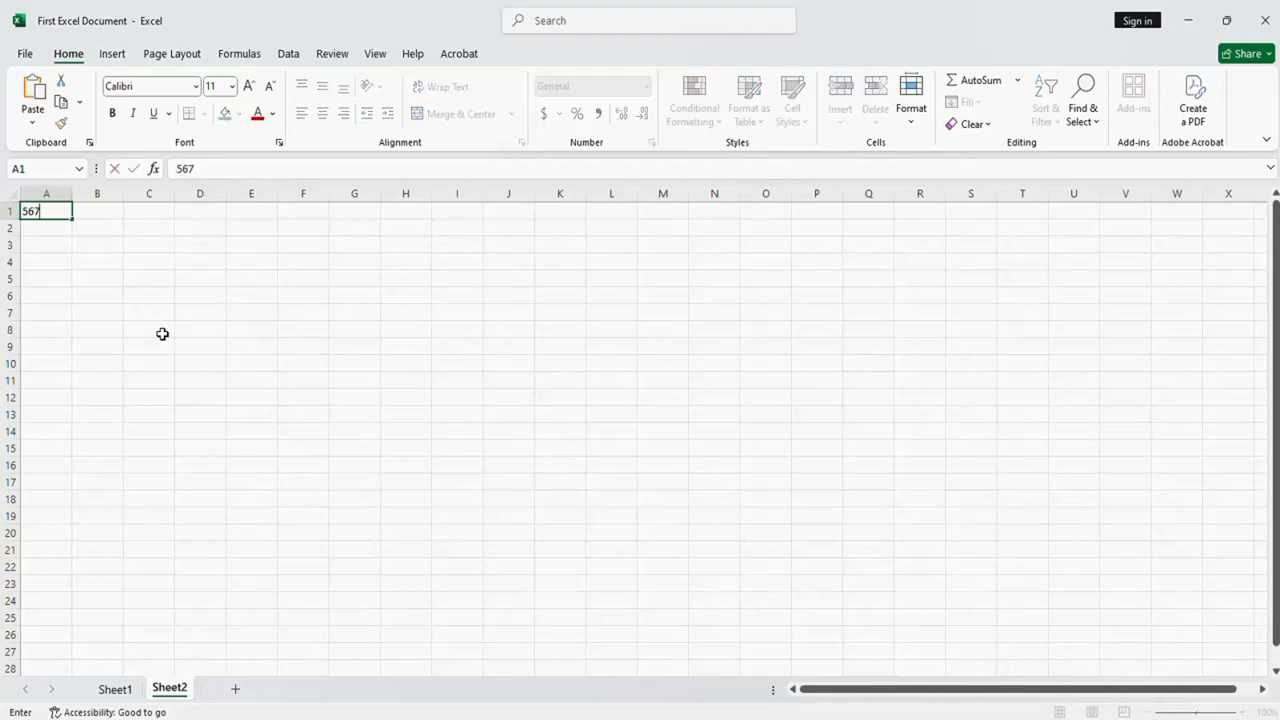
{"action": "key", "text": "Return"}
{"action": "type", "text": "6755"}
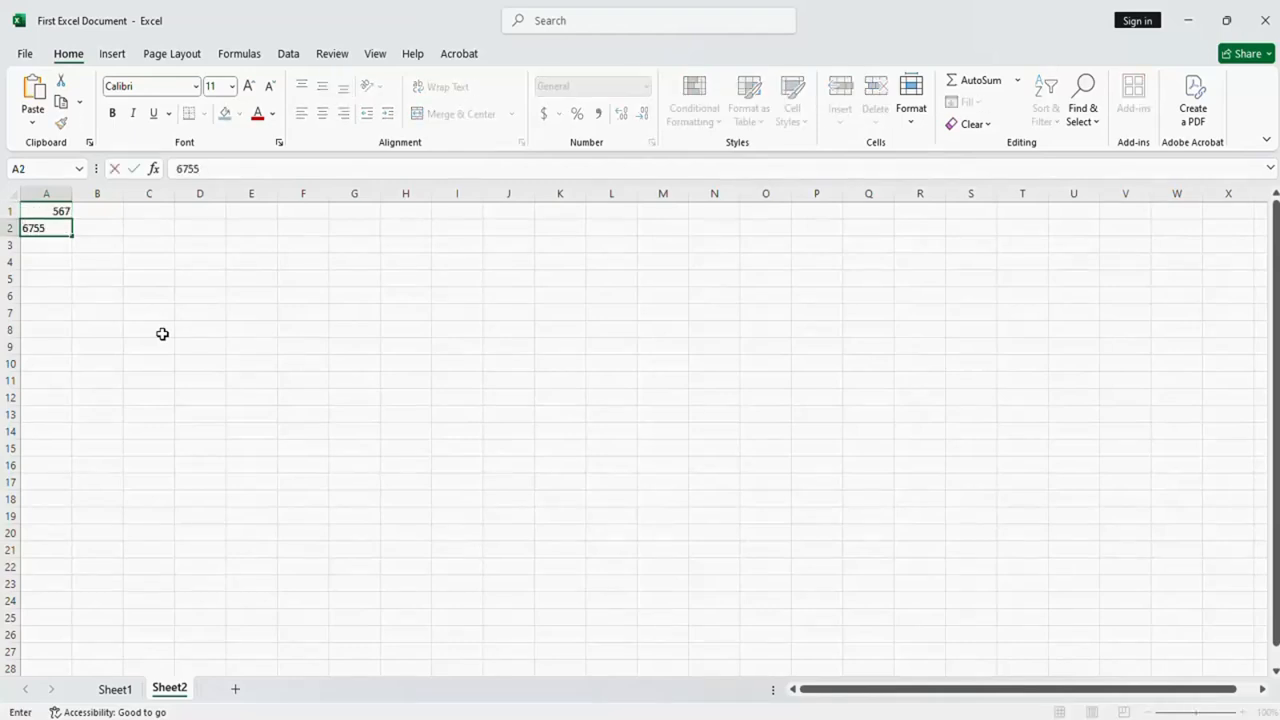
{"action": "key", "text": "Return"}
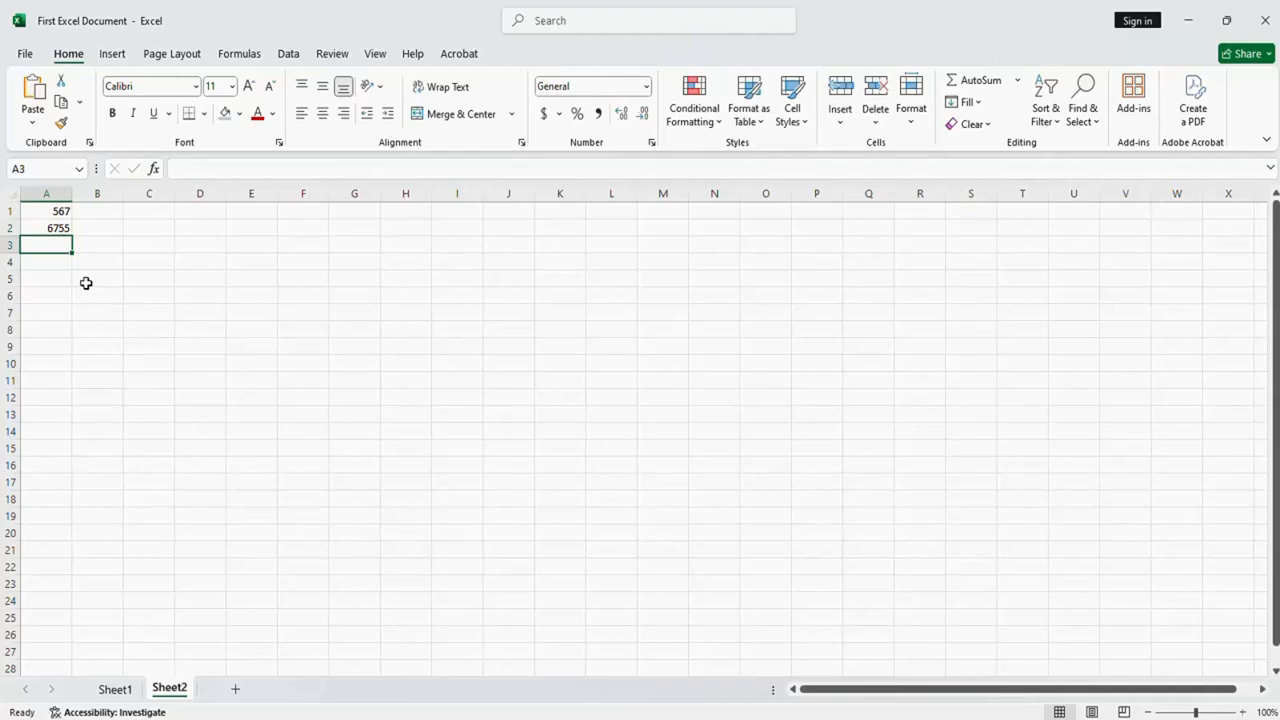
Add a third worksheet and return to Sheet1
{"action": "left_click", "coordinate": [237, 690]}
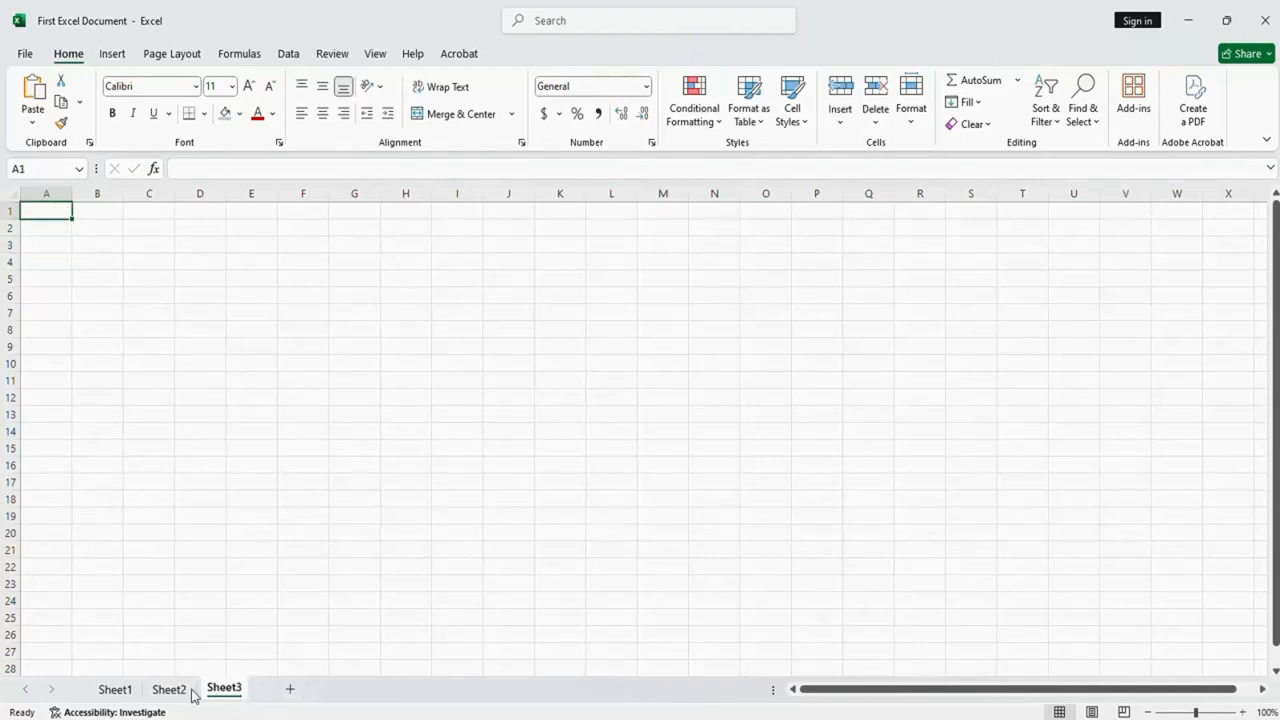
{"action": "left_click", "coordinate": [123, 691]}
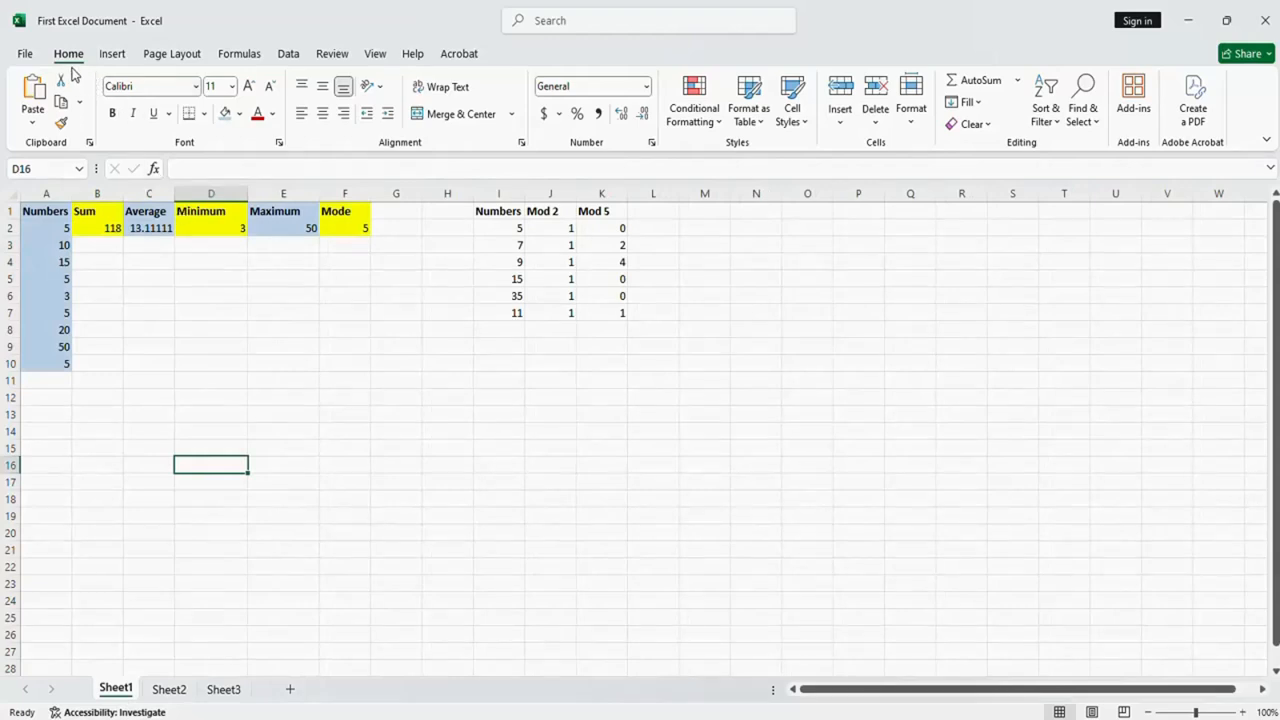
Set Sheet1's paper size to A4 and its page orientation to landscape
{"action": "left_click", "coordinate": [173, 56]}
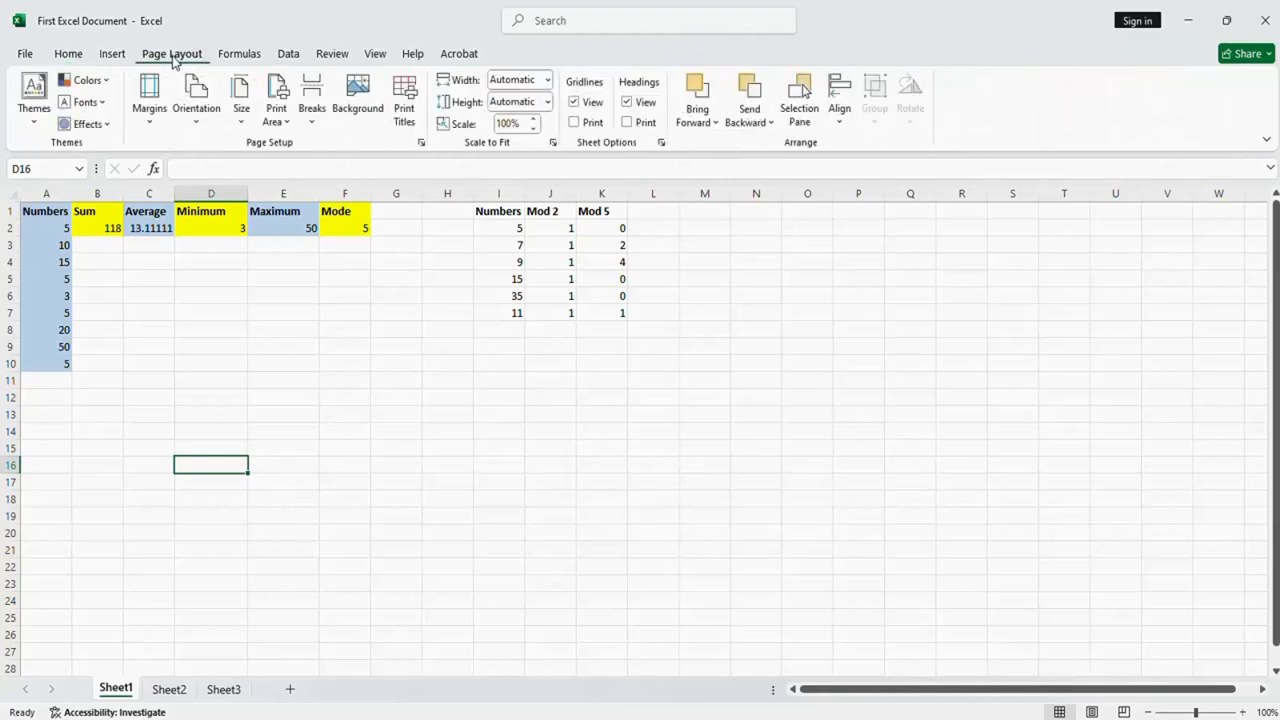
{"action": "left_click", "coordinate": [241, 125]}
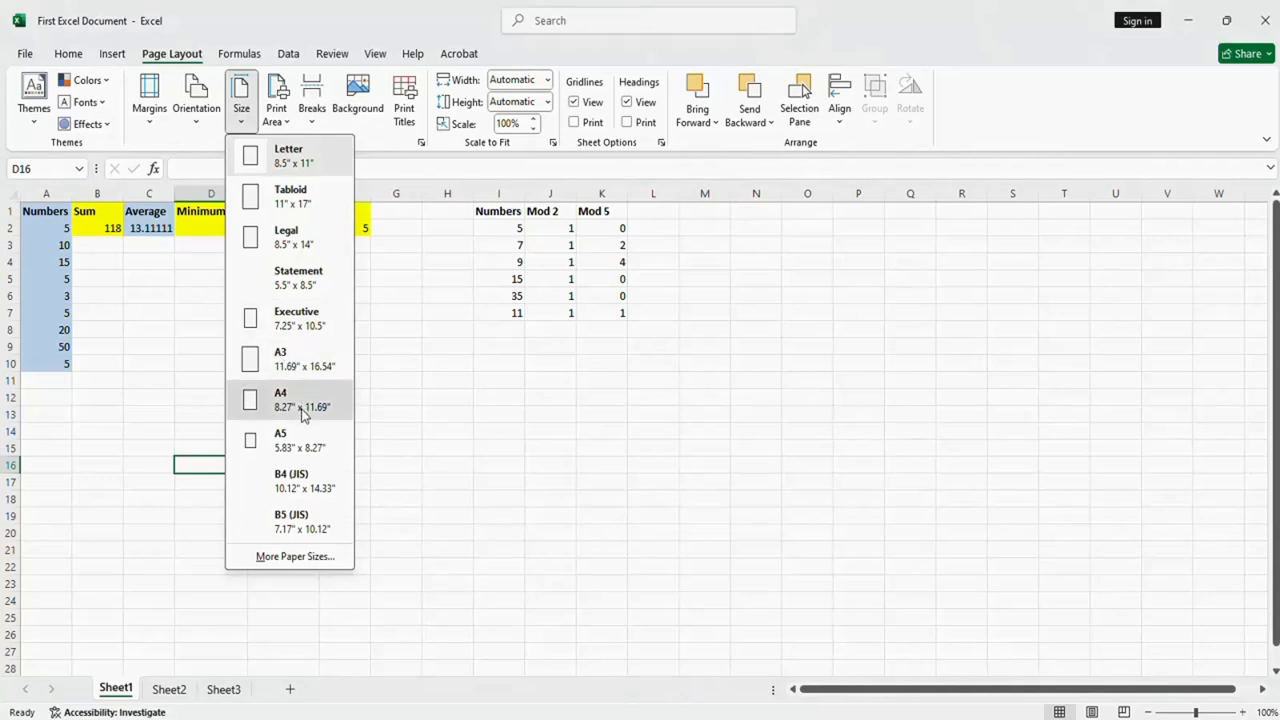
{"action": "left_click", "coordinate": [304, 415]}
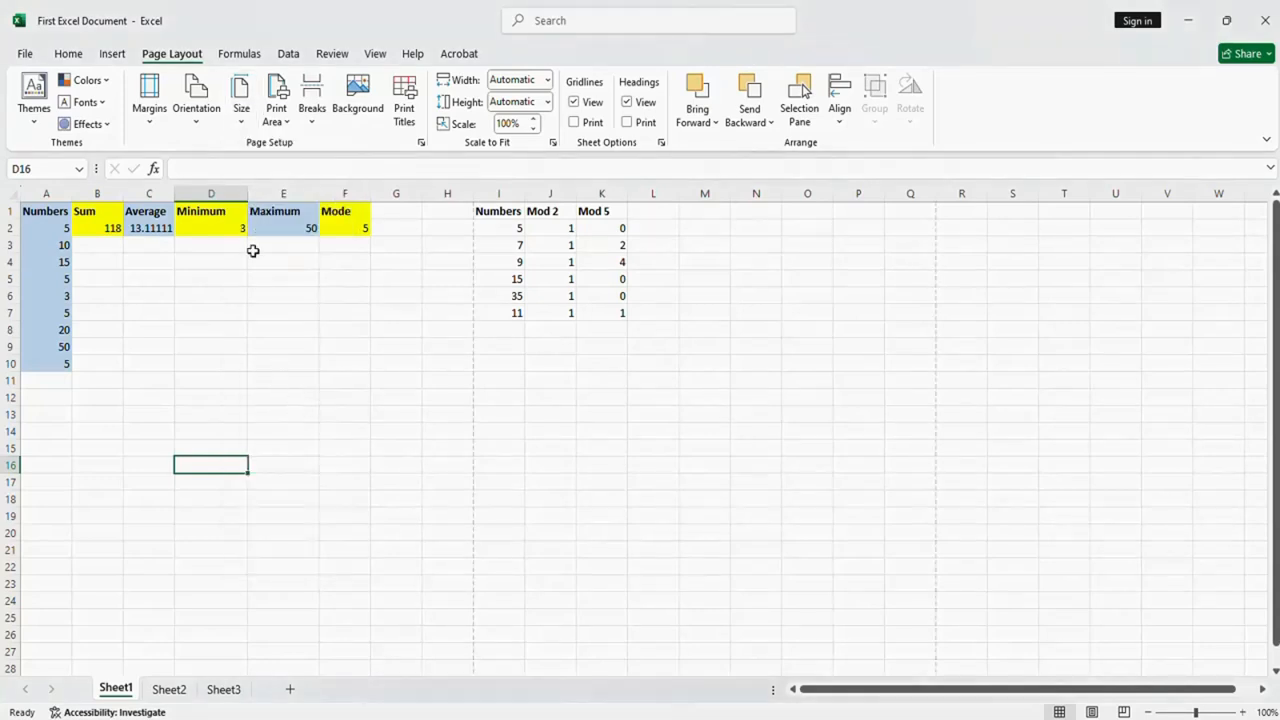
{"action": "left_click", "coordinate": [195, 123]}
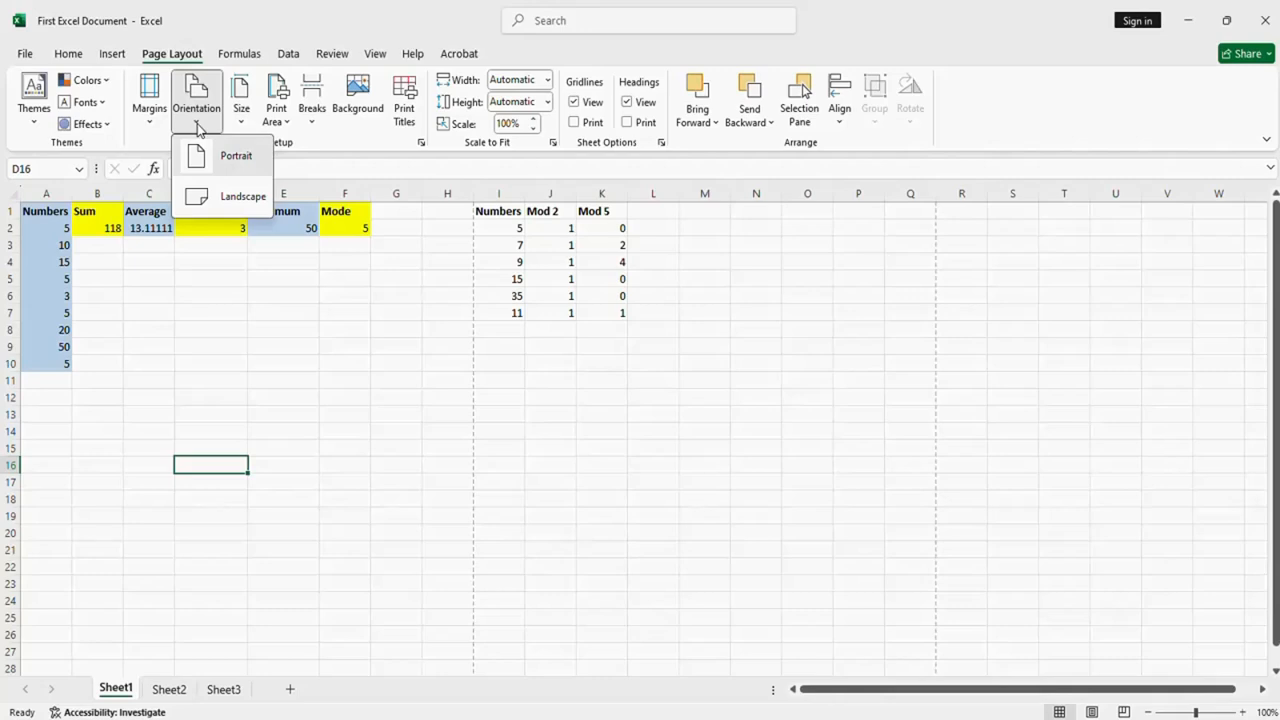
{"action": "left_click", "coordinate": [239, 197]}
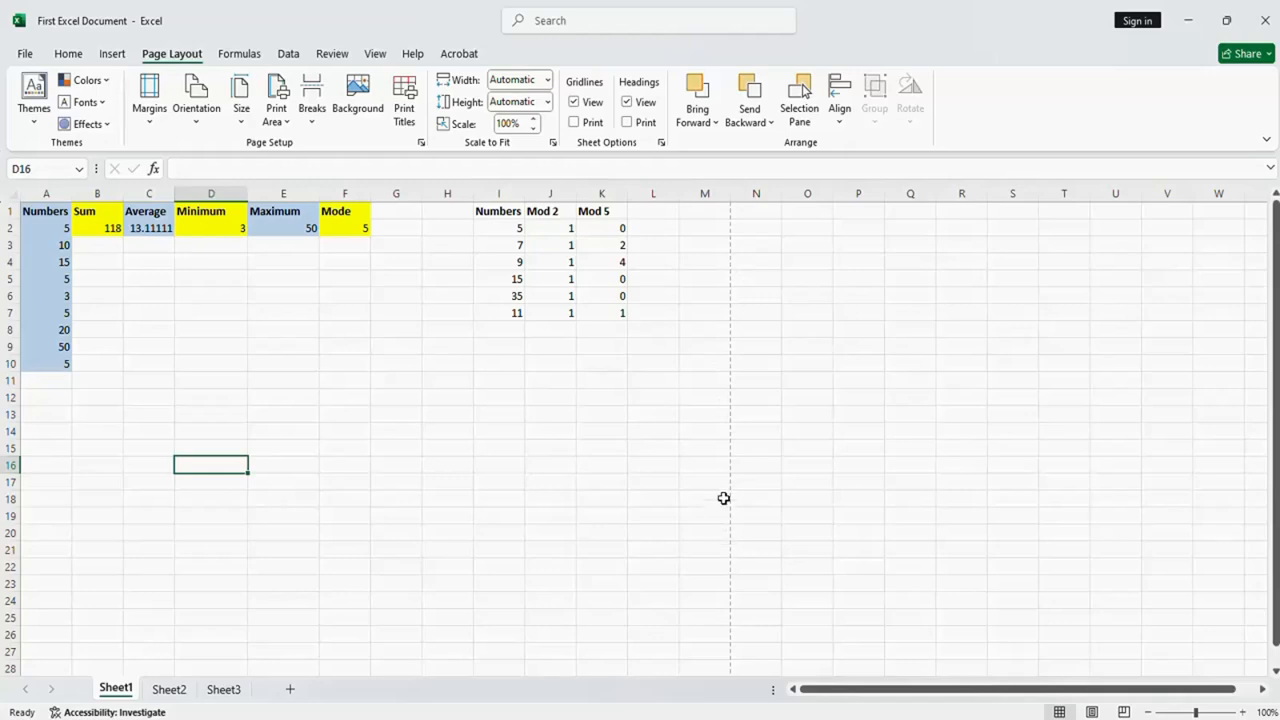
{"action": "left_click", "coordinate": [795, 235]}
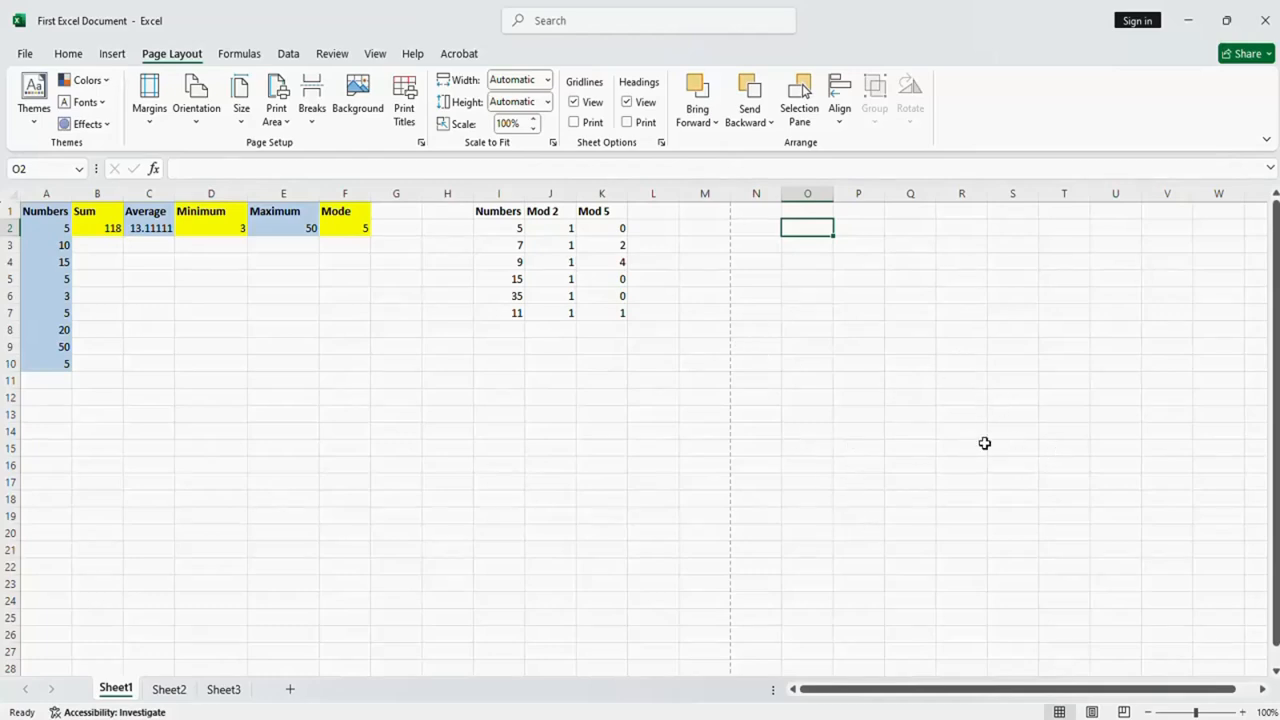
{"action": "left_click", "coordinate": [321, 292]}
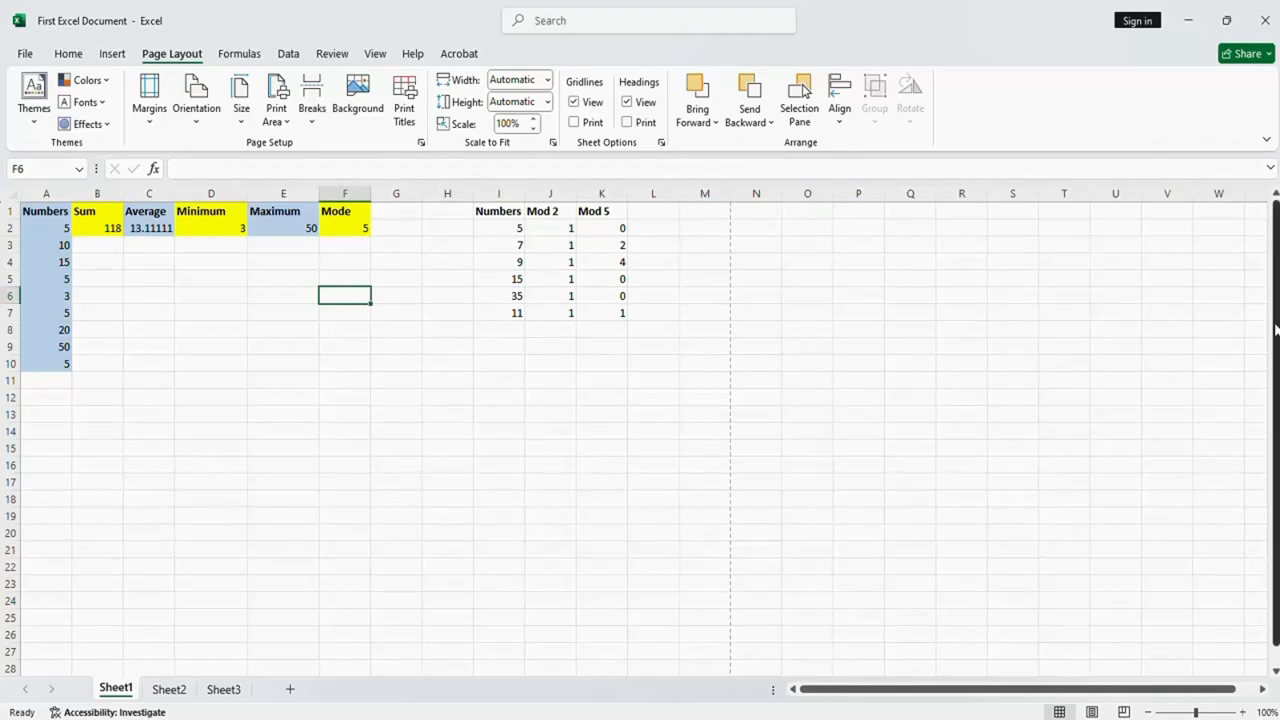
{"action": "left_click_drag", "start_coordinate": [1276, 436], "coordinate": [1276, 452]}
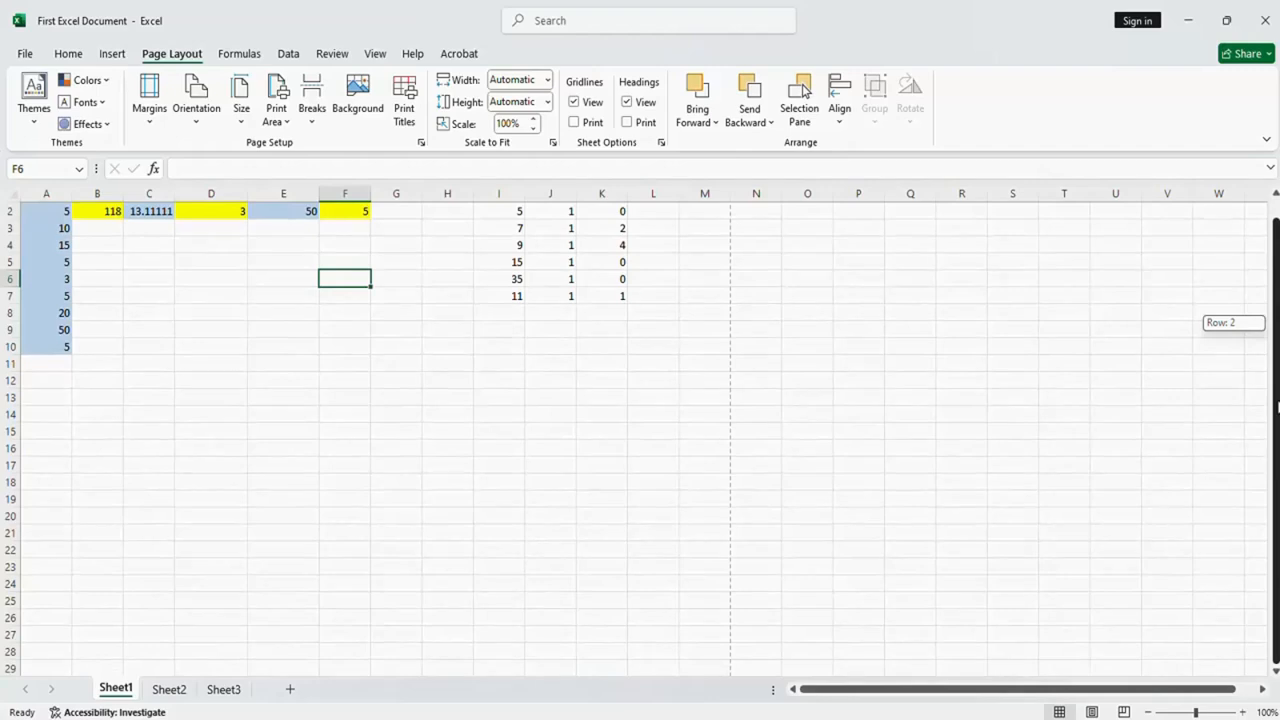
{"action": "left_click_drag", "start_coordinate": [1277, 407], "coordinate": [1277, 407]}
{"action": "left_click", "coordinate": [340, 361]}
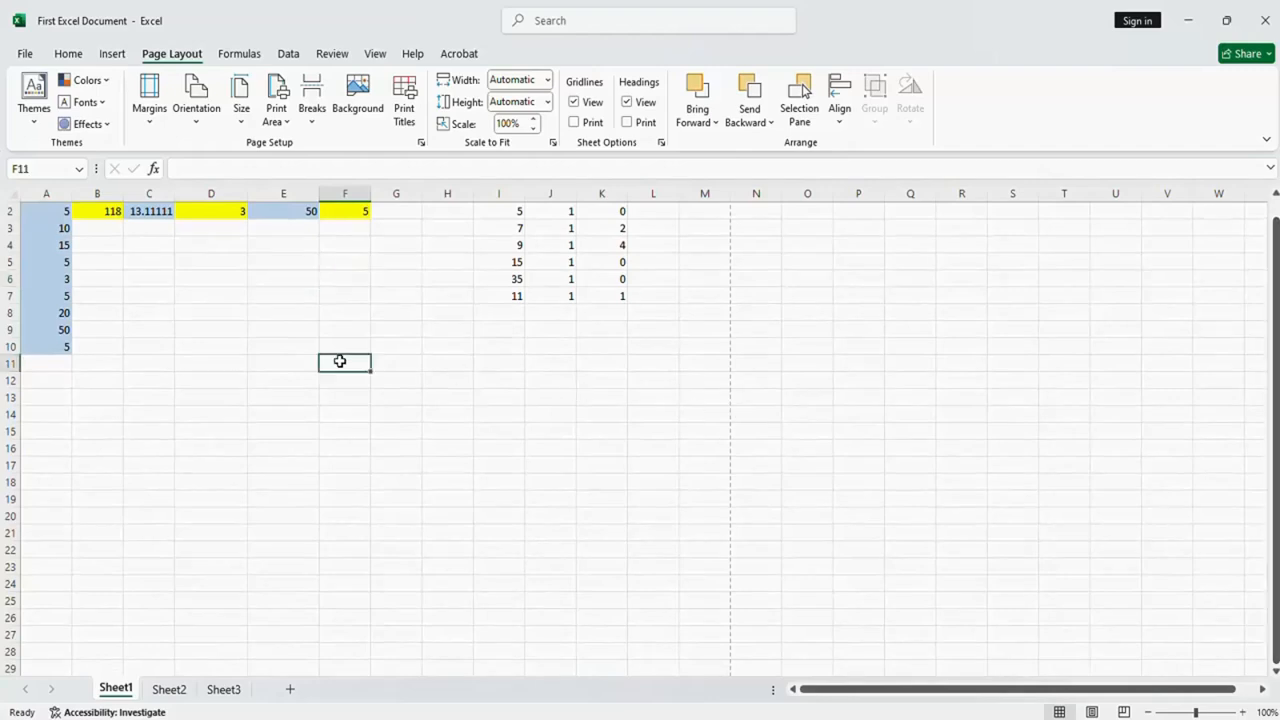
Enter 6 in cell F11 of Sheet1
{"action": "type", "text": "6"}
{"action": "key", "text": "Return"}
Move down column F to row 37 to examine where the printed page ends, and return to the start of the sheet
{"action": "key", "text": "Return"}
{"action": "key", "text": "Return"}
{"action": "key", "text": "Return"}
{"action": "key", "text": "Return"}
{"action": "key", "text": "Return"}
{"action": "key", "text": "Return"}
{"action": "key", "text": "Return"}
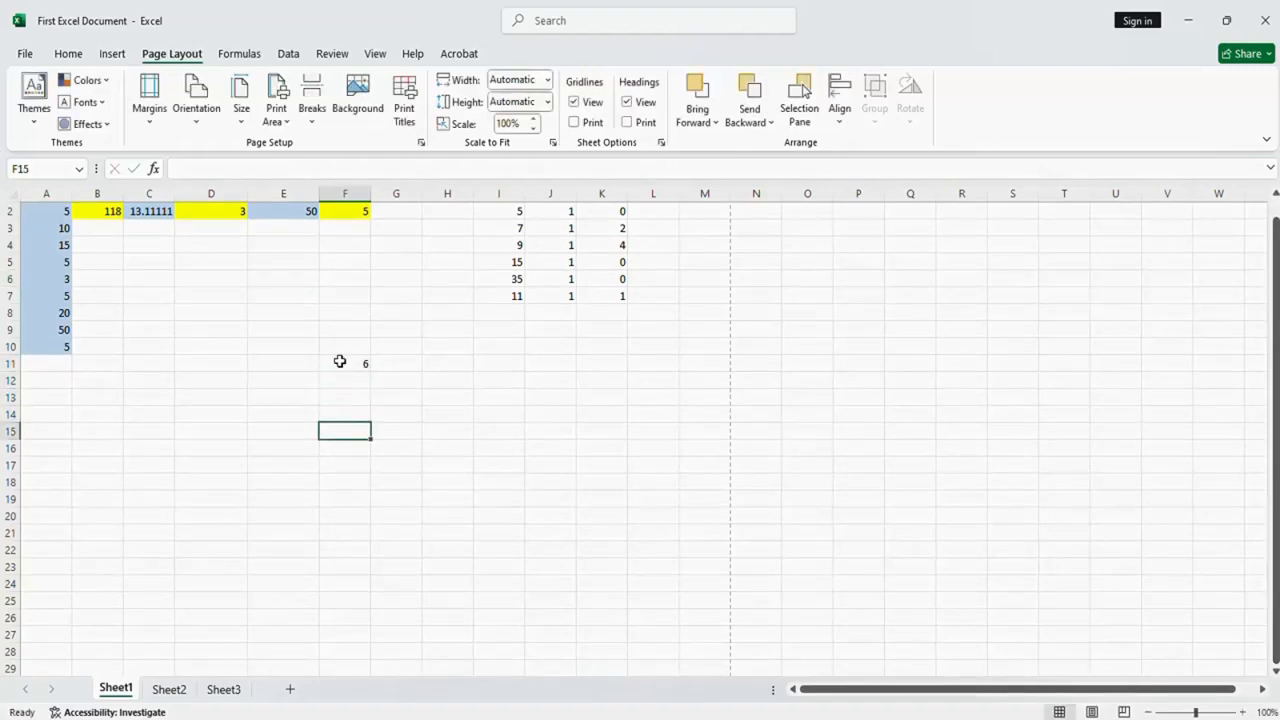
{"action": "key", "text": "Return"}
{"action": "key", "text": "Return"}
{"action": "key", "text": "Return"}
{"action": "key", "text": "Return"}
{"action": "key", "text": "Return"}
{"action": "key", "text": "Return"}
{"action": "key", "text": "Return"}
{"action": "key", "text": "Return"}
{"action": "key", "text": "Return"}
{"action": "key", "text": "Return"}
{"action": "key", "text": "Return"}
{"action": "key", "text": "Return"}
{"action": "key", "text": "Return"}
{"action": "key", "text": "Return"}
{"action": "key", "text": "Return"}
{"action": "key", "text": "Return"}
{"action": "key", "text": "Return"}
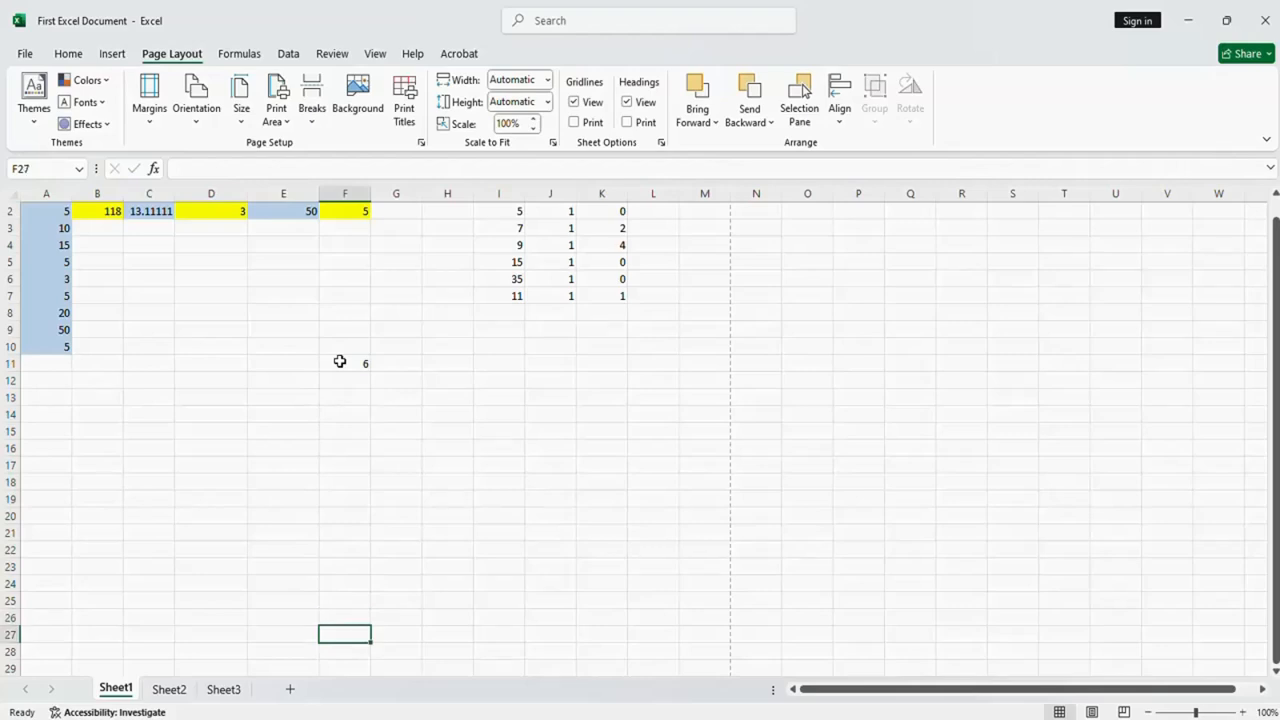
{"action": "key", "text": "Return"}
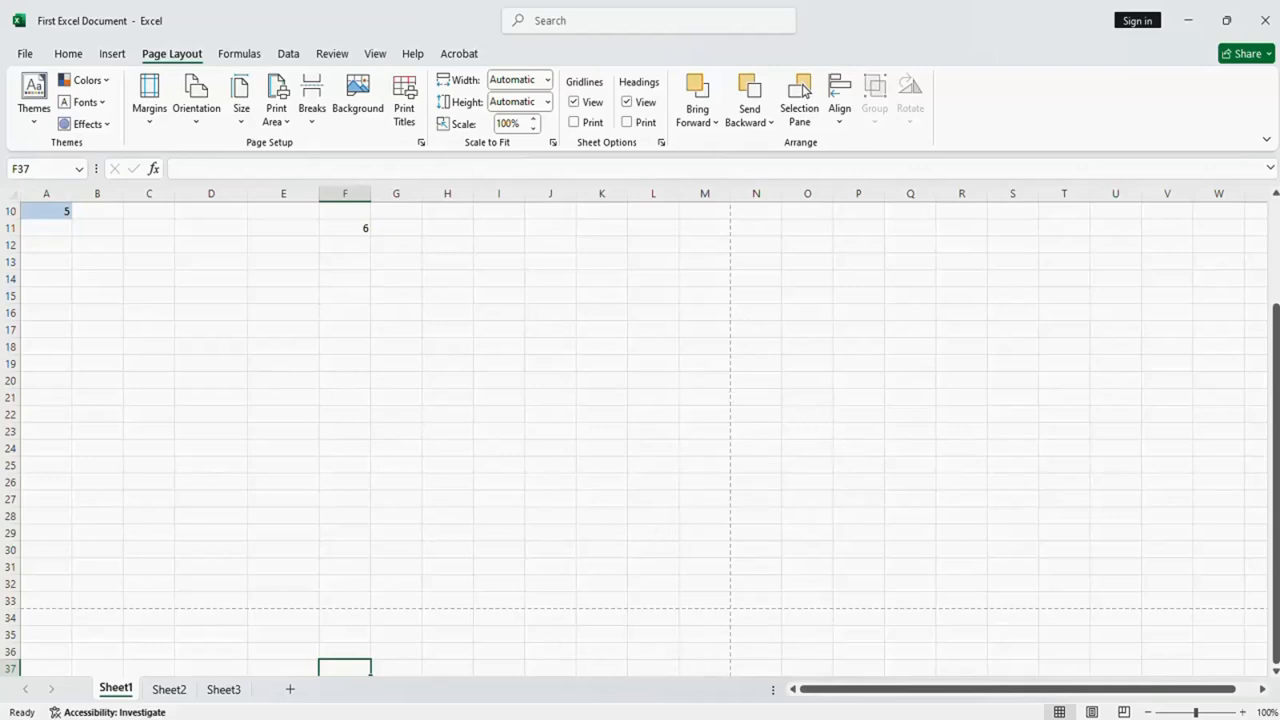
{"action": "left_click_drag", "start_coordinate": [1277, 480], "coordinate": [1277, 479]}
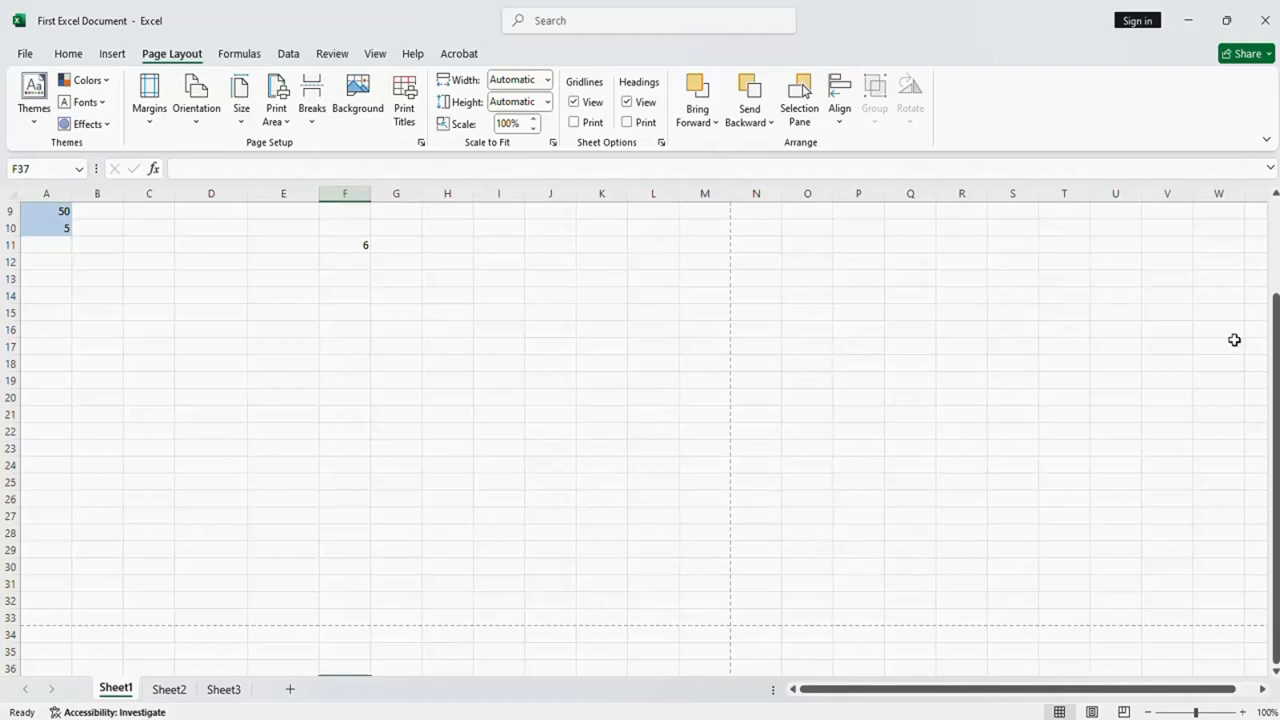
{"action": "left_click_drag", "start_coordinate": [1275, 377], "coordinate": [1276, 278]}
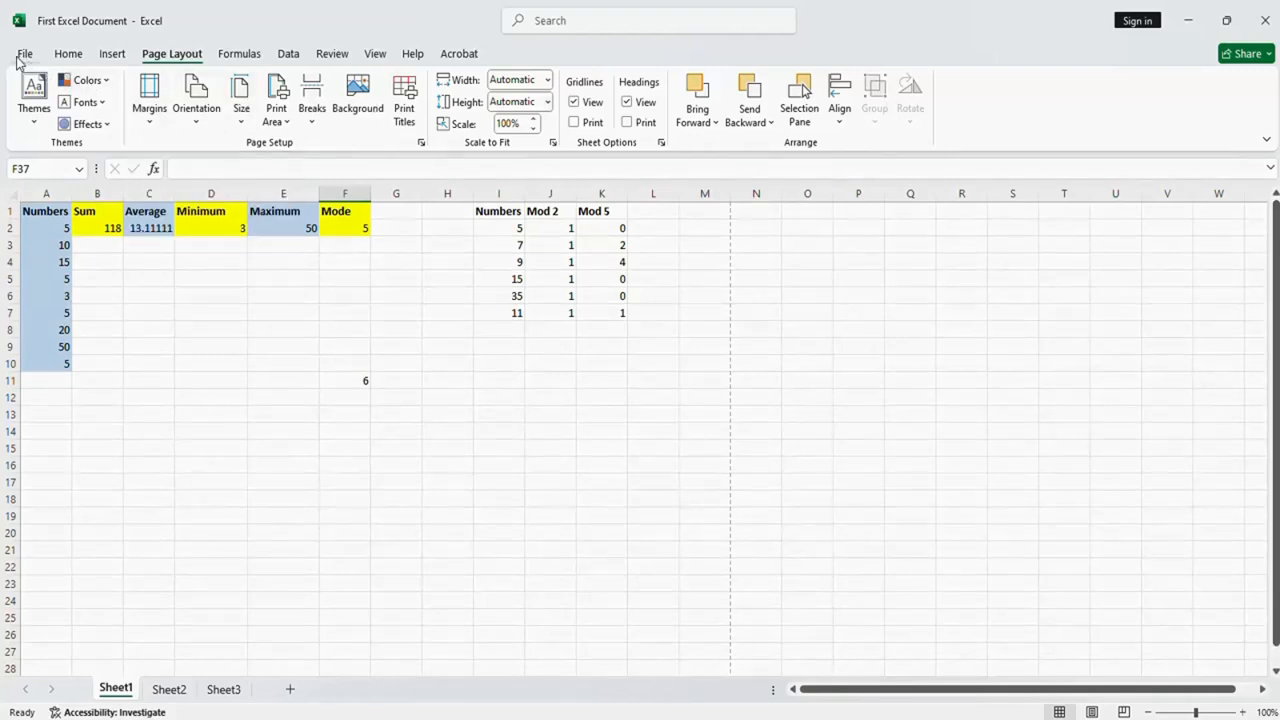
Preview Sheet1 as it will print and check which printers are available
{"action": "left_click", "coordinate": [22, 56]}
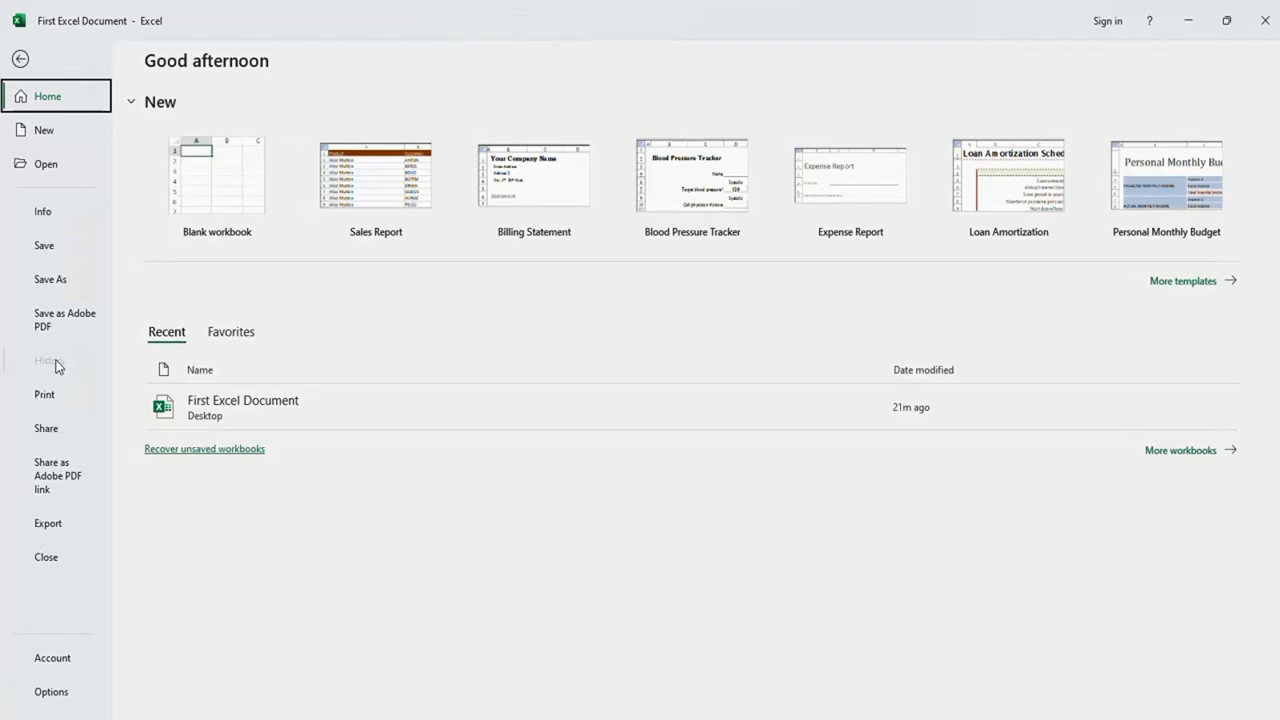
{"action": "left_click", "coordinate": [45, 395]}
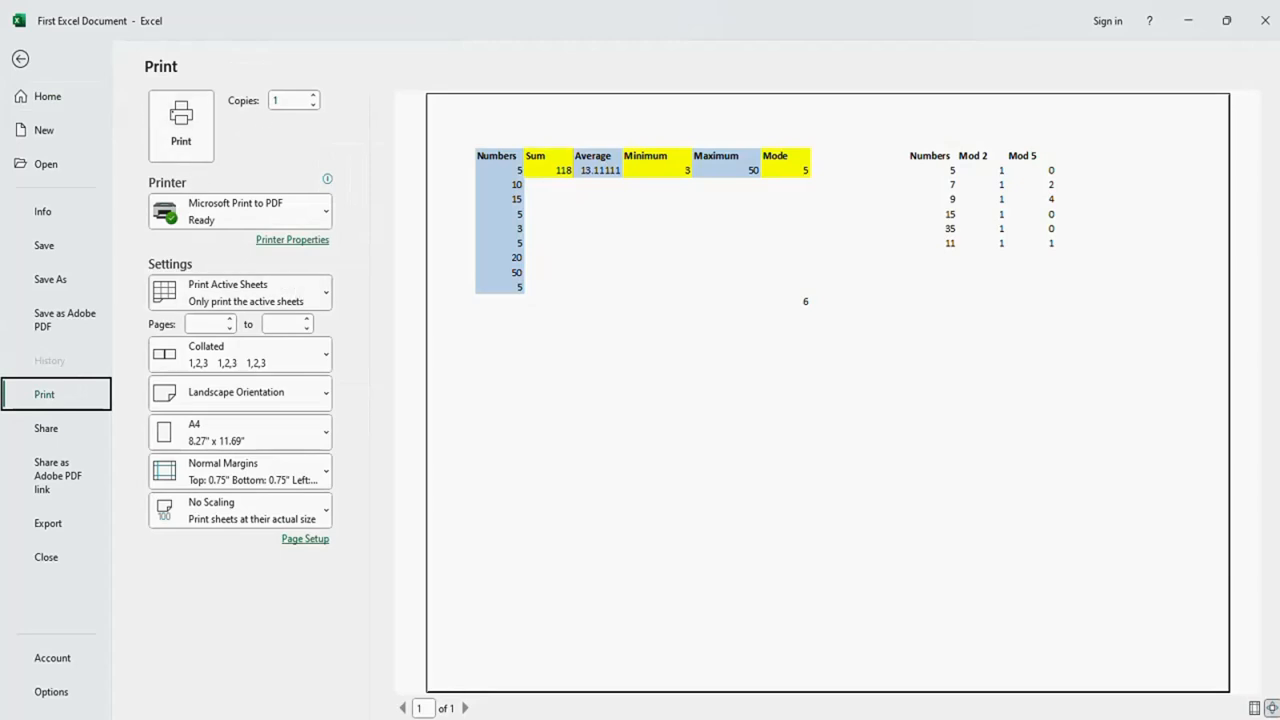
{"action": "left_click", "coordinate": [321, 222]}
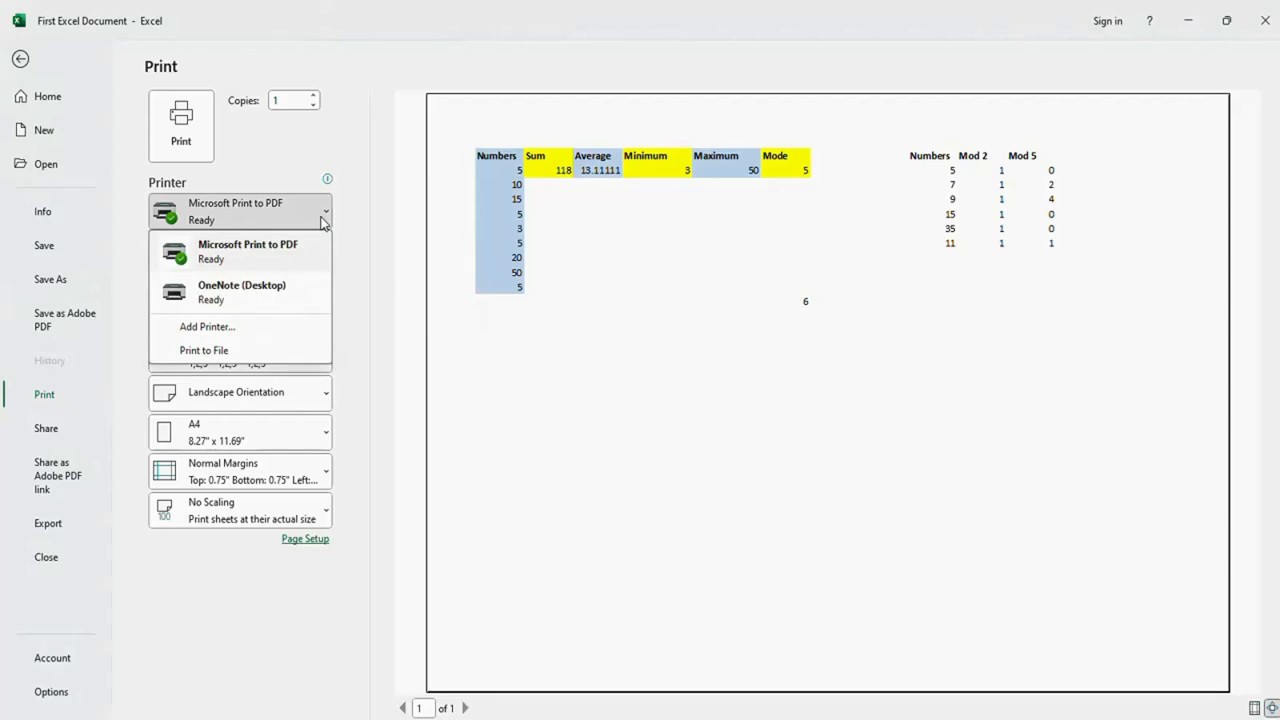
{"action": "left_click", "coordinate": [321, 222]}
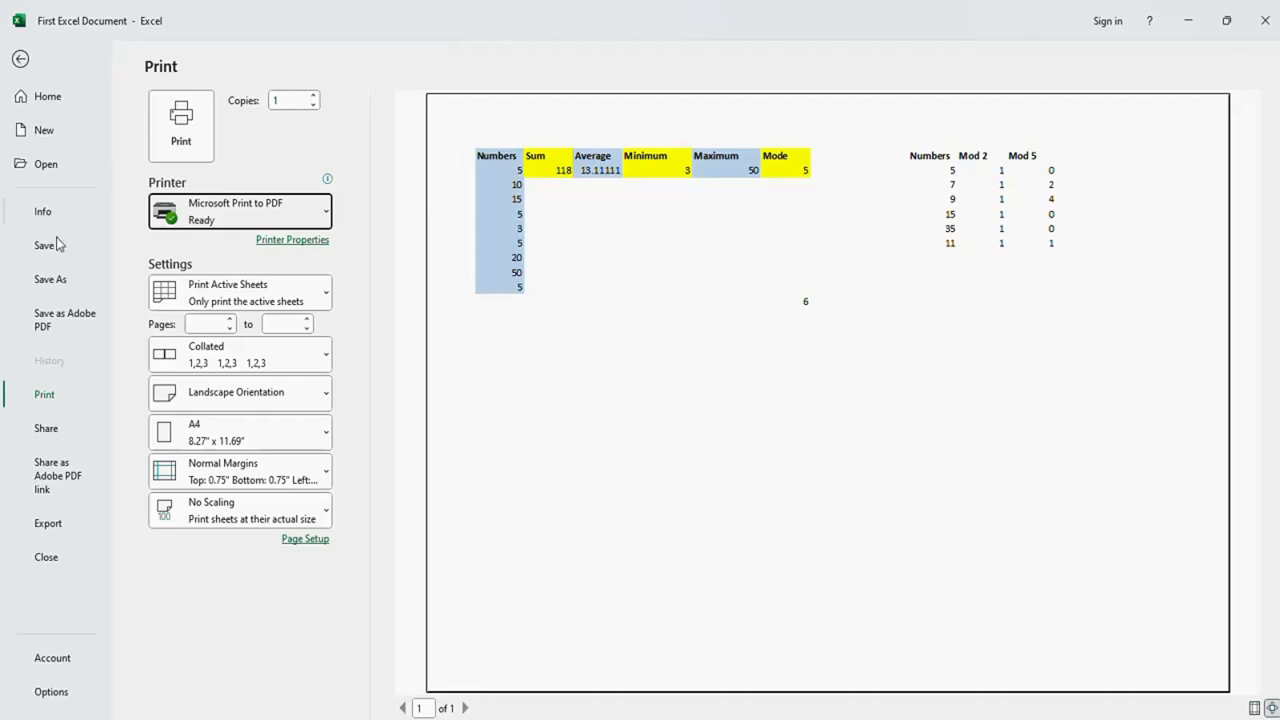
Save a copy of the workbook to the Desktop as a PDF named First Excel Document
{"action": "left_click", "coordinate": [52, 285]}
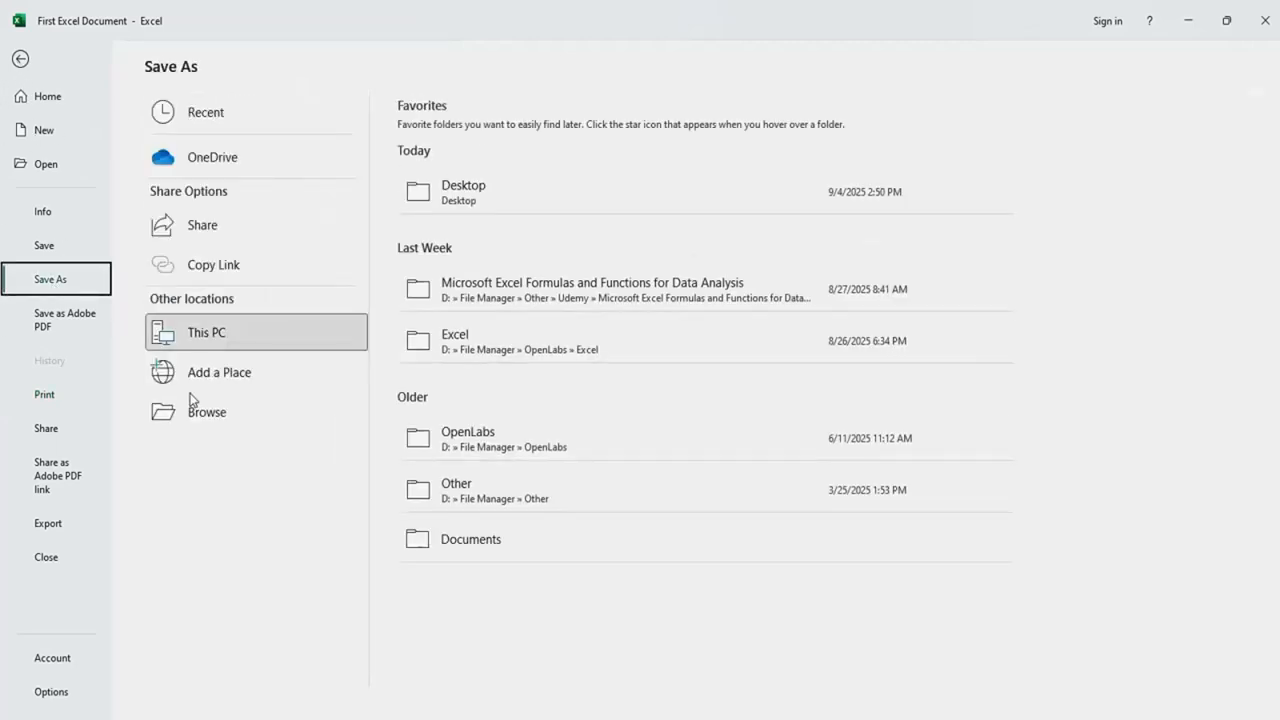
{"action": "left_click", "coordinate": [209, 418]}
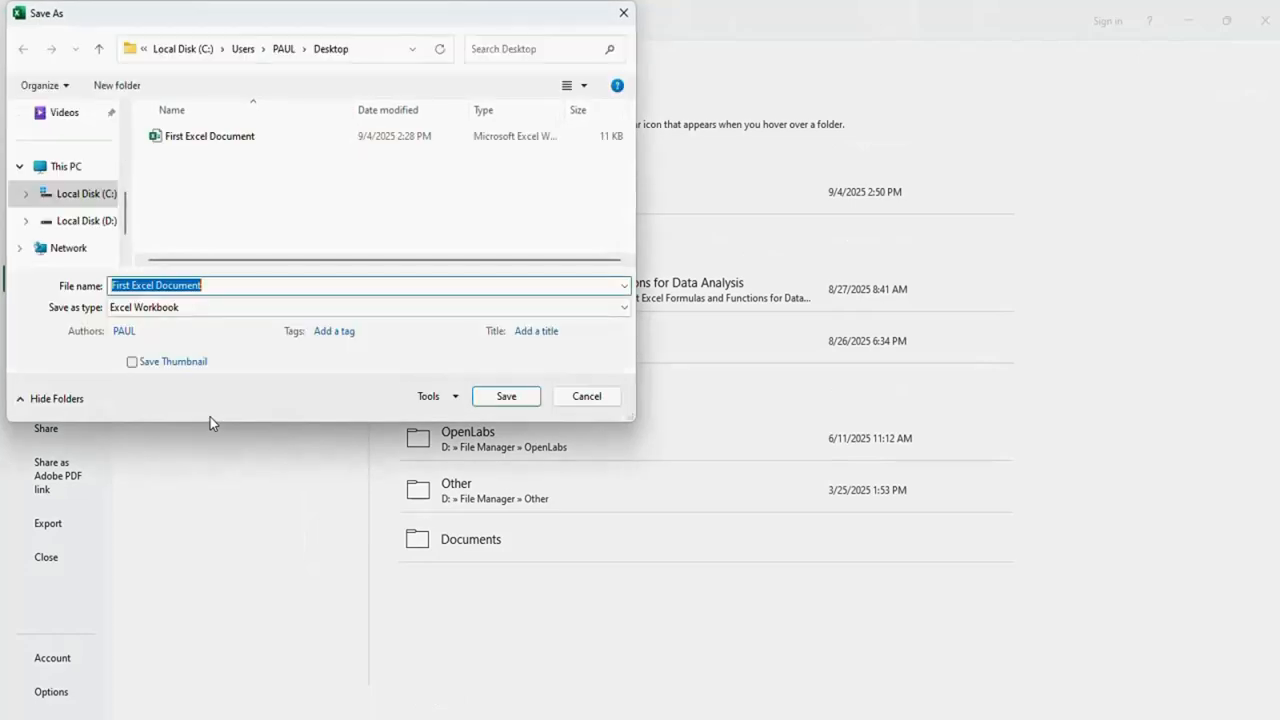
{"action": "left_click_drag", "start_coordinate": [126, 222], "coordinate": [126, 135]}
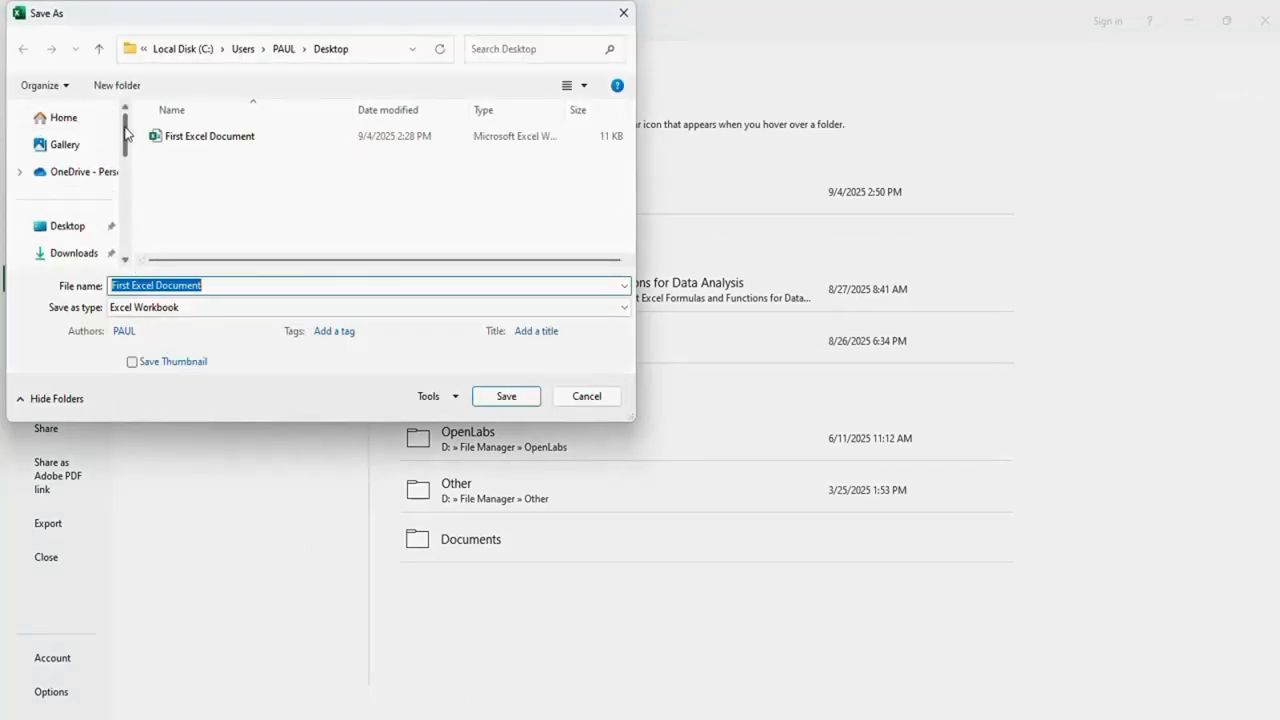
{"action": "left_click", "coordinate": [70, 228]}
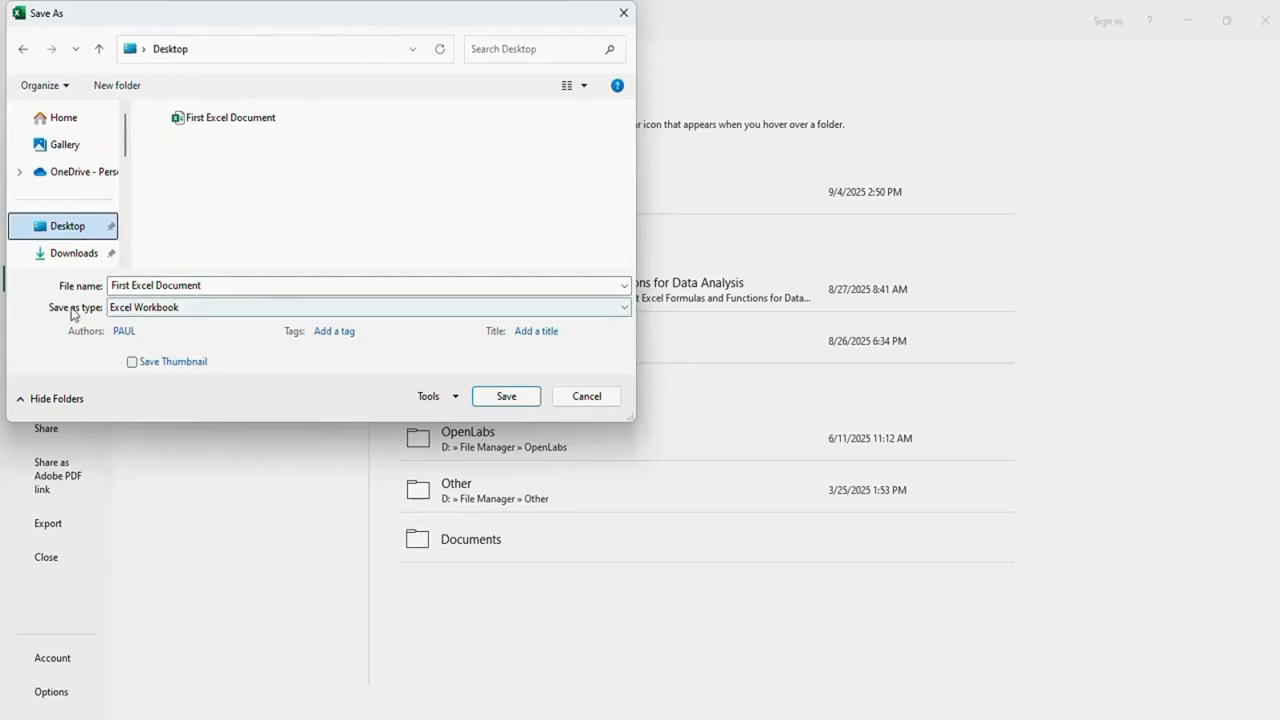
{"action": "left_click", "coordinate": [195, 310]}
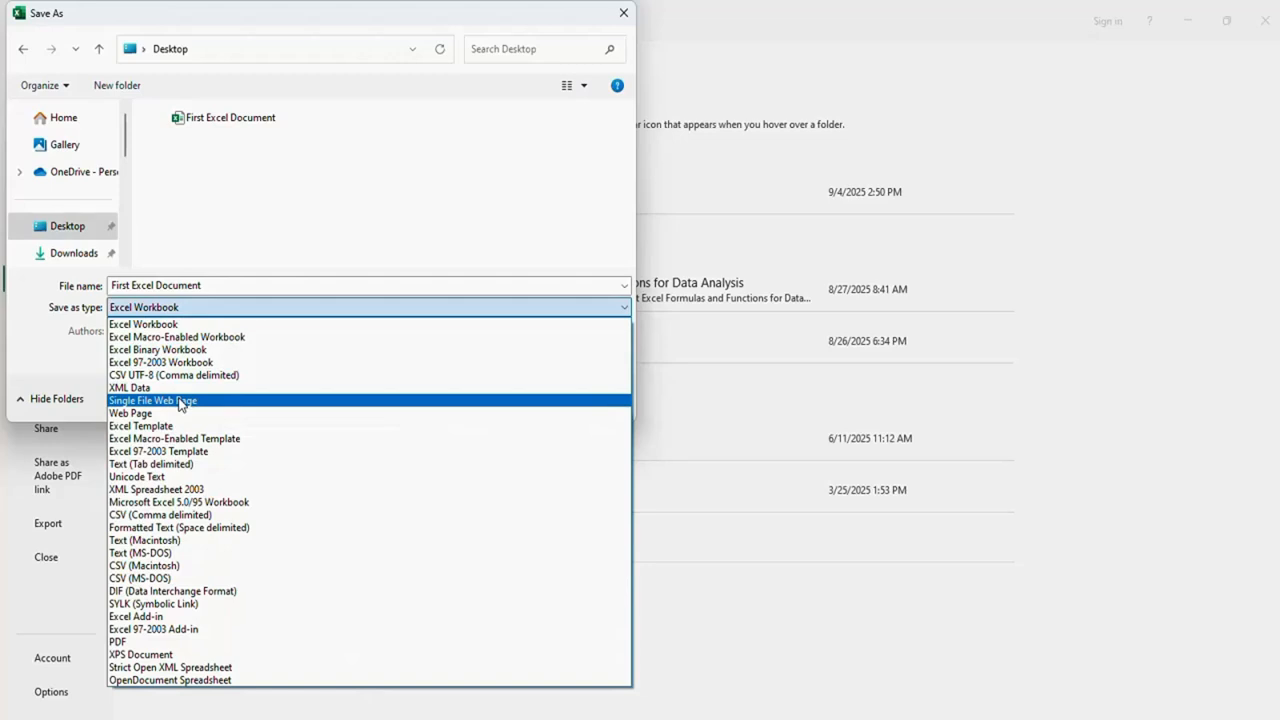
{"action": "left_click", "coordinate": [134, 642]}
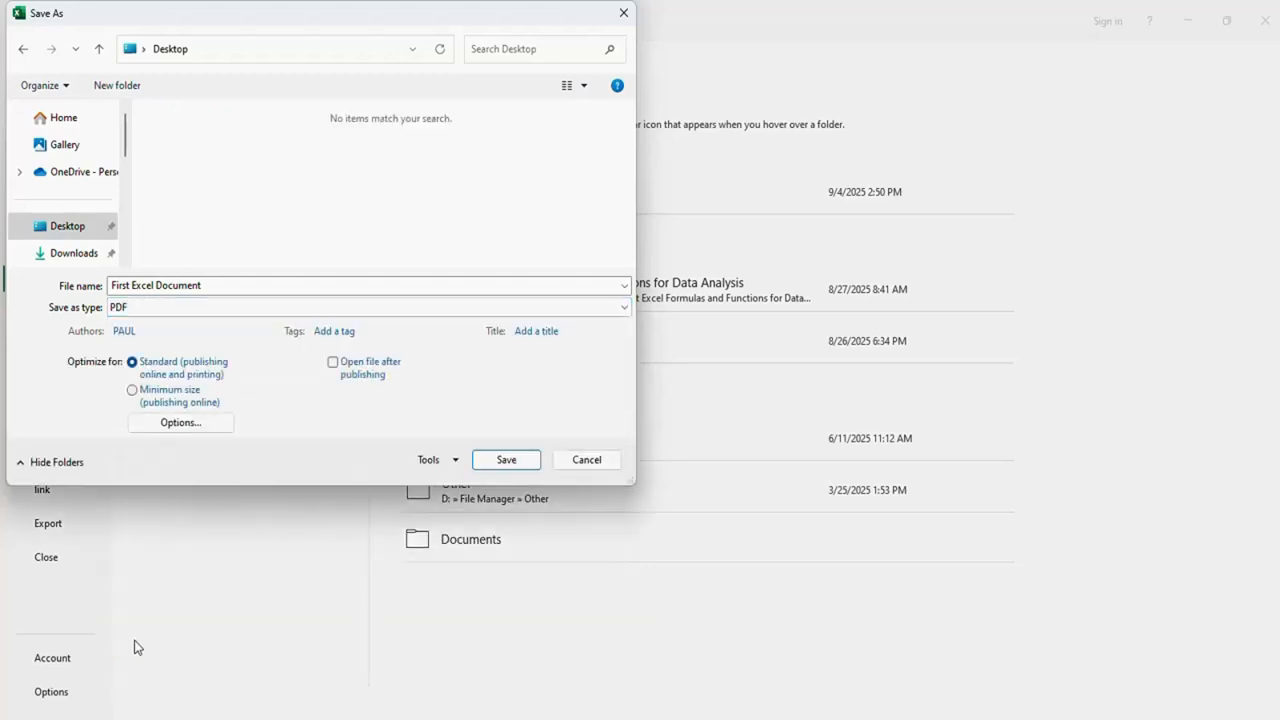
{"action": "left_click", "coordinate": [505, 460]}
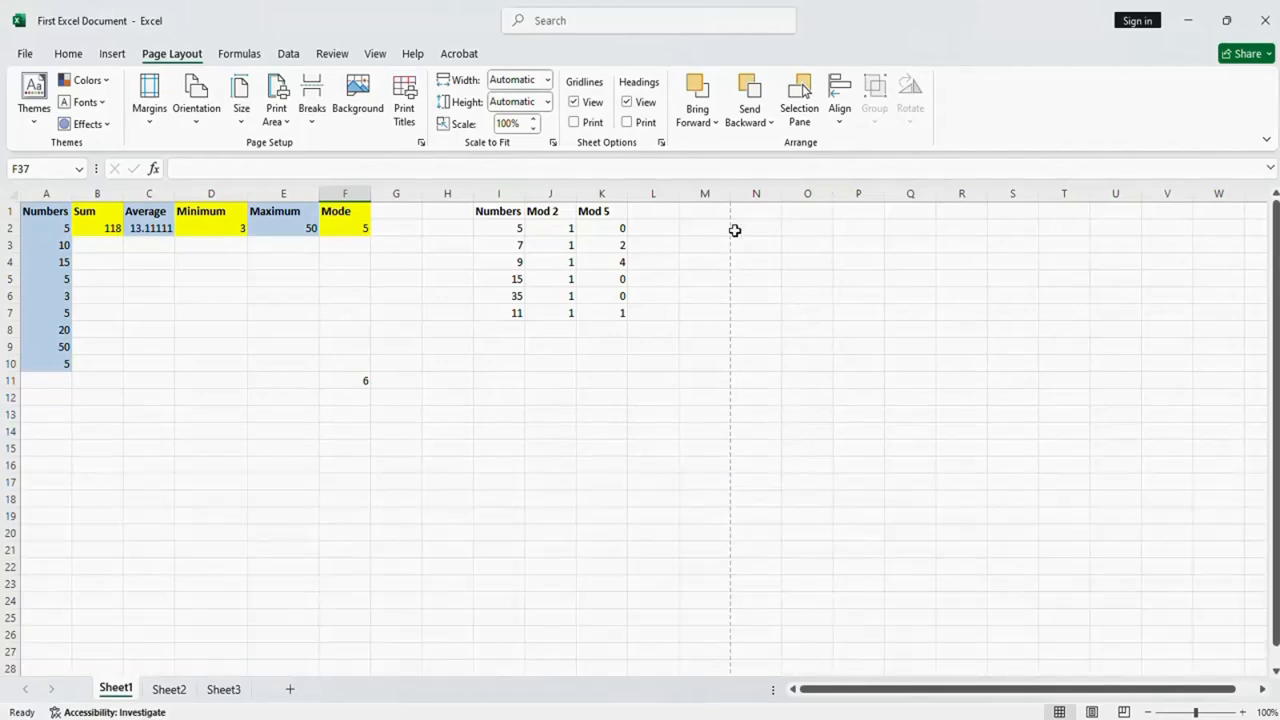
Switch to the Windows desktop and move the First Excel Document PDF directly below the Excel file
{"action": "left_click", "coordinate": [1190, 18]}
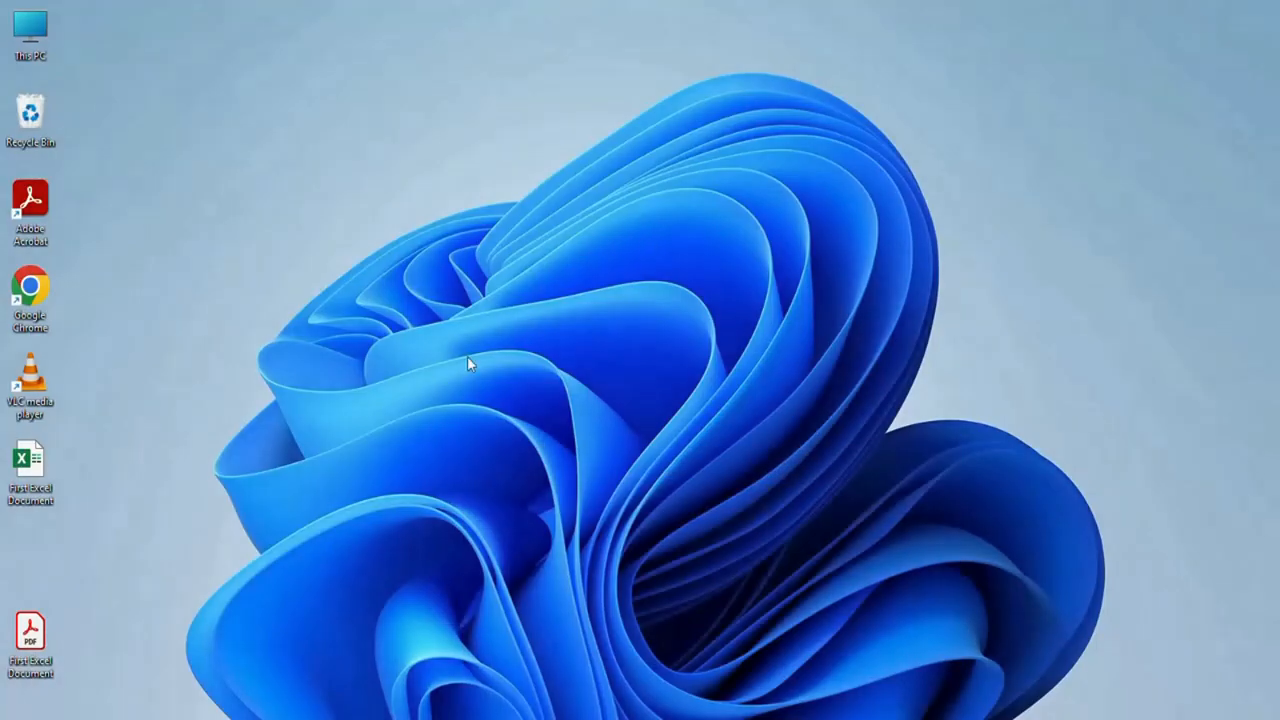
{"action": "left_click_drag", "start_coordinate": [20, 648], "coordinate": [25, 590]}
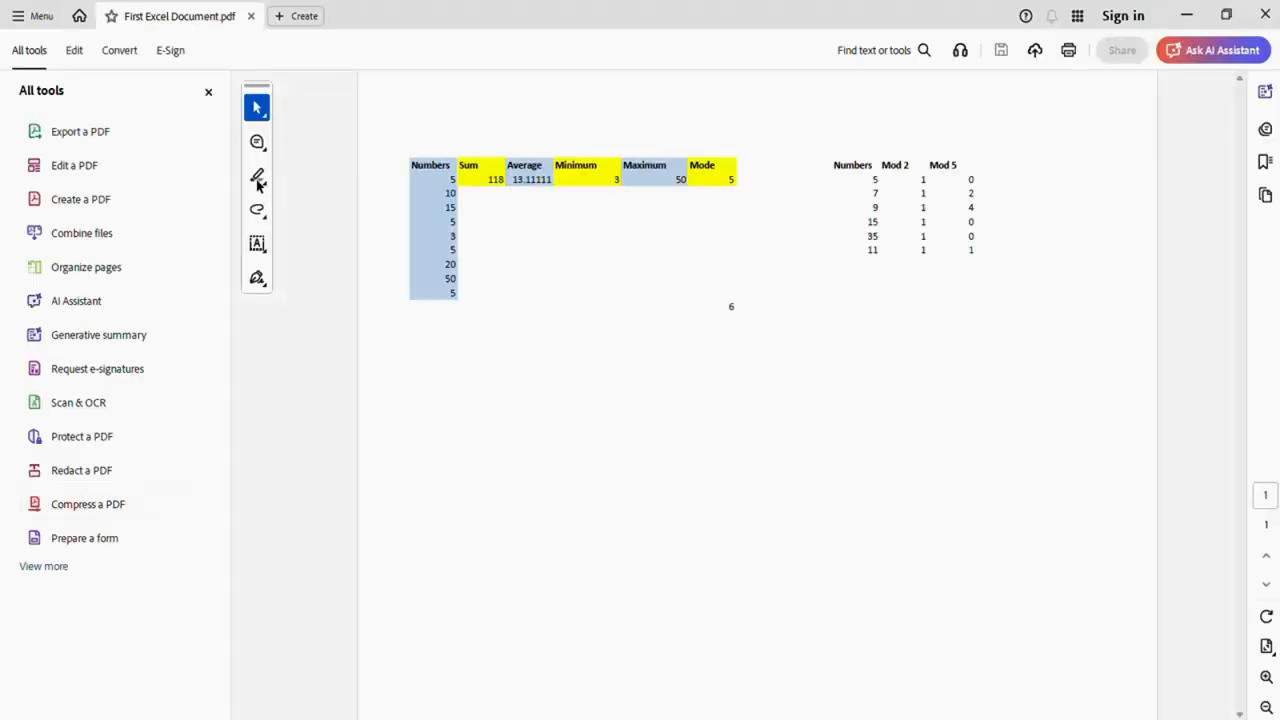
Review the exported PDF in Adobe Acrobat with the All tools pane closed, and return to the desktop
{"action": "left_click", "coordinate": [208, 95]}
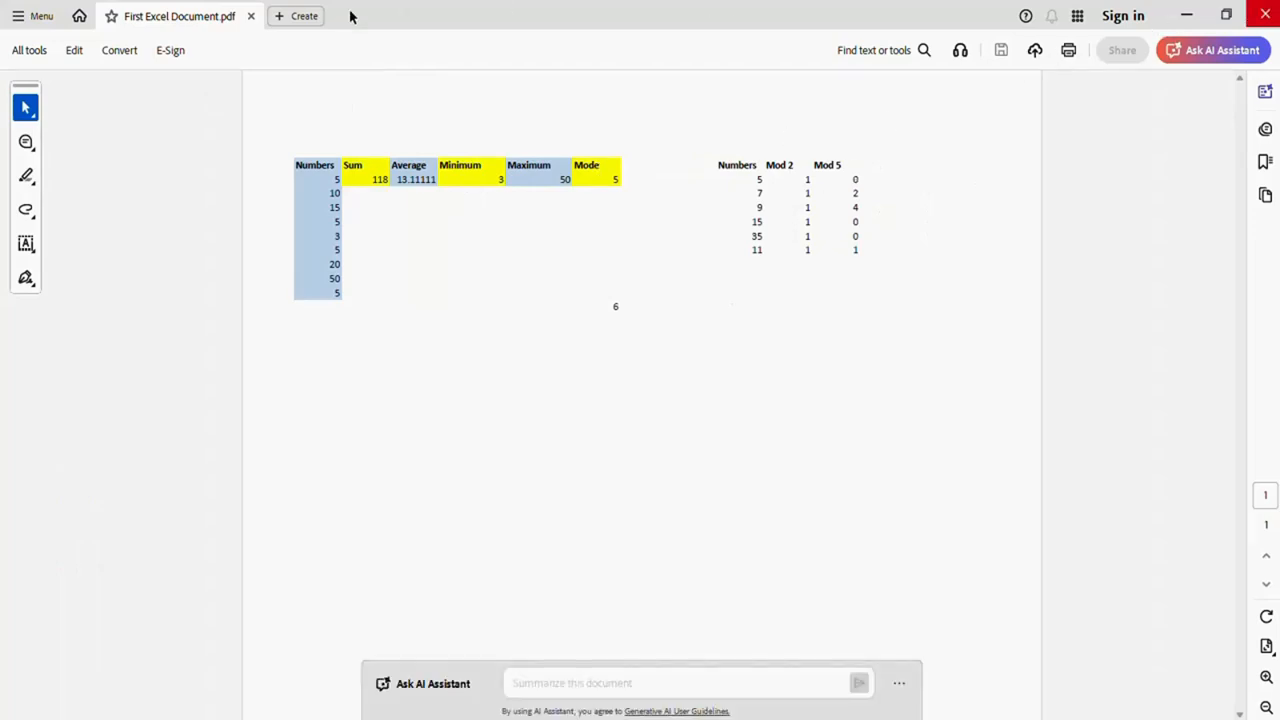
{"action": "left_click", "coordinate": [1189, 16]}
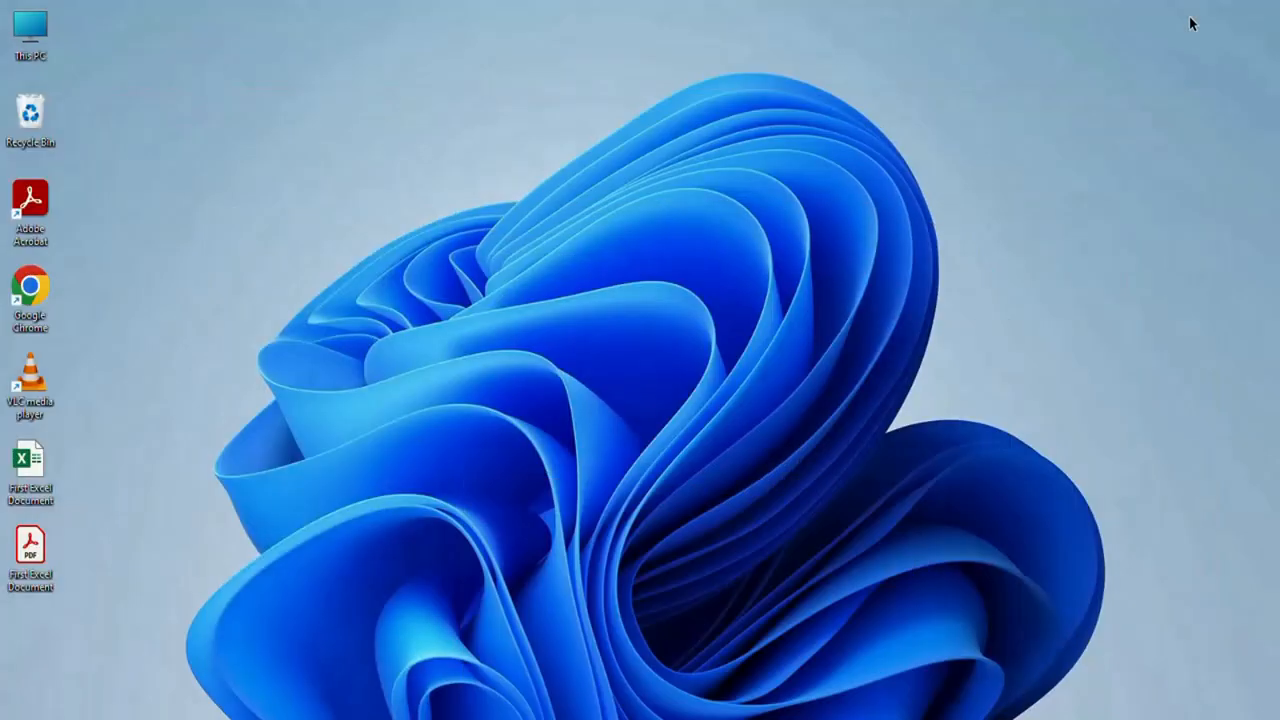